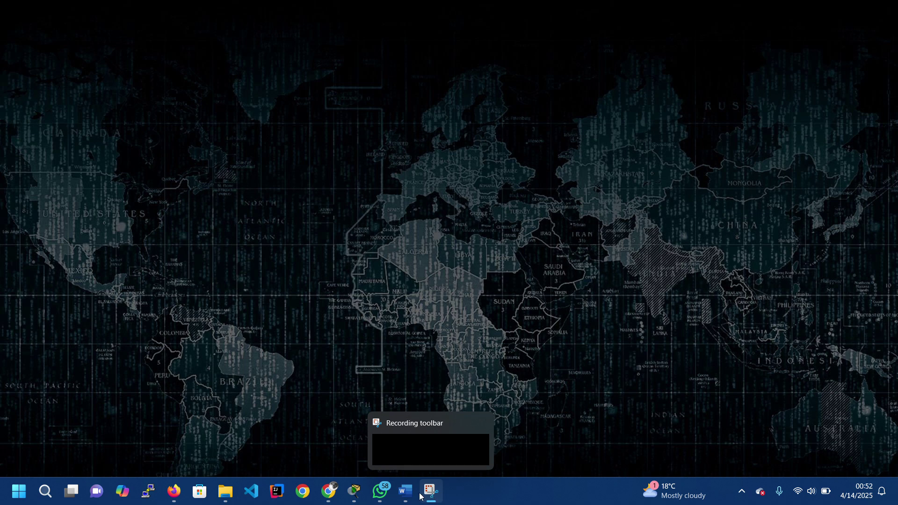
- Minimize the vtp.jpg diagram and the Downloads window, then restore Cisco Packet Tracer
mouse_move(380, 491)
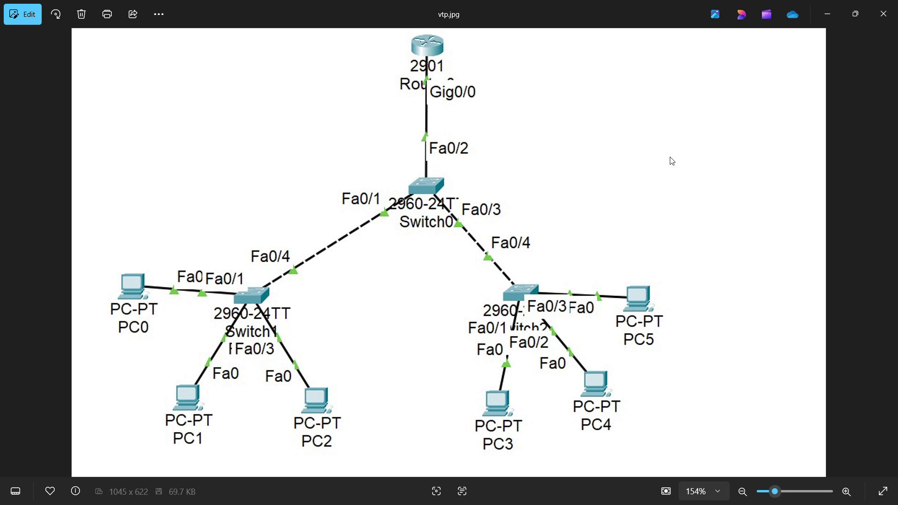
left_click(828, 19)
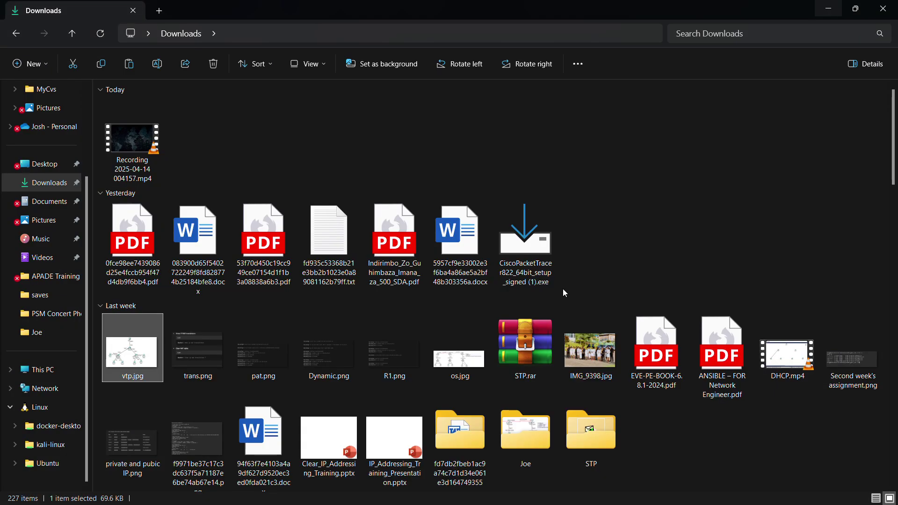
left_click(827, 9)
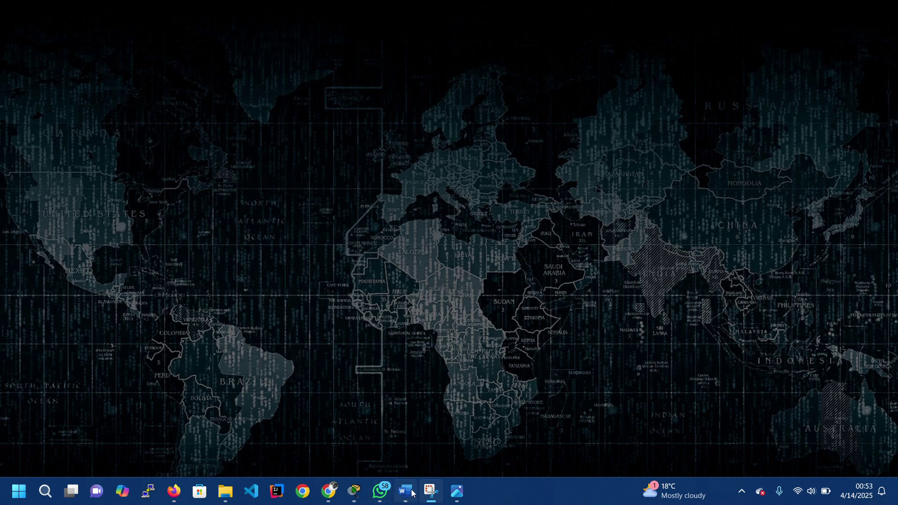
left_click(353, 492)
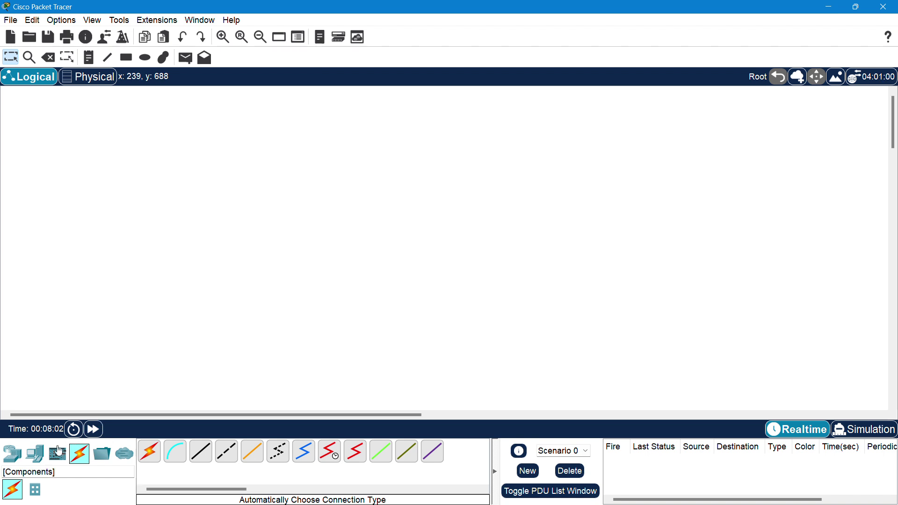
- Place three 2960 switches: Switch0 top centre, Switch1 lower left, Switch2 lower right
left_click(35, 453)
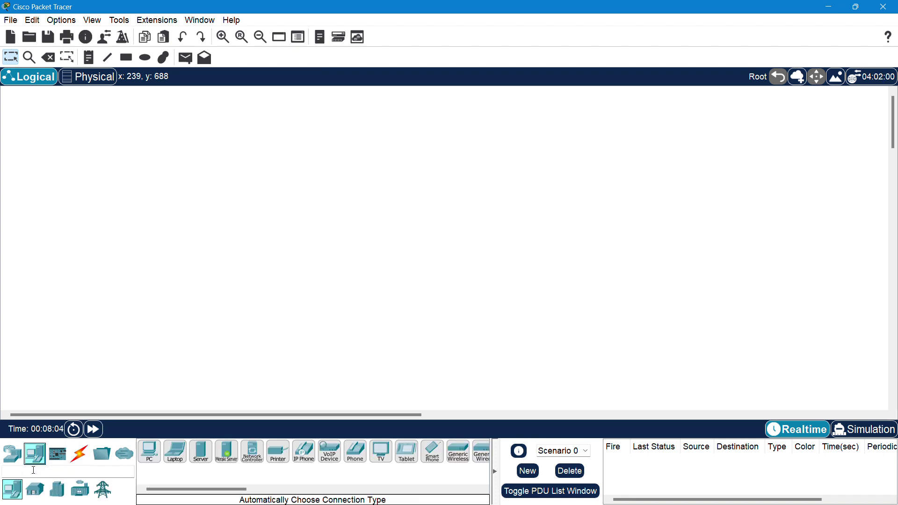
left_click(12, 453)
left_click(35, 490)
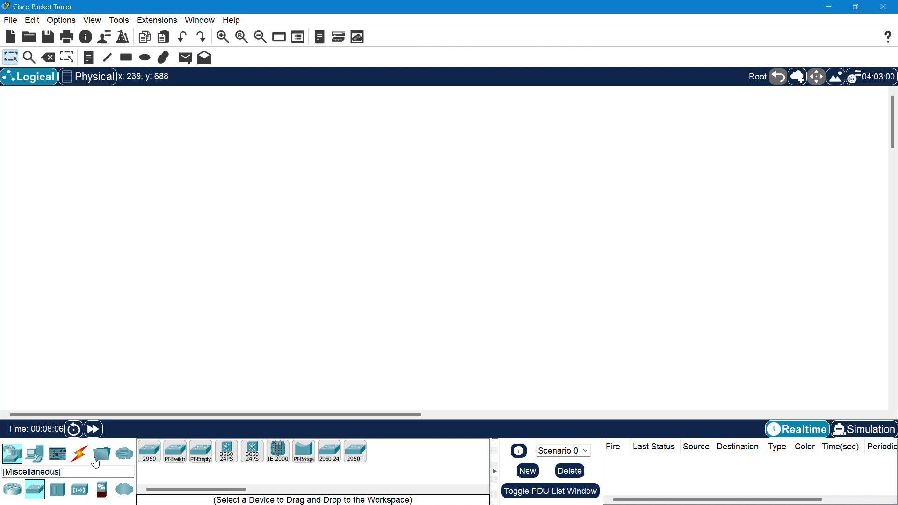
left_click(149, 452)
left_click(405, 180)
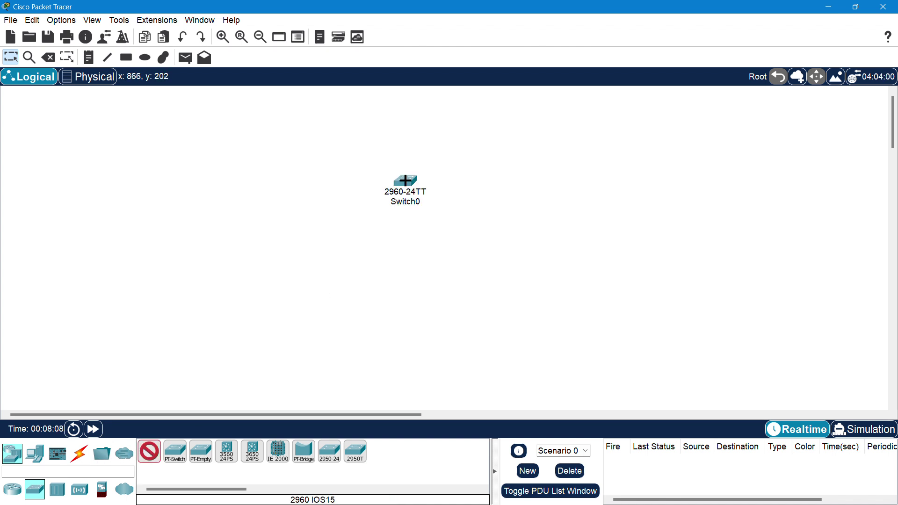
left_click(200, 295)
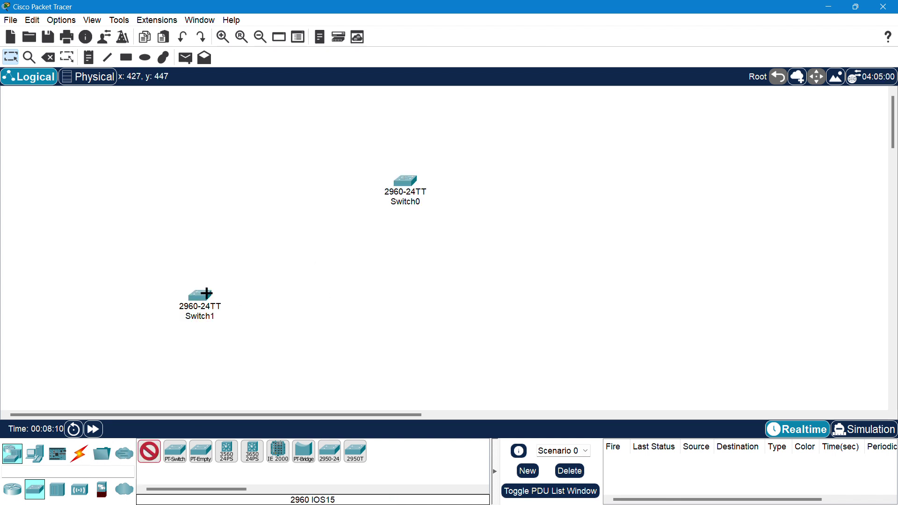
left_click(556, 299)
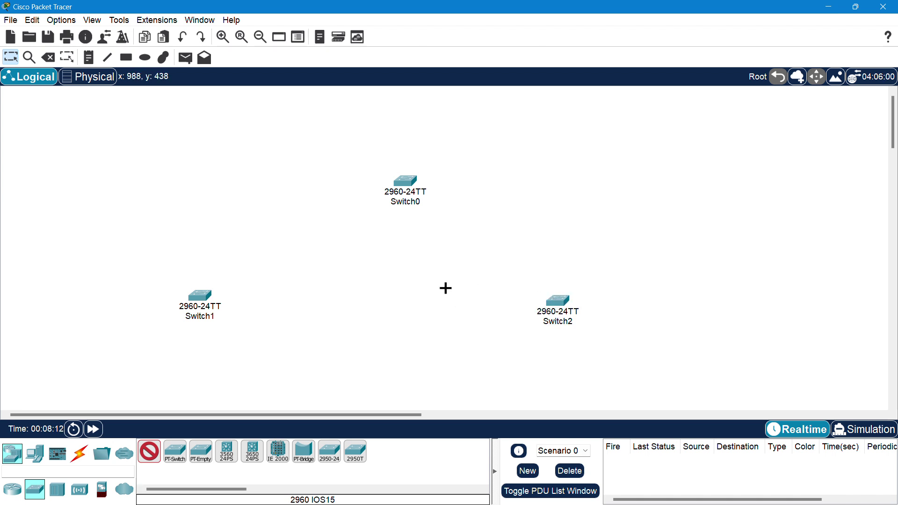
key("Escape")
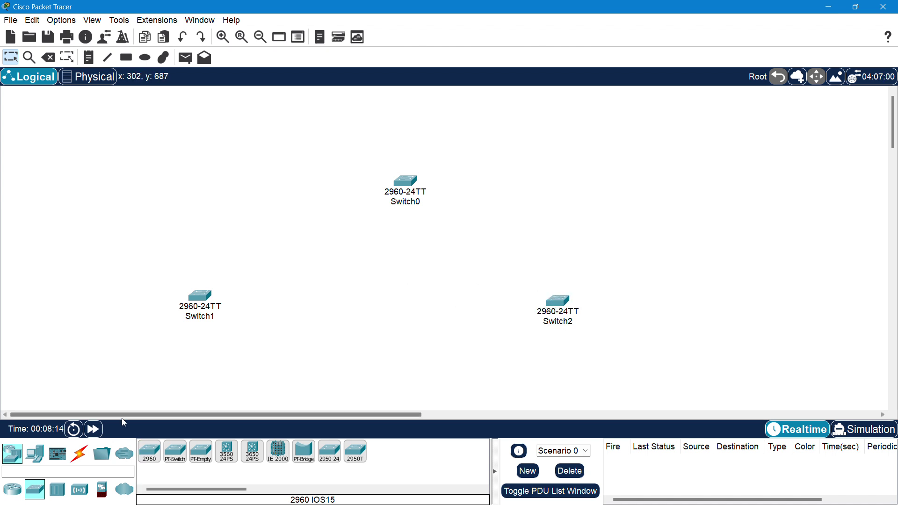
- Place six generic PCs, PC0–PC2 under Switch1 and PC3–PC5 under Switch2
left_click(44, 458)
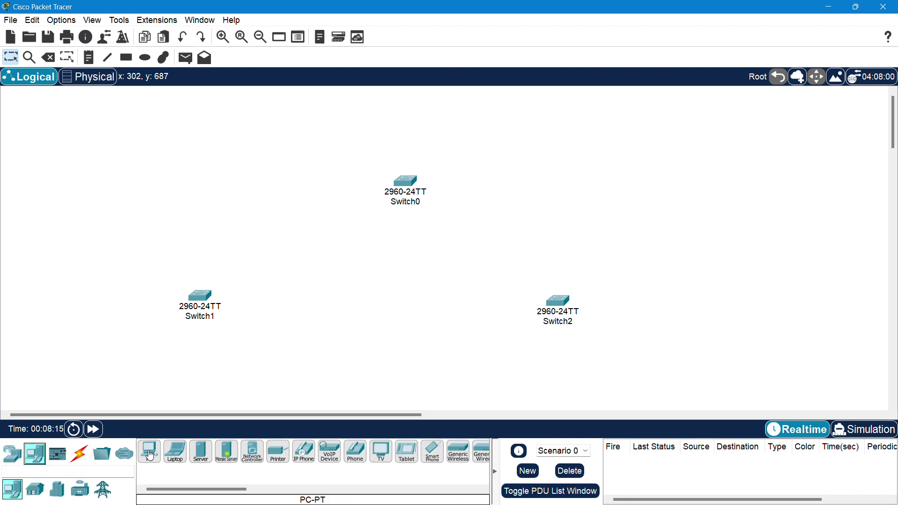
scroll(342, 328, "down", 3)
scroll(341, 328, "down", 1)
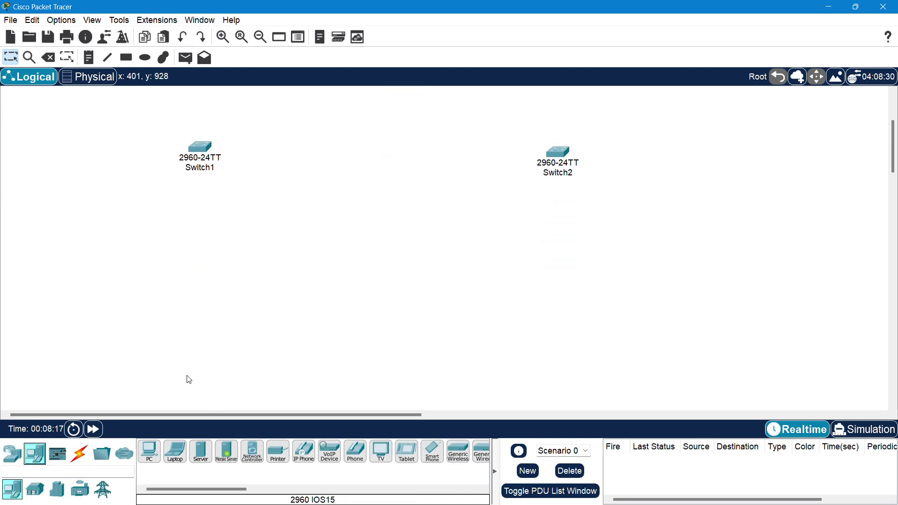
left_click(150, 454)
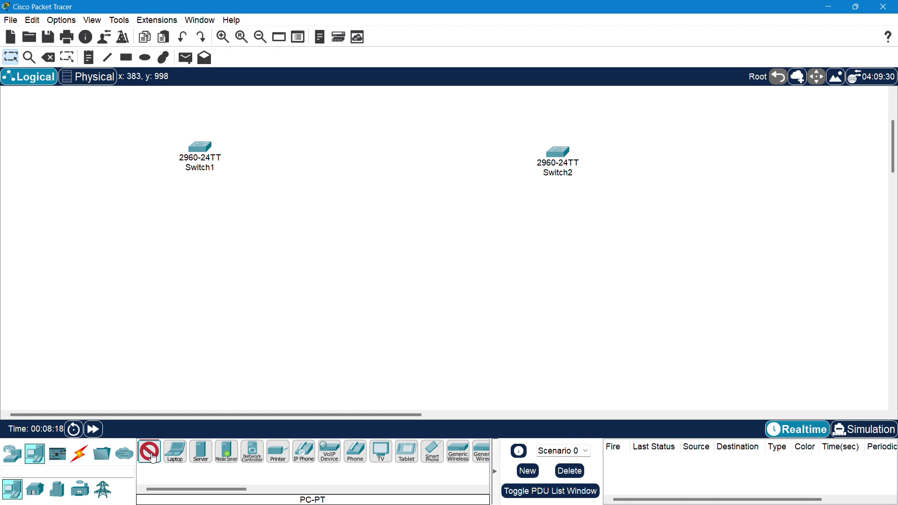
left_click(99, 358)
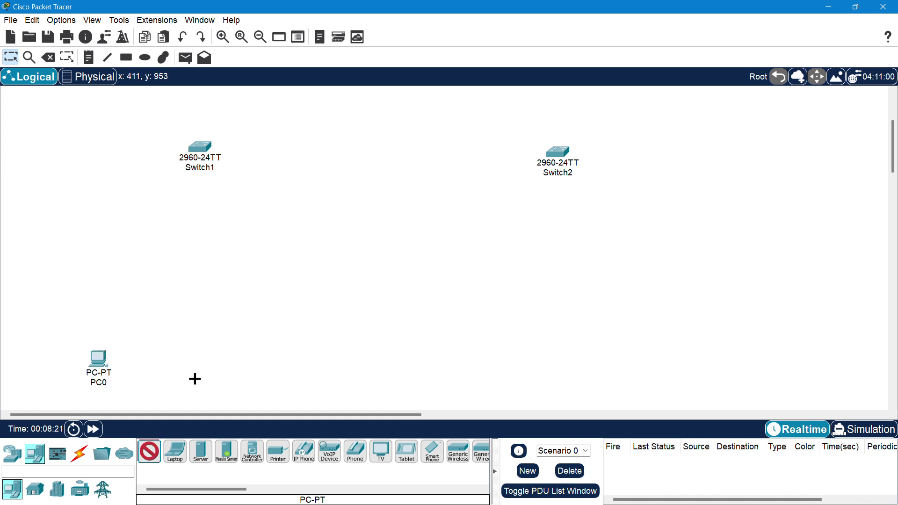
left_click(202, 361)
left_click(292, 359)
left_click(528, 338)
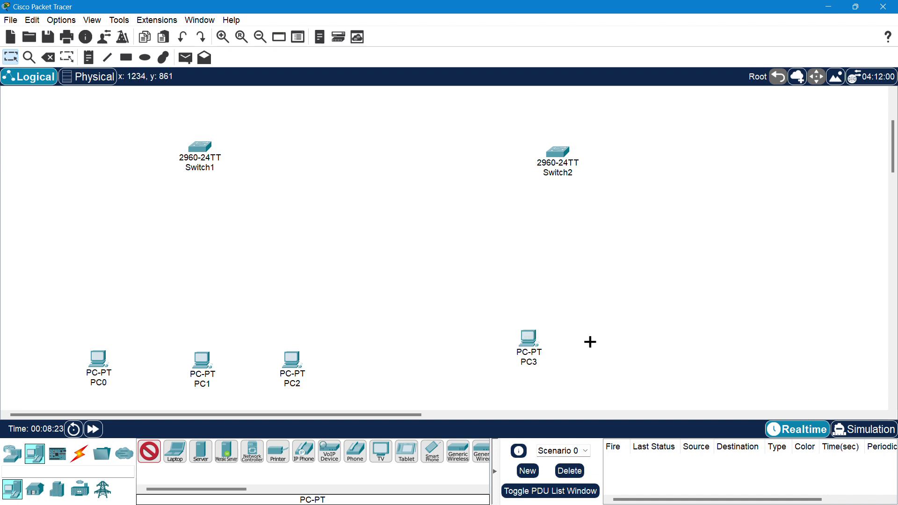
left_click(621, 348)
left_click(756, 334)
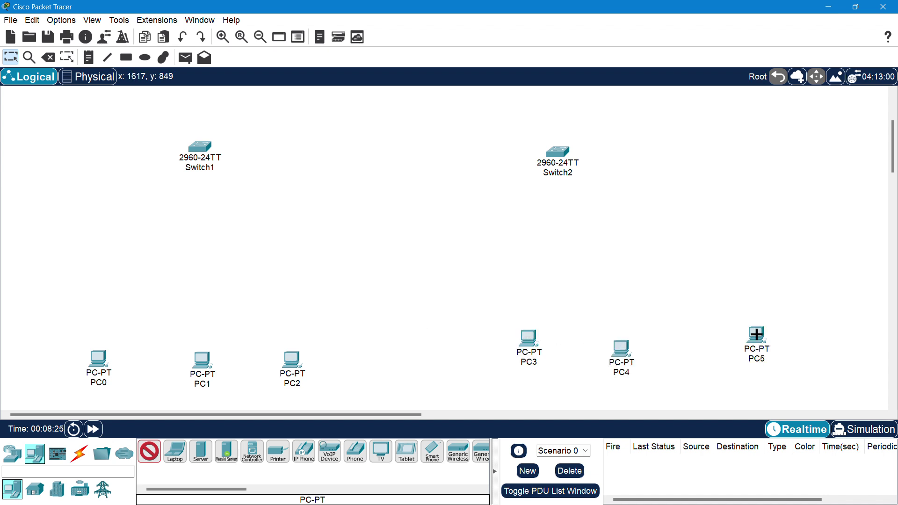
key("Escape")
left_click_drag(624, 353, 642, 345)
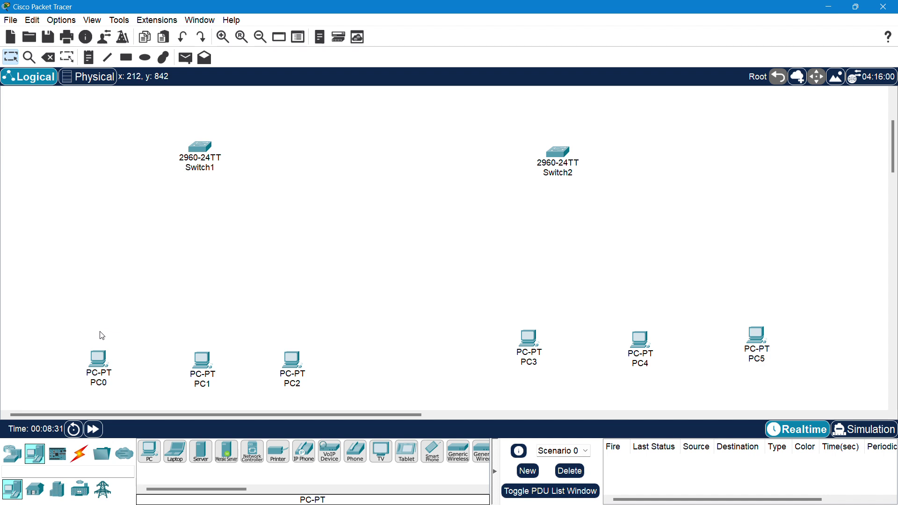
left_click_drag(205, 359, 195, 358)
- Cable PC0–PC2 to Switch1 and PC3–PC5 to Switch2 with automatic connections
left_click(80, 454)
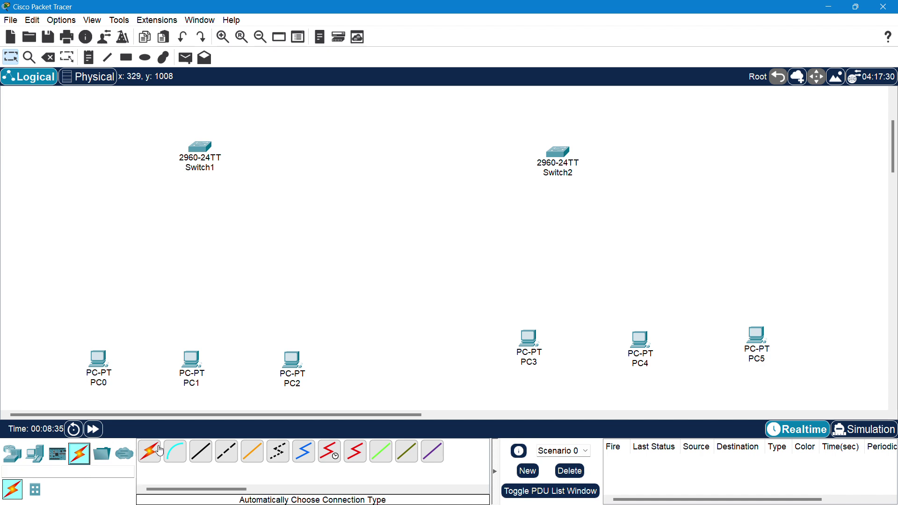
left_click(156, 456)
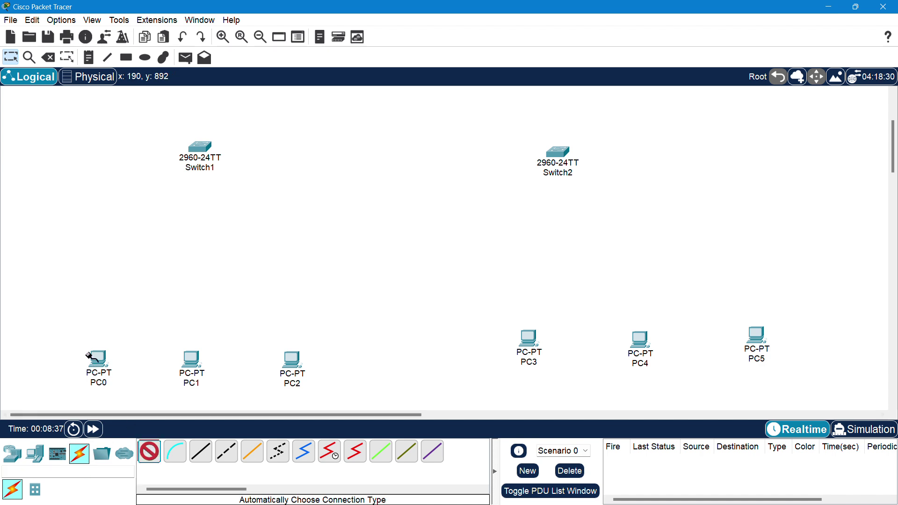
left_click(98, 358)
left_click(199, 149)
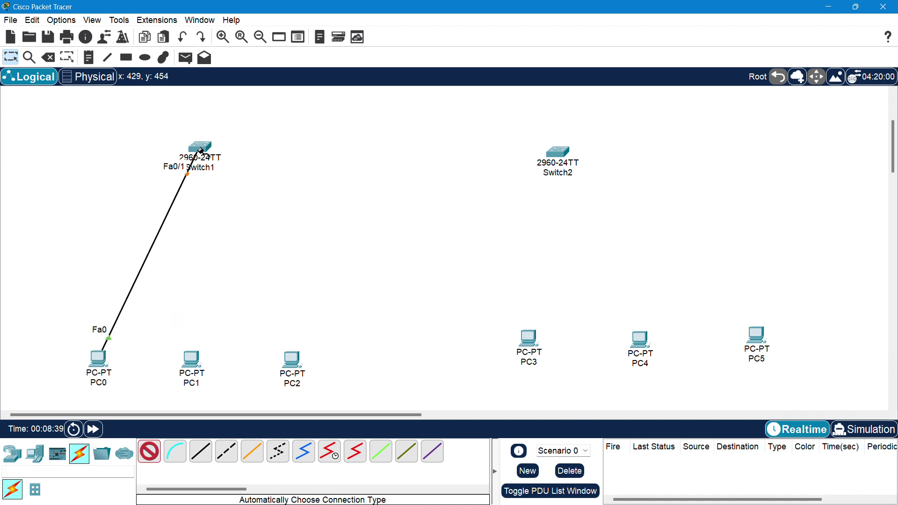
left_click(199, 150)
left_click(196, 357)
left_click(292, 360)
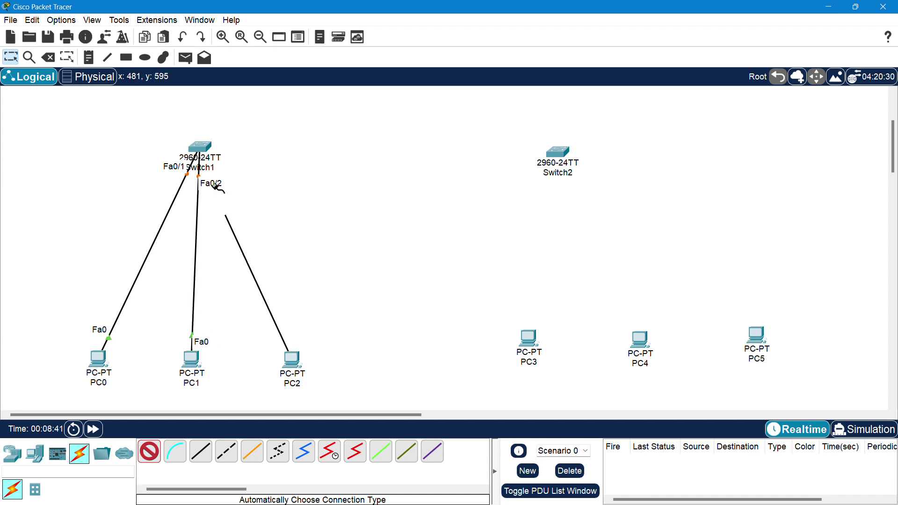
left_click(199, 150)
left_click(559, 151)
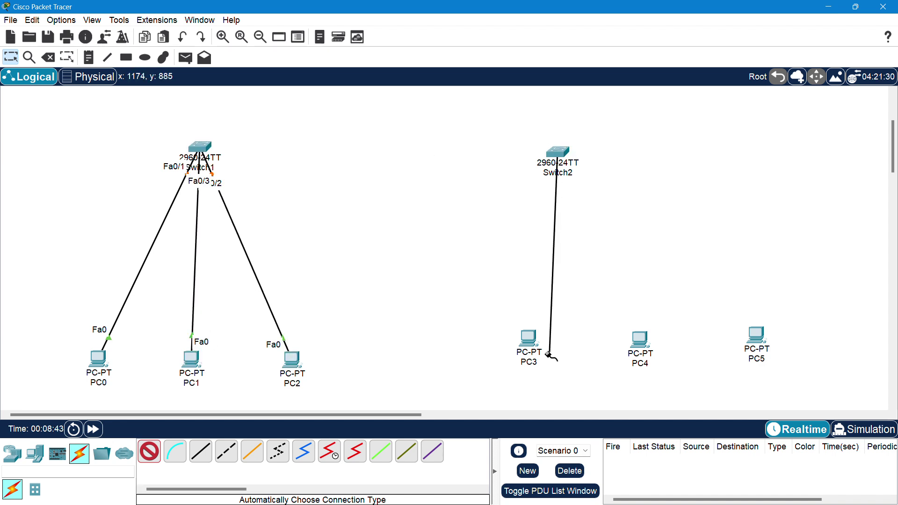
left_click(528, 338)
left_click(640, 338)
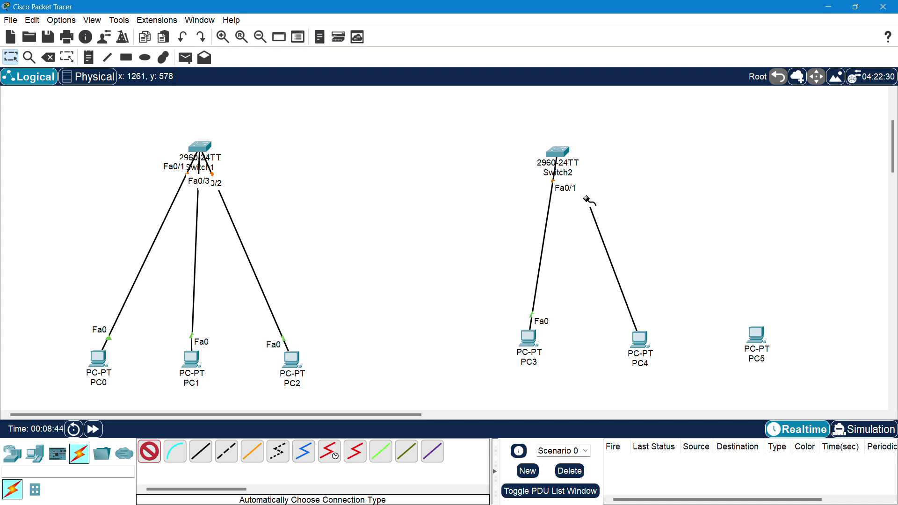
left_click(559, 151)
left_click(559, 152)
left_click(757, 334)
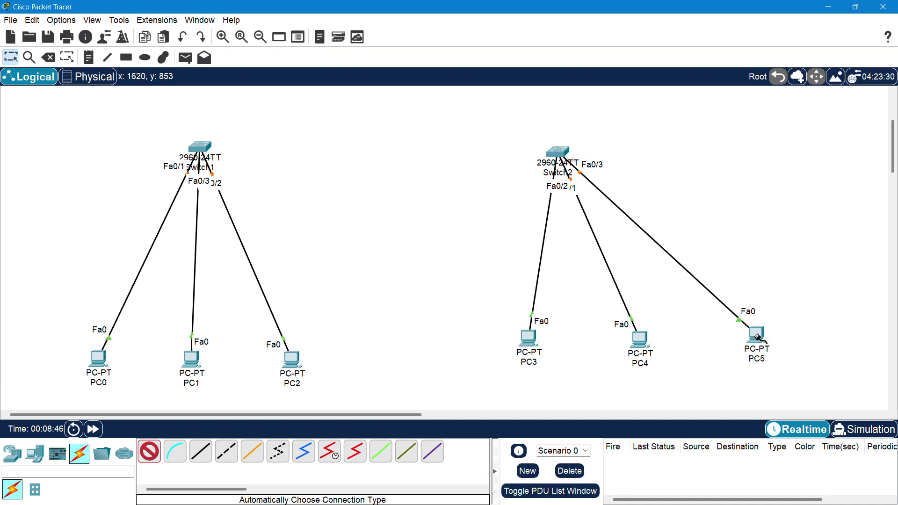
- Link Switch0 to Switch1 and Switch2, then tidy the switch positions
scroll(610, 251, "up", 3)
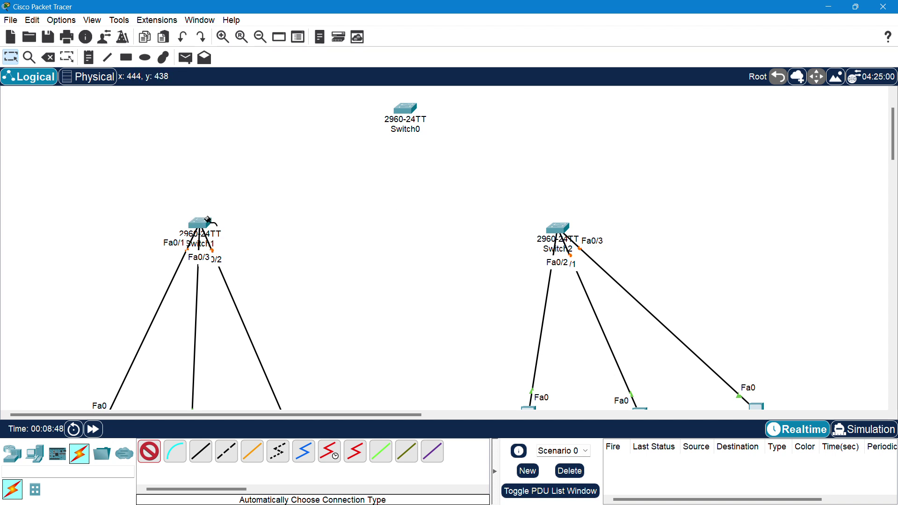
left_click(200, 223)
left_click(403, 109)
left_click(403, 109)
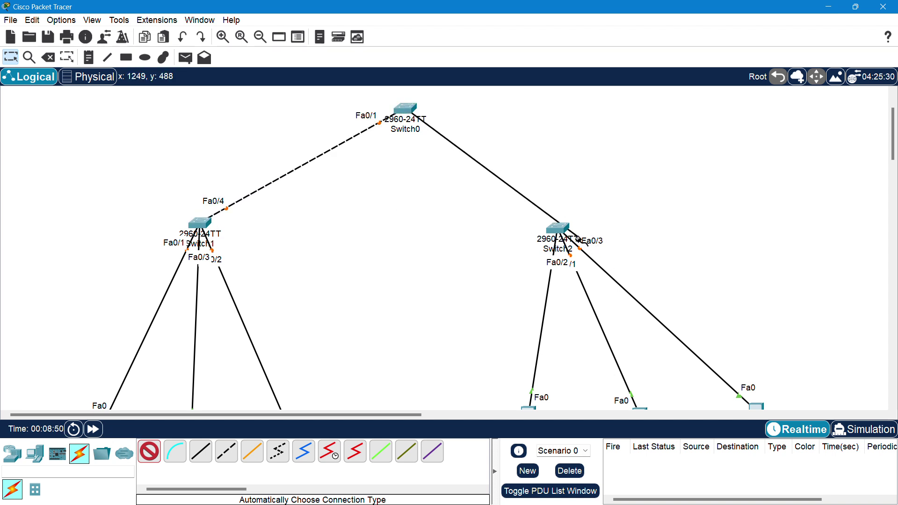
left_click(558, 229)
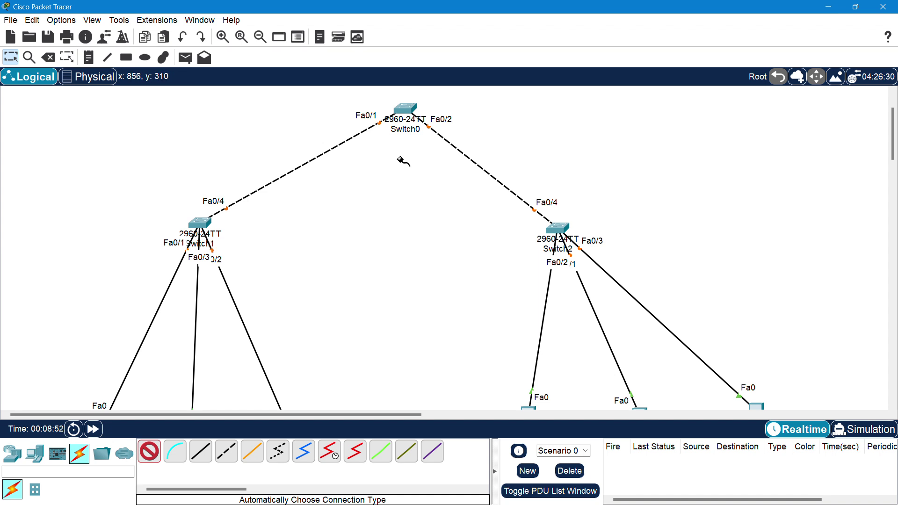
key("Escape")
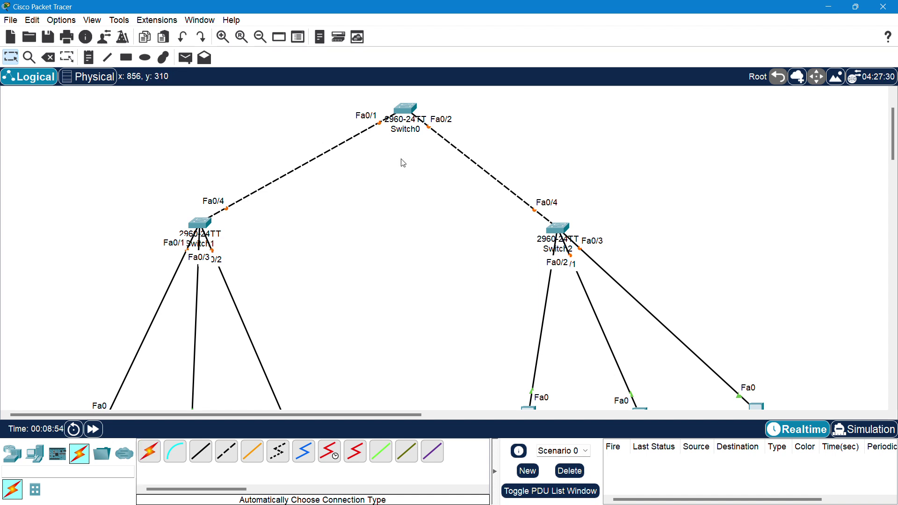
scroll(403, 163, "up", 3)
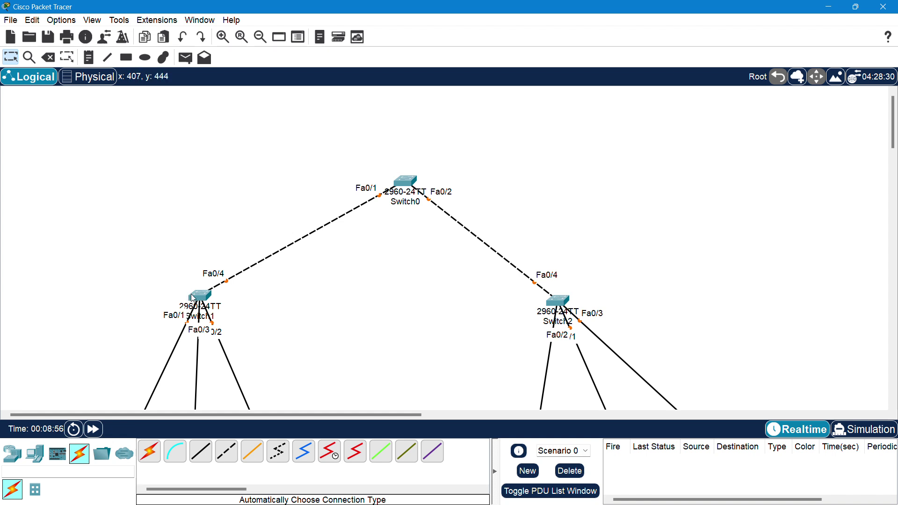
left_click_drag(201, 304, 211, 318)
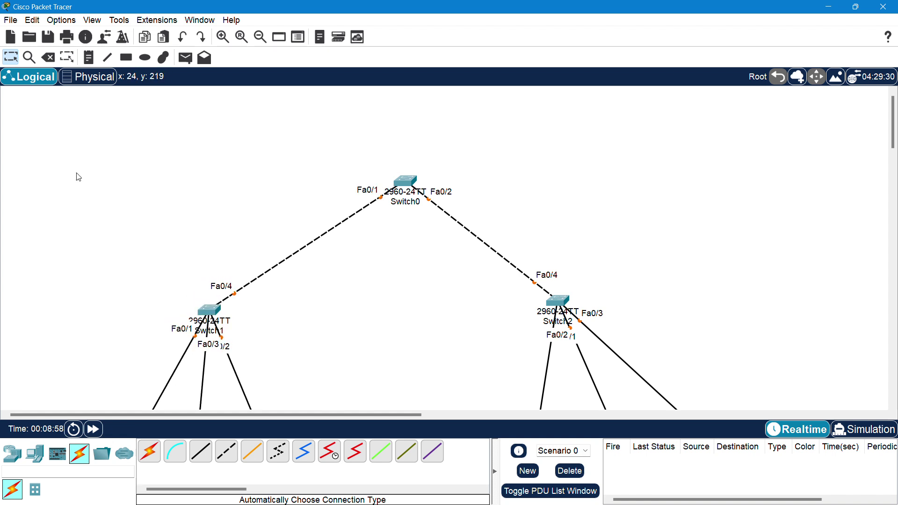
left_click_drag(12, 187, 821, 410)
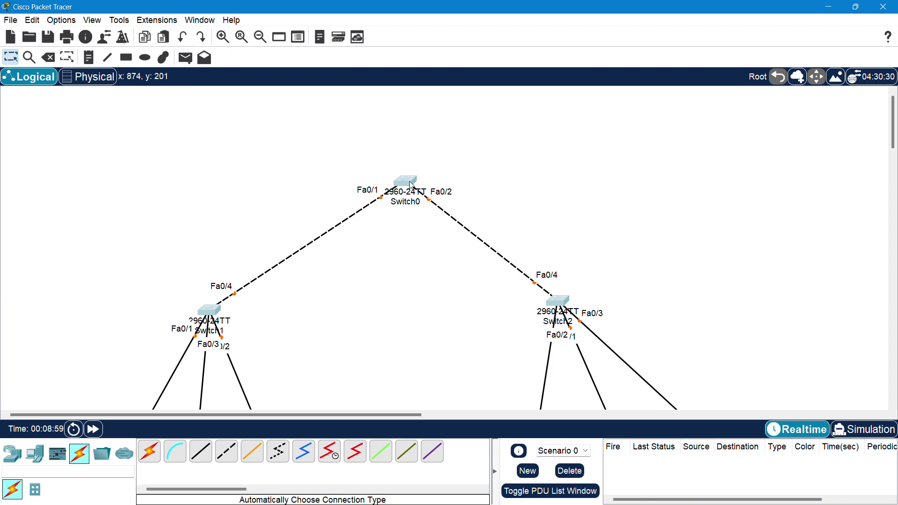
left_click_drag(412, 184, 410, 229)
- Place a 1941 router above Switch0
left_click(229, 202)
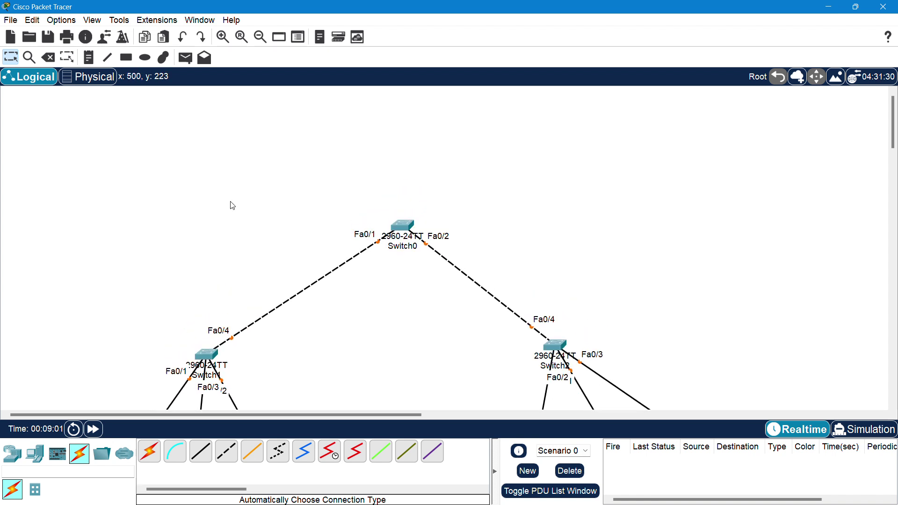
left_click(24, 456)
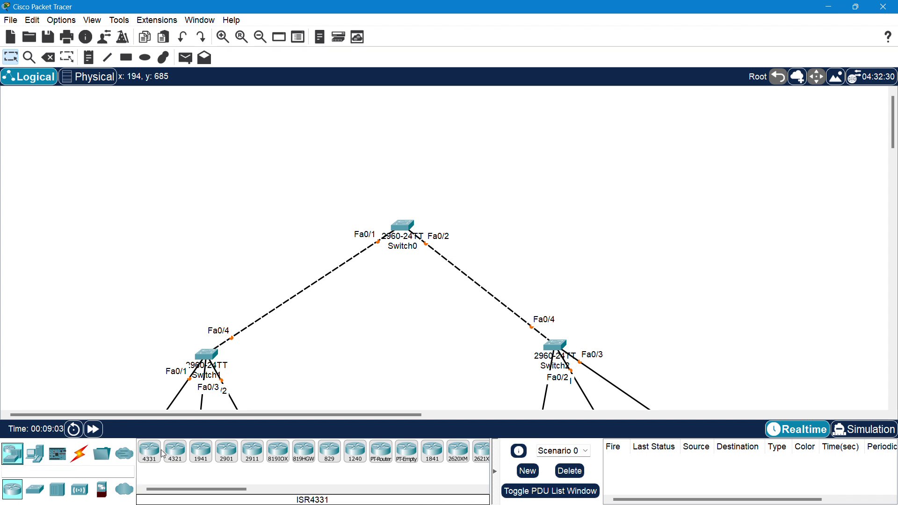
left_click(211, 458)
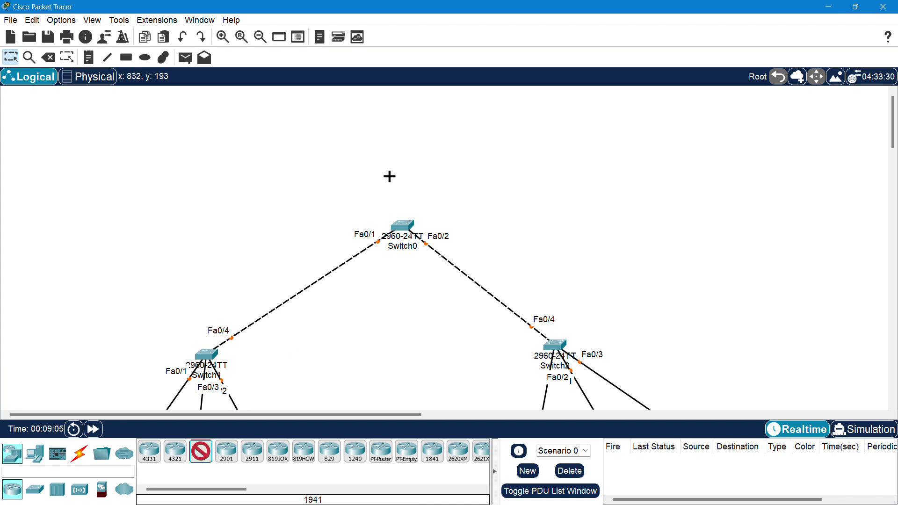
left_click(404, 105)
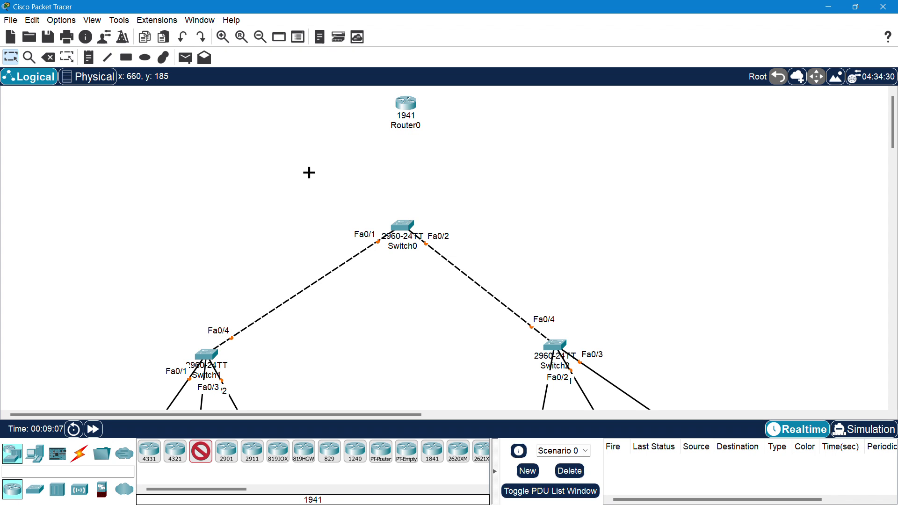
- Cable Switch0 to Router0 with an automatic connection
left_click(79, 453)
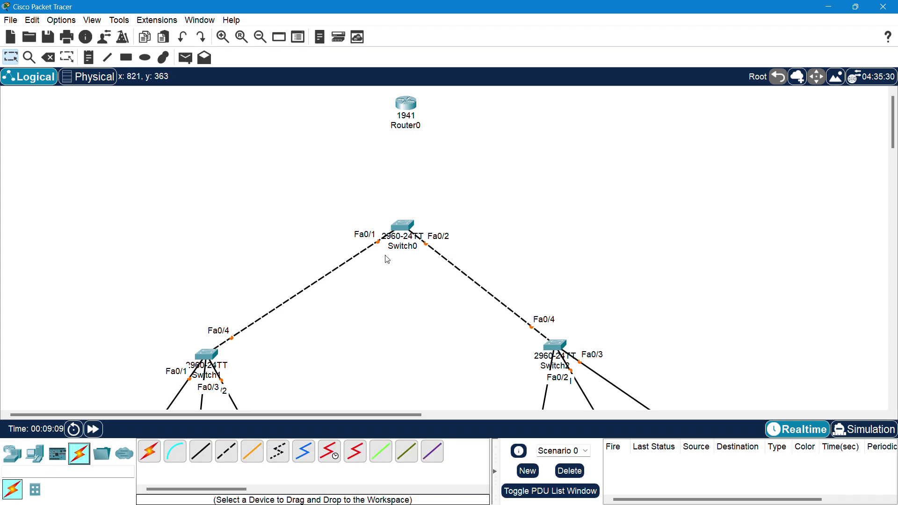
left_click(149, 451)
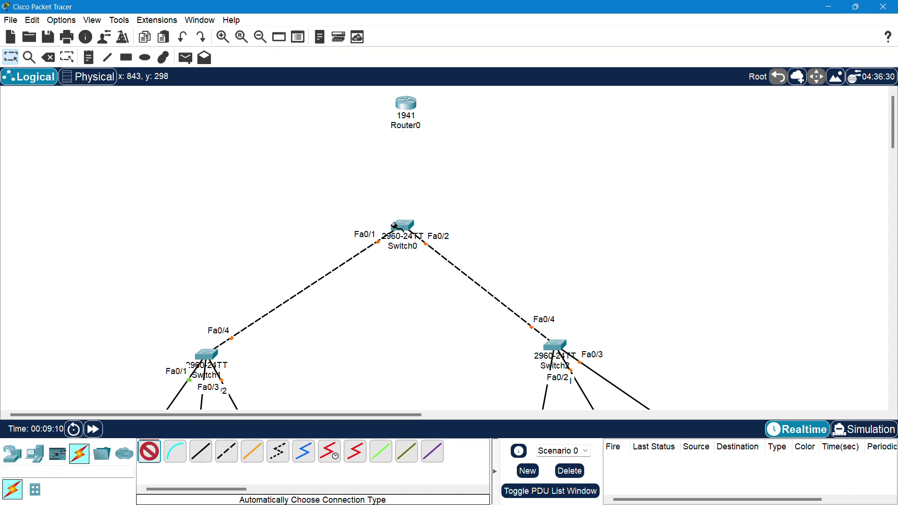
left_click(395, 225)
left_click(405, 104)
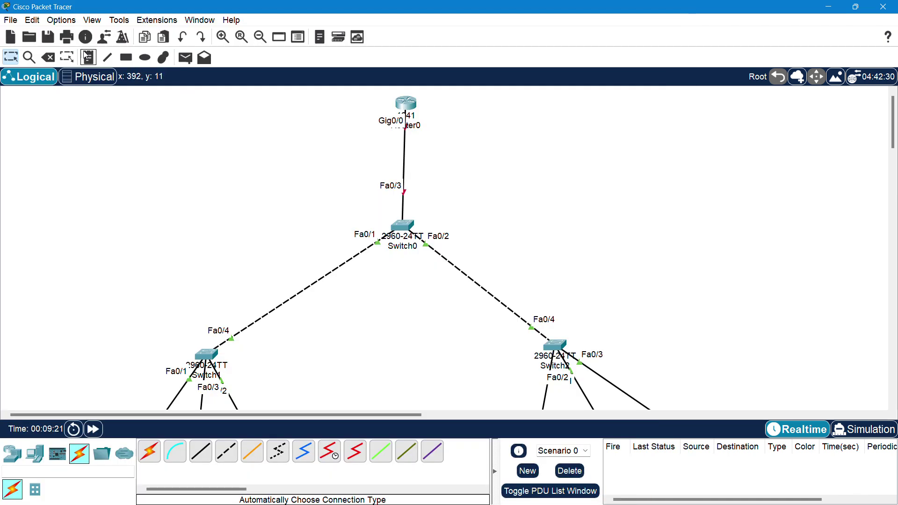
- Add a 'VTP Server' text note and position it above-right of Switch0
left_click(88, 57)
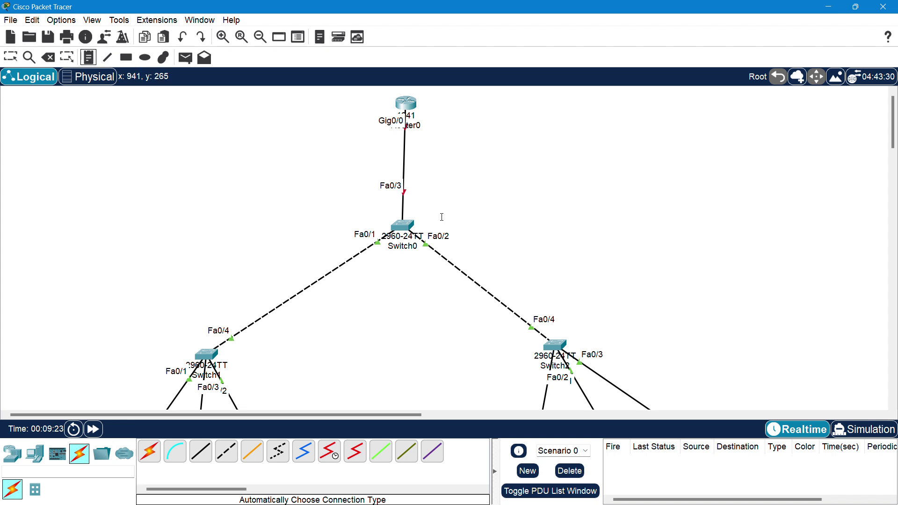
left_click(437, 227)
type("VT")
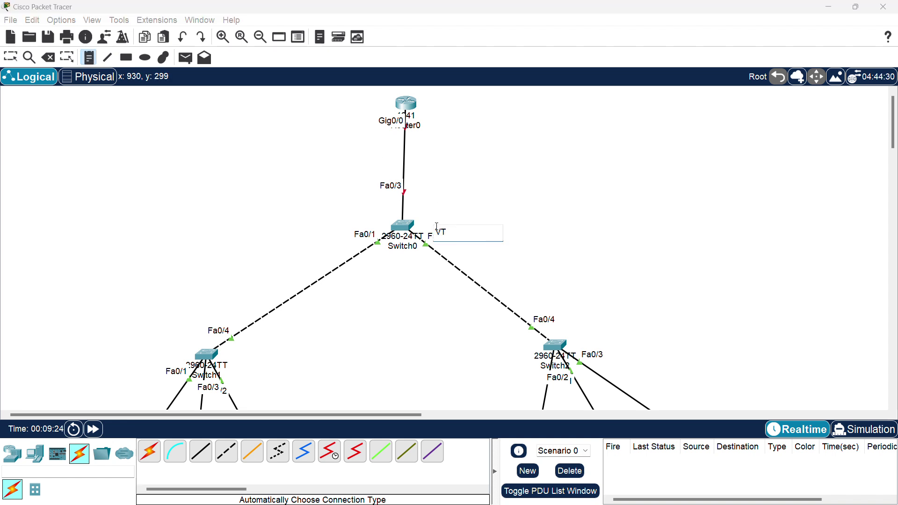
type("P Server")
left_click(574, 220)
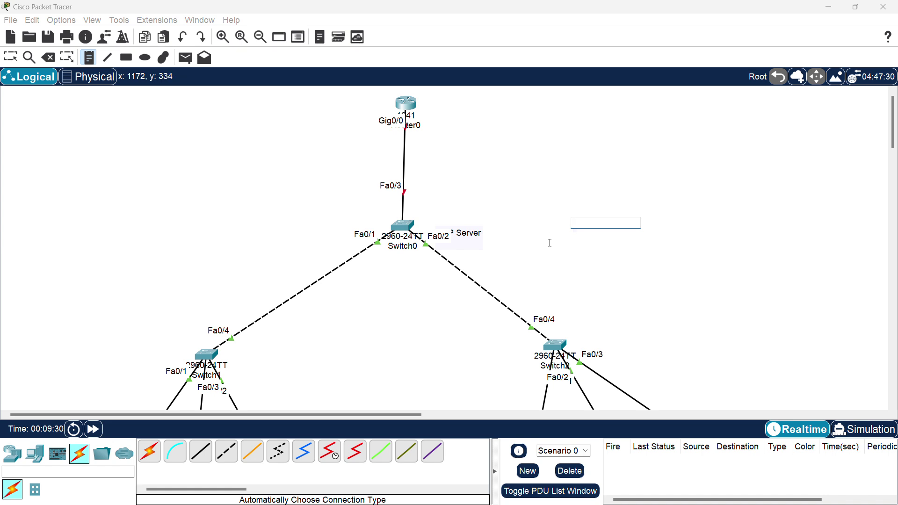
key("Escape")
left_click(481, 245)
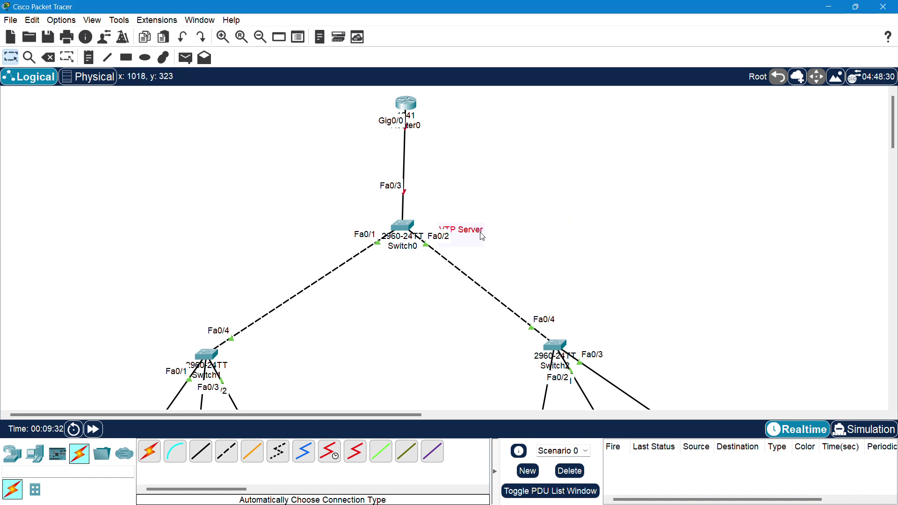
left_click_drag(481, 245, 491, 229)
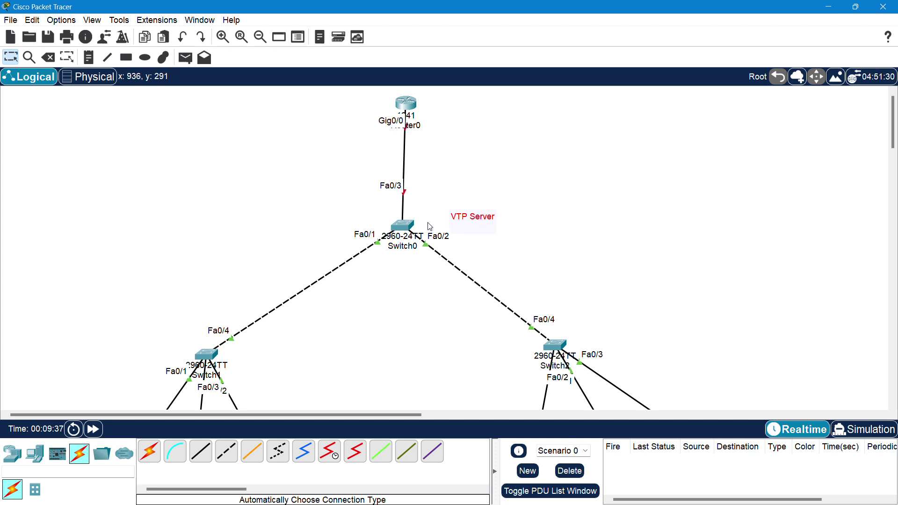
- In Switch0's CLI, enter enable mode and run show vtp status
left_click(406, 226)
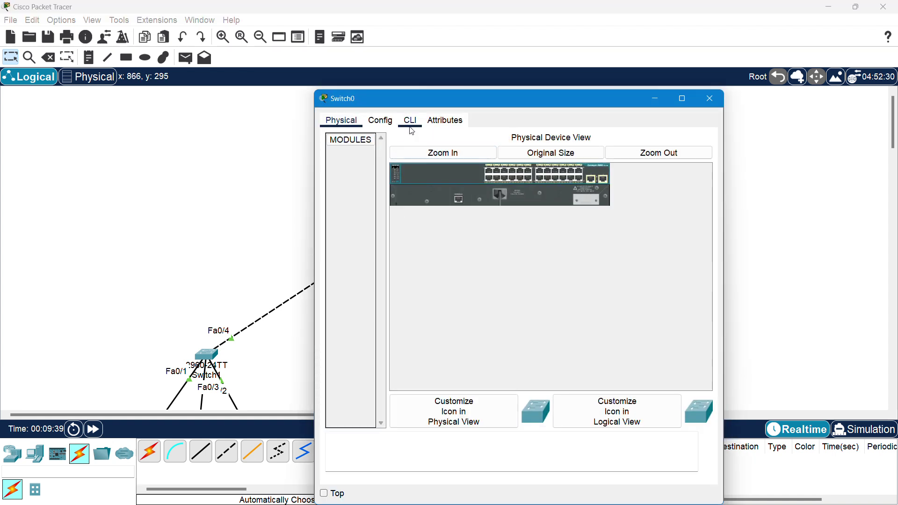
left_click(410, 121)
key("Return")
key("Return")
key("Return")
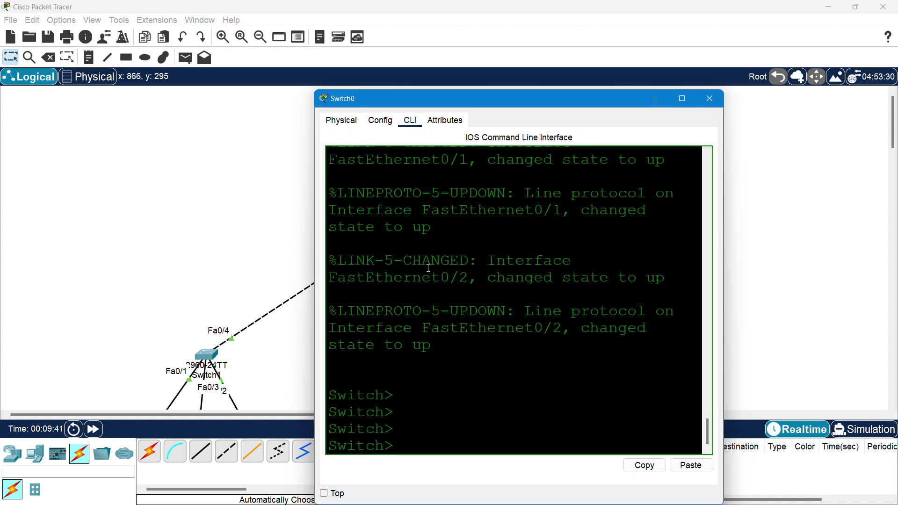
type("en")
key("Return")
type("sho")
key("Tab")
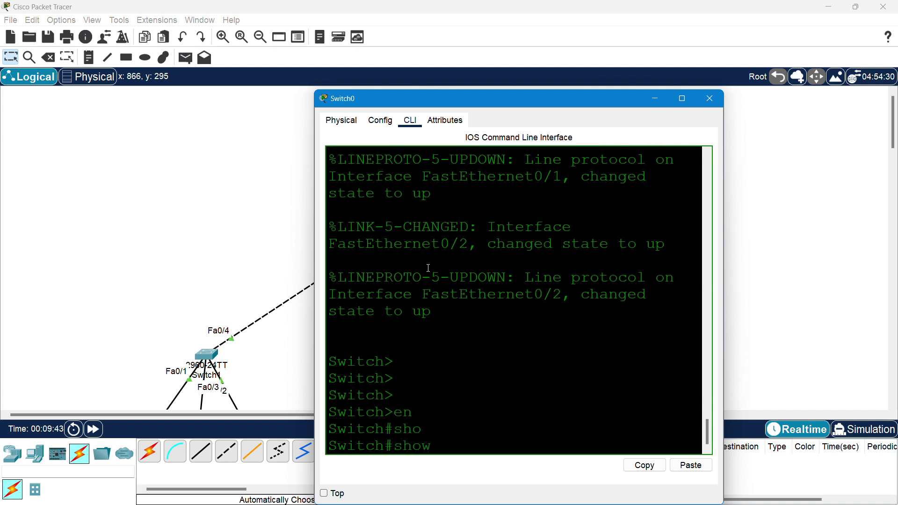
type("vt")
key("Tab")
type("sta")
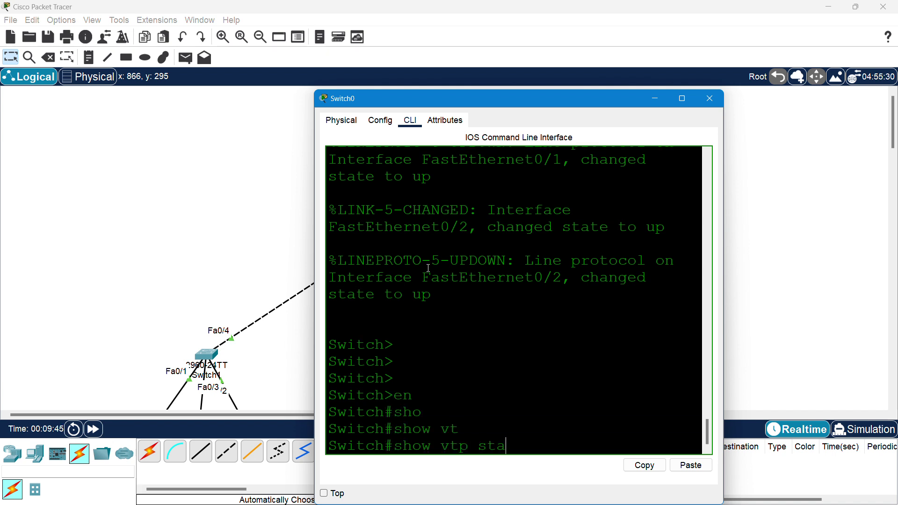
key("Return")
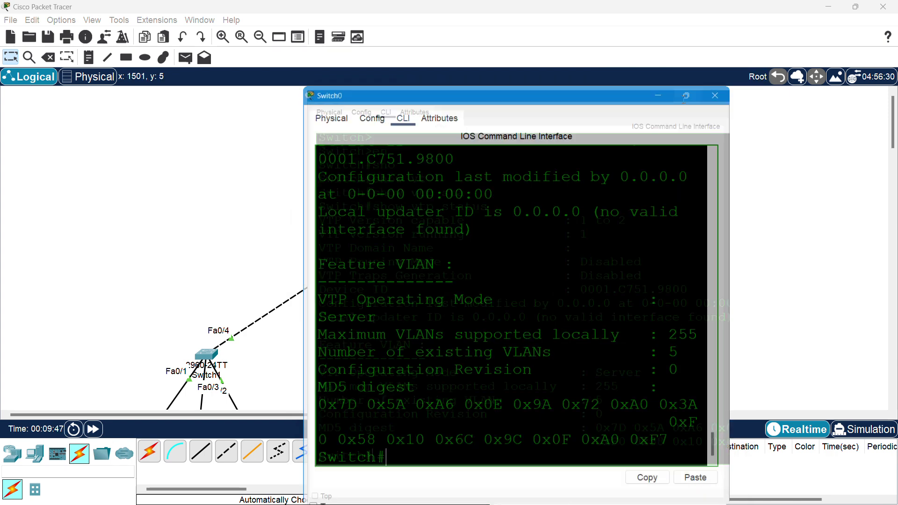
- Maximize the Switch0 window and highlight the VTP Operating Mode: Server line
left_click(682, 99)
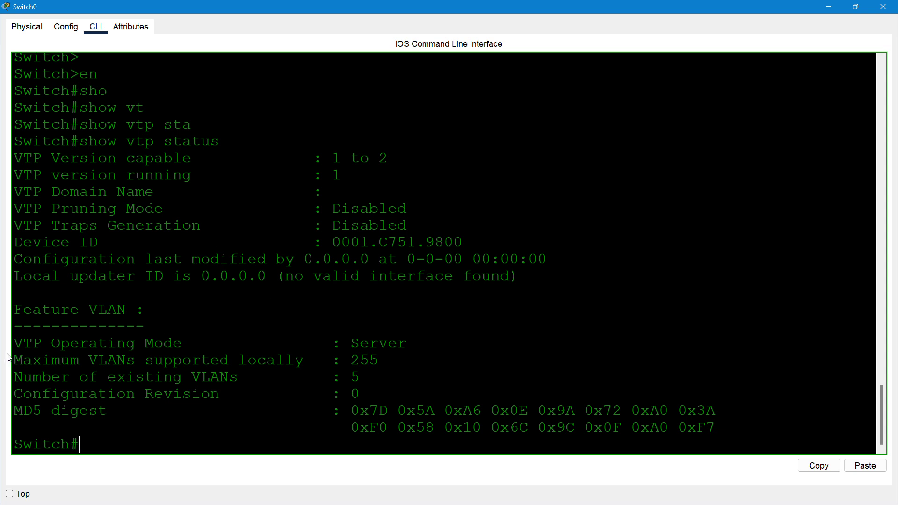
left_click_drag(17, 346, 193, 341)
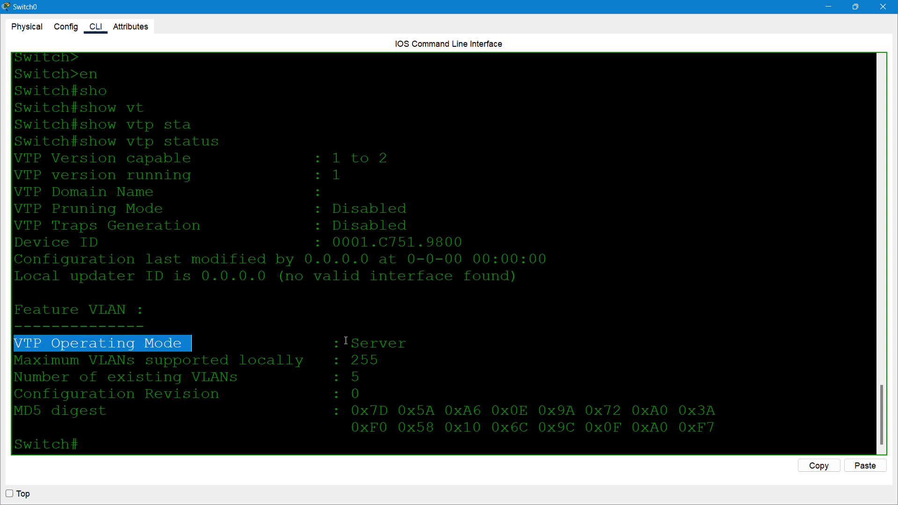
left_click_drag(346, 340, 407, 342)
left_click(314, 332)
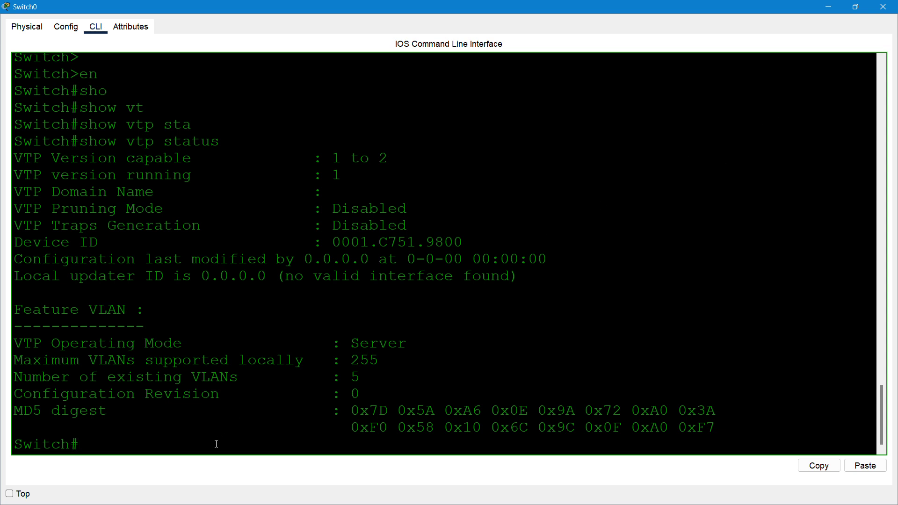
- Enter global configuration mode and set the VTP domain to apade
type("conf")
key("Tab")
type("te")
key("Tab")
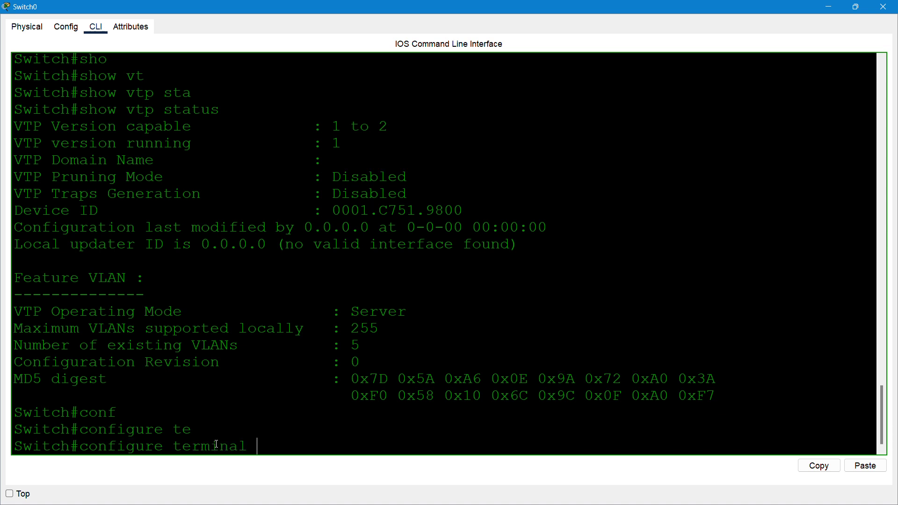
key("Return")
type("v")
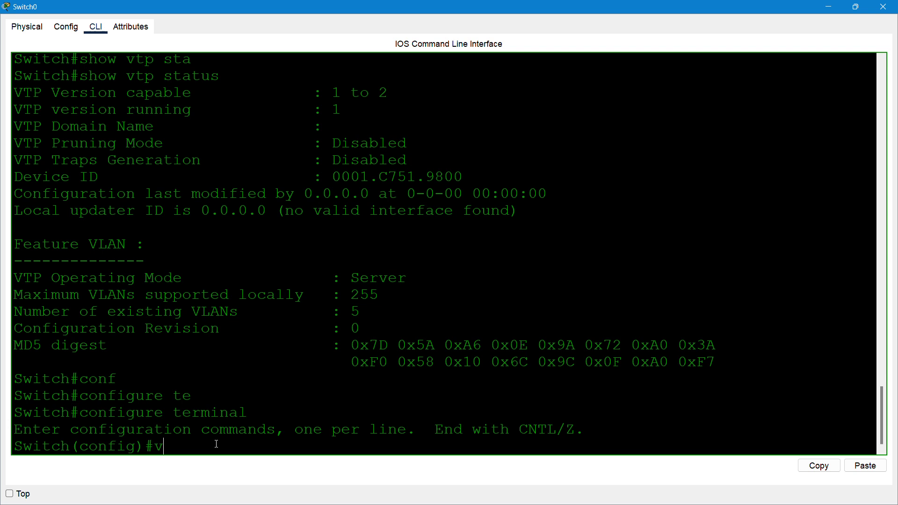
type("t")
key("Tab")
type("do")
key("Tab")
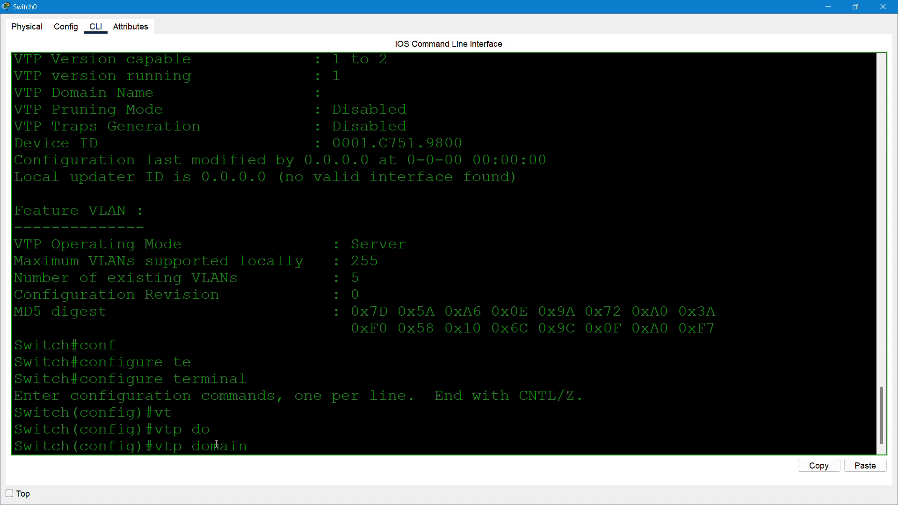
type("apade")
key("Return")
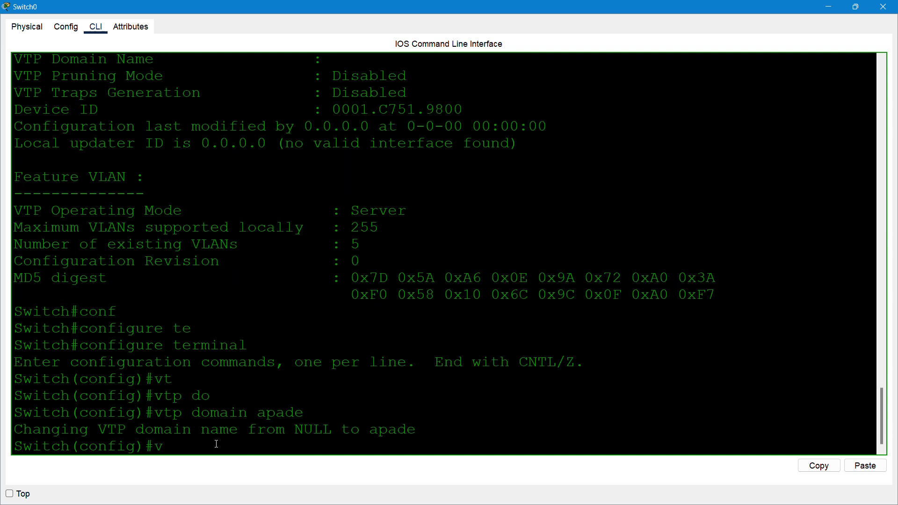
- Set Switch0's VTP mode to server, confirming it was already a server
type("vt")
key("Tab")
type(",o")
key("Tab")
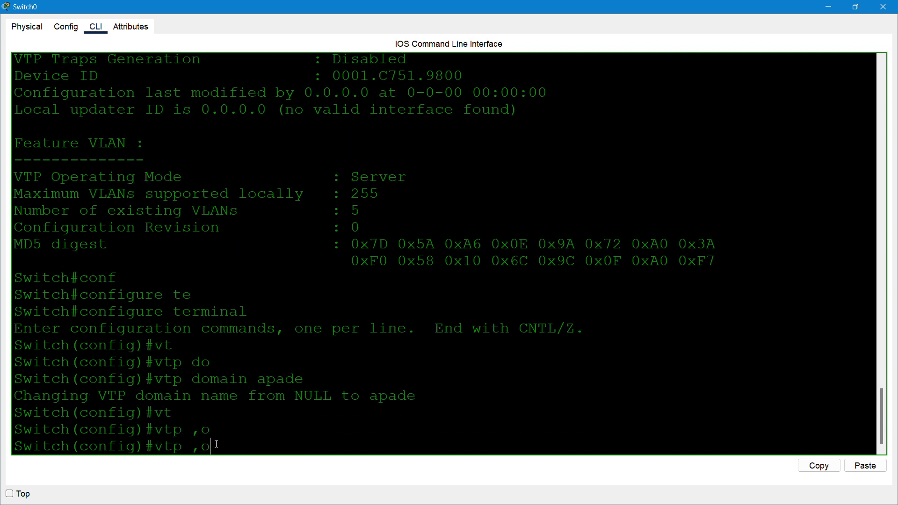
type("mo")
key("Tab")
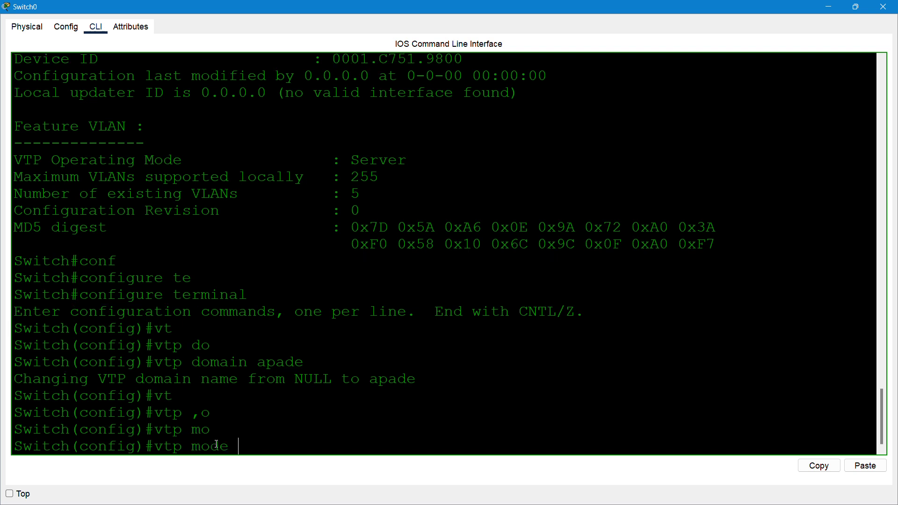
type("se")
key("Tab")
key("Return")
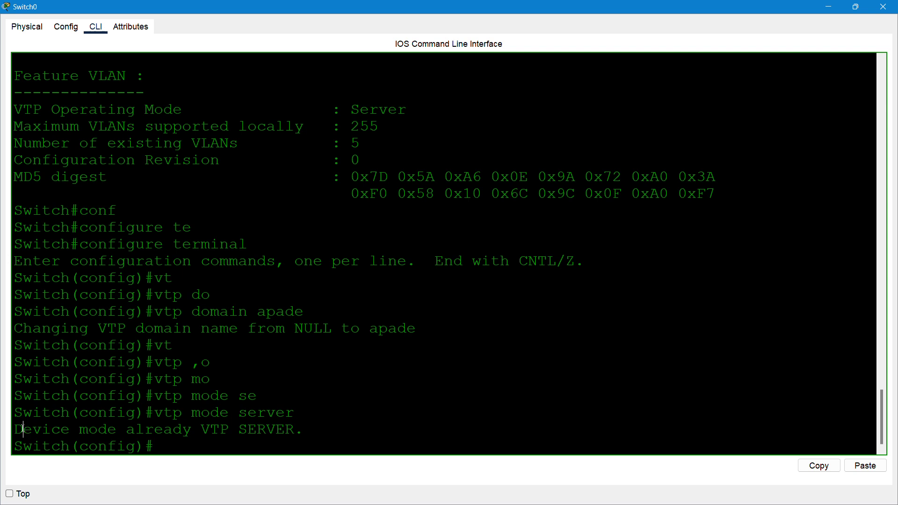
left_click_drag(23, 429, 113, 426)
left_click(171, 447)
- Set the VTP password on Switch0
type("v")
key("Tab")
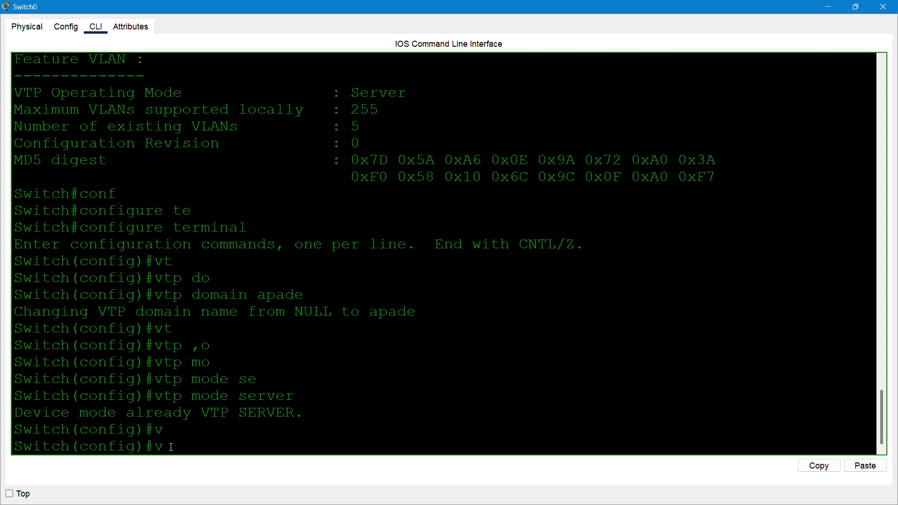
type("t")
key("Tab")
type("p")
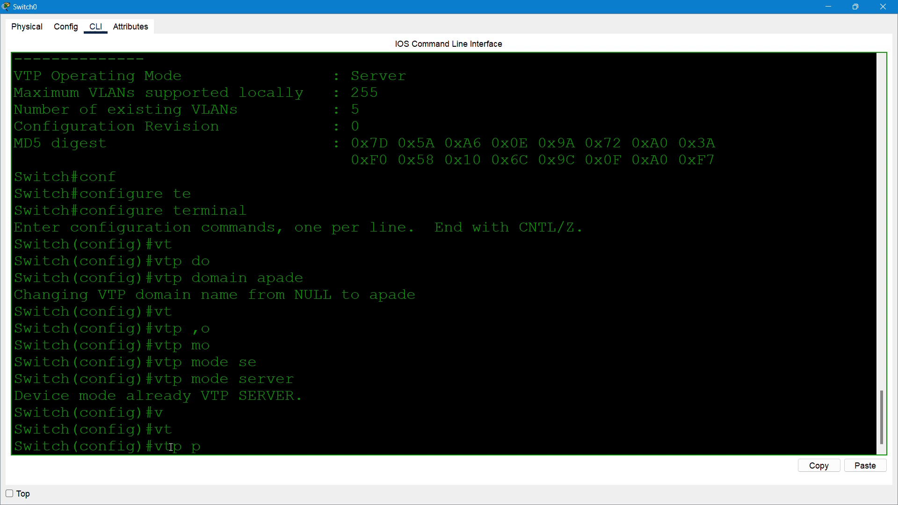
type("as")
key("Tab")
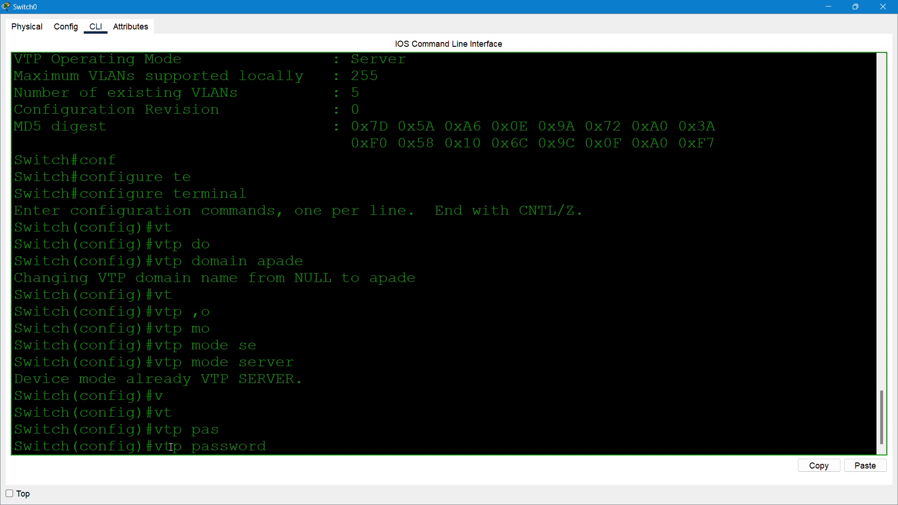
type("apade123")
key("Return")
- Exit configuration mode and save the configuration with wr
type("ex")
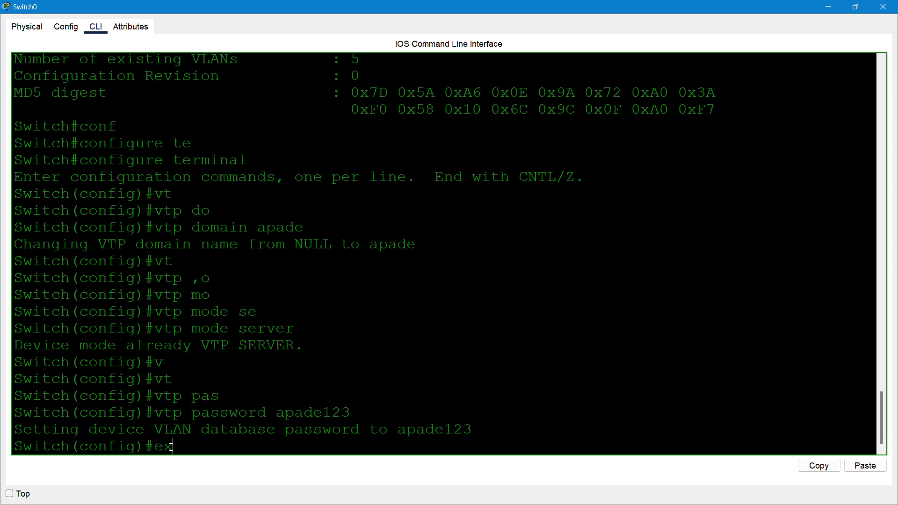
type("it")
key("Return")
type("do")
type("w")
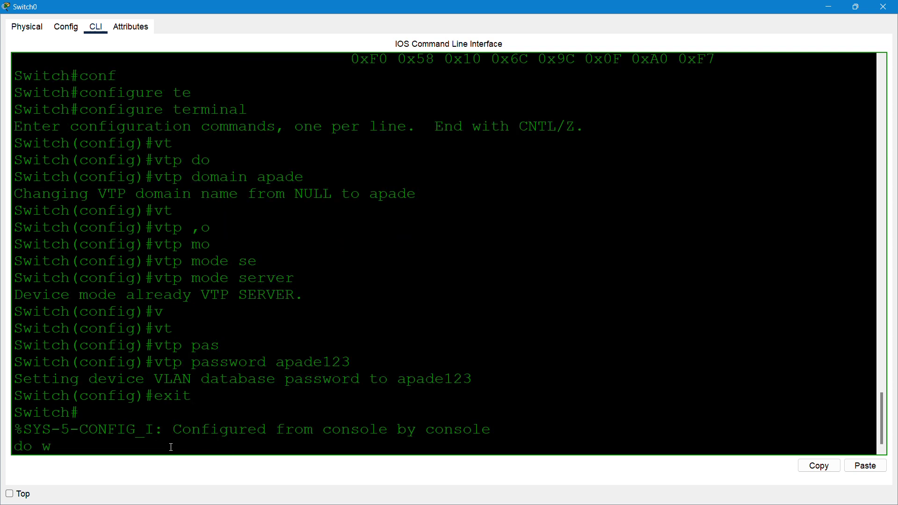
type("r")
key("Return")
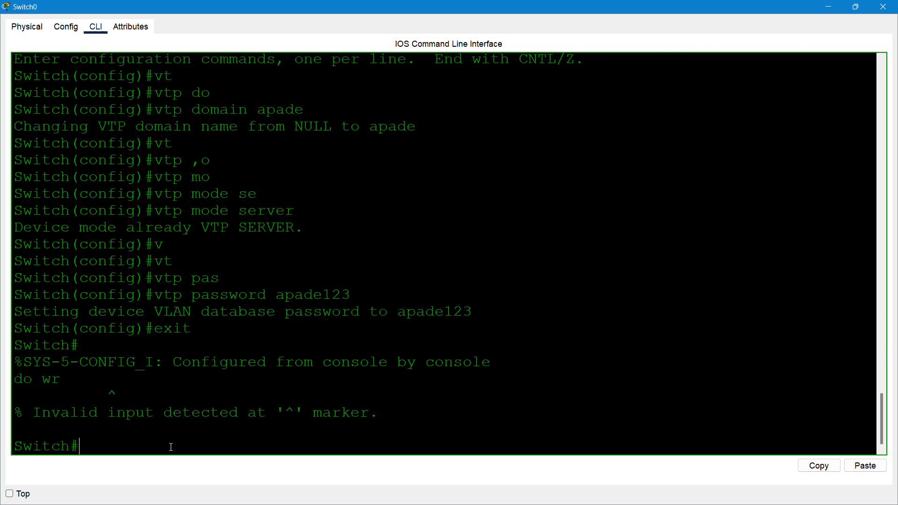
type("wr")
key("Return")
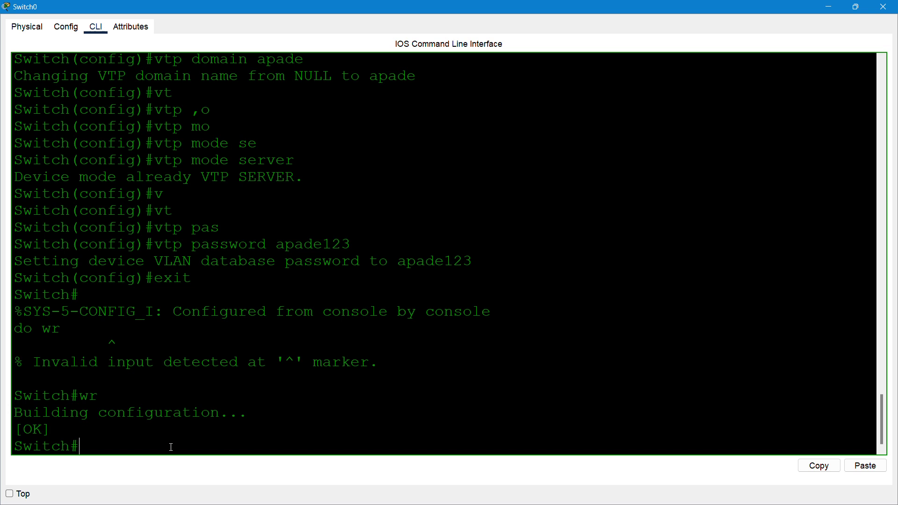
- Enter global configuration mode on Switch0 with configure terminal
type("conft")
key("Tab")
key("BackSpace")
key("Tab")
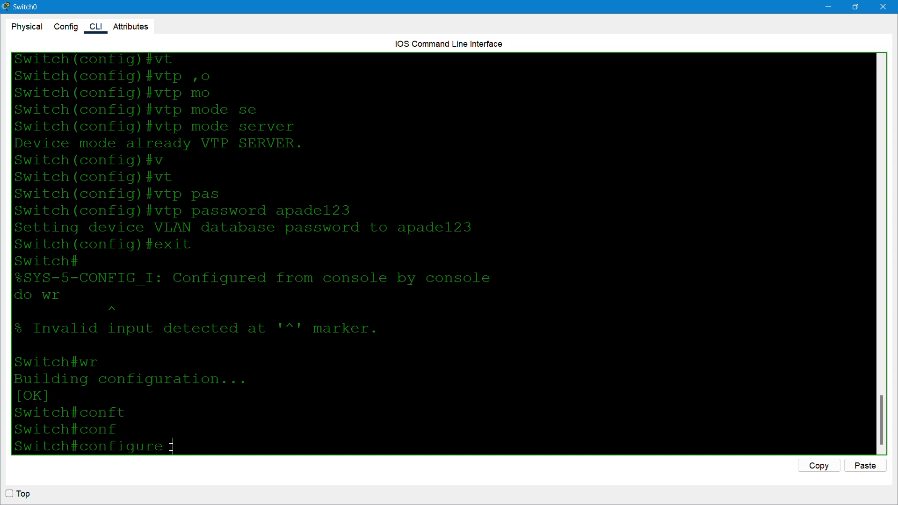
type("te")
key("Tab")
key("Return")
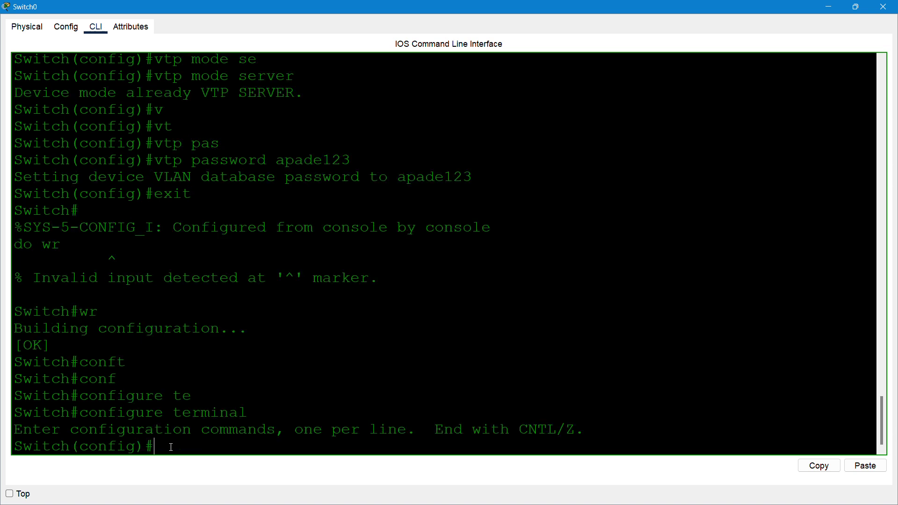
- Create VLAN 10 named IT and VLAN 20 named HR
type("vl")
key("Tab")
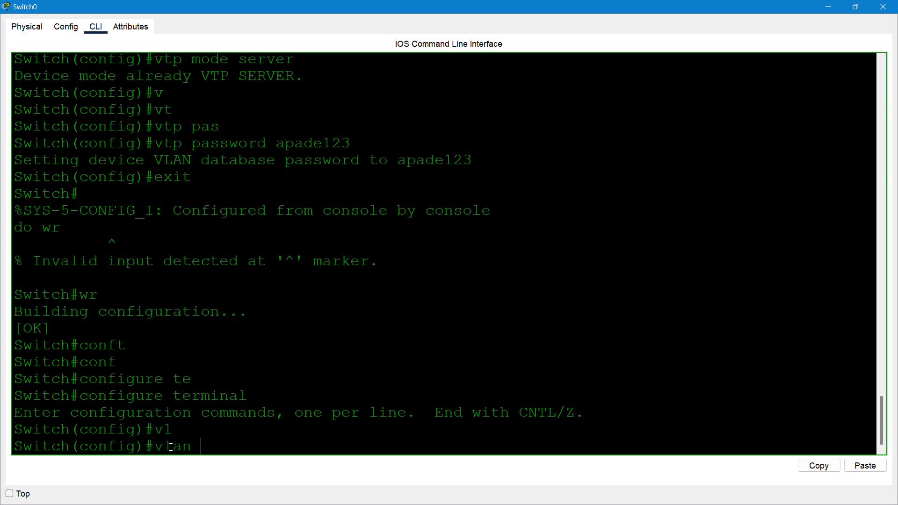
type("10")
key("Return")
type("name IT")
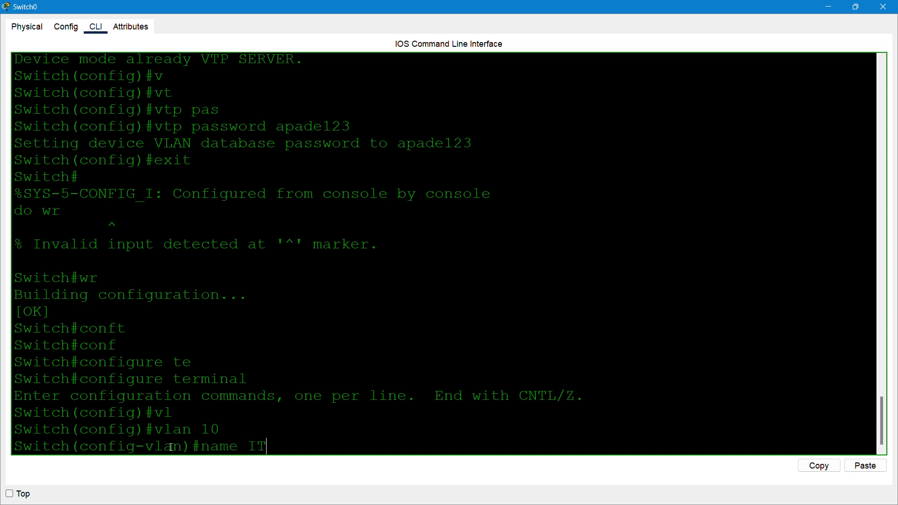
key("Return")
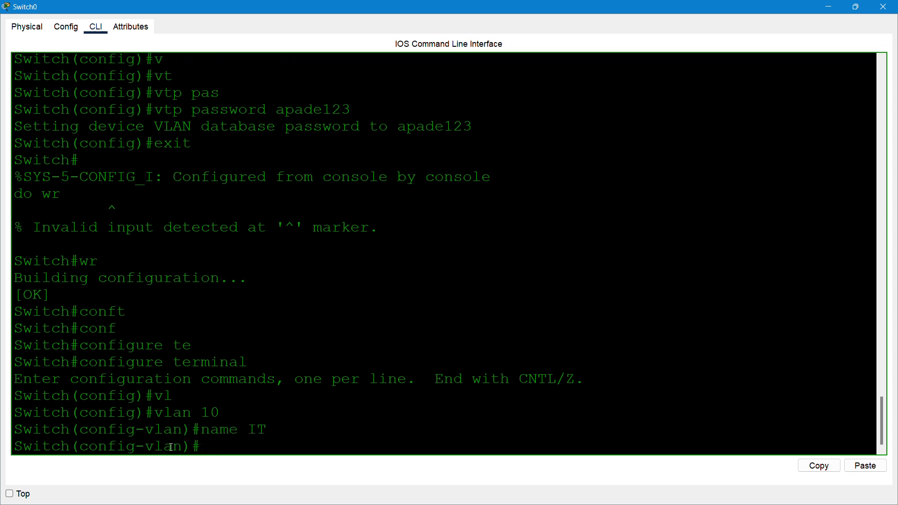
type("exit")
key("Return")
type("vl")
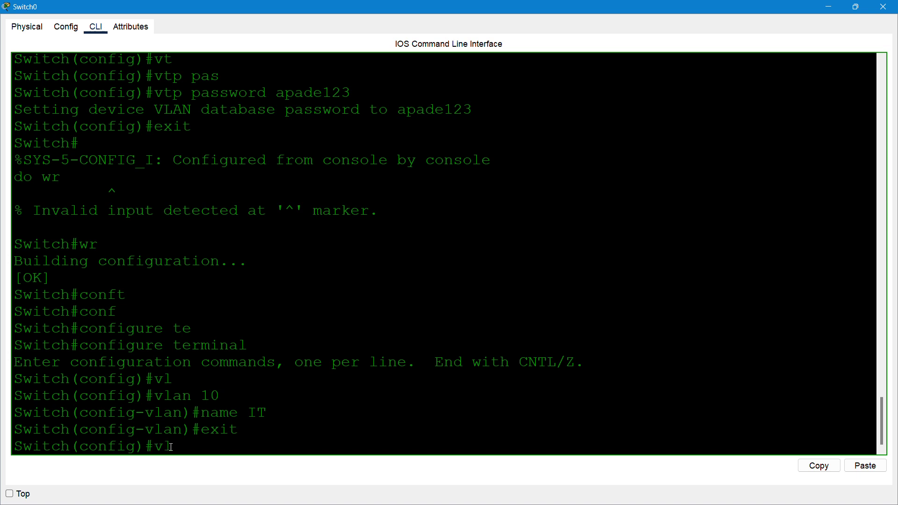
key("Tab")
type("20")
key("Return")
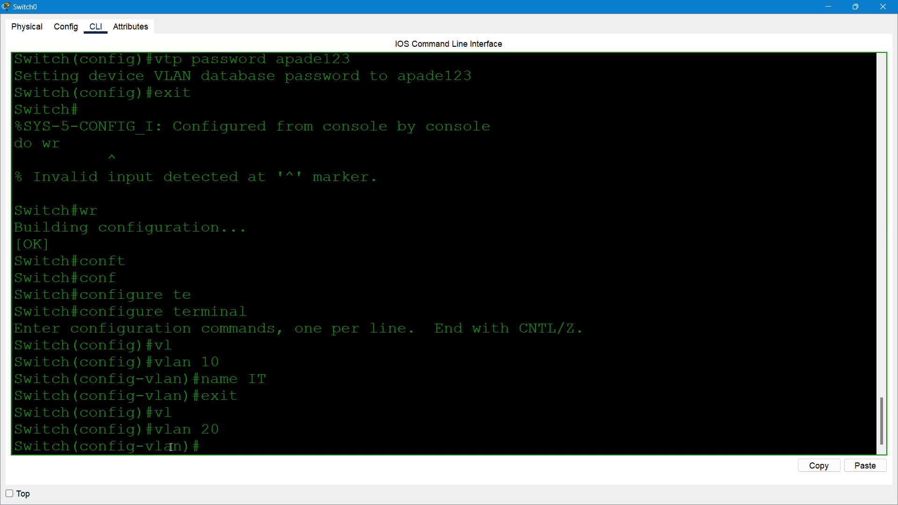
type("name HR")
key("Return")
type("exit")
key("Return")
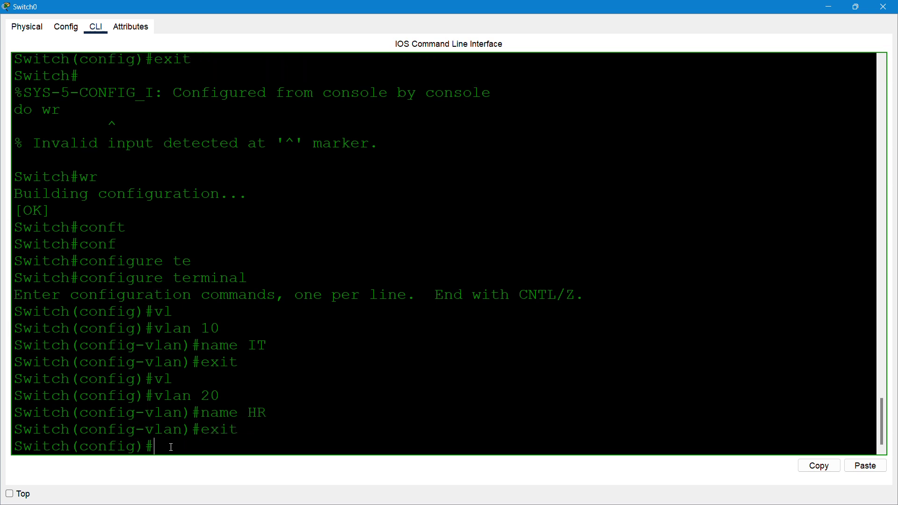
- Create VLAN 30 named sales and save the configuration with do wr
type("vl")
key("Tab")
type("30")
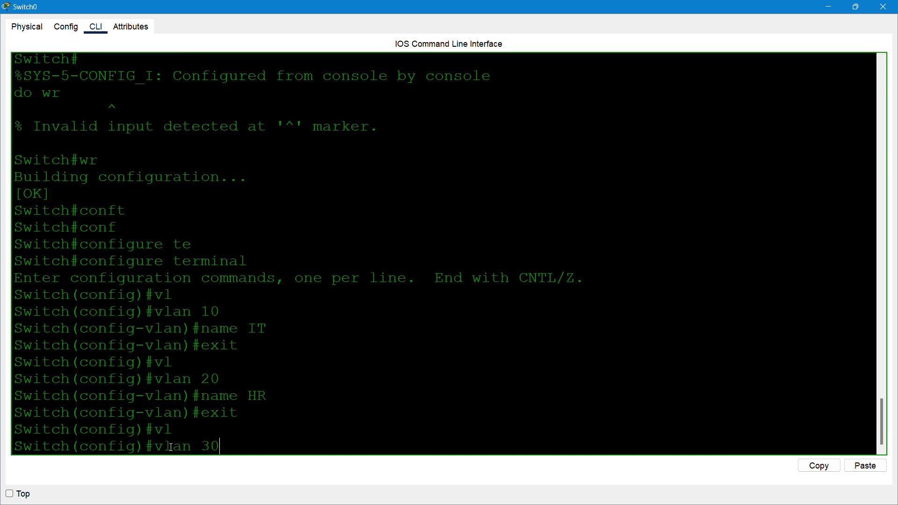
key("Return")
type("nam")
key("Tab")
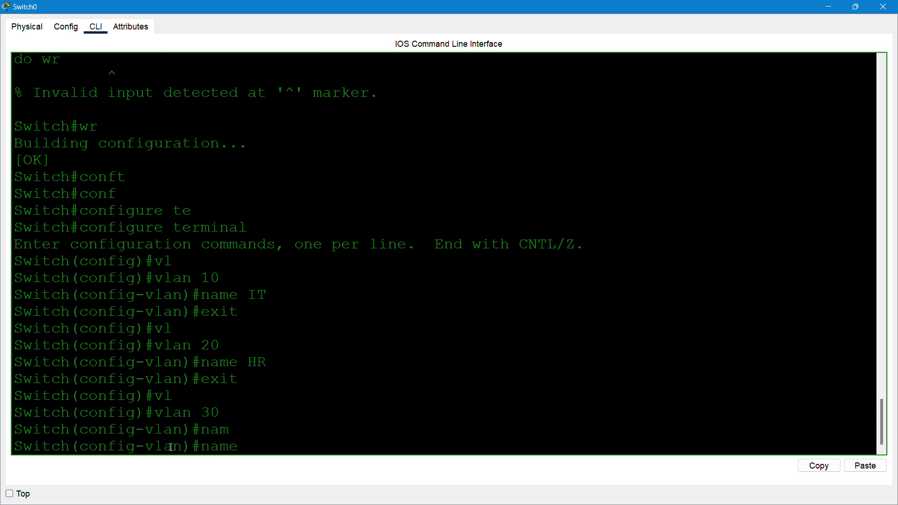
type("sales")
key("Return")
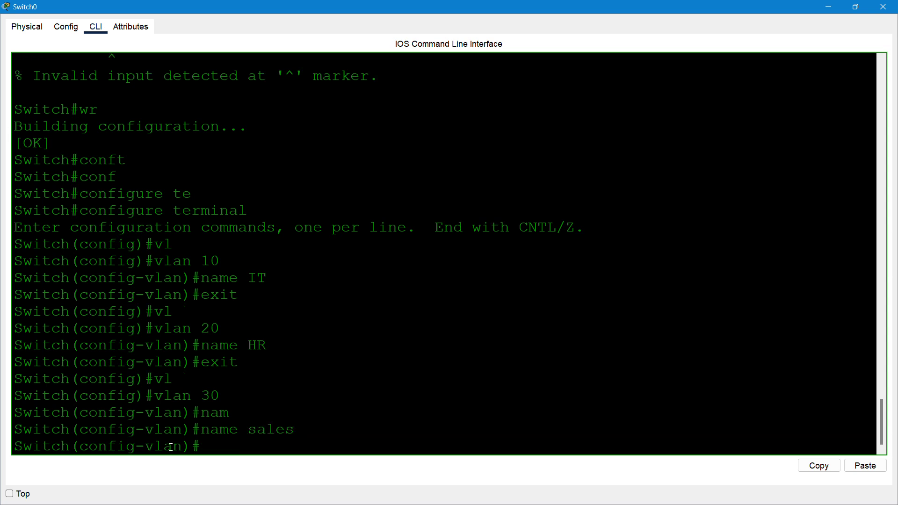
type("exit")
key("Return")
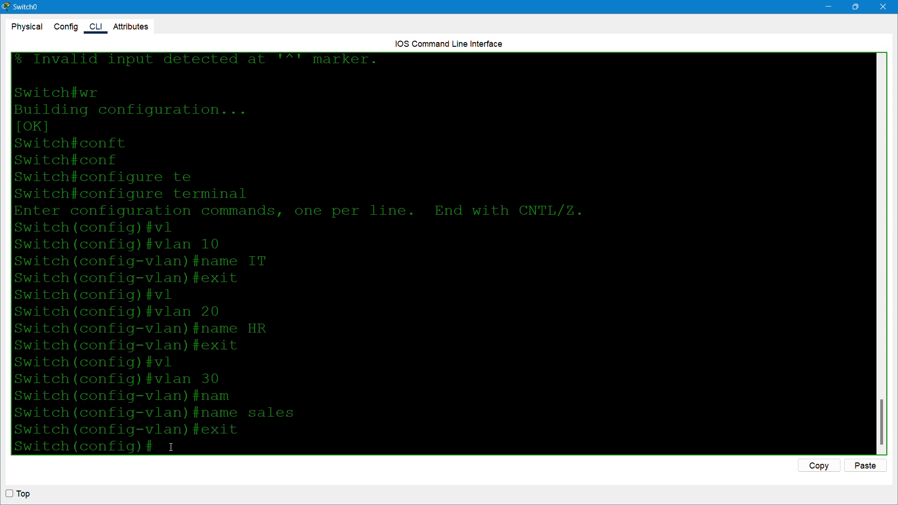
type("do wr")
key("Return")
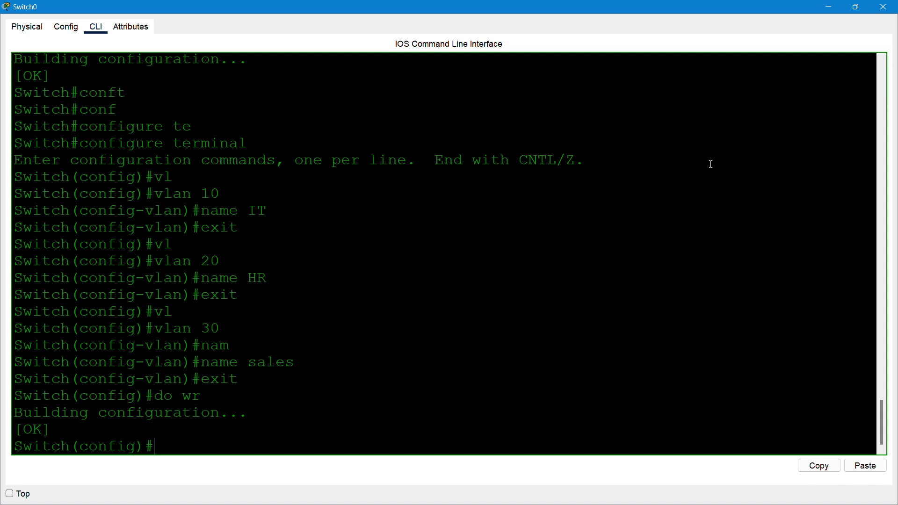
- Close Switch0's window and bring up Switch1's command line, repositioning its window
left_click(883, 7)
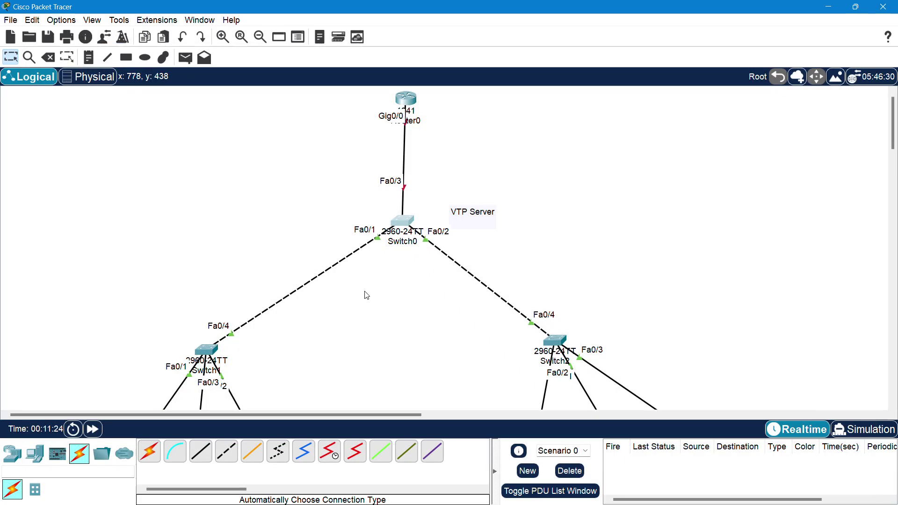
scroll(367, 295, "down", 2)
left_click(207, 312)
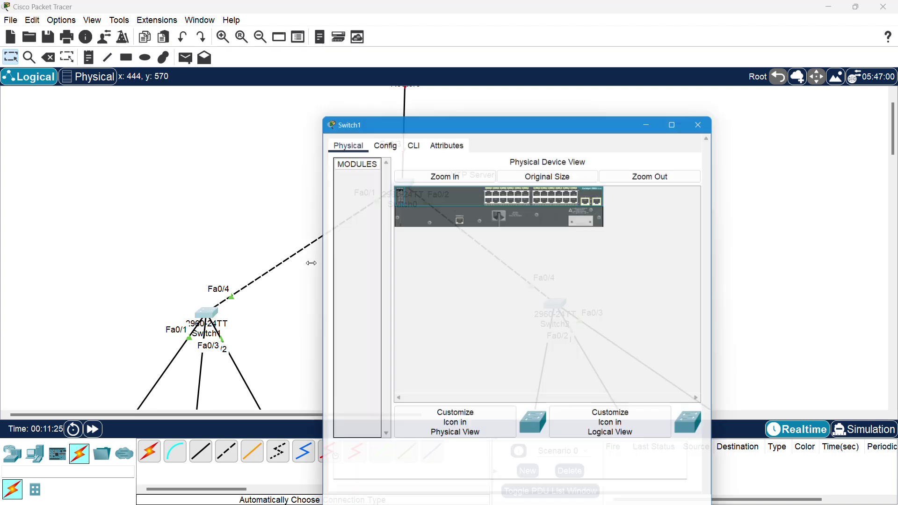
left_click(411, 137)
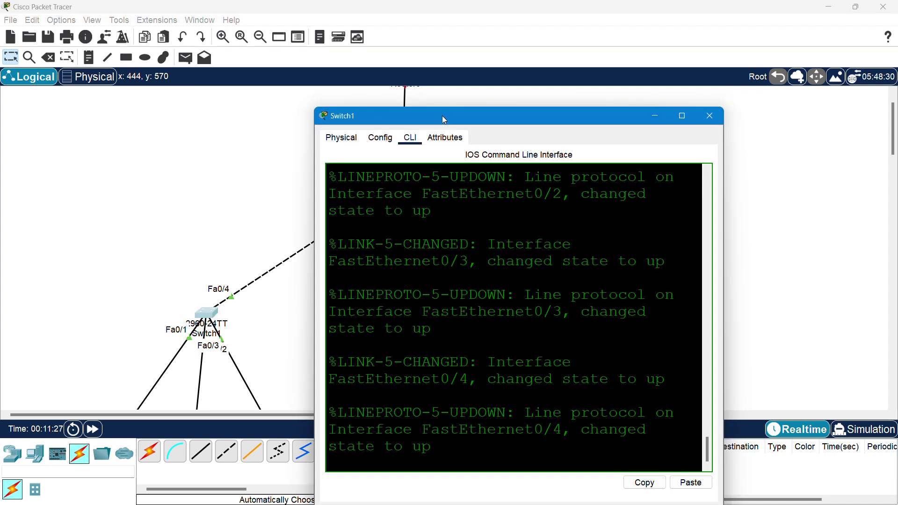
left_click_drag(444, 118, 360, 77)
key("Return")
key("Return")
key("Return")
key("Return")
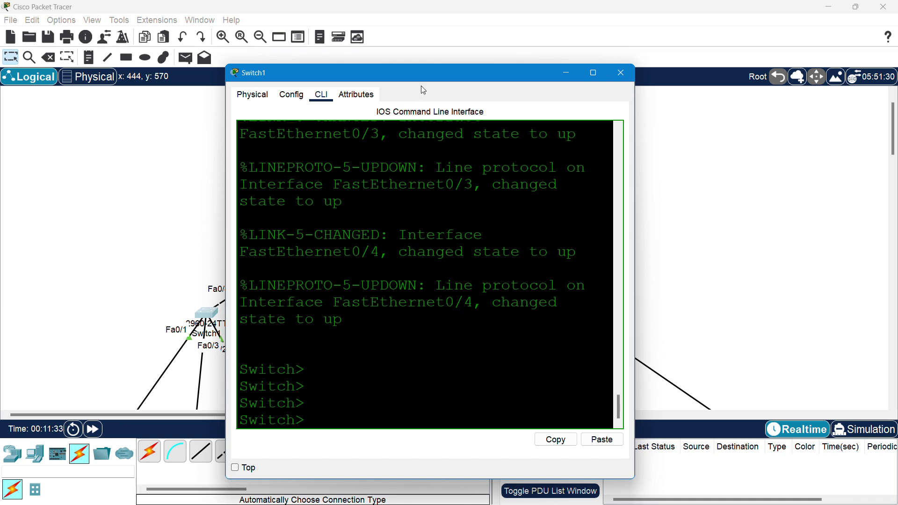
left_click_drag(424, 74, 350, 49)
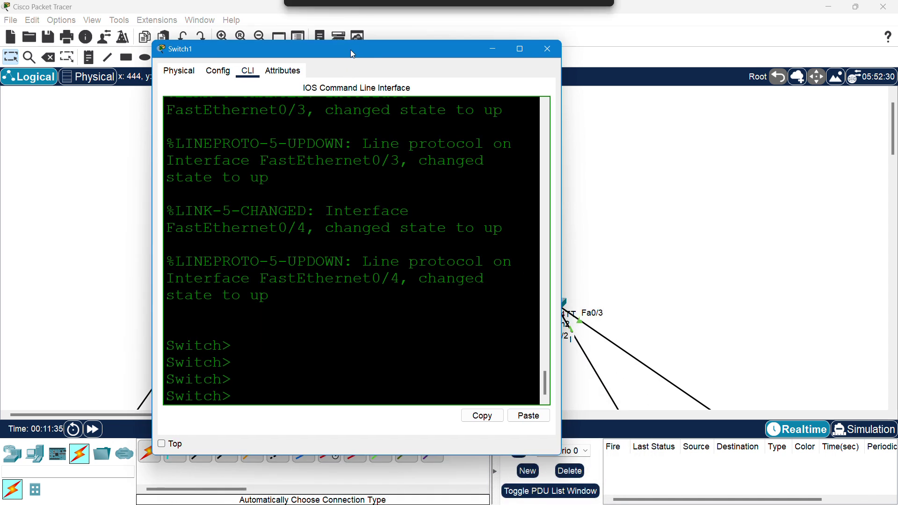
- Enter privileged and global configuration mode on Switch1, widening its window
type("en")
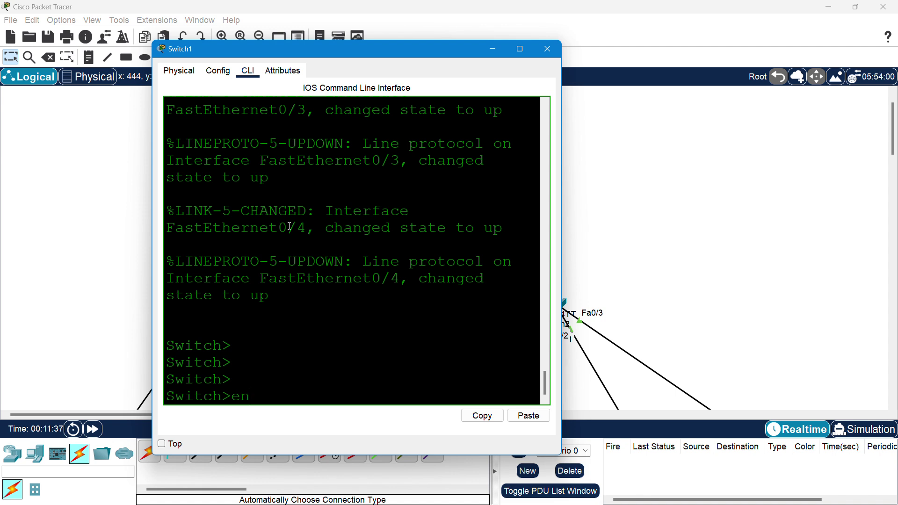
key("Return")
type("conf")
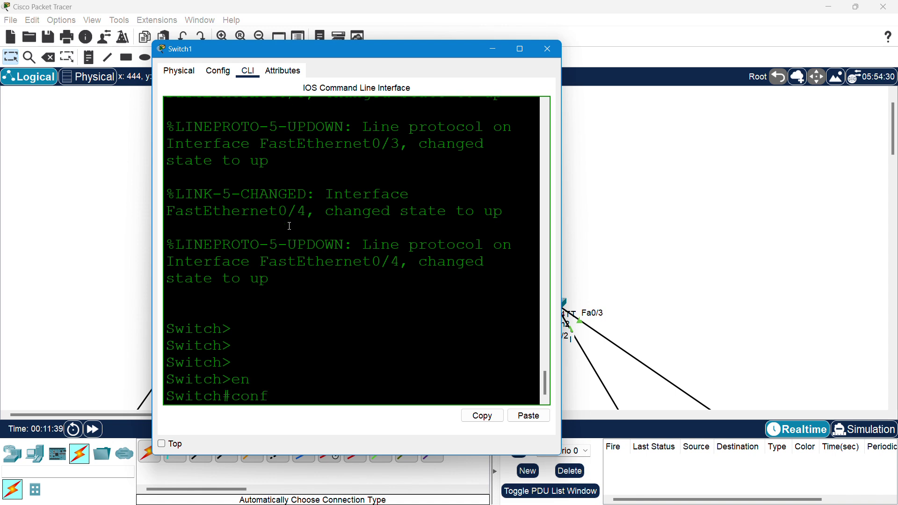
key("Tab")
type("te")
key("Tab")
key("Return")
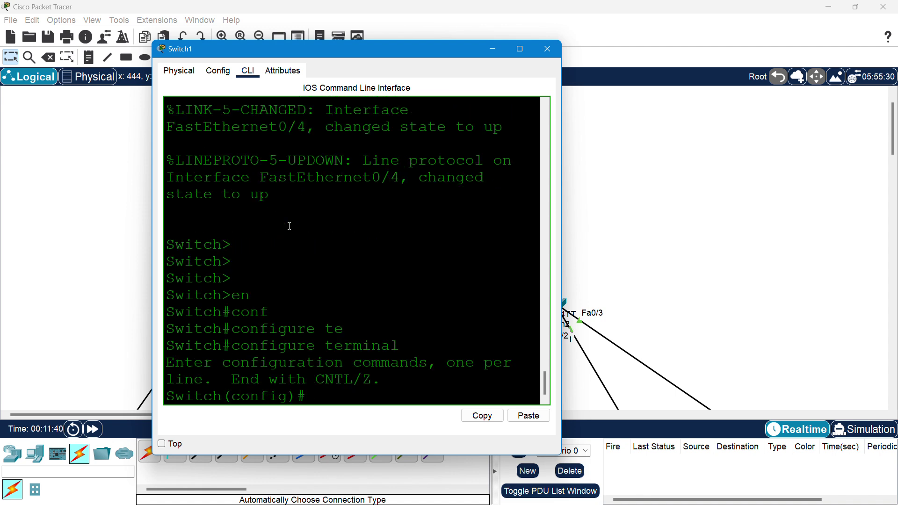
left_click_drag(561, 178, 709, 169)
left_click(435, 248)
- Set Switch1's VTP domain to apade
type("vt")
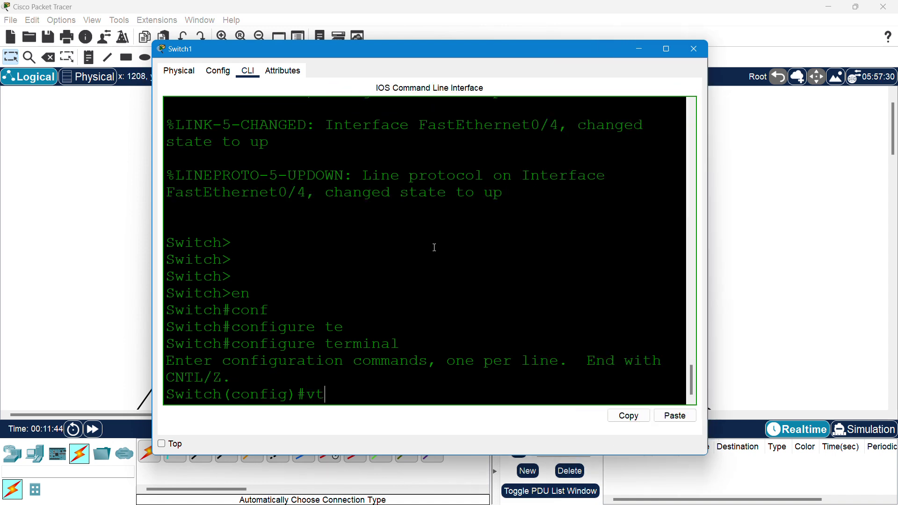
key("Tab")
type("do")
key("Tab")
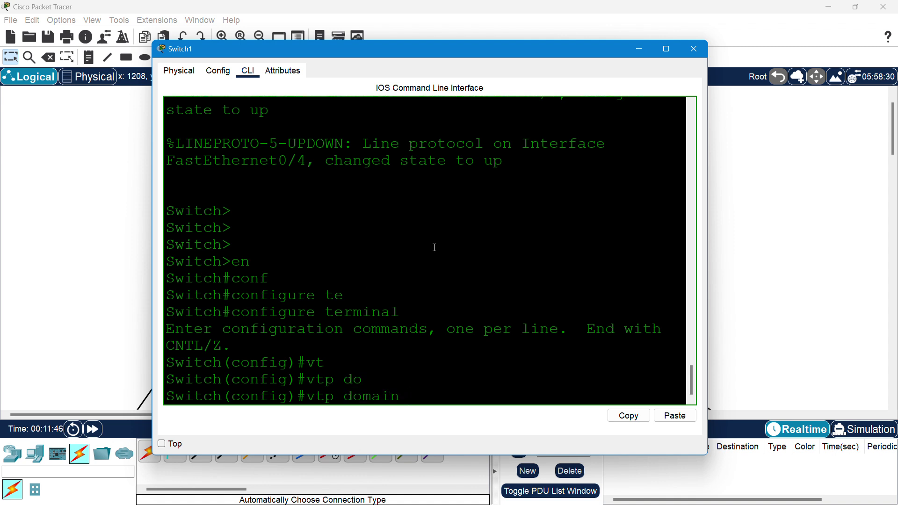
type("apade")
key("Return")
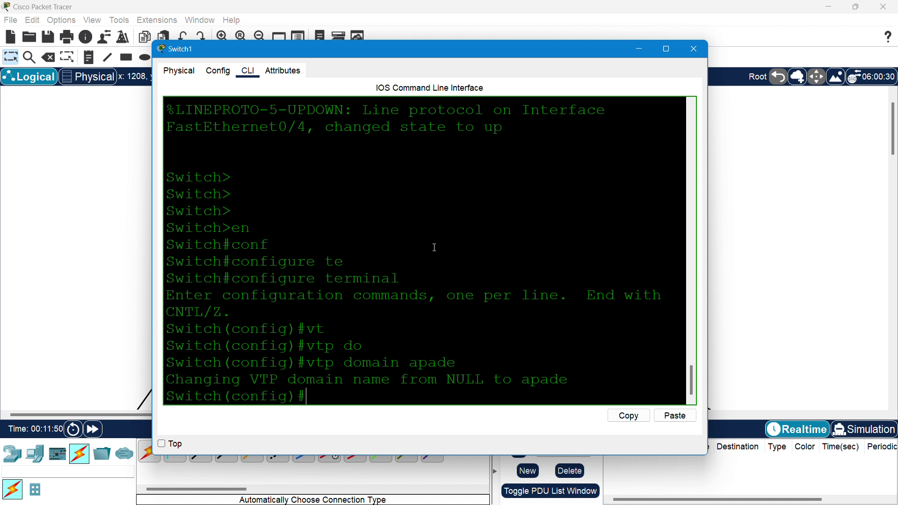
- Put Switch1 into VTP client mode
type("vt")
key("Tab")
type("m")
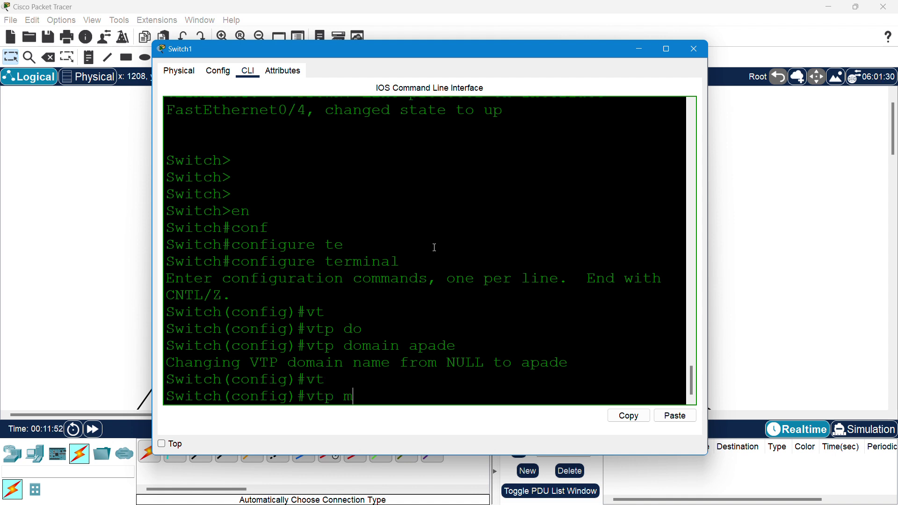
key("Tab")
type("cl")
key("Tab")
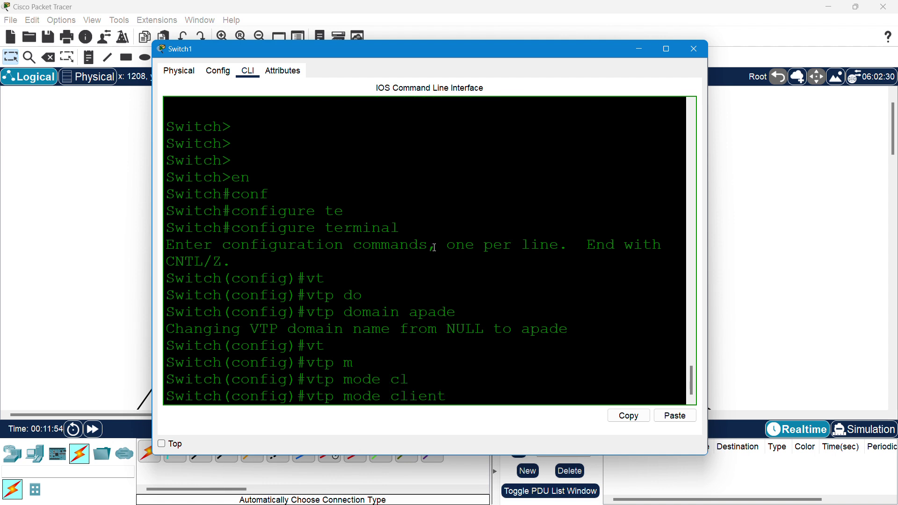
key("Return")
- Set Switch1's VTP password to the shared domain password
type("vt")
key("Tab")
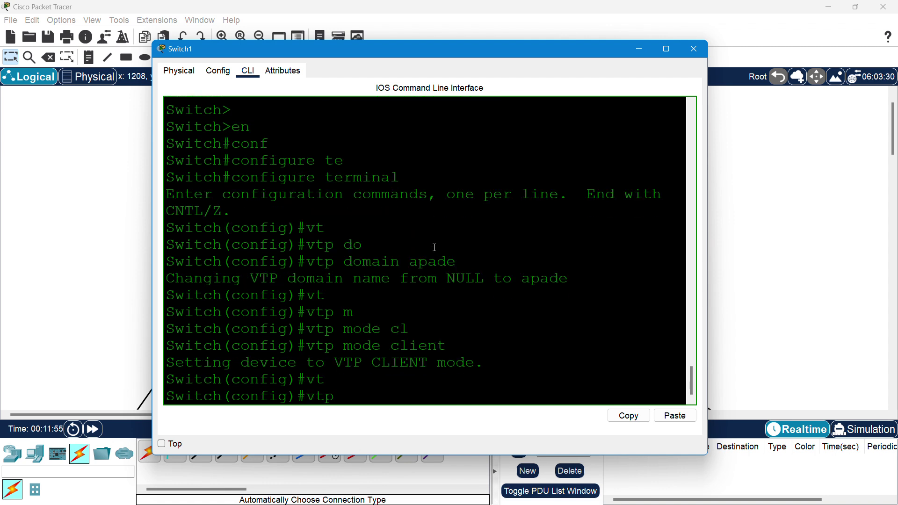
type("pas")
key("Tab")
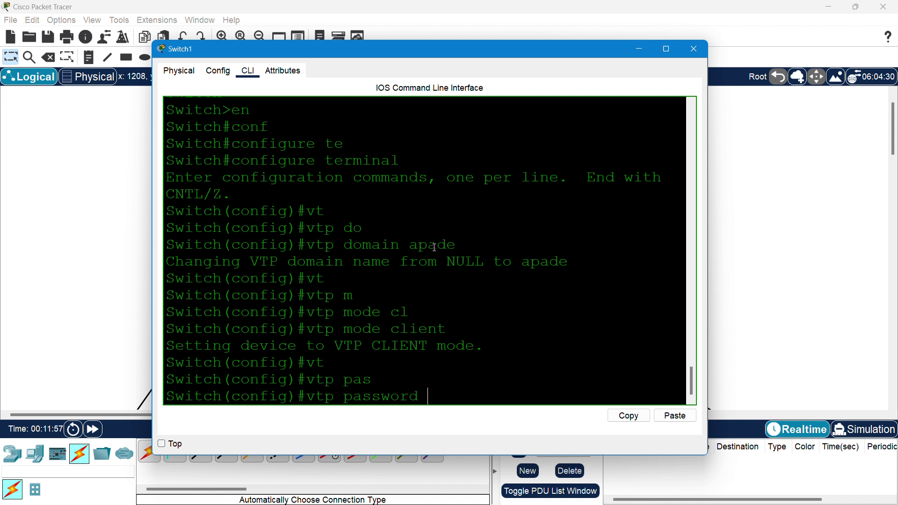
type("apade123")
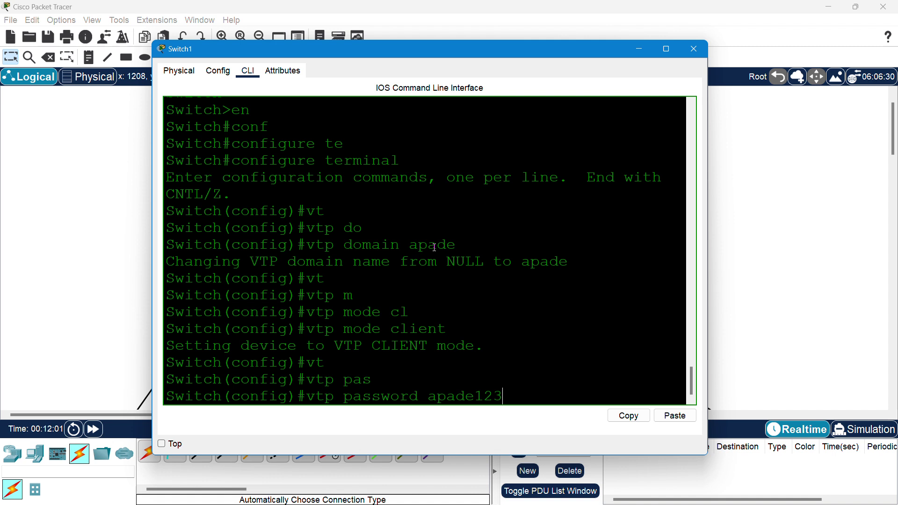
left_click(430, 398)
left_click_drag(430, 398, 508, 393)
left_click(448, 363)
key("Return")
- Exit configuration mode, save Switch1's configuration with wr, and close its window
type("exit")
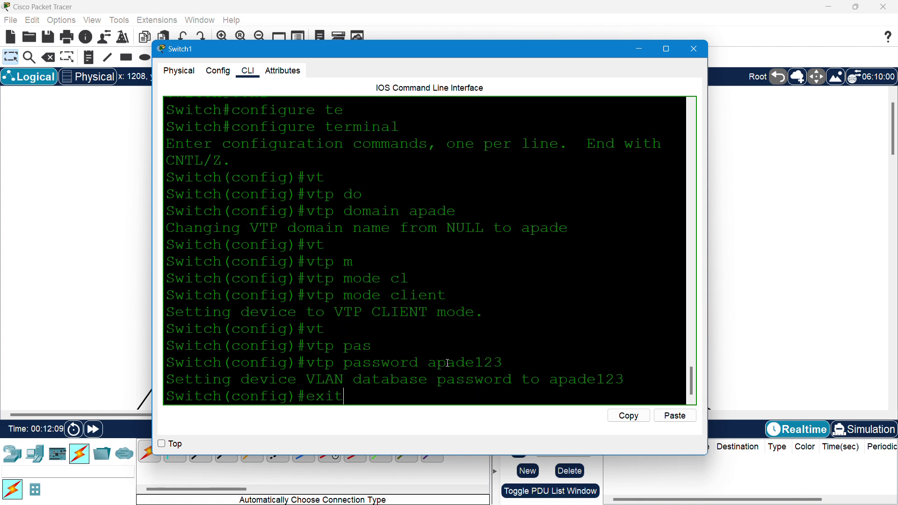
key("Return")
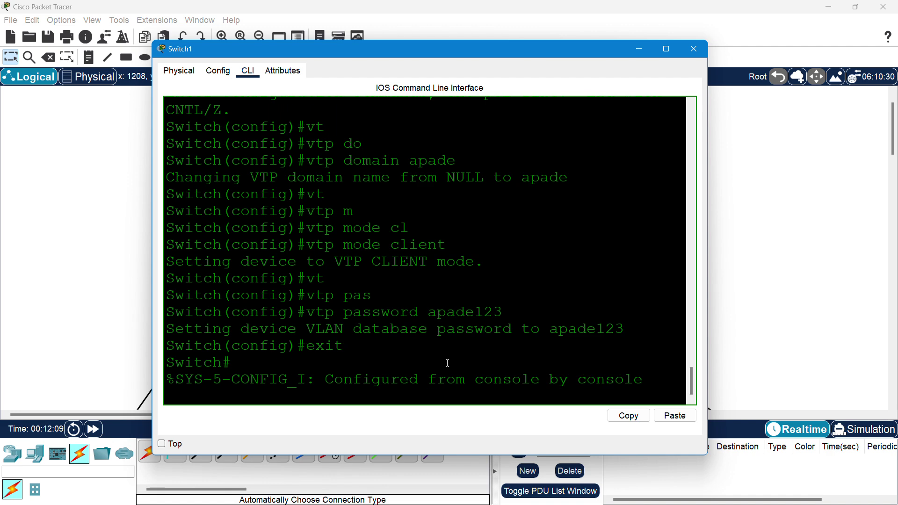
type("wr")
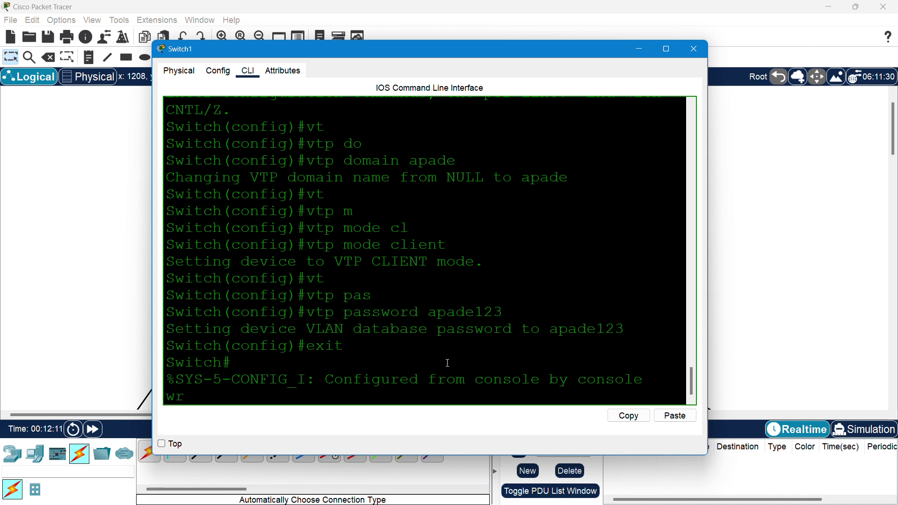
key("Return")
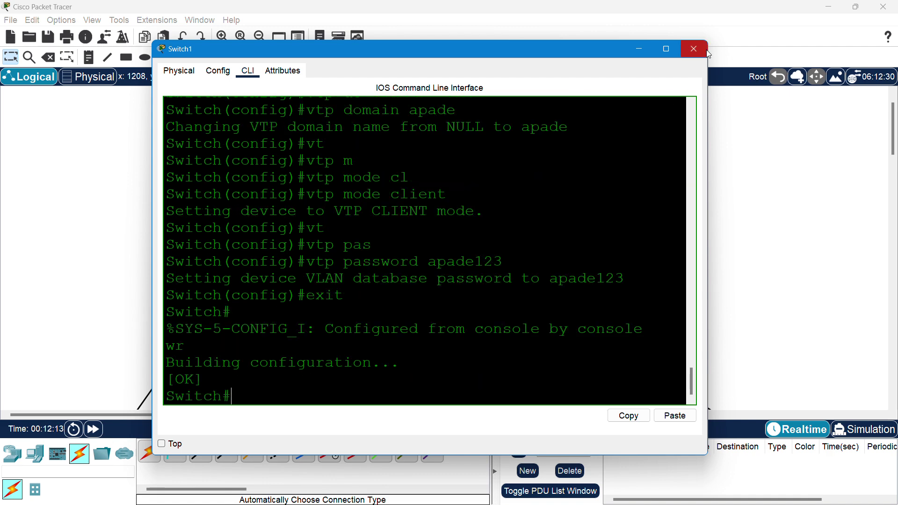
left_click(694, 48)
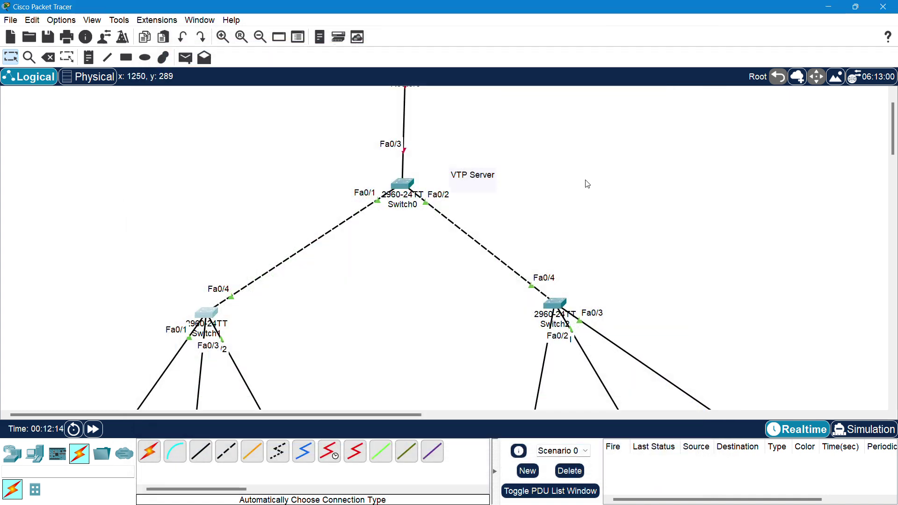
- Bring up Switch2's command line and enter global configuration mode
left_click(553, 304)
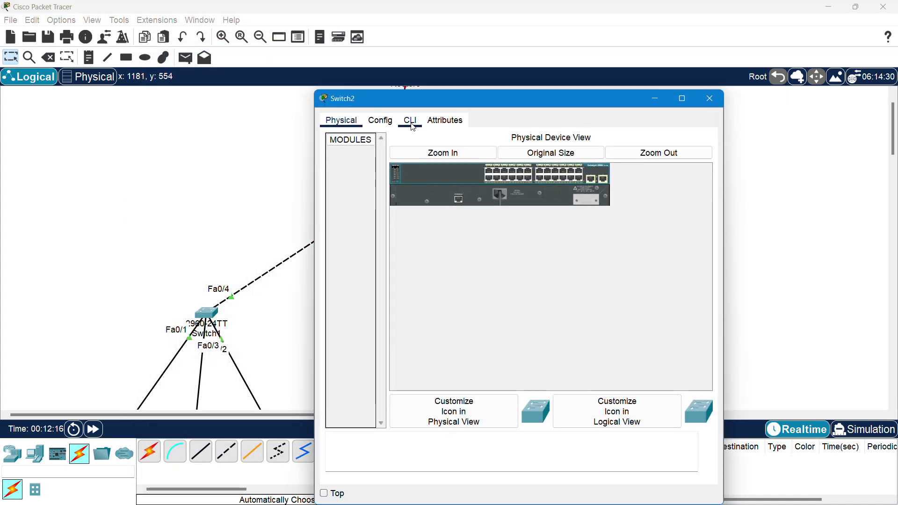
left_click(410, 120)
key("Return")
key("Return")
type("e")
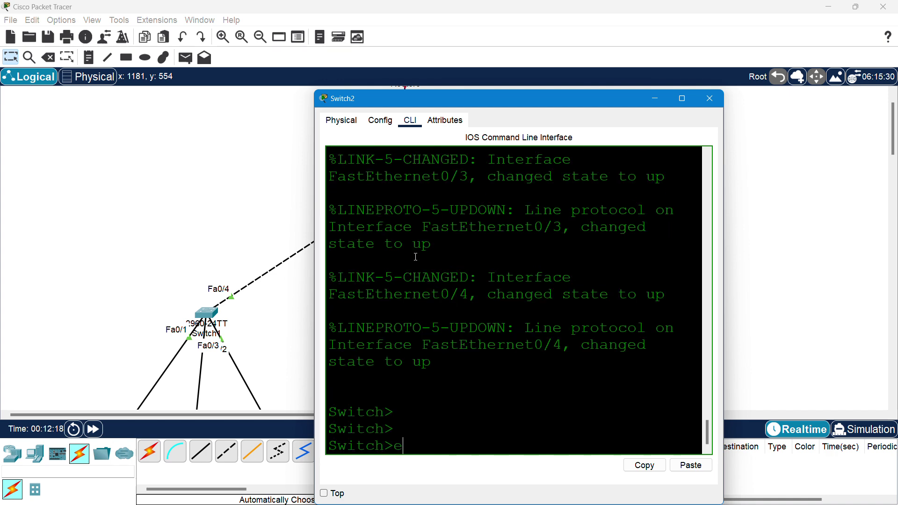
type("n")
key("Return")
type("conf")
key("Tab")
type("te")
key("Tab")
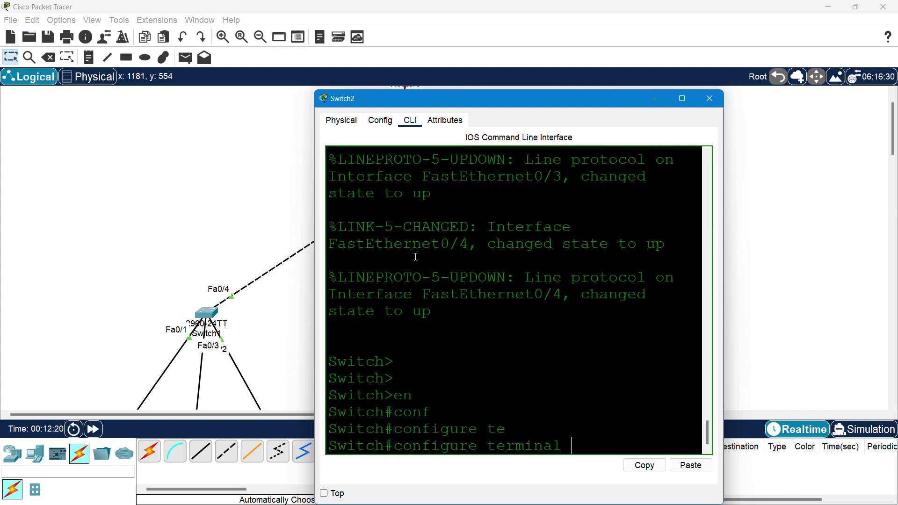
key("Return")
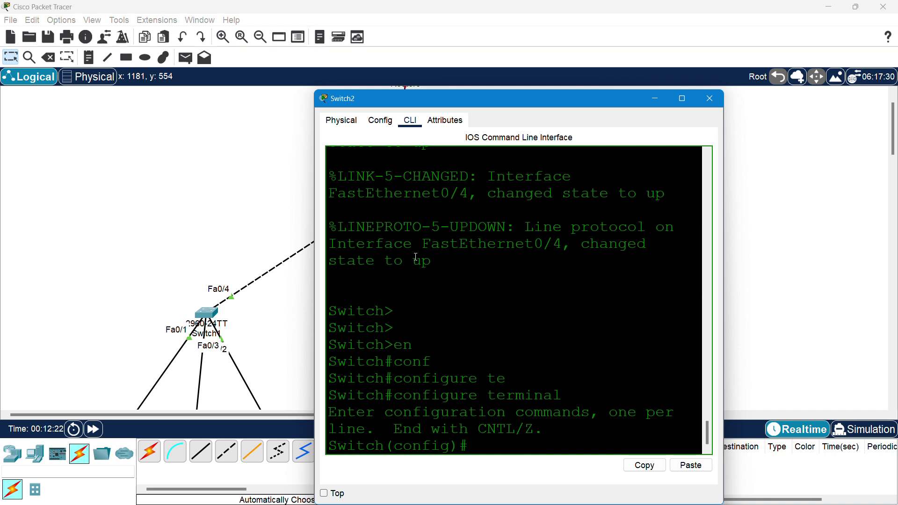
- Set Switch2's VTP domain to apade
type("vt")
key("Tab")
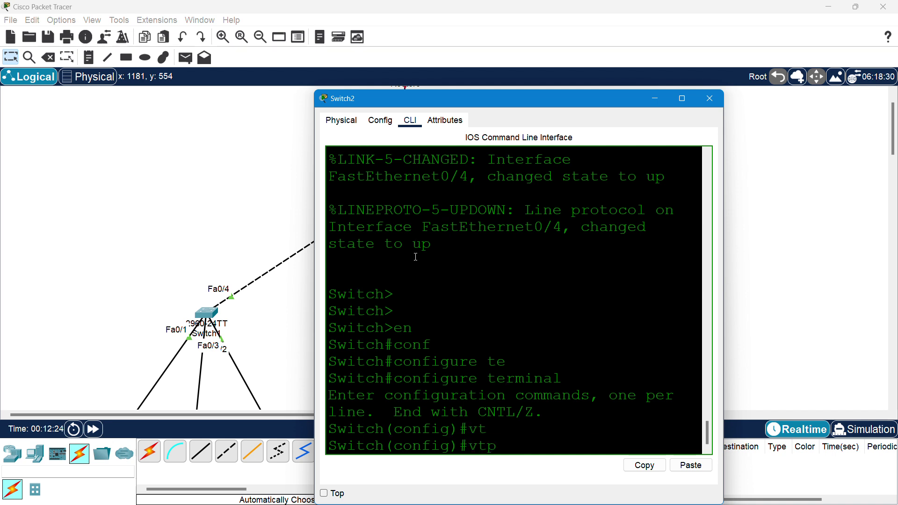
type("do")
key("Tab")
type("ap")
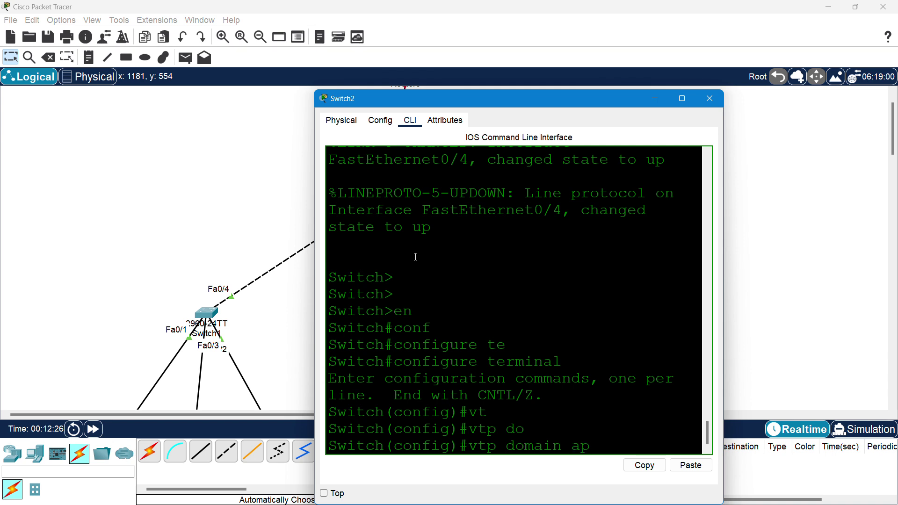
type("ade")
key("Return")
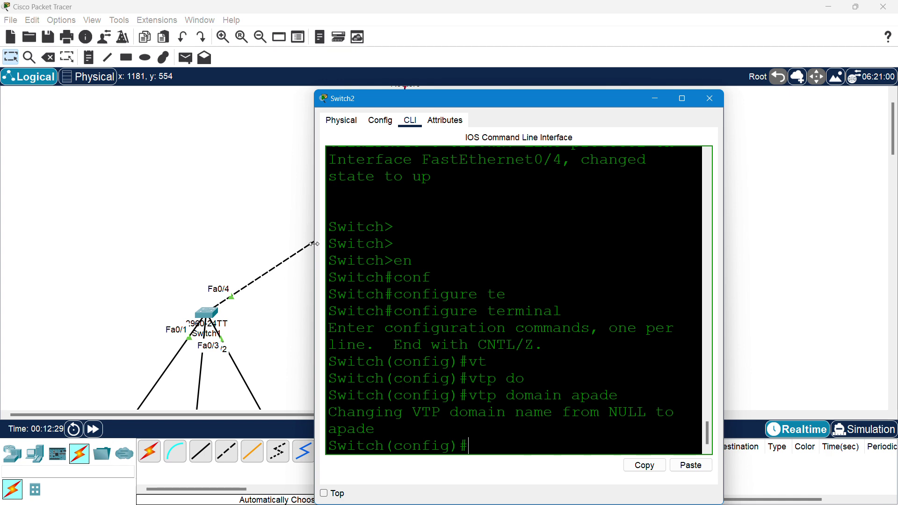
- Widen and move the Switch2 window, highlighting the apade domain name in the output
left_click_drag(314, 244, 139, 209)
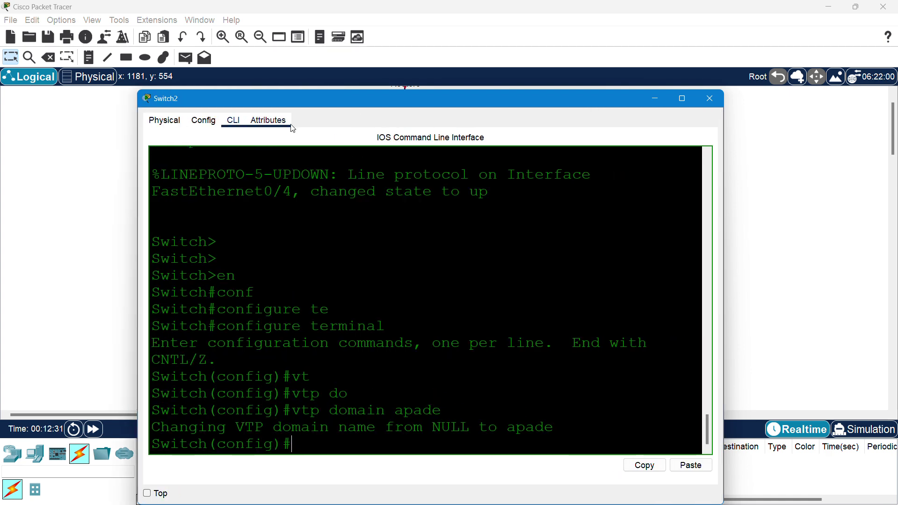
left_click_drag(341, 97, 253, 57)
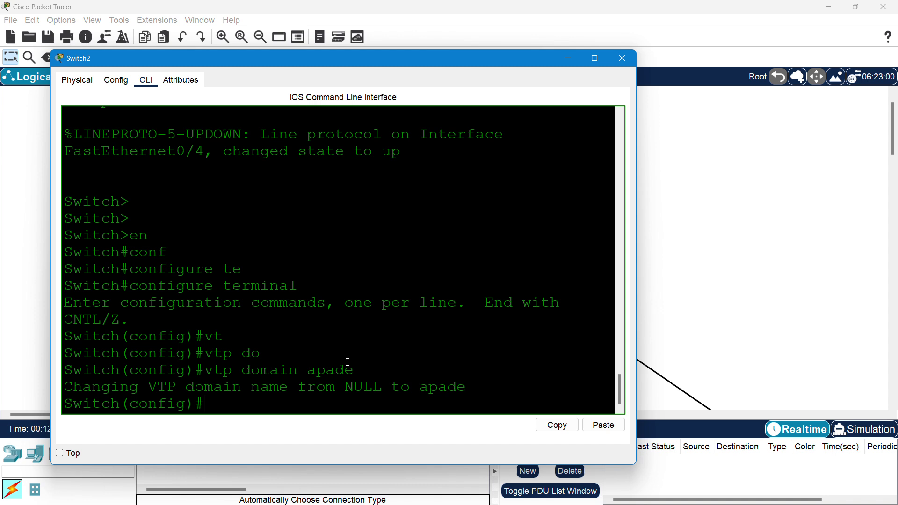
left_click_drag(311, 372, 357, 370)
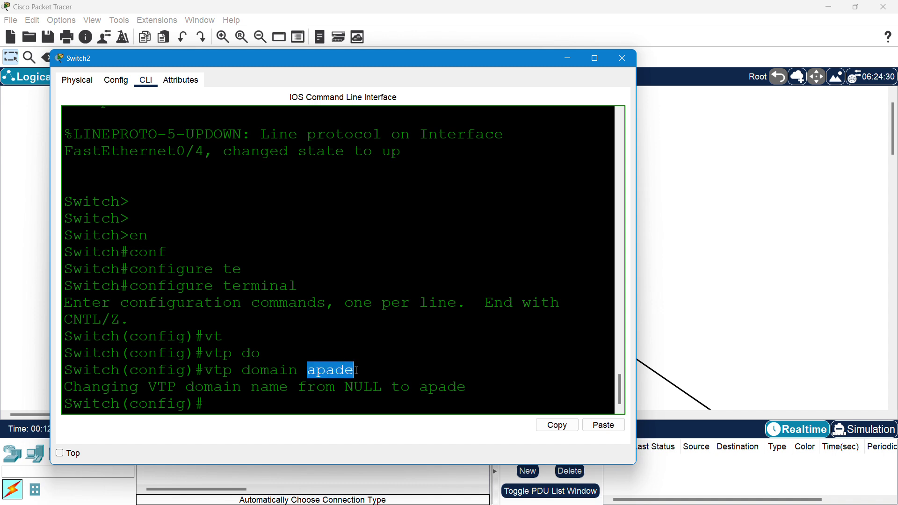
left_click(316, 377)
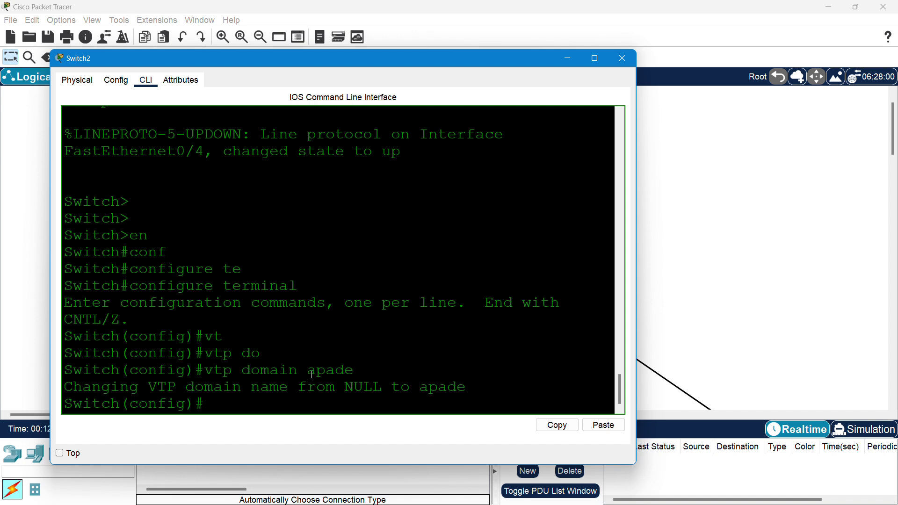
left_click_drag(308, 372, 351, 373)
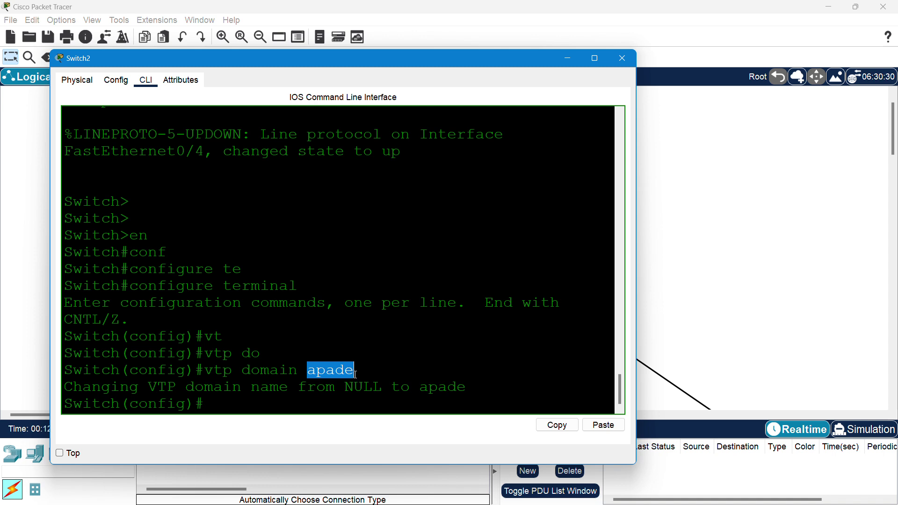
left_click(312, 407)
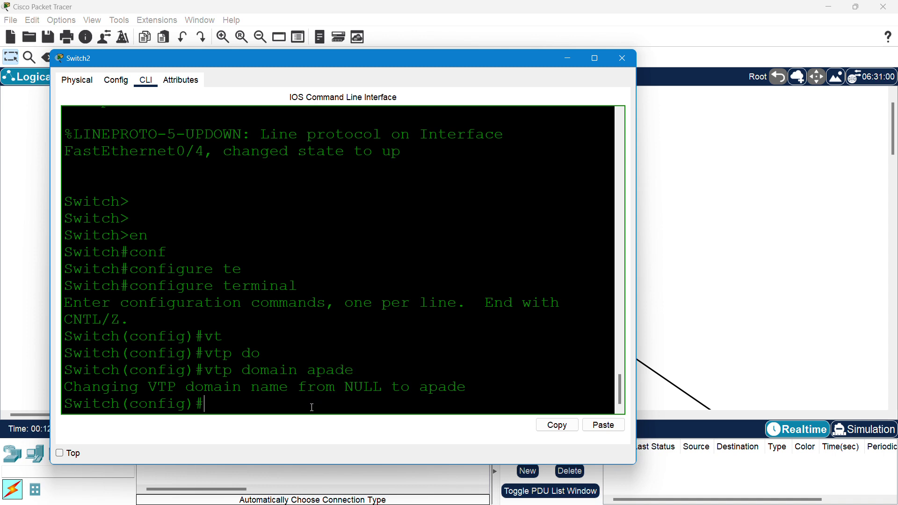
- Put Switch2 into VTP client mode
type("vt")
key("Tab")
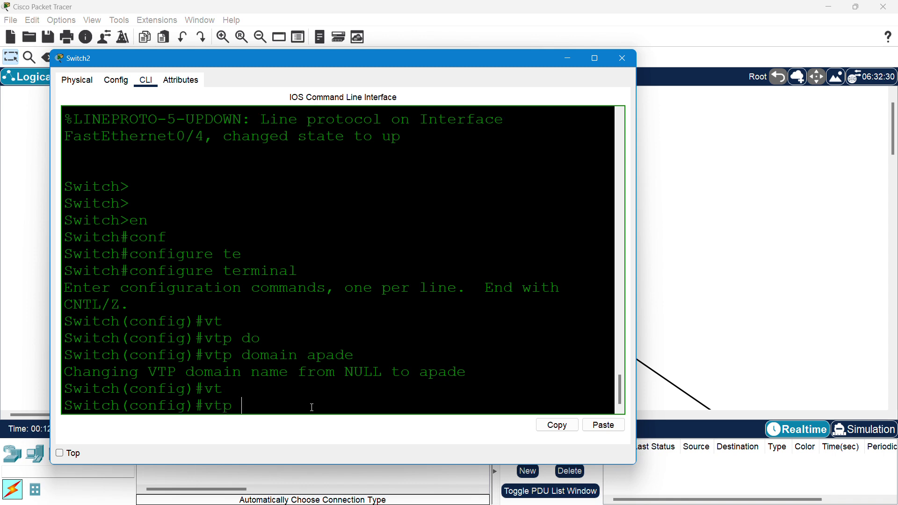
type("mo")
key("Tab")
type("cl")
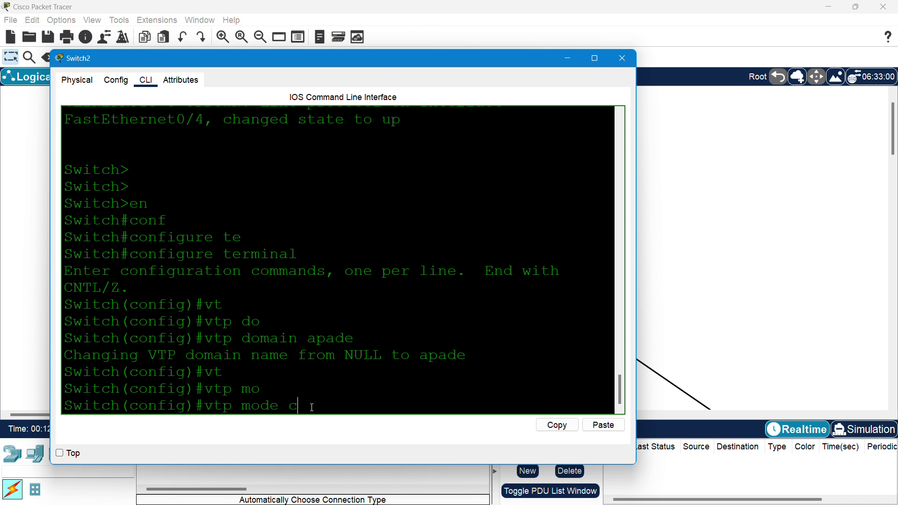
key("Tab")
key("Return")
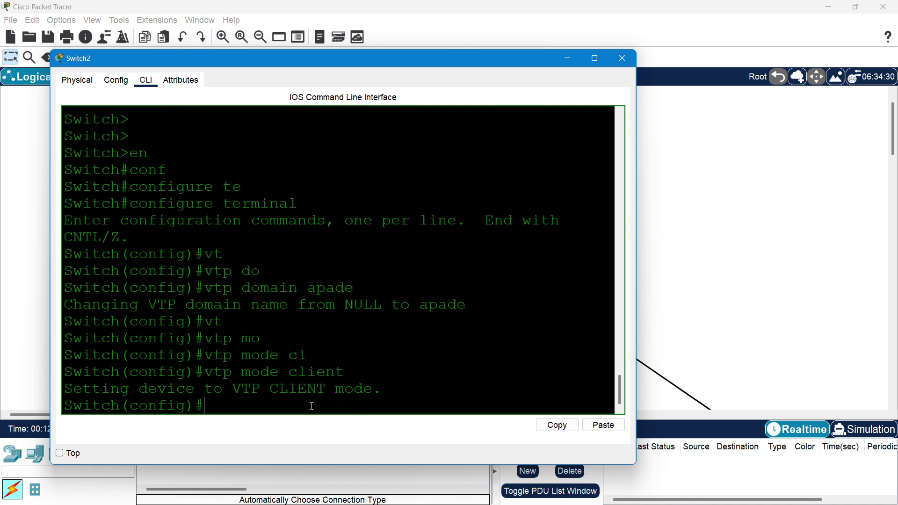
- Set Switch2's VTP password to the shared domain password
type("vt")
key("Tab")
type("pas")
key("Tab")
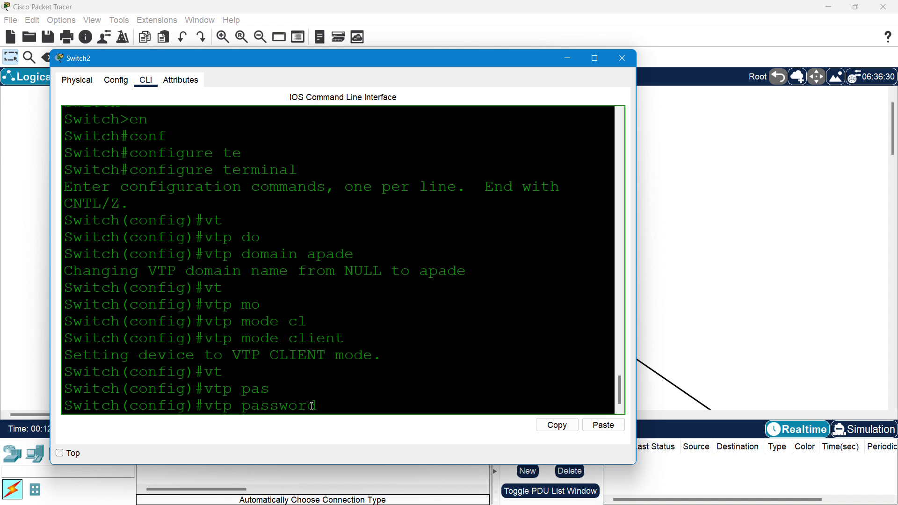
type("apade123")
key("Return")
- Exit configuration mode and save Switch2's configuration with wr
type("exit")
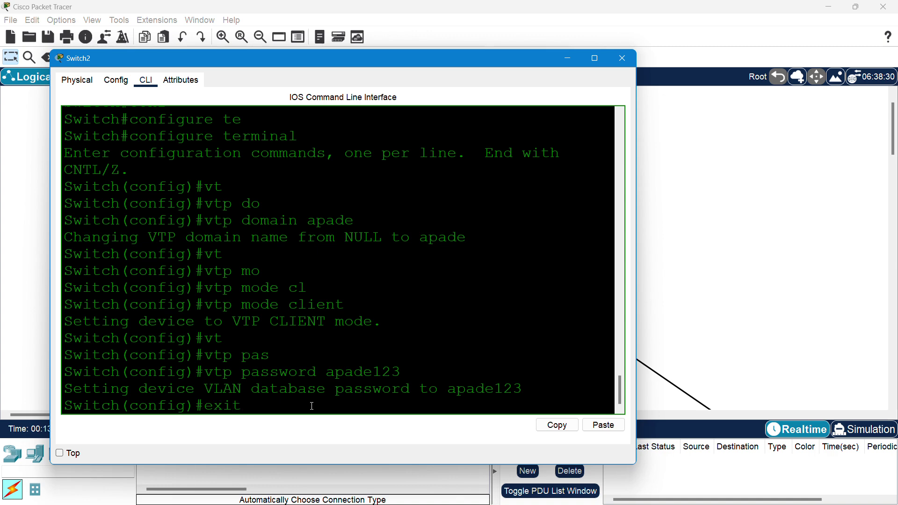
key("Return")
type("w")
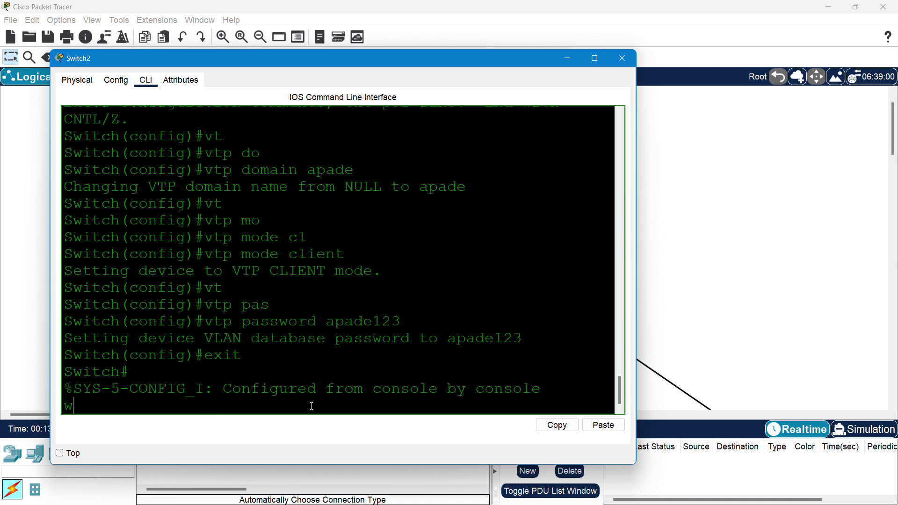
type("r")
key("Return")
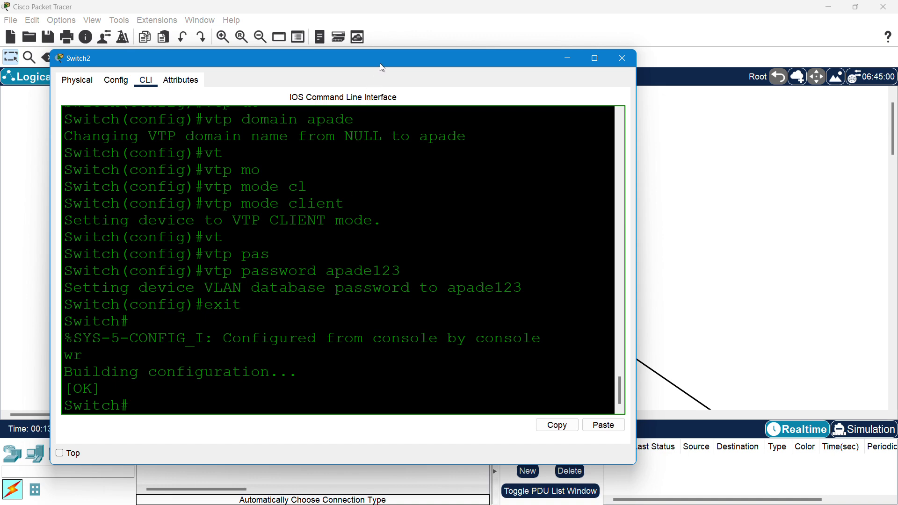
- On Switch2's CLI, enter configure terminal and select interface FastEthernet 0/4
left_click_drag(380, 63, 273, 72)
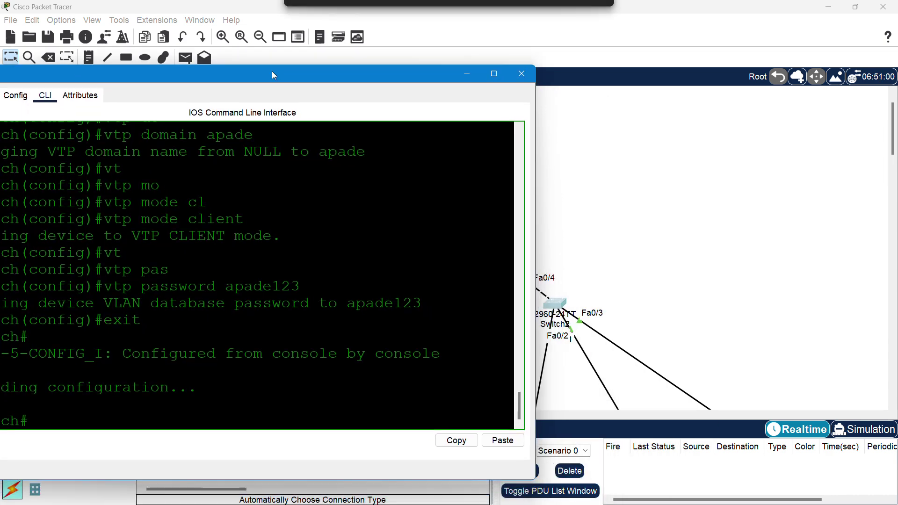
type("i")
key("BackSpace")
type("con")
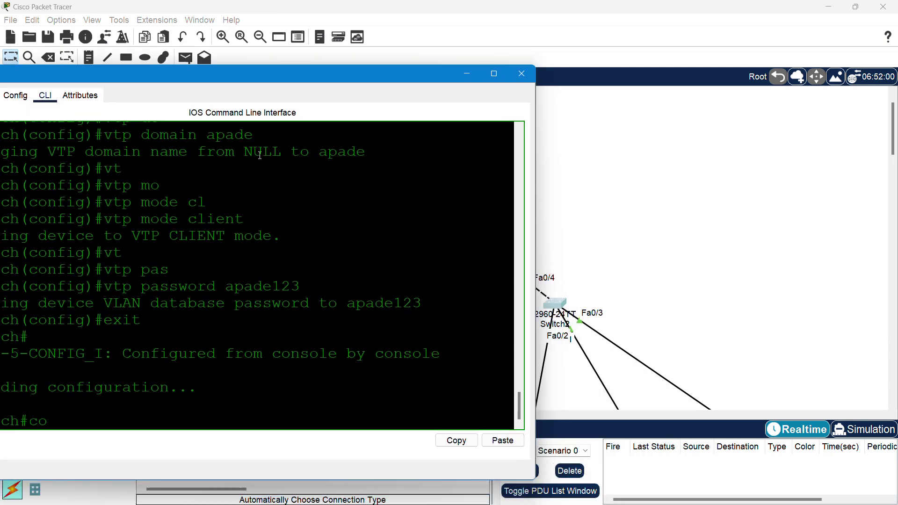
key("Tab")
type("f")
key("Tab")
type("te")
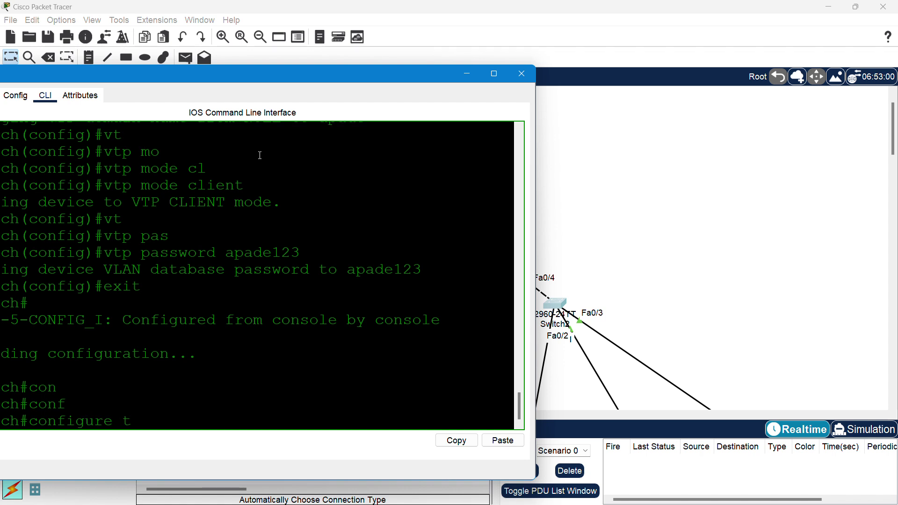
key("Tab")
key("Return")
type("inter")
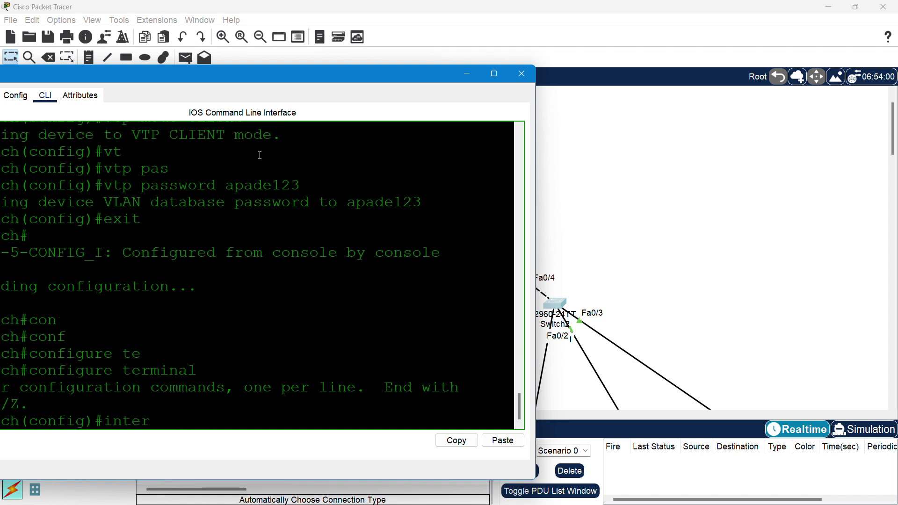
key("Tab")
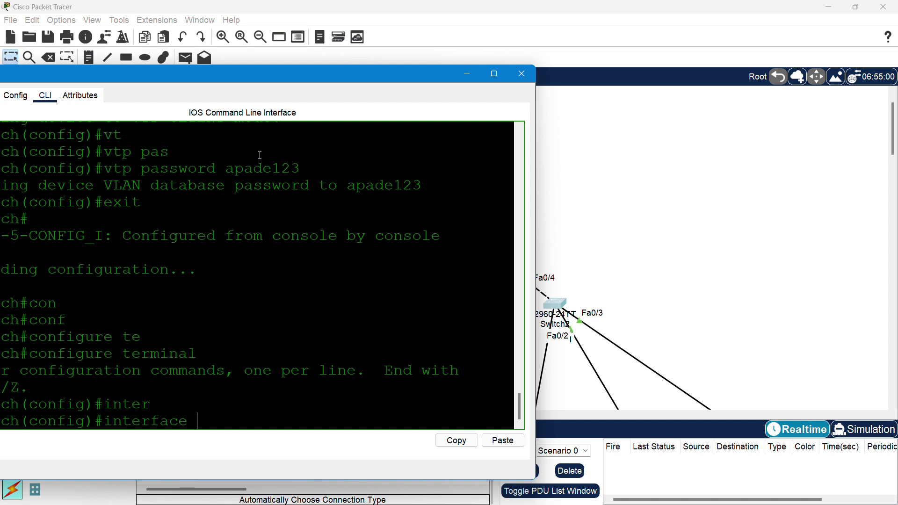
type("fa")
key("Tab")
type("0/4")
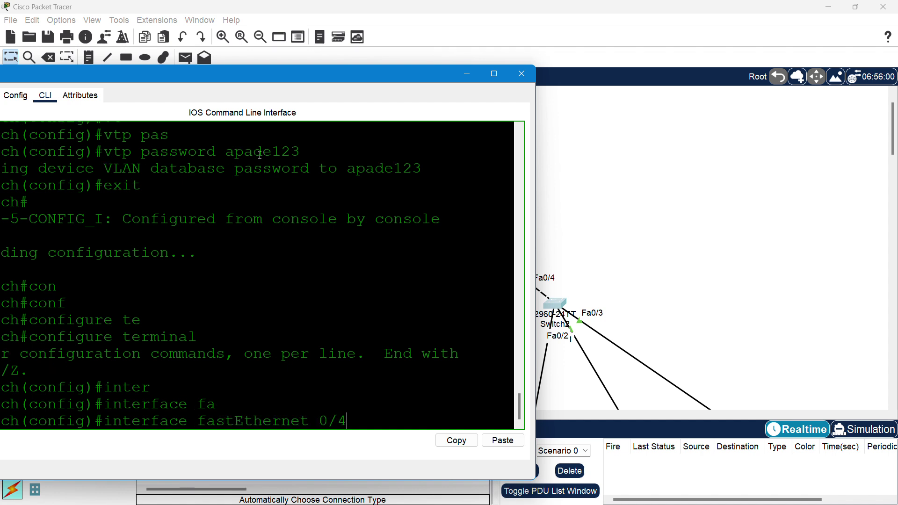
key("Return")
- Set Fa0/4 to switchport mode trunk
type("swi")
key("Tab")
type("mo")
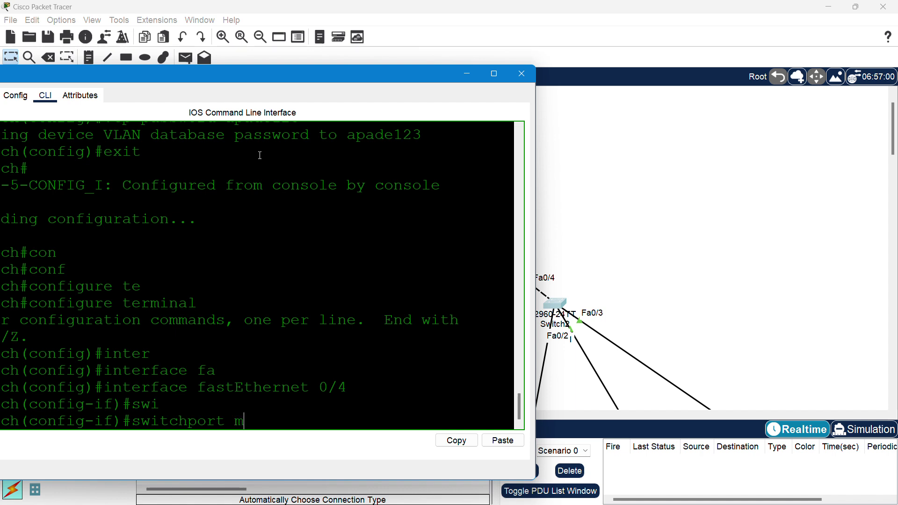
key("Tab")
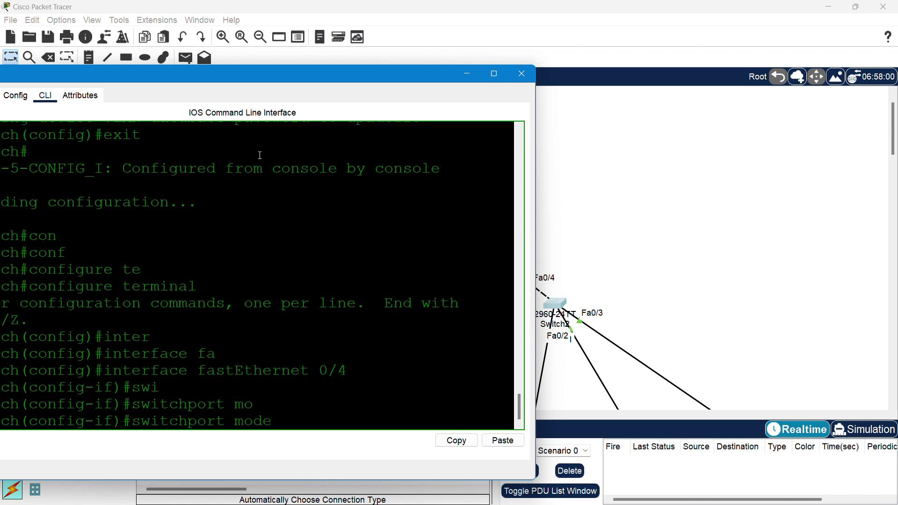
type("tr")
key("Tab")
key("Return")
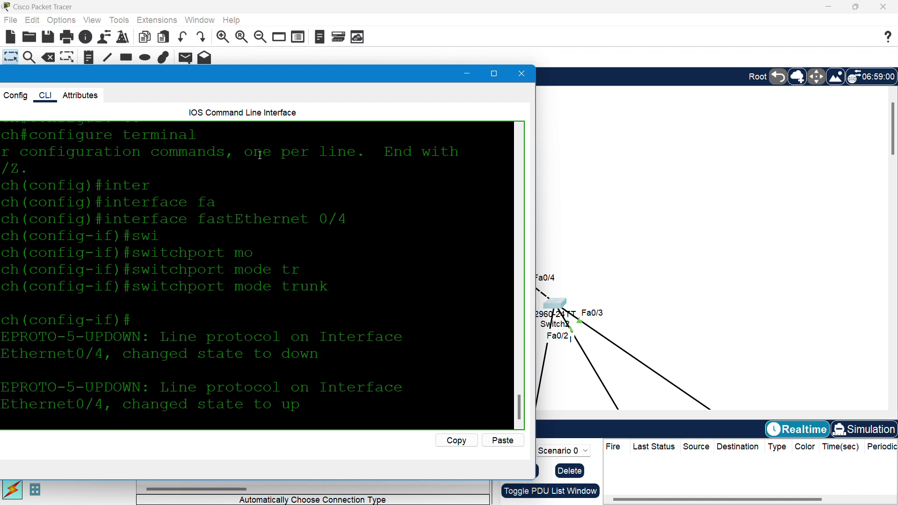
- Exit the interface, save with do wr, and close Switch2's window
key("Return")
key("Return")
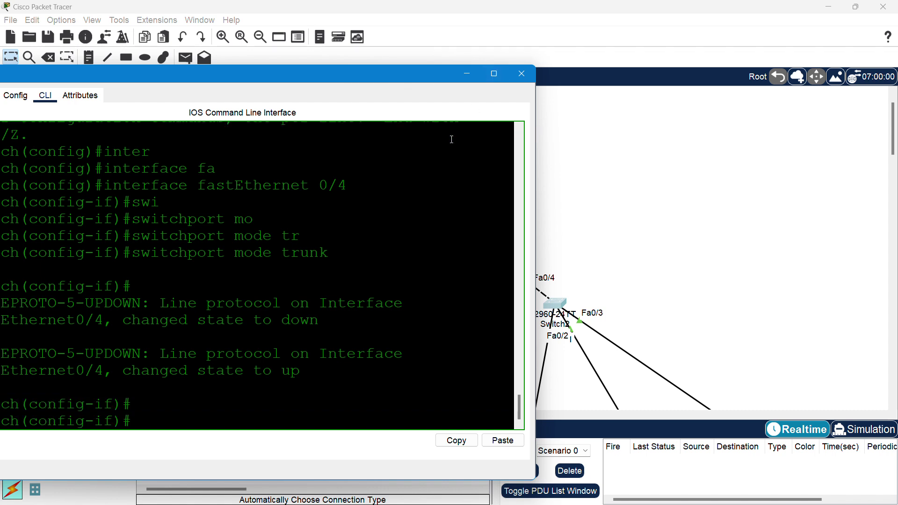
type("exit")
key("Return")
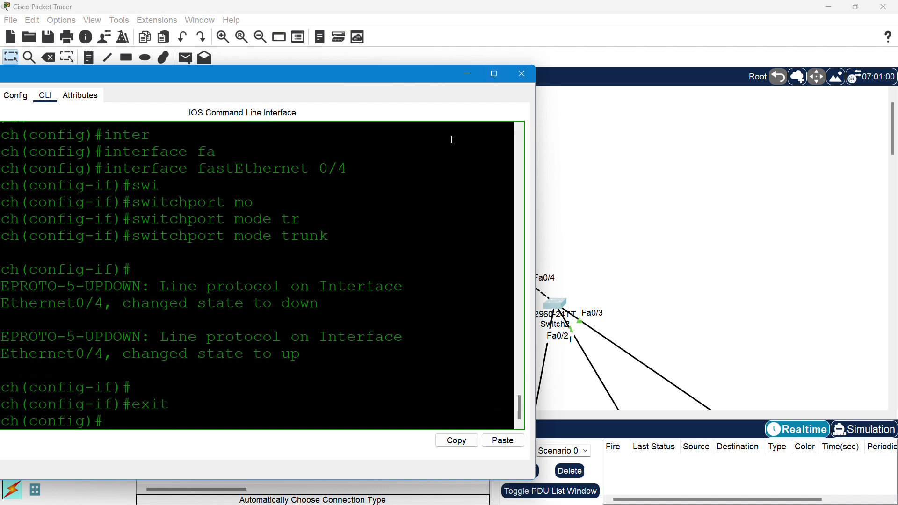
type("do wr")
key("Return")
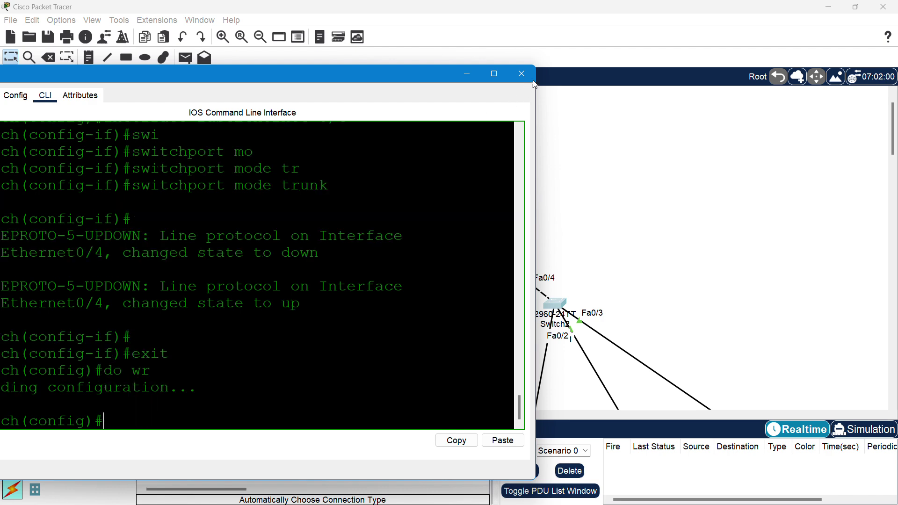
left_click(528, 73)
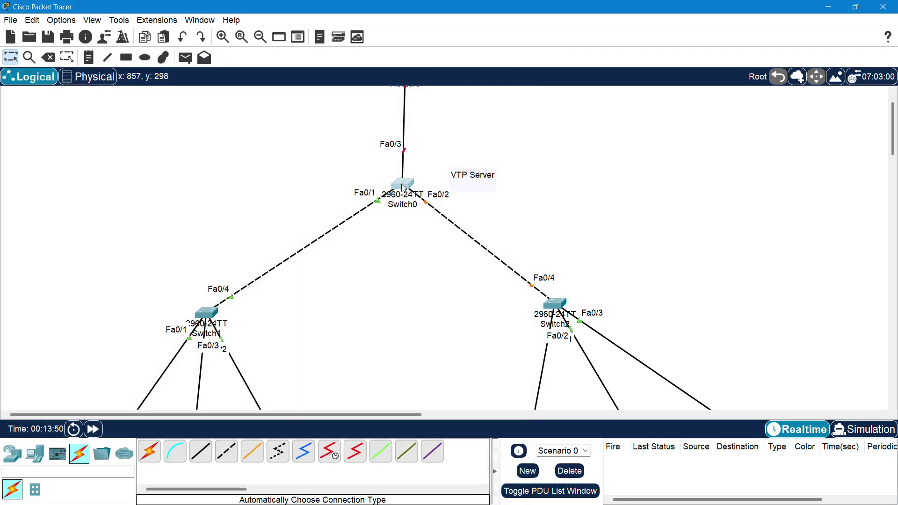
- Open Switch0's CLI beside the topology and refresh the prompt to view the Fa0/2 port messages
left_click(405, 183)
left_click_drag(449, 108, 595, 78)
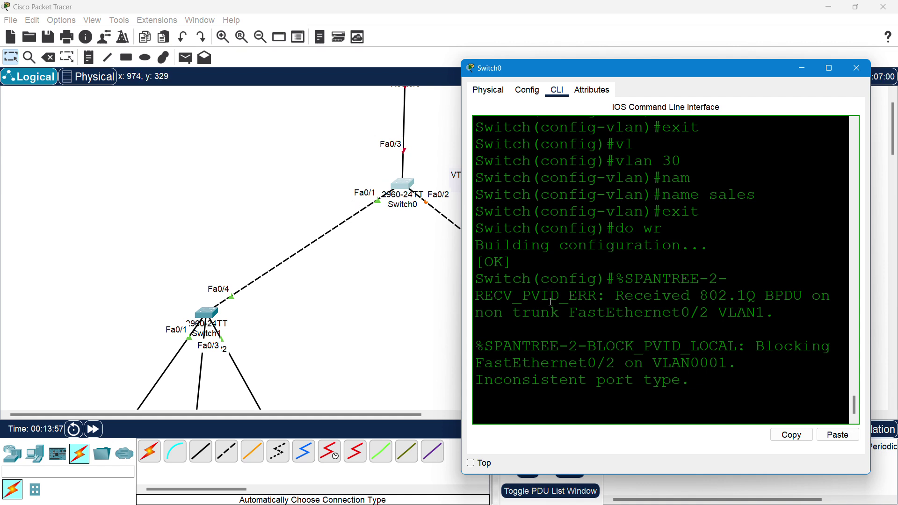
key("Return")
key("Return")
key("Return")
key("Return")
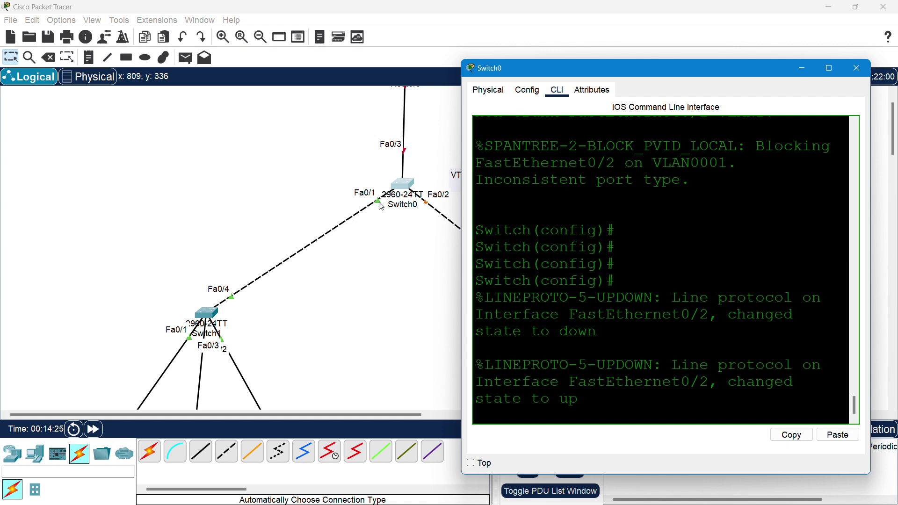
- On Switch0, set interface FastEthernet 0/1 to switchport mode trunk, then exit
key("Return")
key("Return")
key("Return")
key("Return")
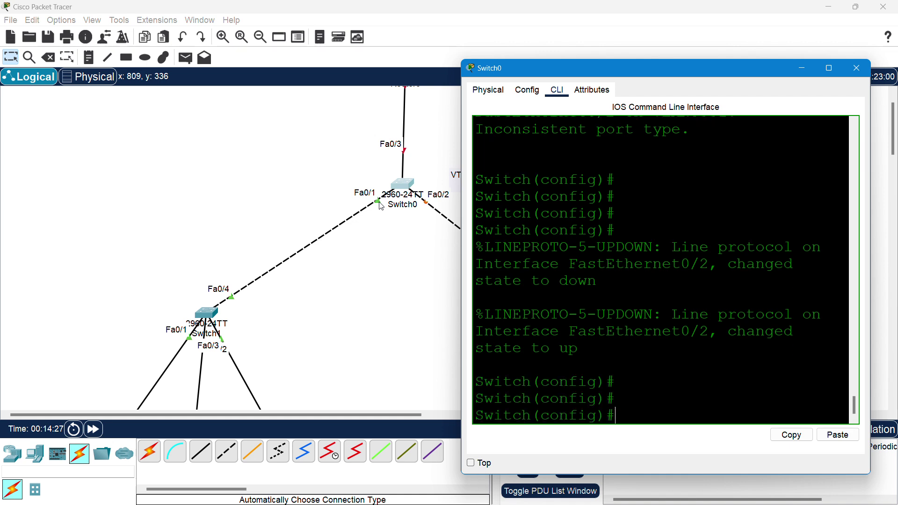
type("inter")
key("Tab")
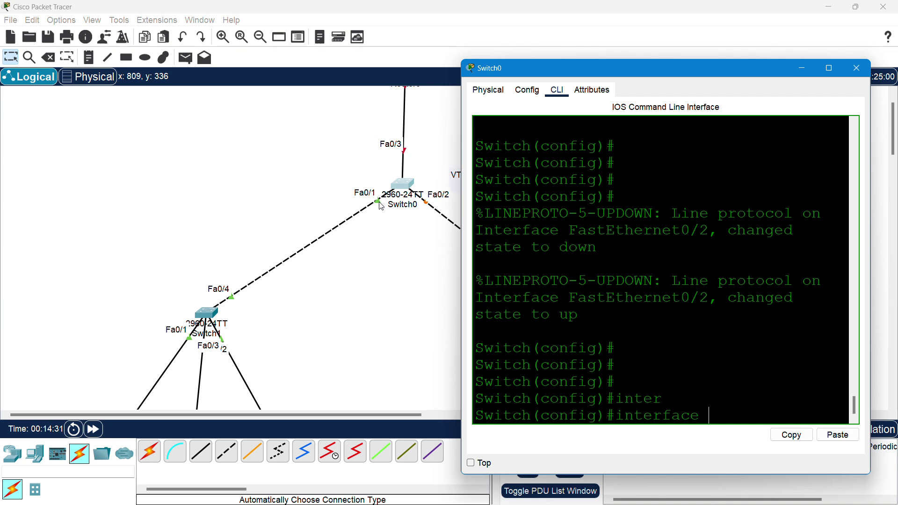
type("fa")
key("Tab")
type("01")
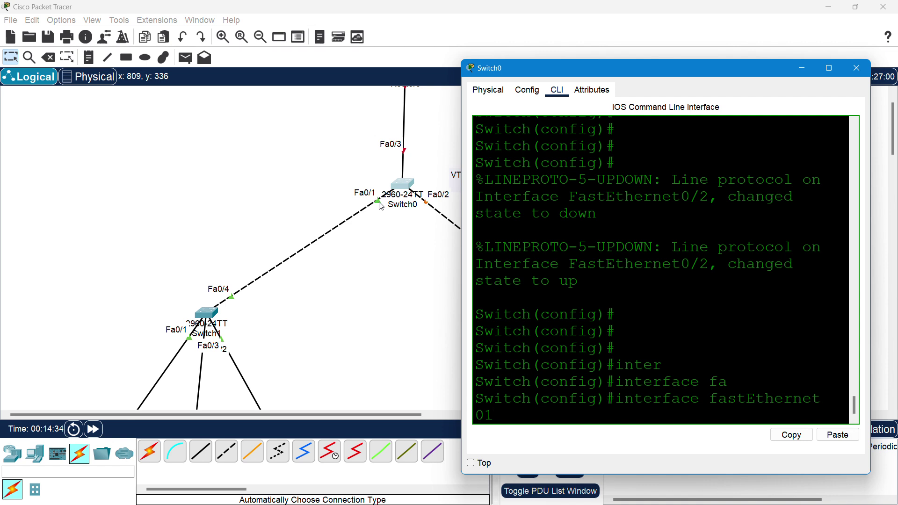
key("BackSpace")
type("/1")
key("Return")
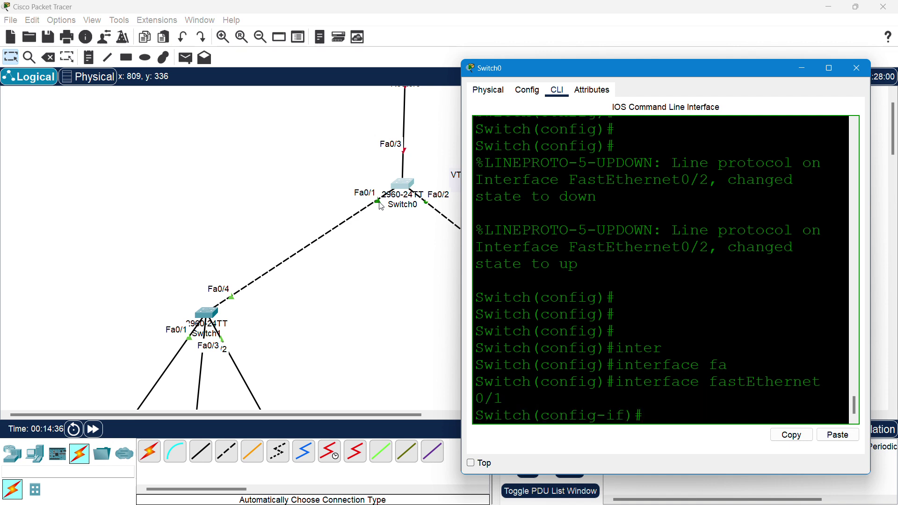
type("swi")
key("Tab")
type("mo")
key("Tab")
type("t")
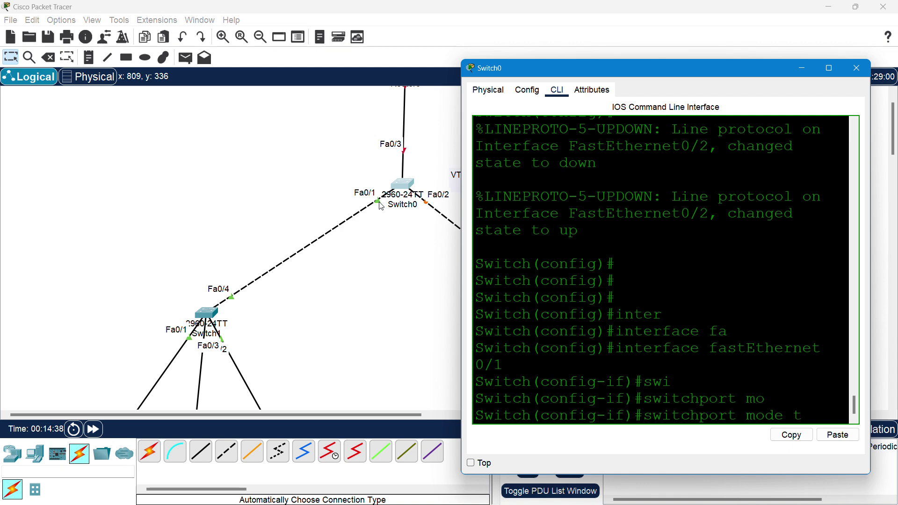
type("r")
key("Tab")
key("Return")
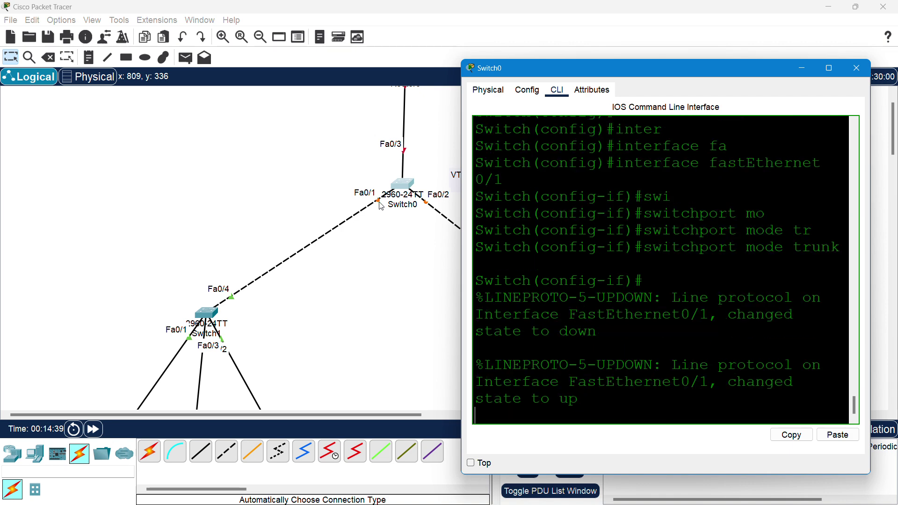
type("exit")
key("Return")
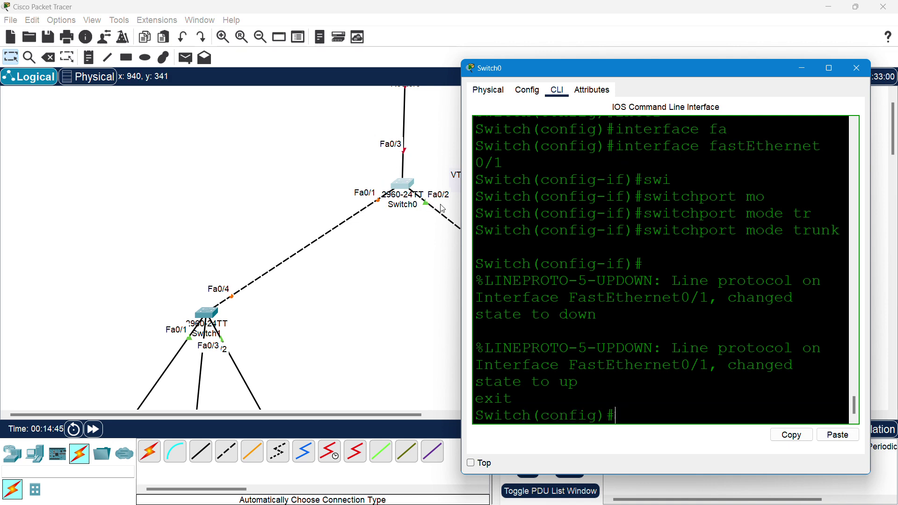
- Set interface FastEthernet 0/2 to switchport mode trunk, then exit
type("inter")
key("Tab")
type("fa")
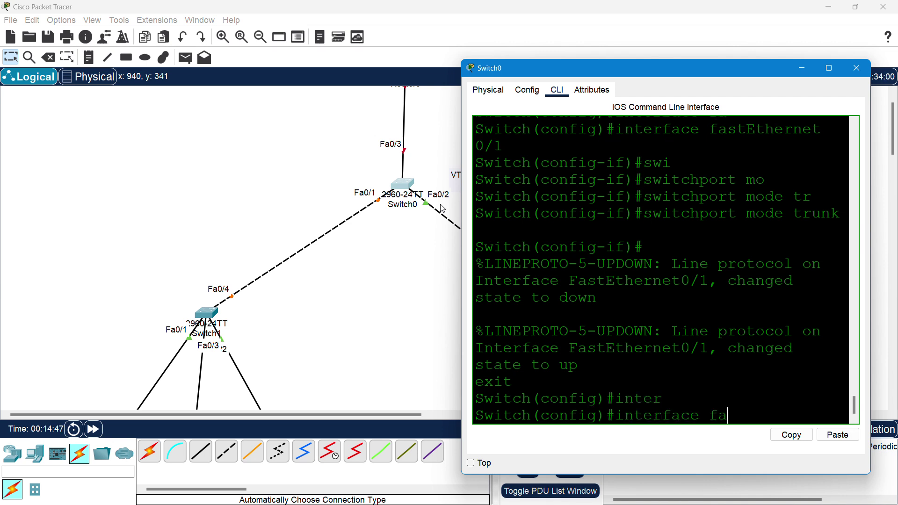
key("Tab")
type("0/2")
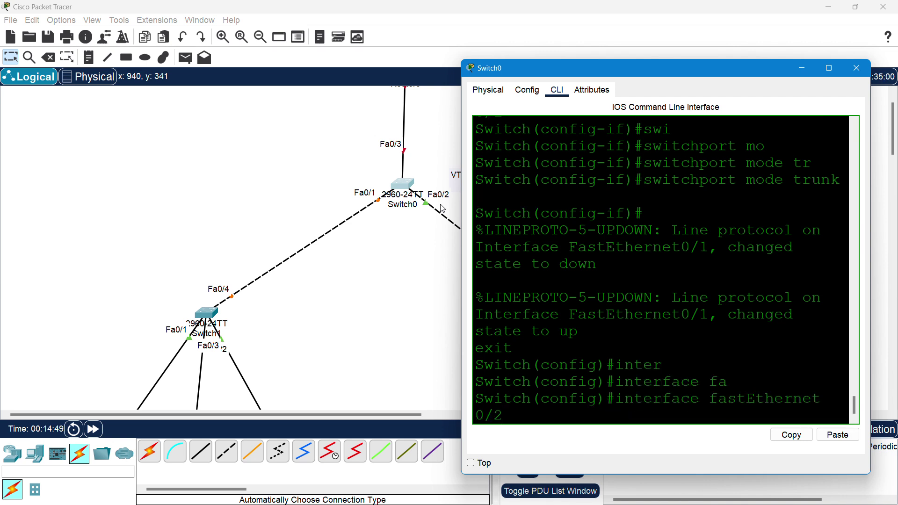
key("Return")
type("swi")
key("Tab")
type("mo")
key("Tab")
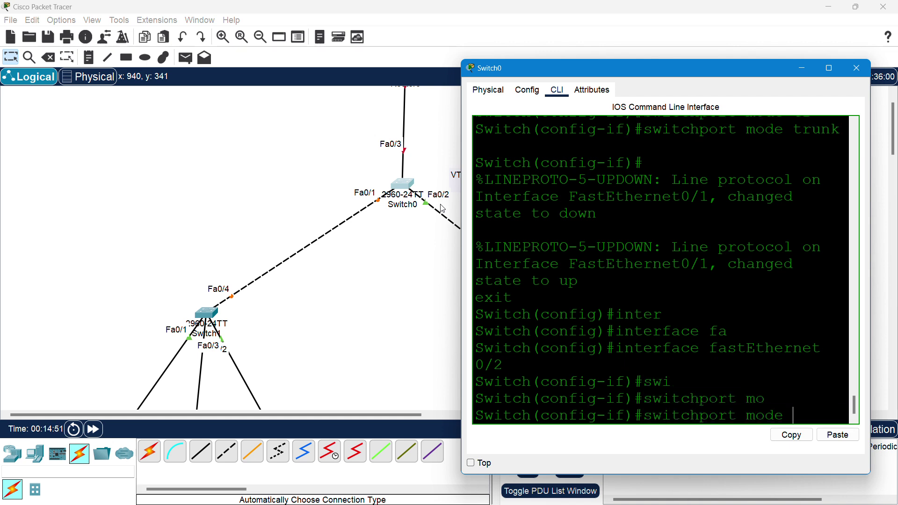
type("tr")
key("Tab")
key("Return")
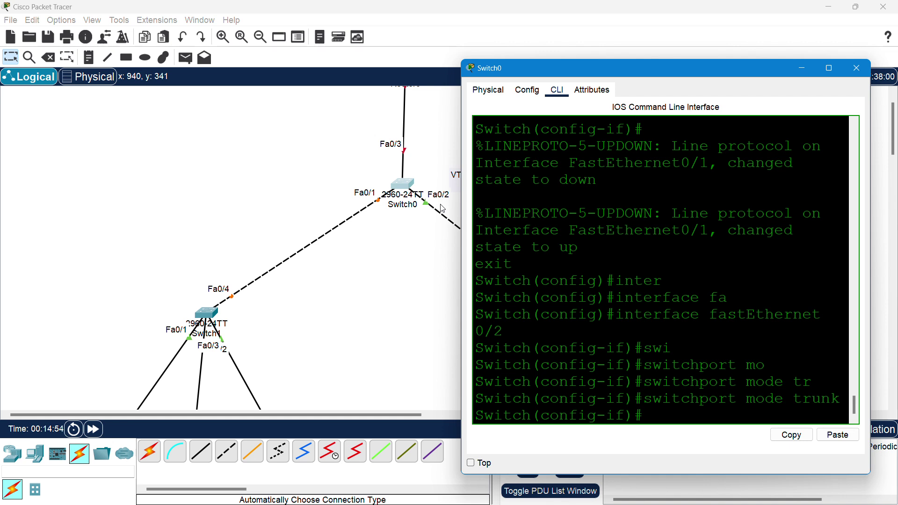
type("exit")
key("Return")
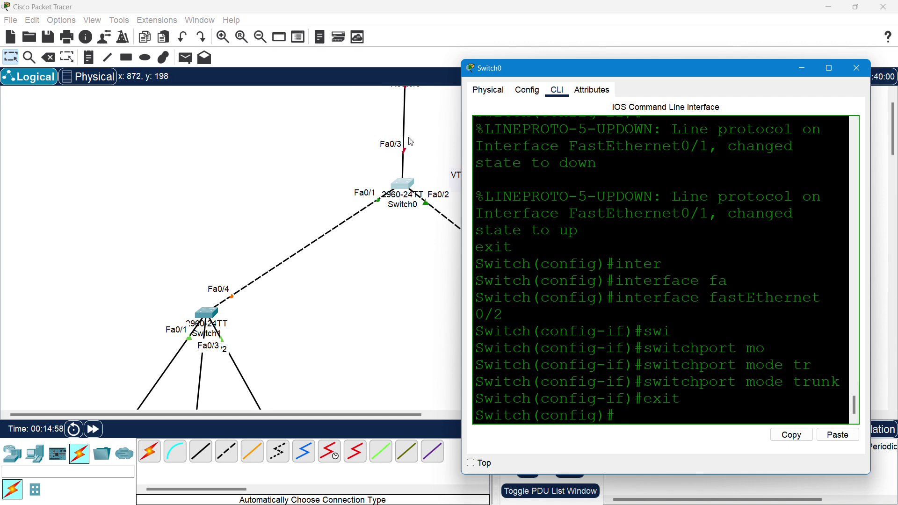
- Set interface FastEthernet 0/3 to switchport mode trunk, then exit
type("iin")
key("BackSpace")
key("BackSpace")
key("Tab")
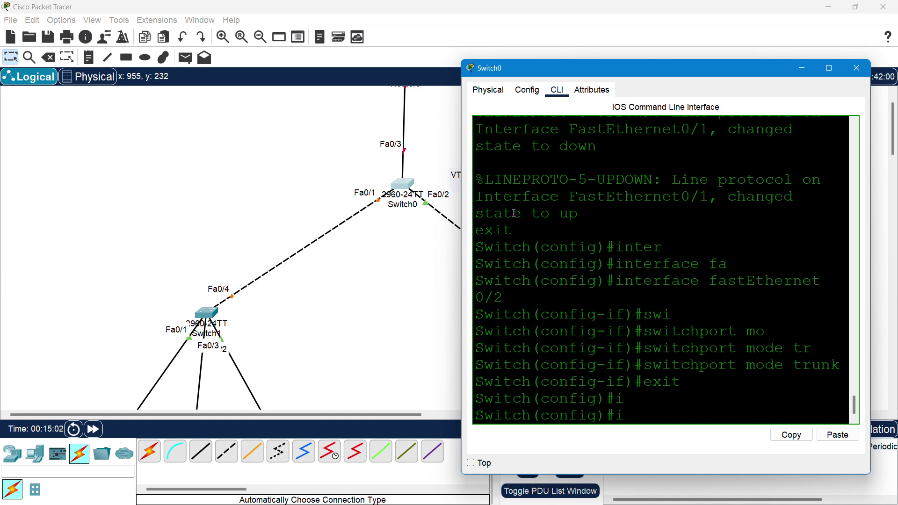
type("n")
key("Tab")
type("fa")
key("Tab")
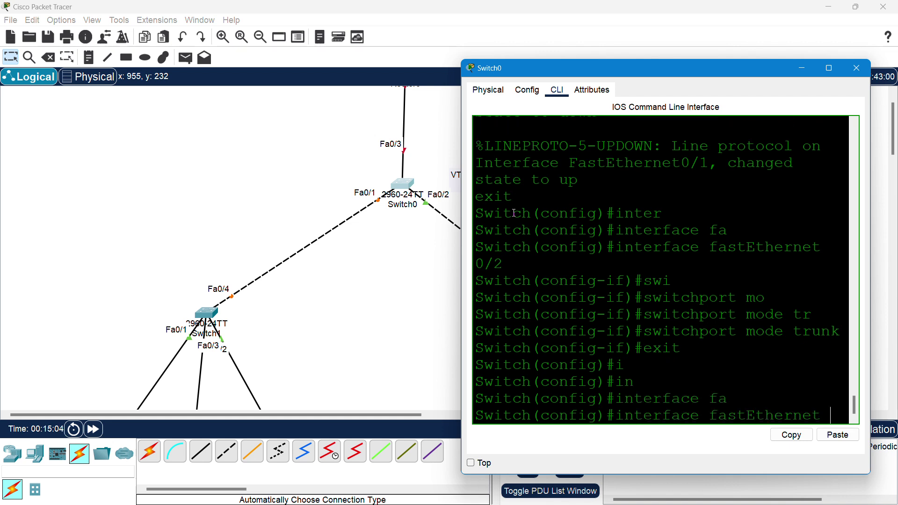
type("0/3")
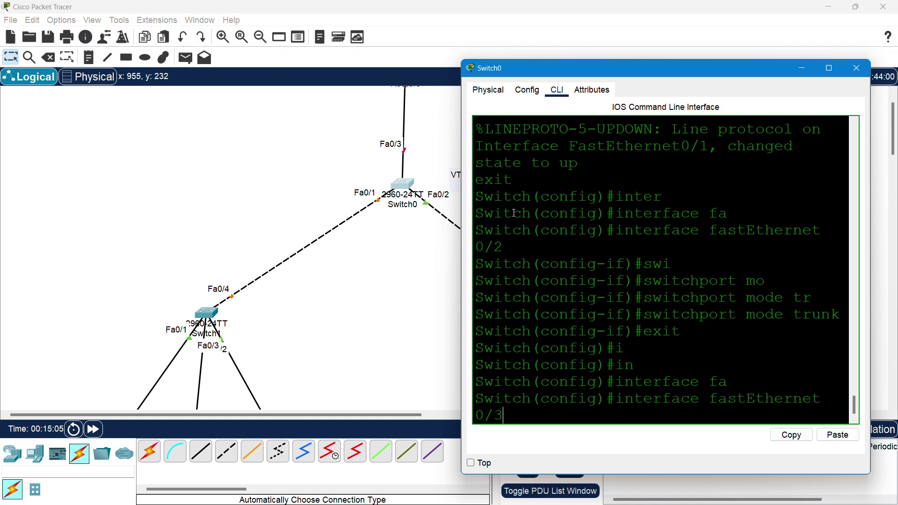
key("Return")
type("swi")
key("Tab")
type("m")
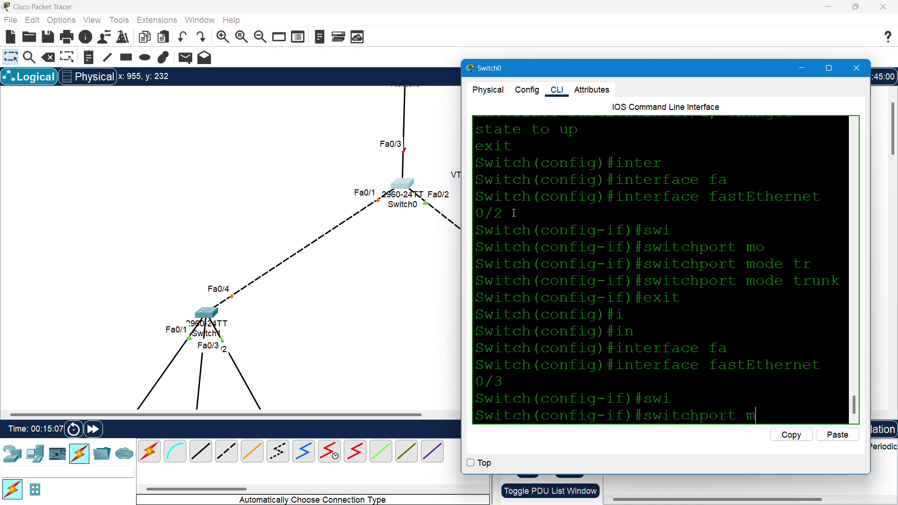
key("Tab")
type("tr")
key("Tab")
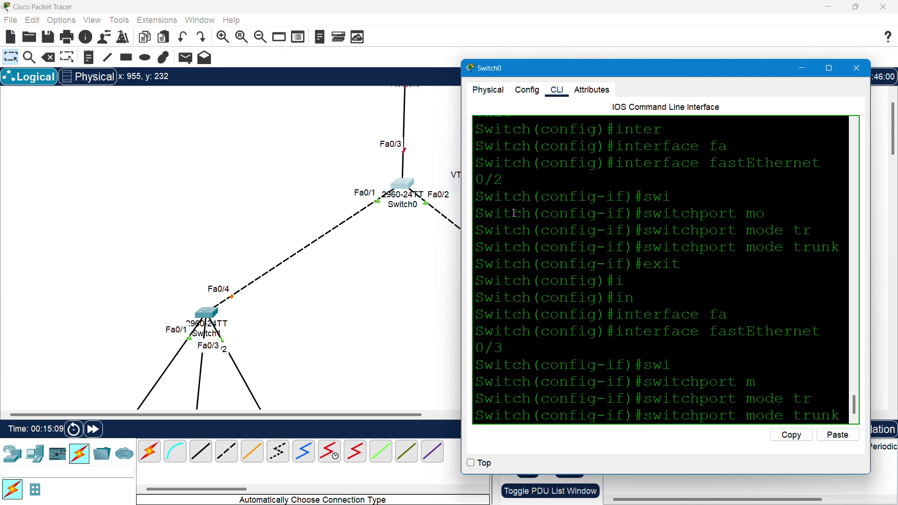
key("Return")
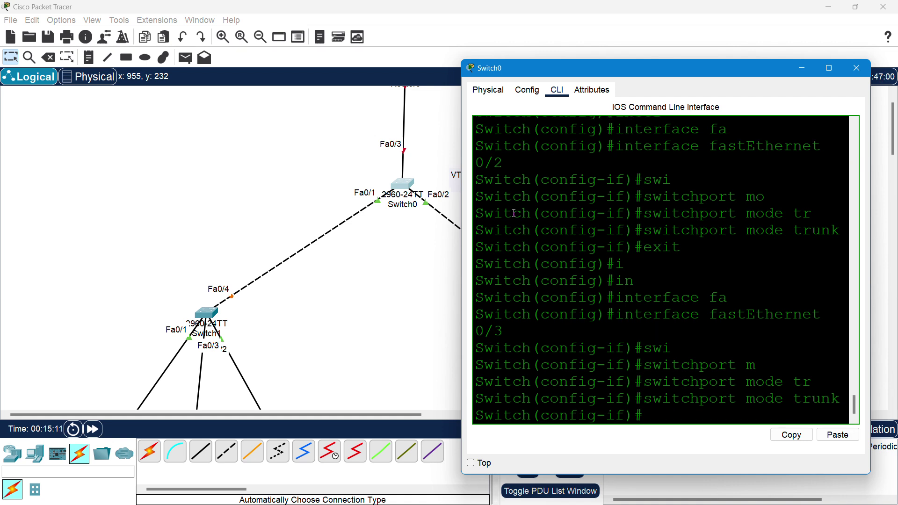
type("exit")
key("Return")
- Save Switch0's configuration with do wr and close its window
type("do wr")
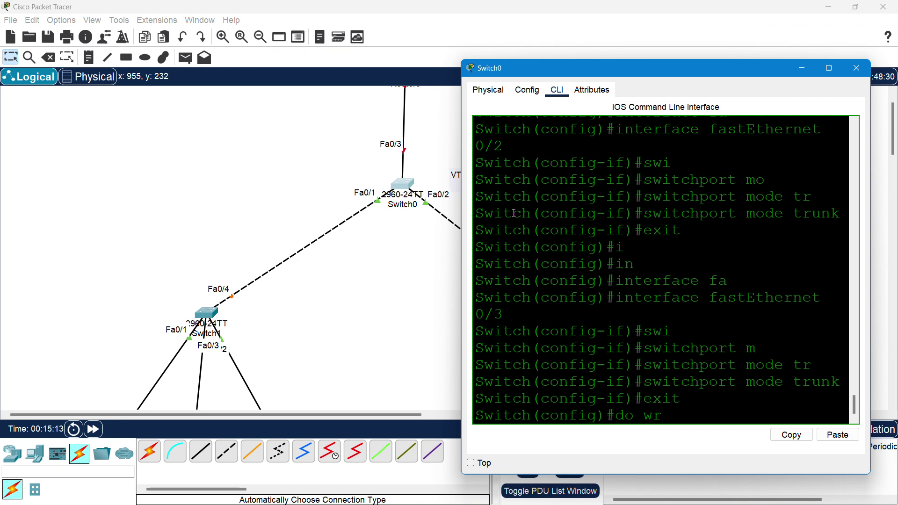
key("Return")
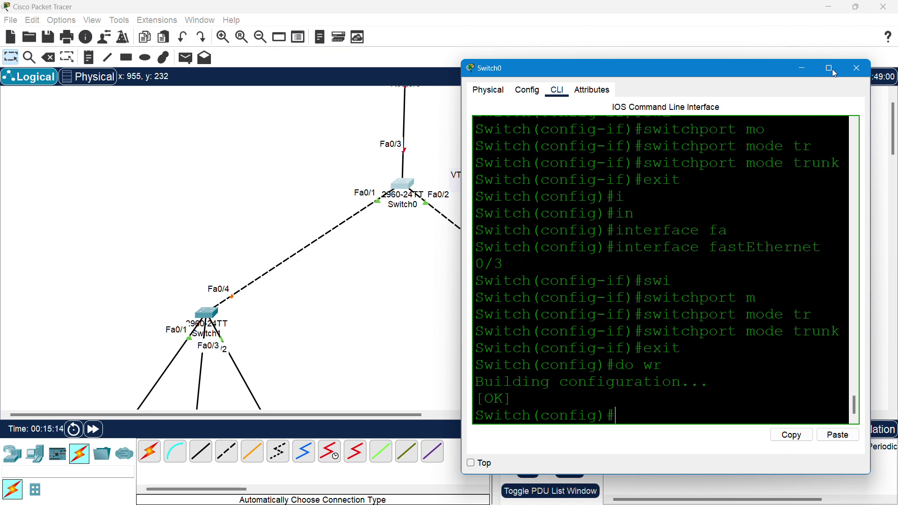
left_click(857, 68)
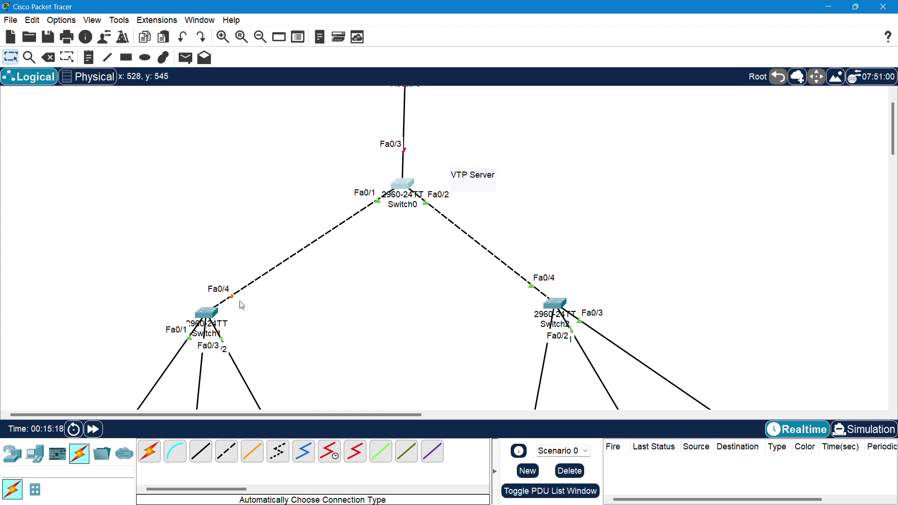
- Open Switch1's CLI, move the window aside, then close and reopen it
double_click(208, 314)
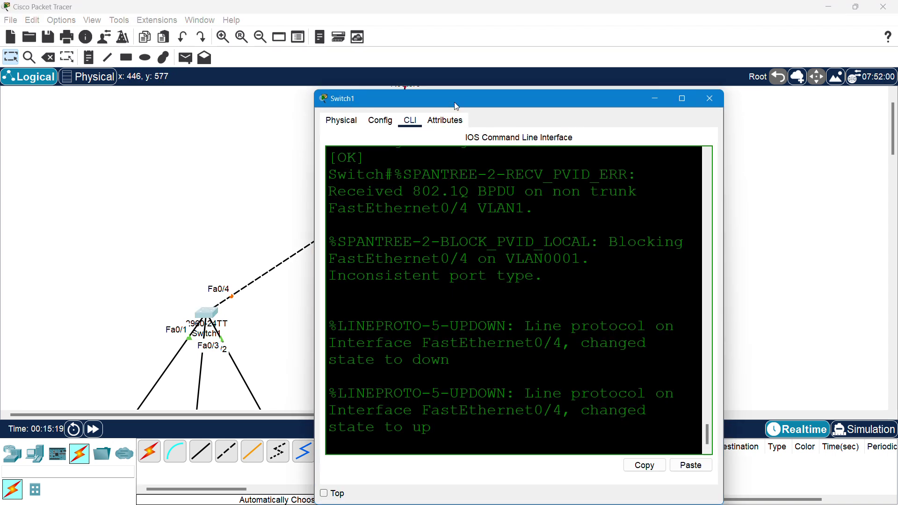
left_click_drag(454, 102, 519, 72)
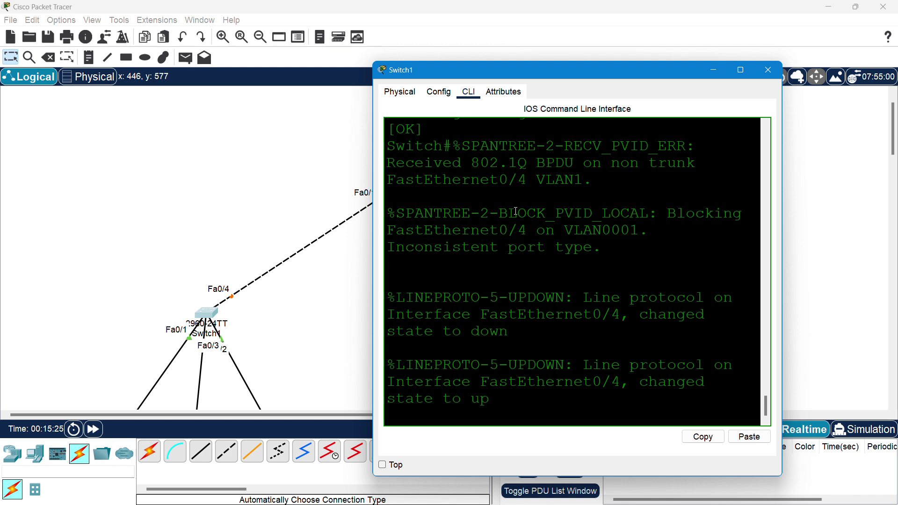
left_click(768, 71)
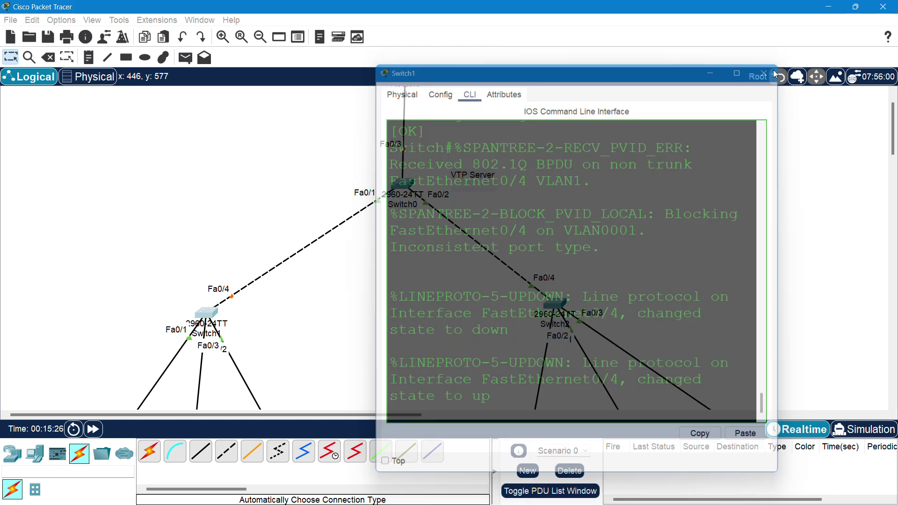
left_click(212, 319)
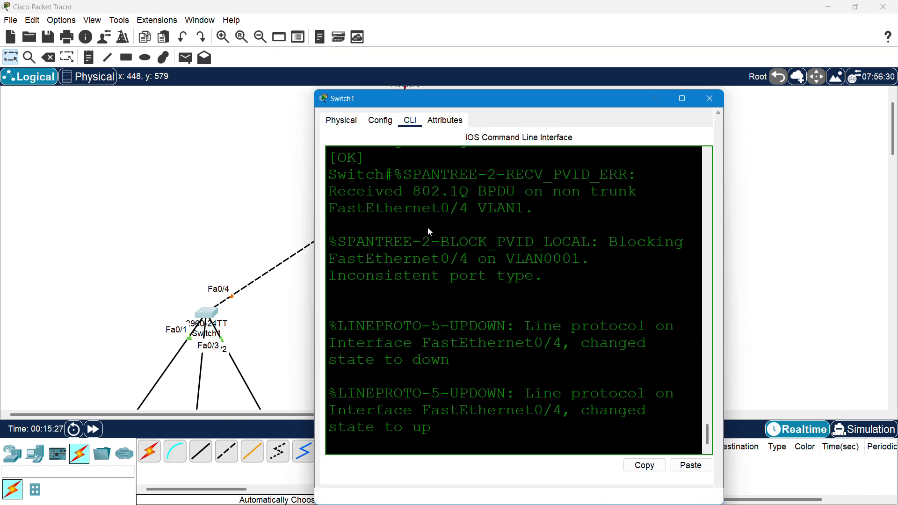
- On Switch1, enter global configuration mode with configure terminal
key("Return")
key("Return")
key("Return")
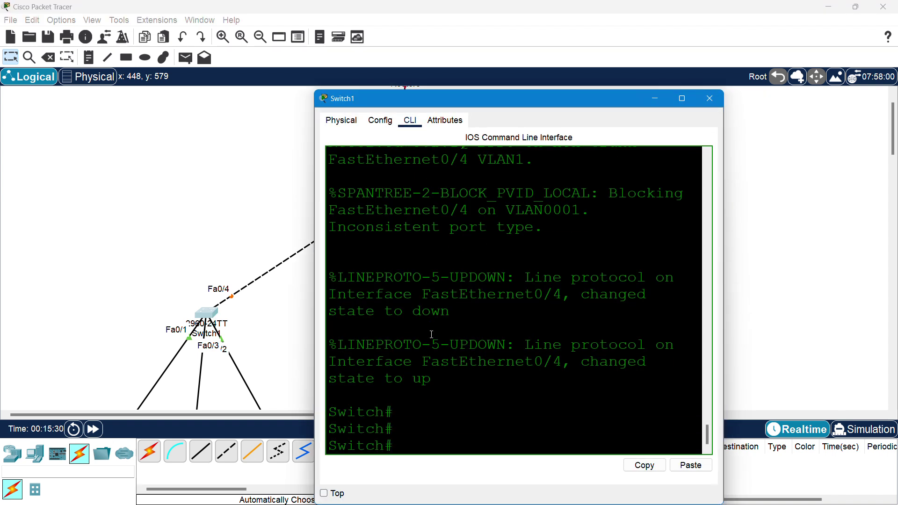
type("conf")
key("Tab")
type("te")
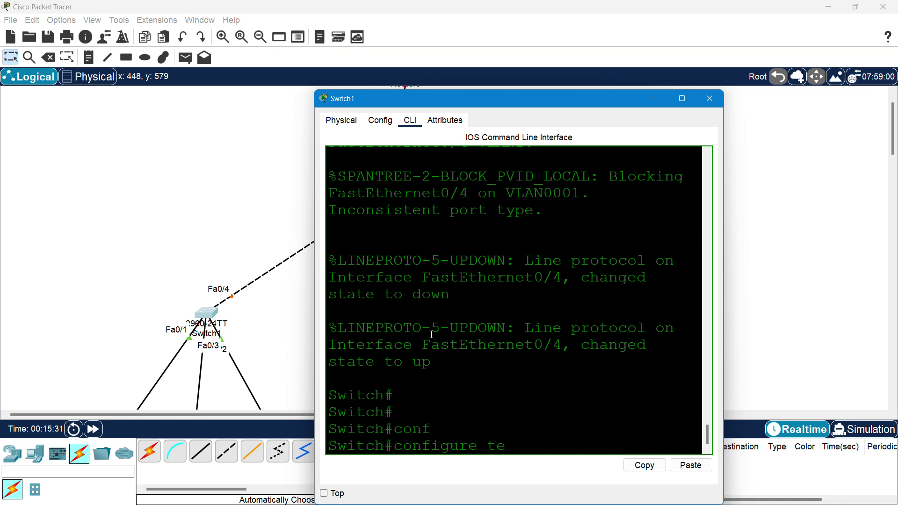
key("Tab")
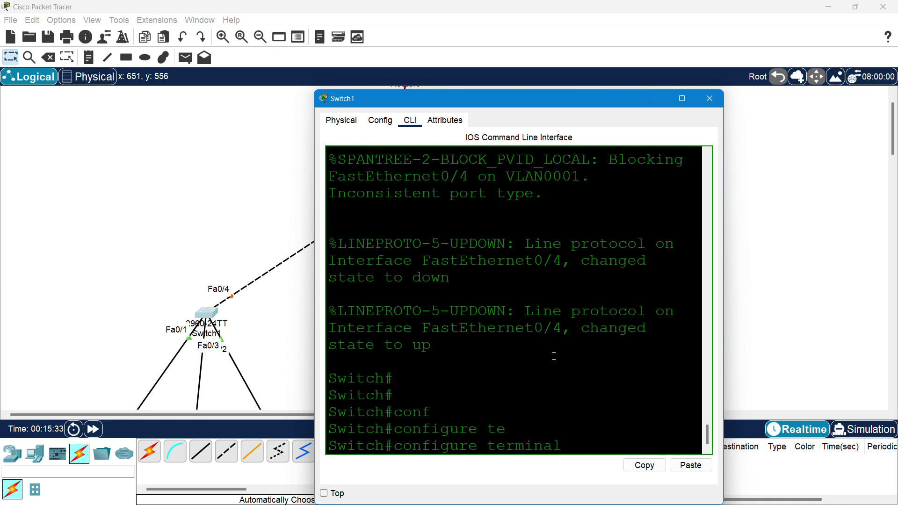
type("fa")
key("Tab")
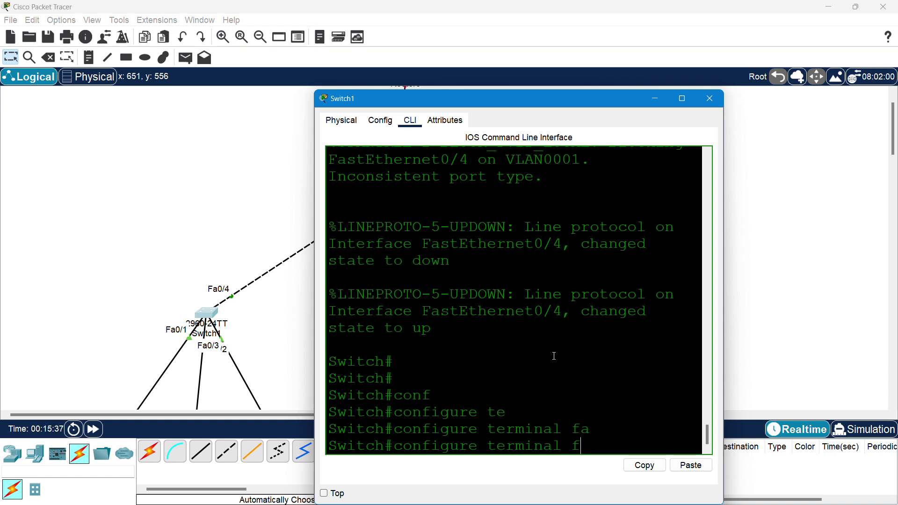
key("BackSpace")
key("Return")
- Select interface FastEthernet 0/4 for configuration
type("fa")
key("Tab")
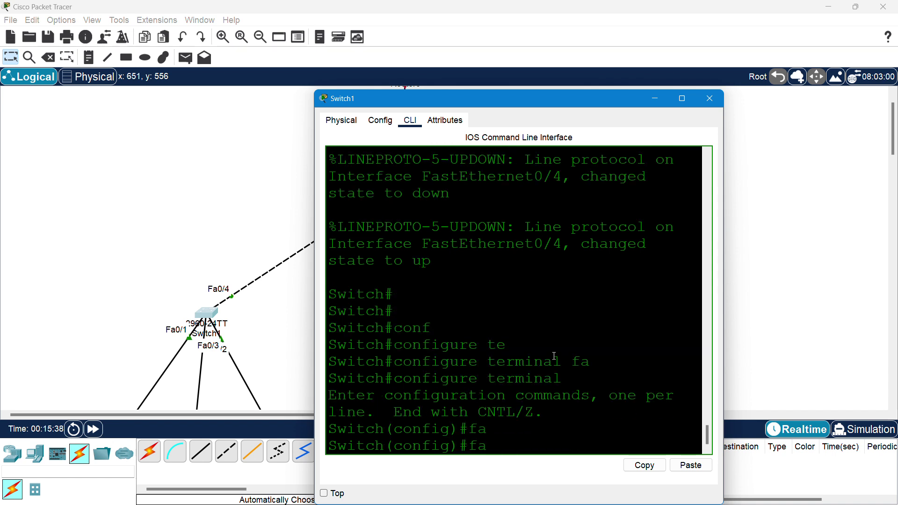
key("BackSpace")
key("BackSpace")
type("in")
key("Tab")
type("fa")
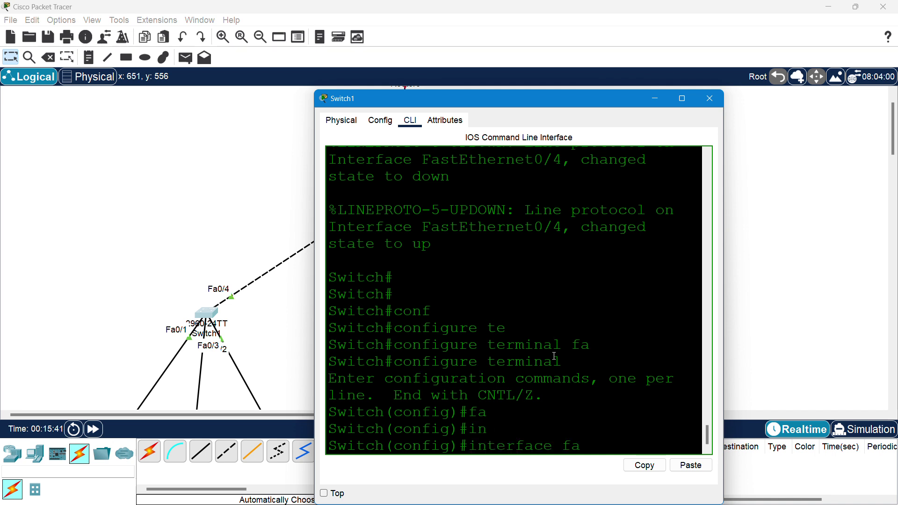
key("Tab")
type("0/4")
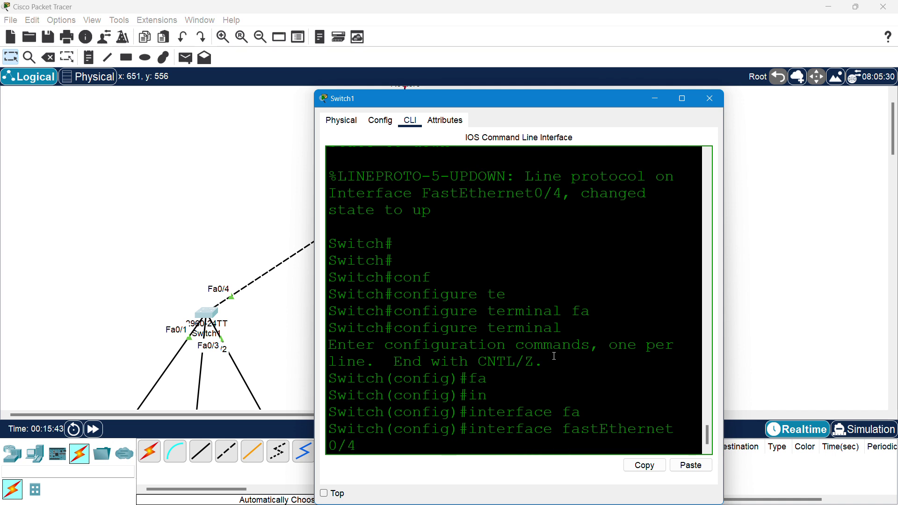
key("Return")
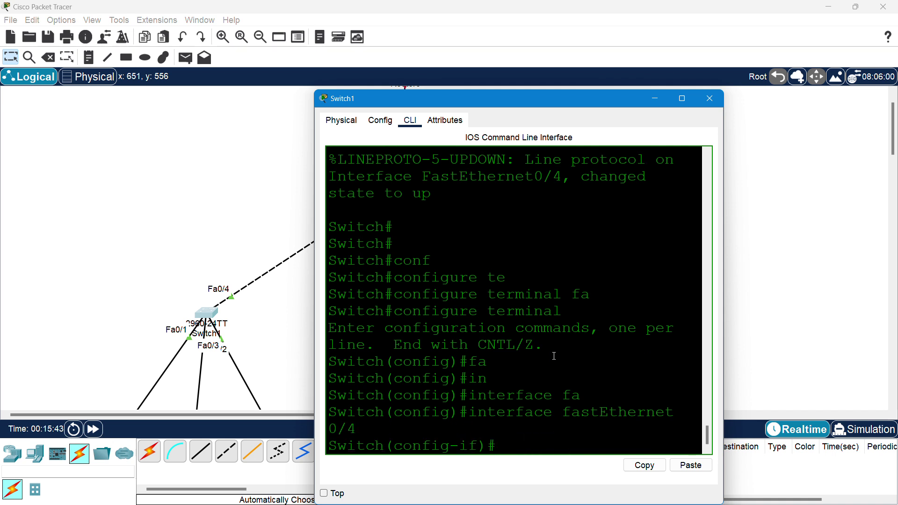
- Set Fa0/4 to switchport mode trunk
type("swi")
key("Tab")
type("r")
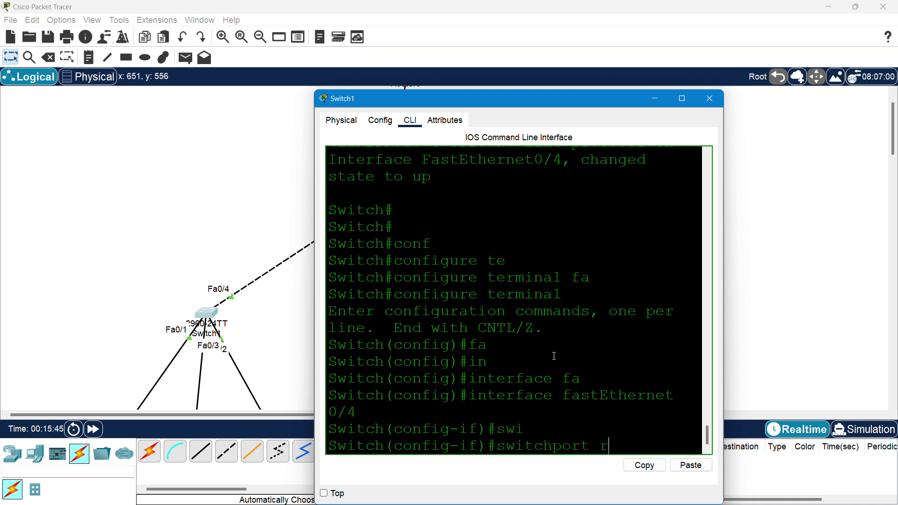
type("tr")
key("BackSpace")
key("BackSpace")
type("ac")
key("Tab")
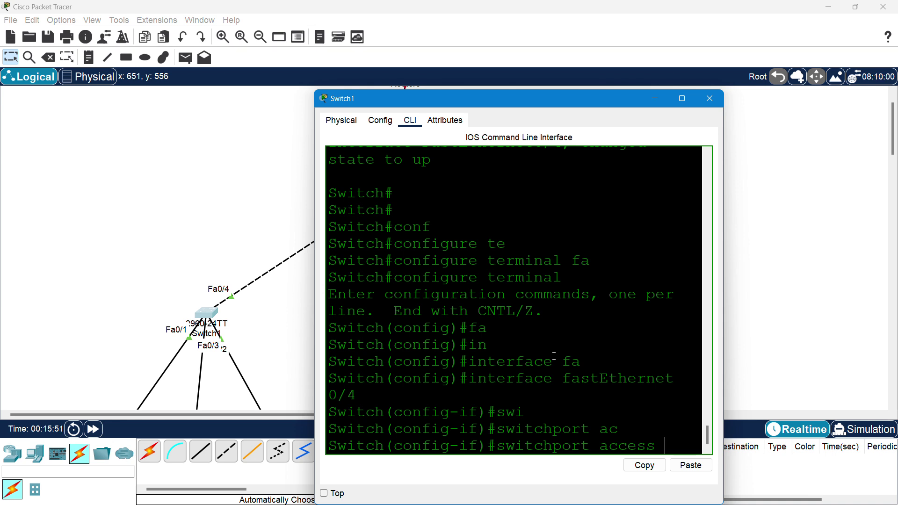
key("BackSpace")
key("BackSpace")
key("BackSpace")
key("BackSpace")
key("BackSpace")
key("BackSpace")
type("mo")
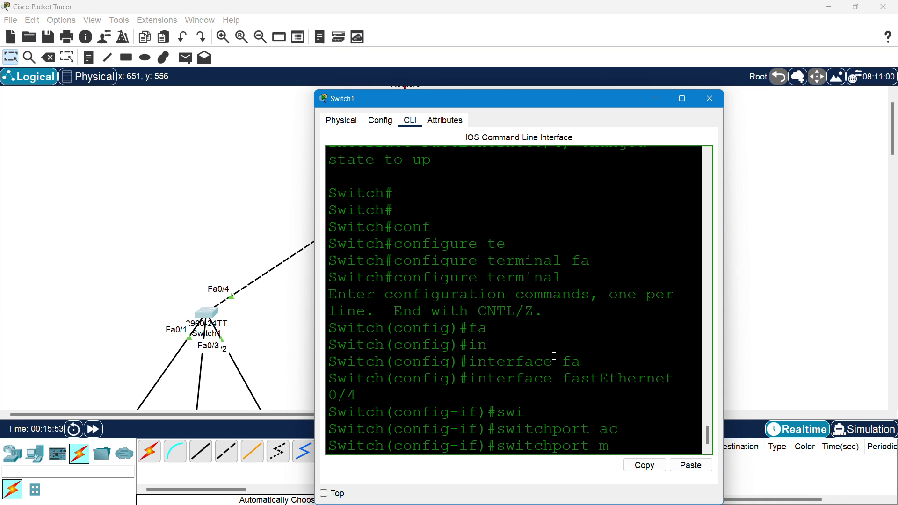
key("Tab")
type("tr")
key("Tab")
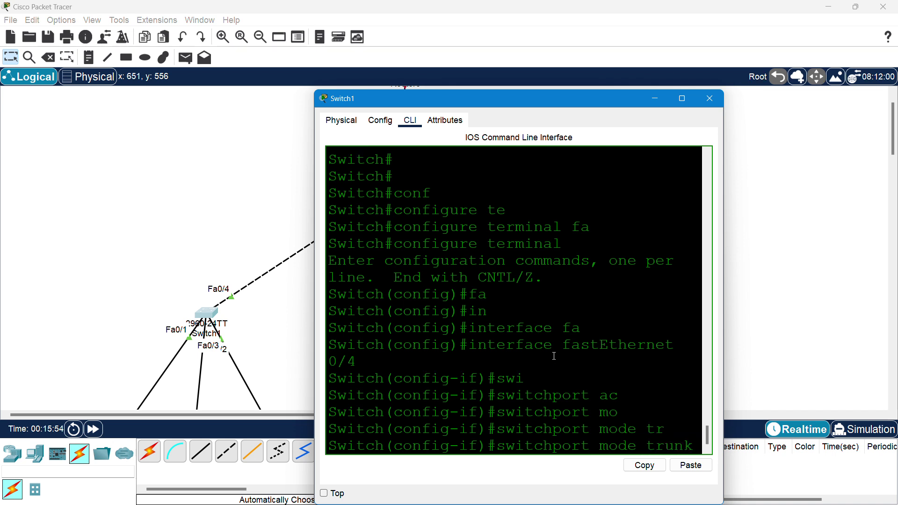
key("Return")
- Exit the interface and save the running configuration with do wr
type("ex")
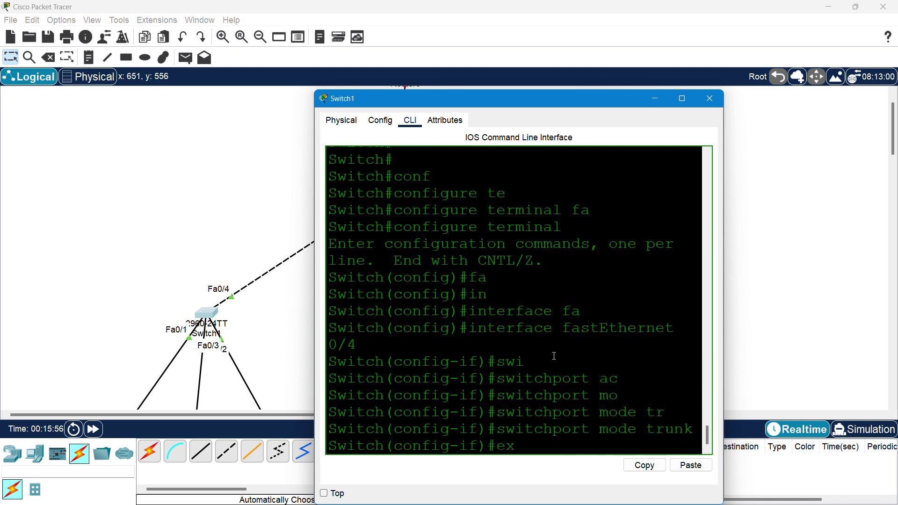
type("it")
key("Return")
type("dowr")
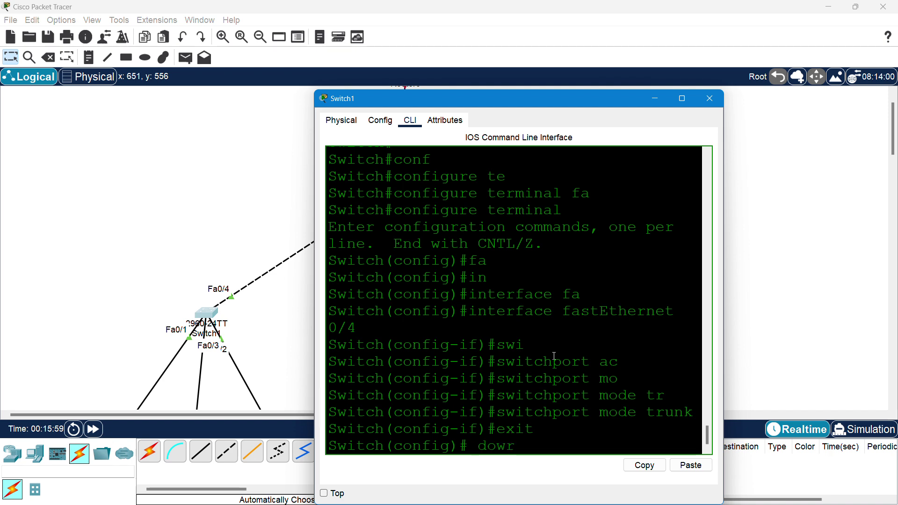
key("BackSpace")
key("BackSpace")
type("wr")
key("Return")
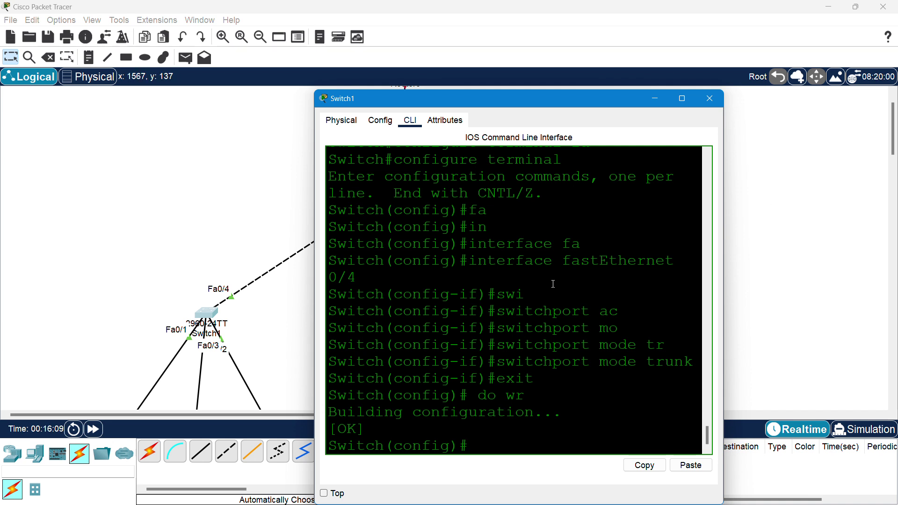
- Move PC0 beside, PC1 lower-left and PC2 right of Switch1, then reopen Switch1's CLI
left_click(710, 98)
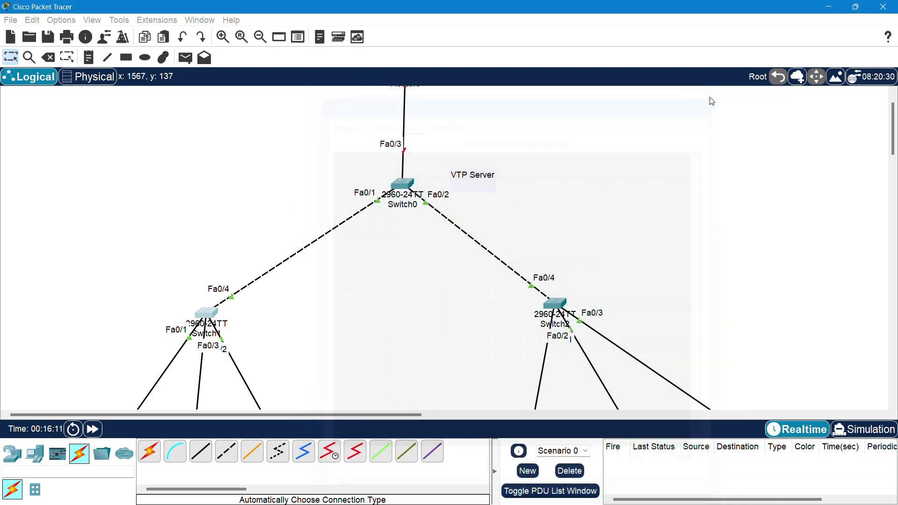
scroll(300, 294, "down", 3)
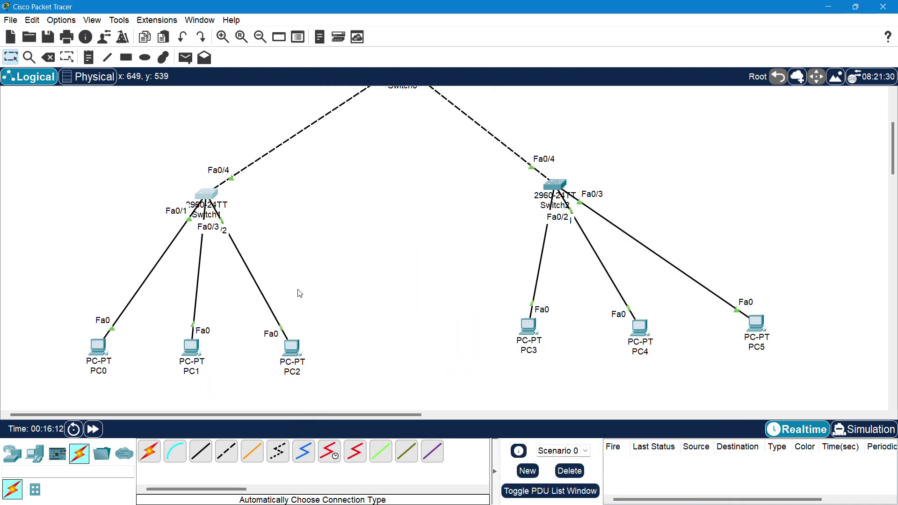
left_click(206, 194)
left_click_drag(98, 346, 79, 229)
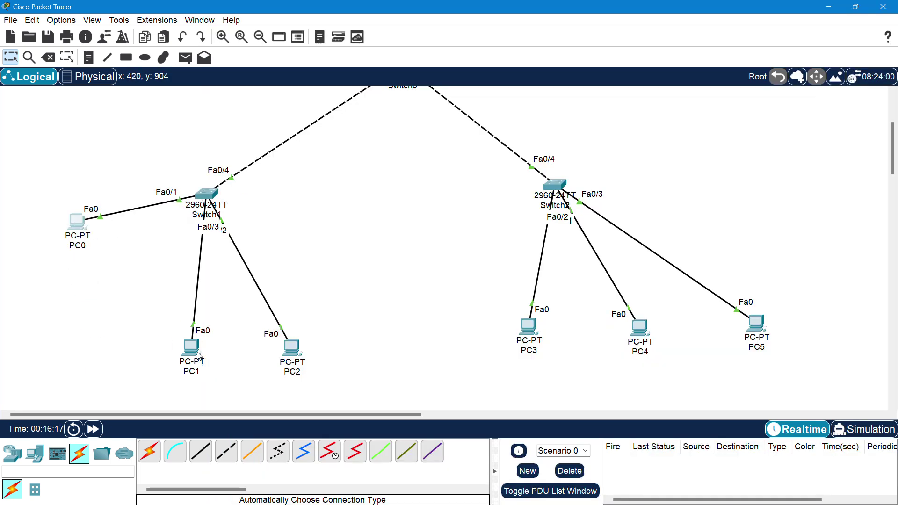
left_click_drag(195, 356, 109, 335)
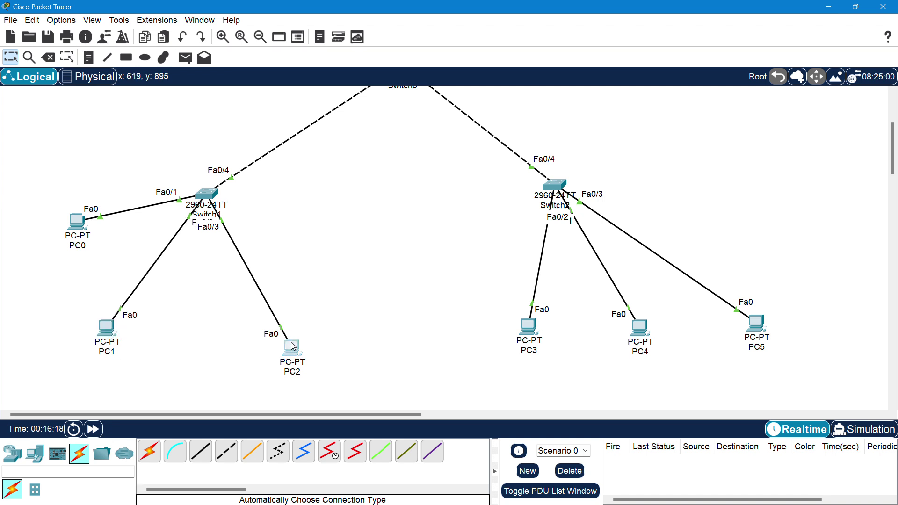
left_click_drag(292, 347, 352, 239)
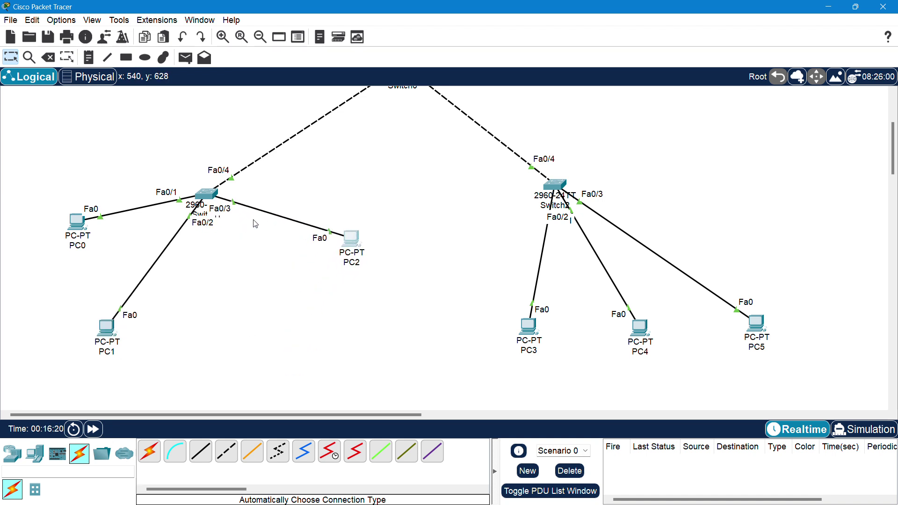
left_click(206, 194)
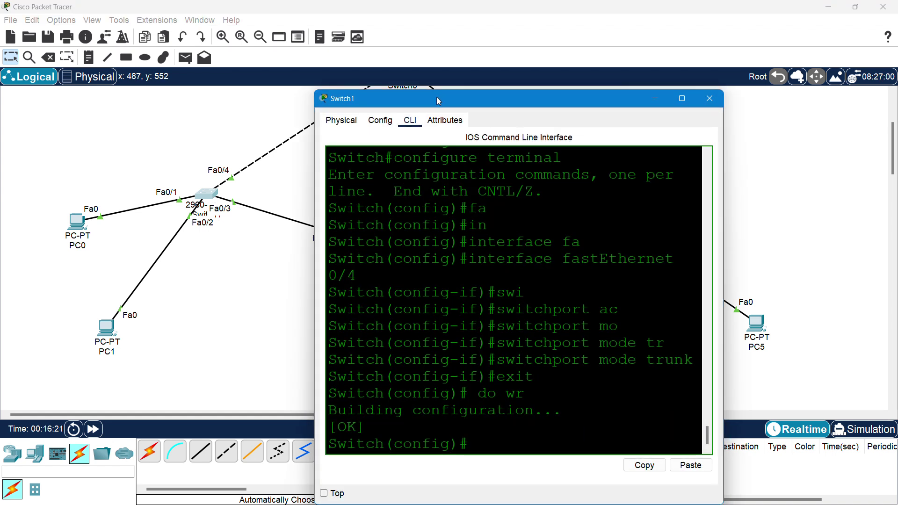
- On Switch1, enter interface FastEthernet0/1 after correcting the mistyped port number
left_click_drag(440, 94, 469, 51)
key("Return")
key("Return")
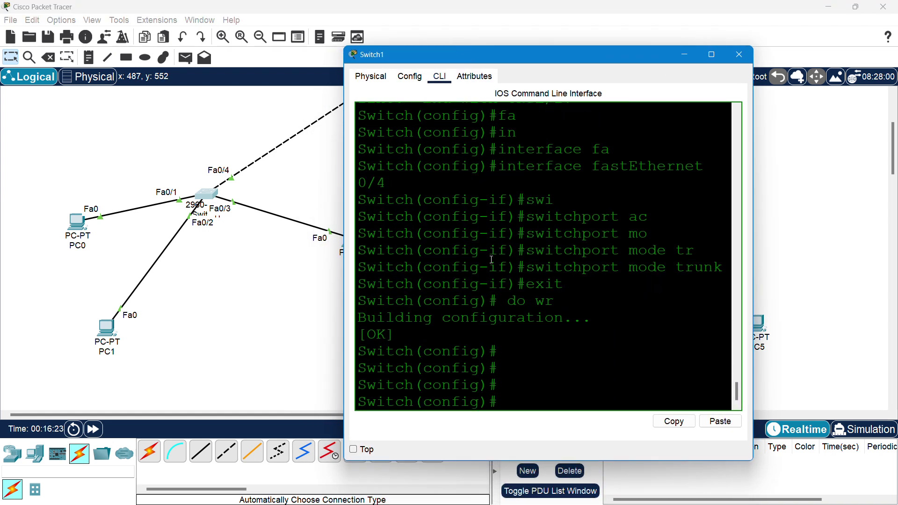
type("inter")
key("Tab")
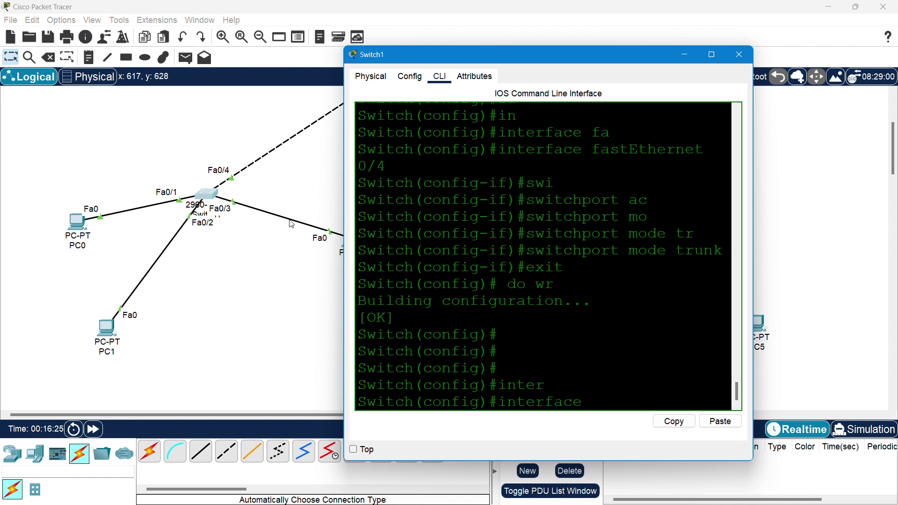
type("fa1/0")
key("Return")
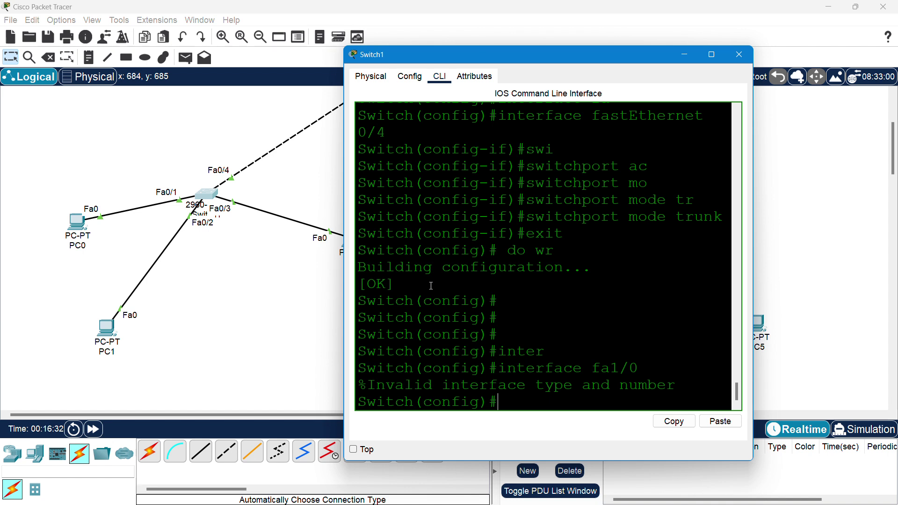
key("Up")
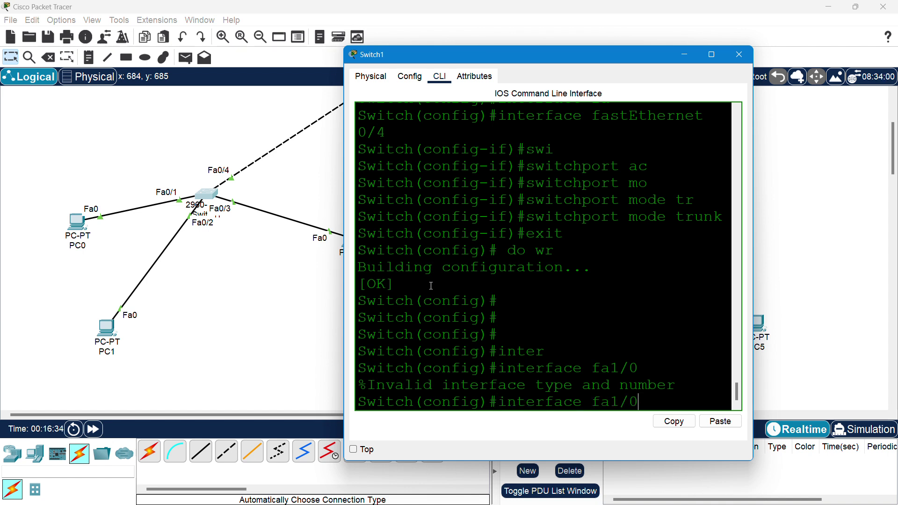
key("BackSpace")
key("BackSpace")
key("BackSpace")
type("0/1")
key("Return")
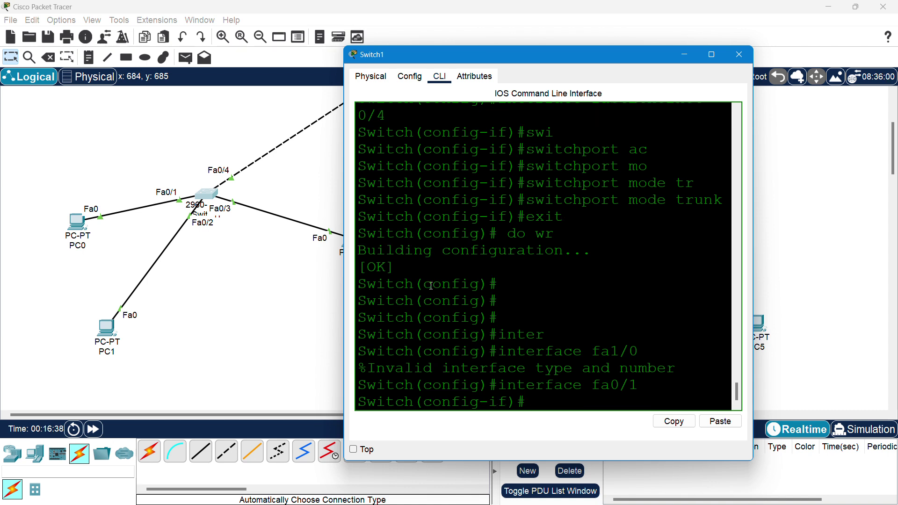
- Make Fa0/1 an access port with switchport mode access
type("swi")
key("Tab")
type("mo")
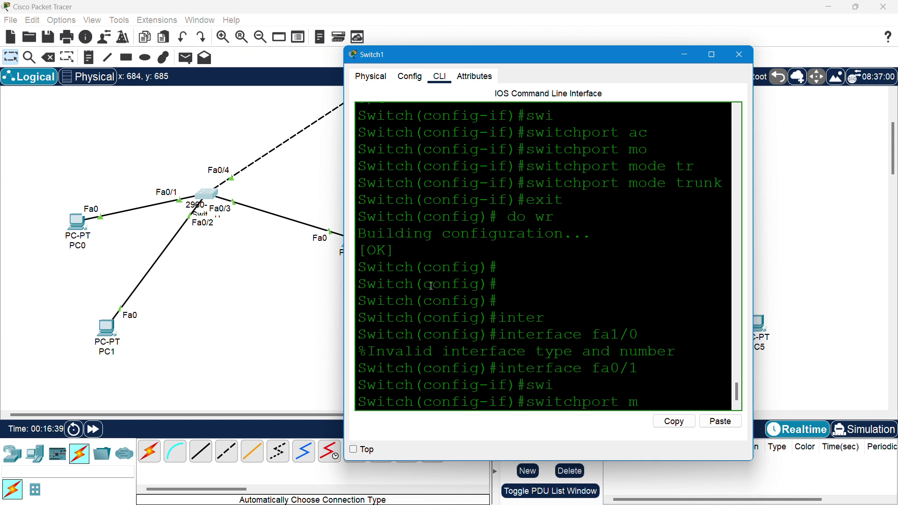
key("Tab")
type("ac")
key("Tab")
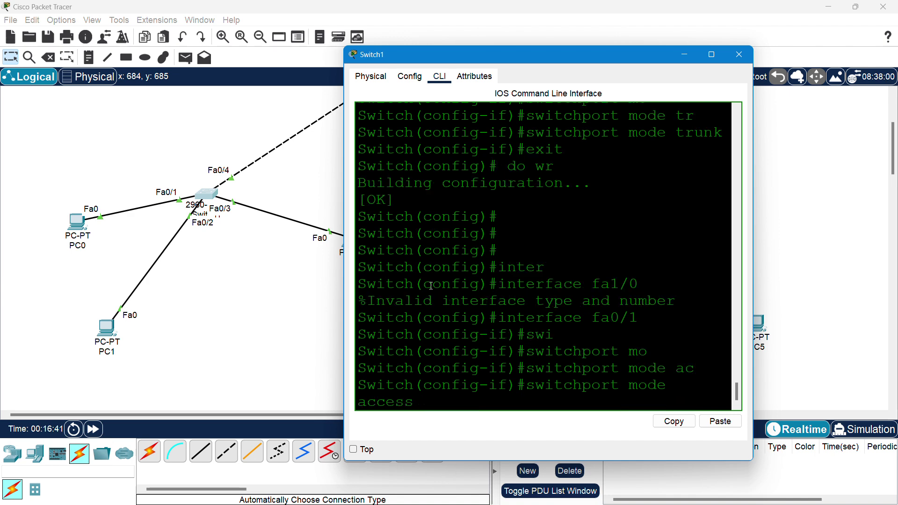
key("Return")
- Assign Fa0/1 to access VLAN 10 and exit back to global configuration
type("swi")
key("Tab")
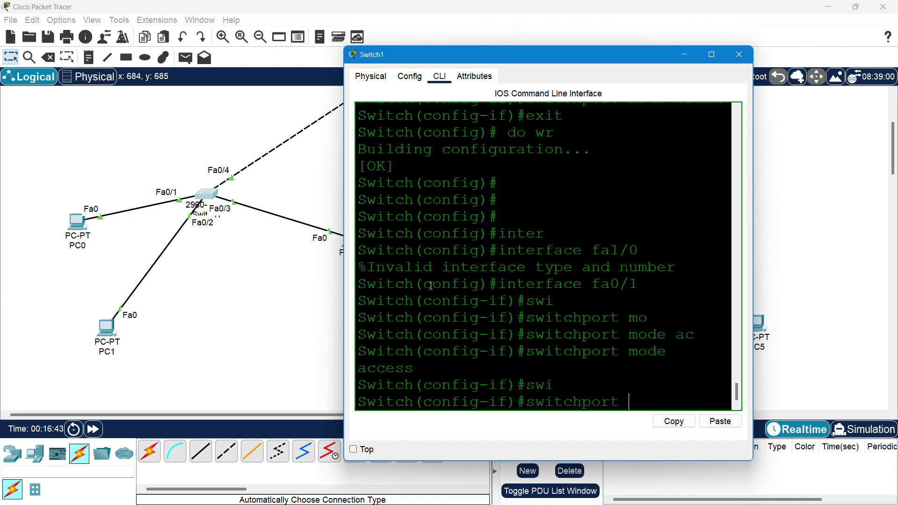
type("ac")
key("Tab")
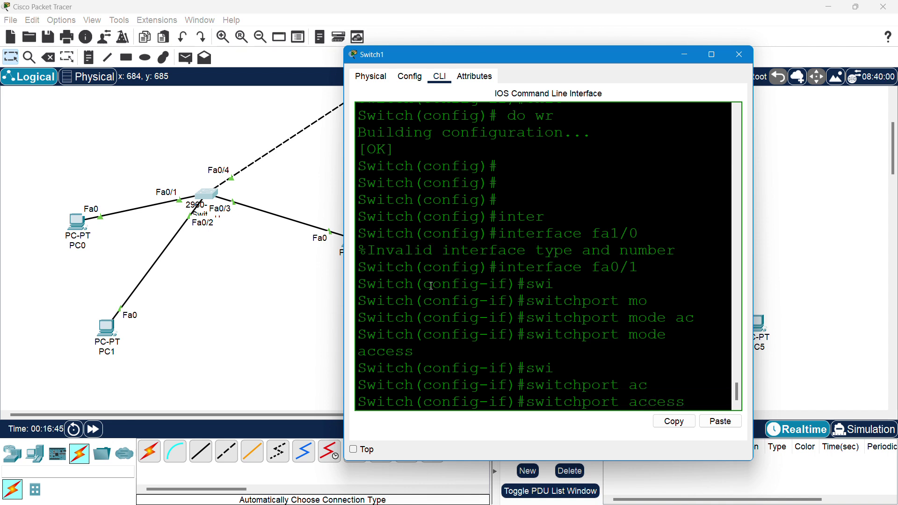
type("vl")
key("Tab")
type("10")
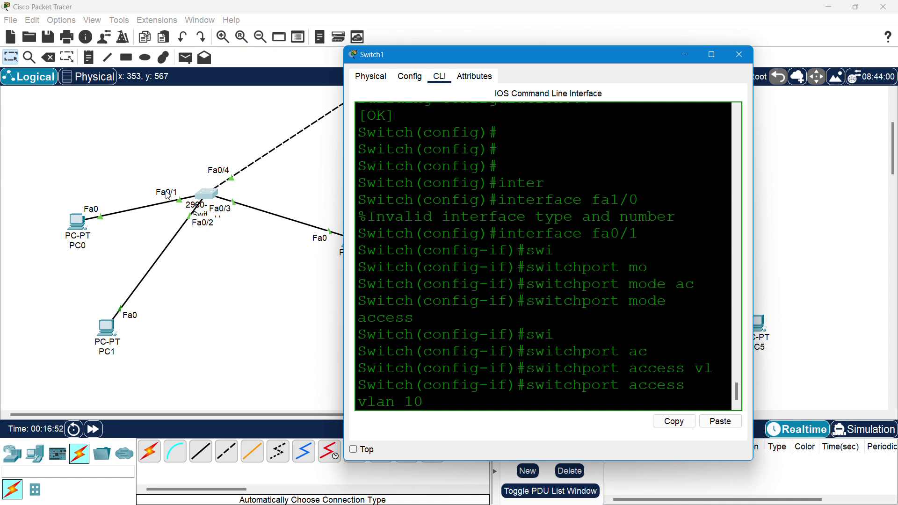
key("Return")
type("exit")
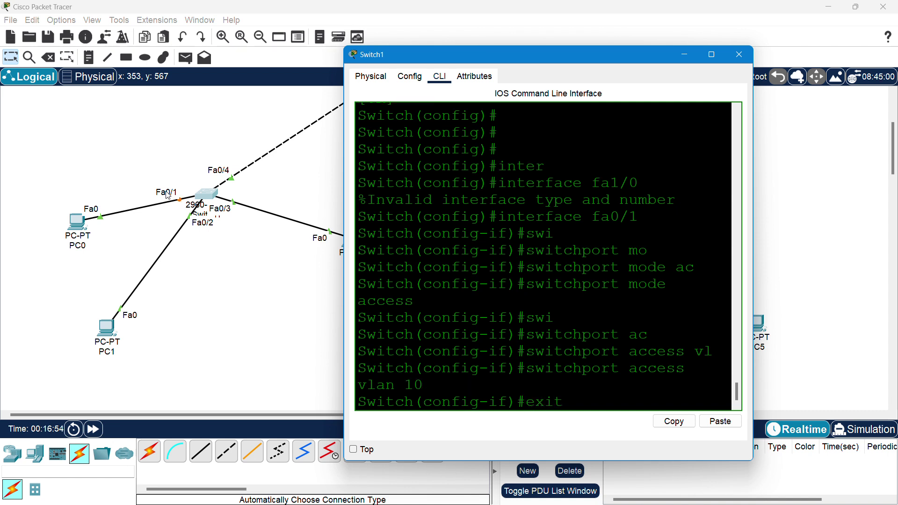
key("Return")
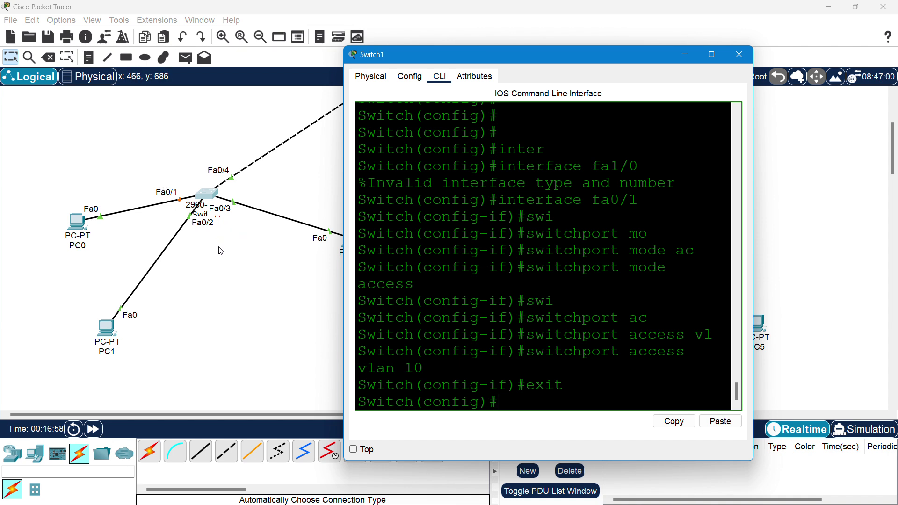
- Enter interface FastEthernet0/2 on Switch1, fixing the misspelled interface command
type("inet")
key("Tab")
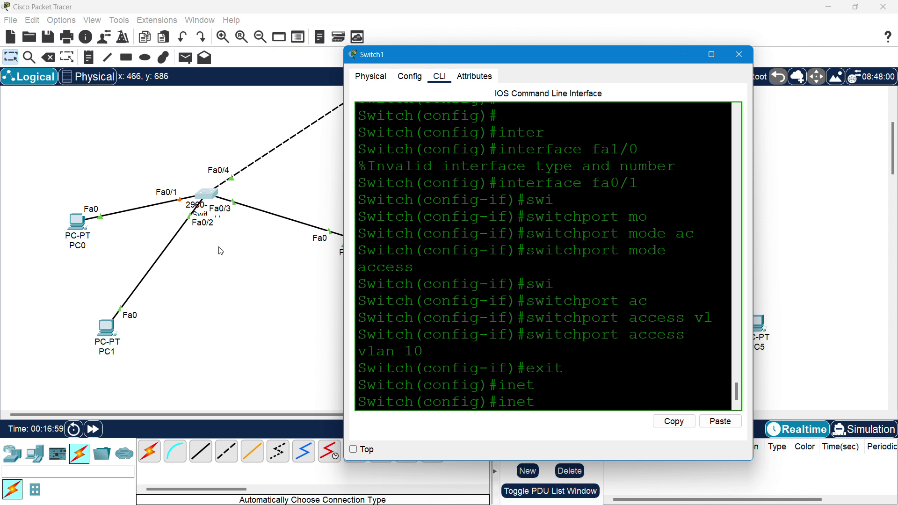
key("BackSpace")
key("BackSpace")
type("te")
key("Tab")
type("f")
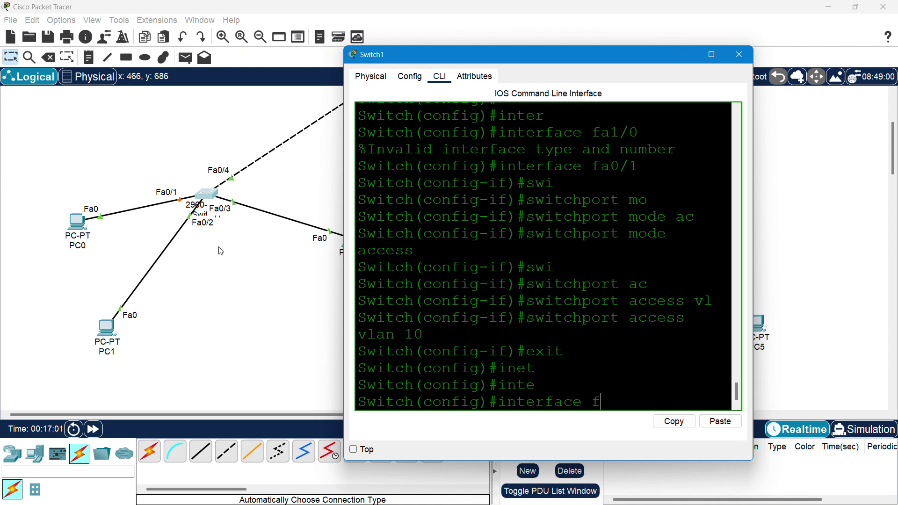
type("a")
key("Tab")
type("0/2")
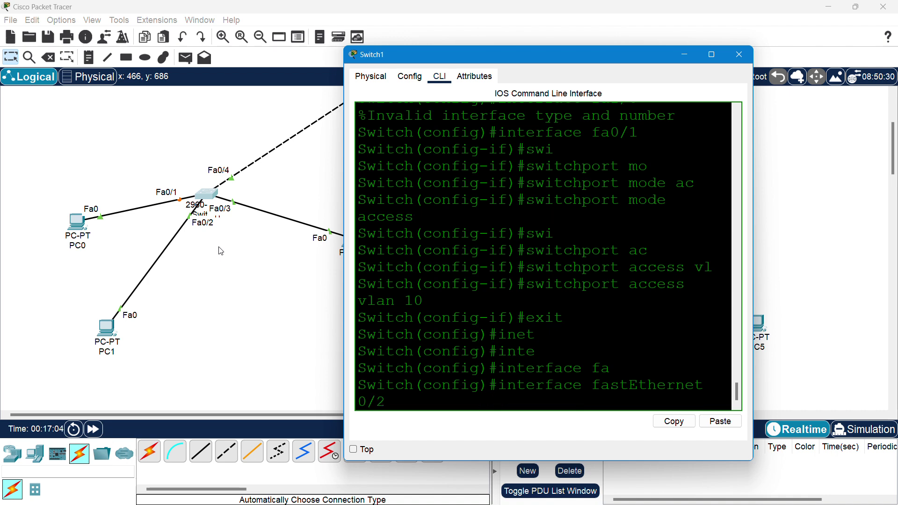
key("Return")
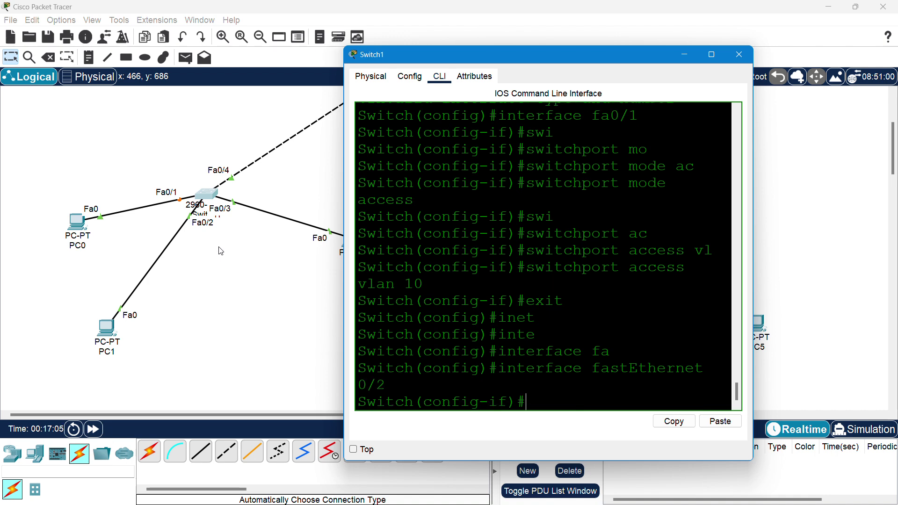
- Set Fa0/2 to switchport mode access
type("swi")
key("Tab")
type("mo")
key("Tab")
type("a")
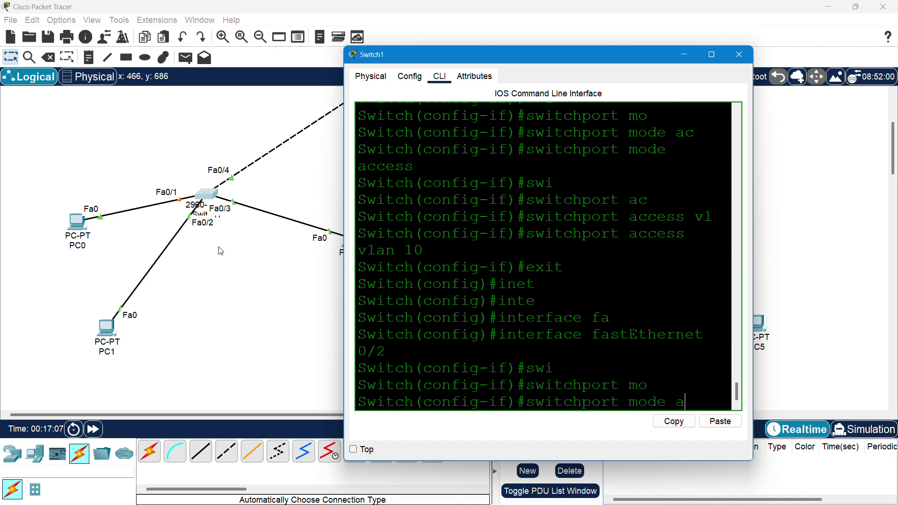
type("cc")
key("Tab")
key("Return")
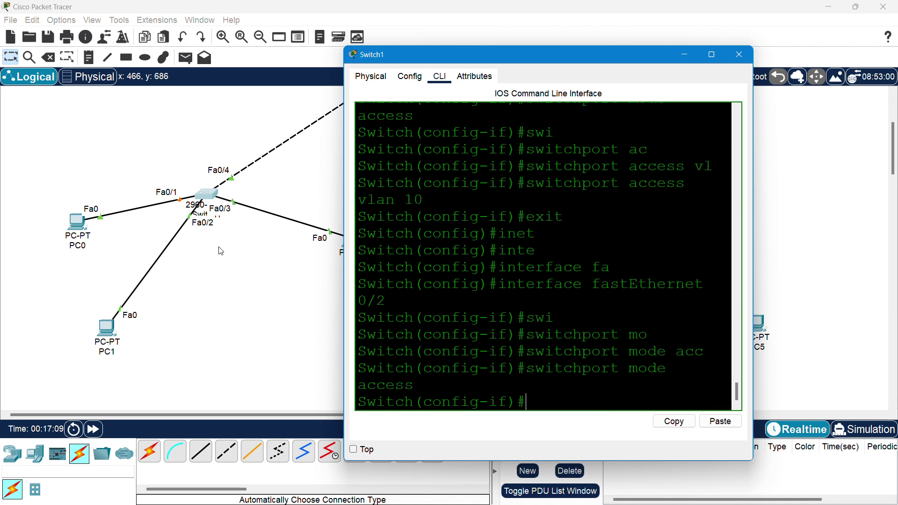
- Assign Fa0/2 to access VLAN 20 and exit to global configuration
type("sw")
key("Tab")
type("ac")
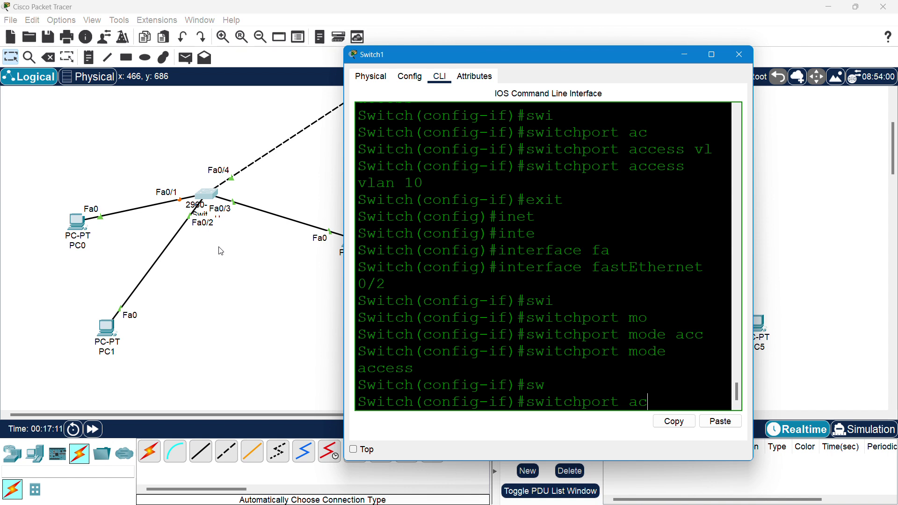
key("Tab")
type("vl")
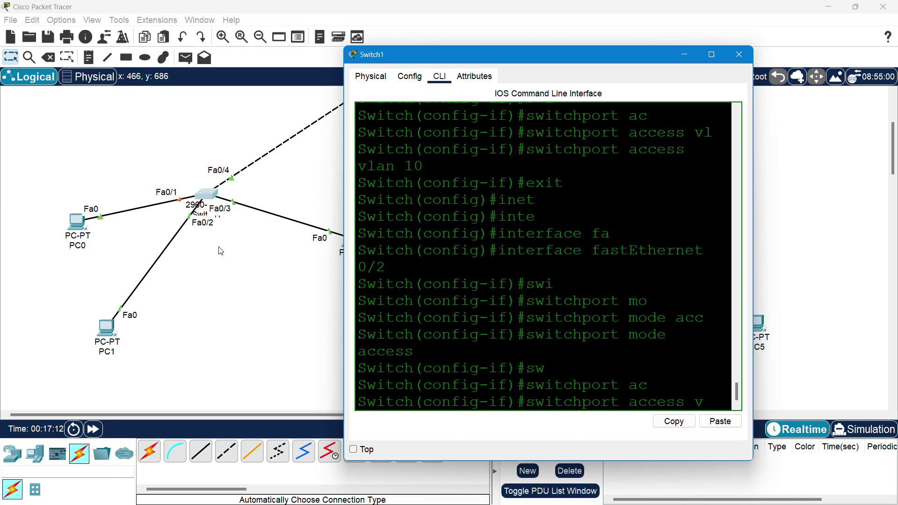
key("Tab")
type("20")
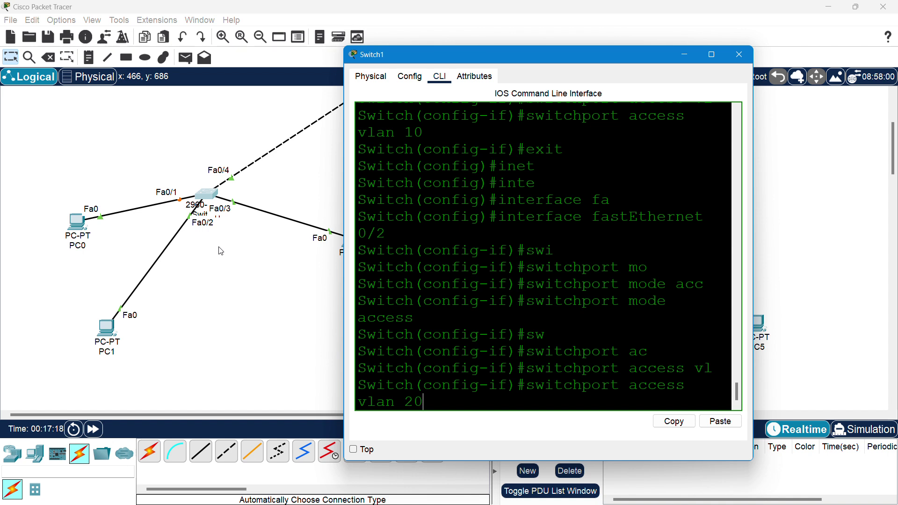
key("Return")
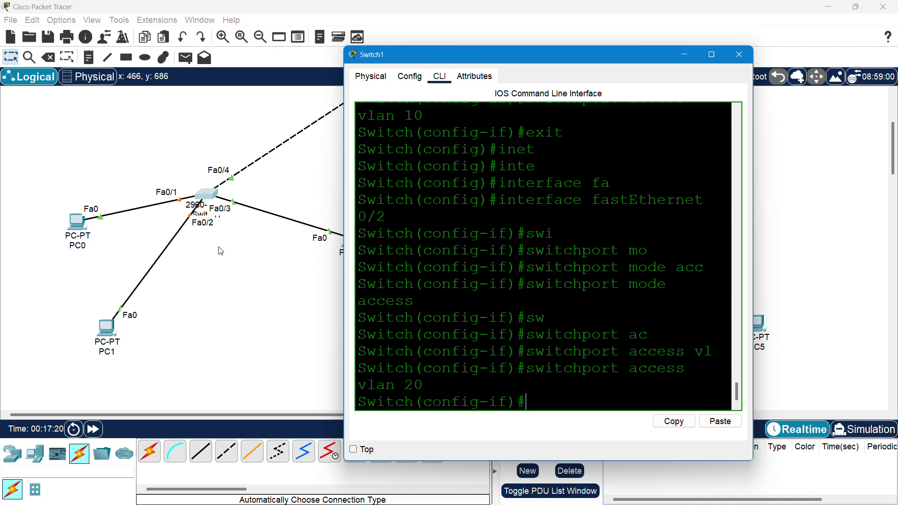
type("exit")
key("Return")
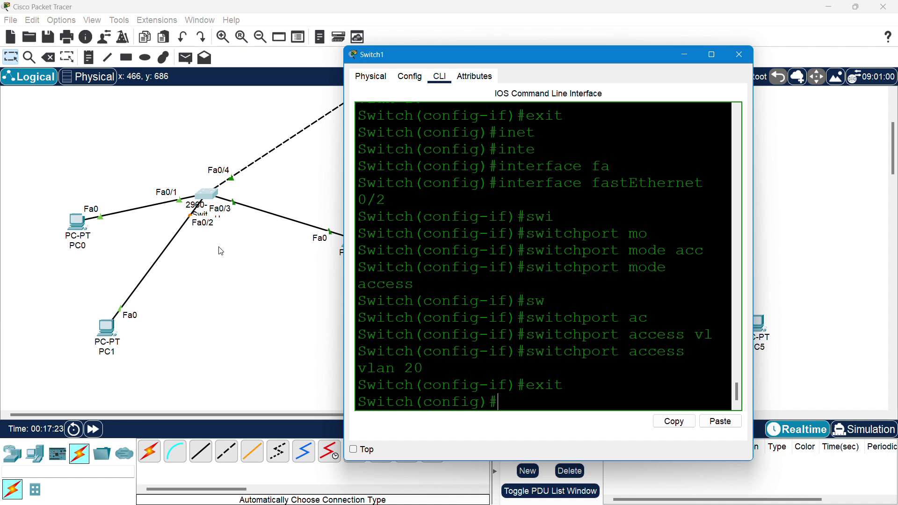
- Enter interface FastEthernet0/3 on Switch1
type("inter")
key("Tab")
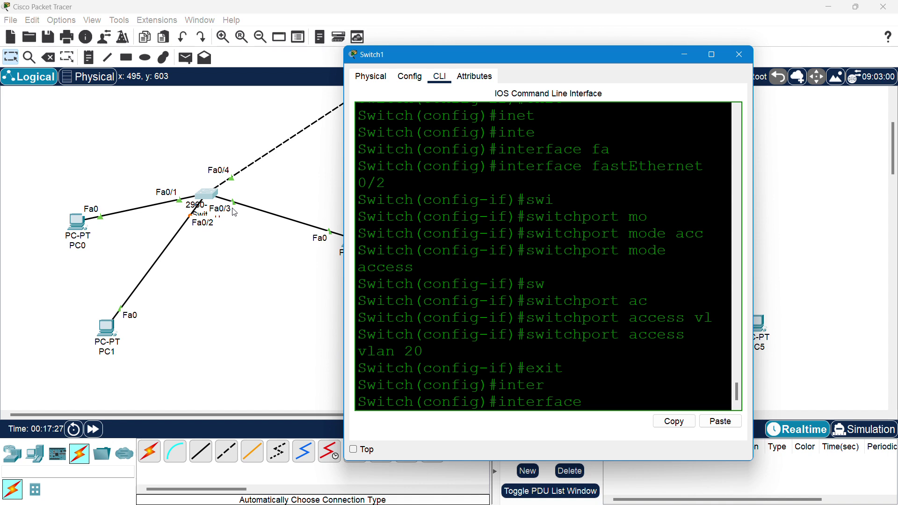
type("fa")
key("Tab")
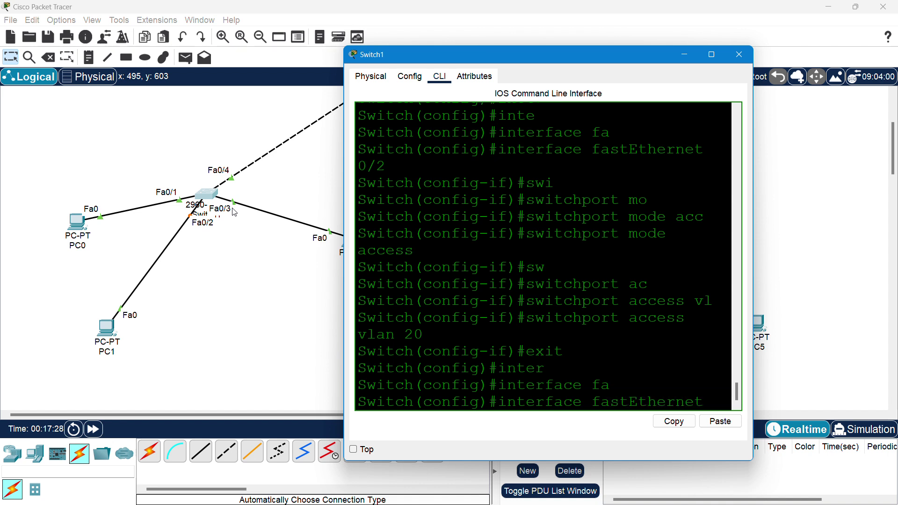
type("0/3")
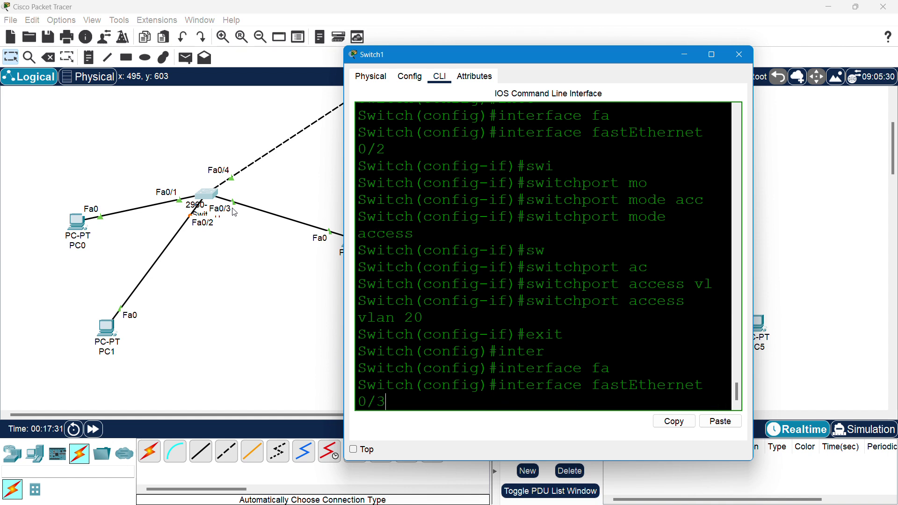
key("Return")
- Set Fa0/3 to switchport mode access
type("swi")
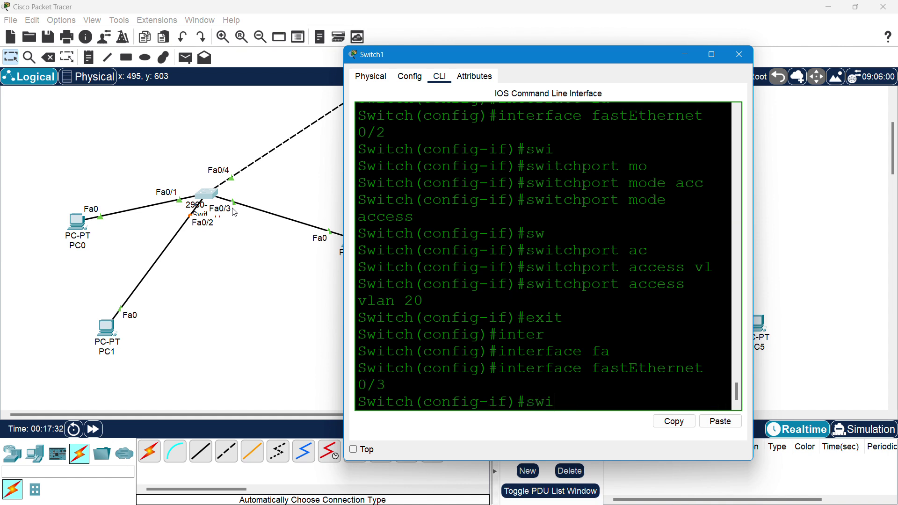
key("Tab")
type("mo")
key("Tab")
type("acc")
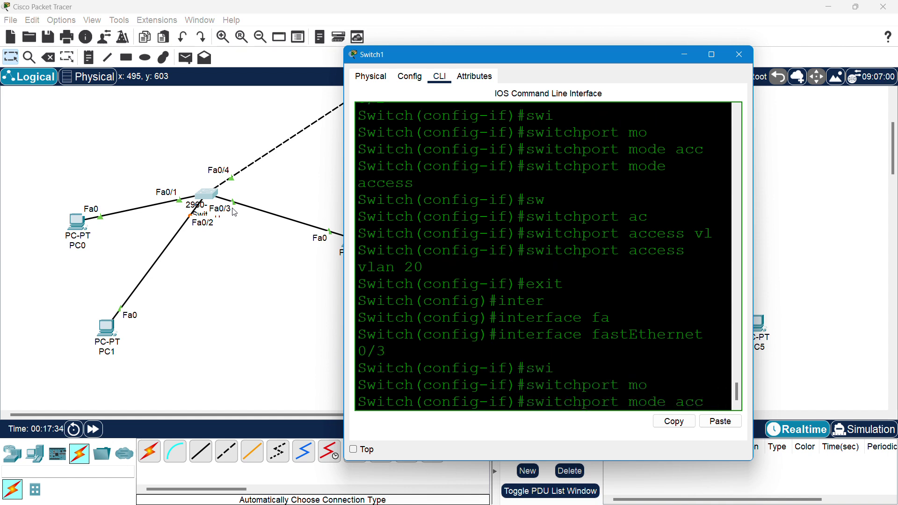
key("Tab")
key("Return")
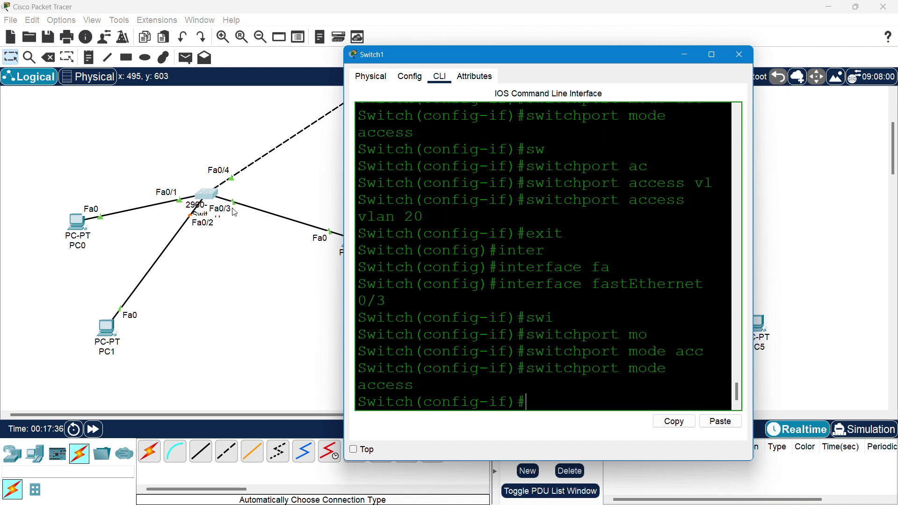
- Assign Fa0/3 to access VLAN 30 with switchport access vlan 30
type("swo")
key("Tab")
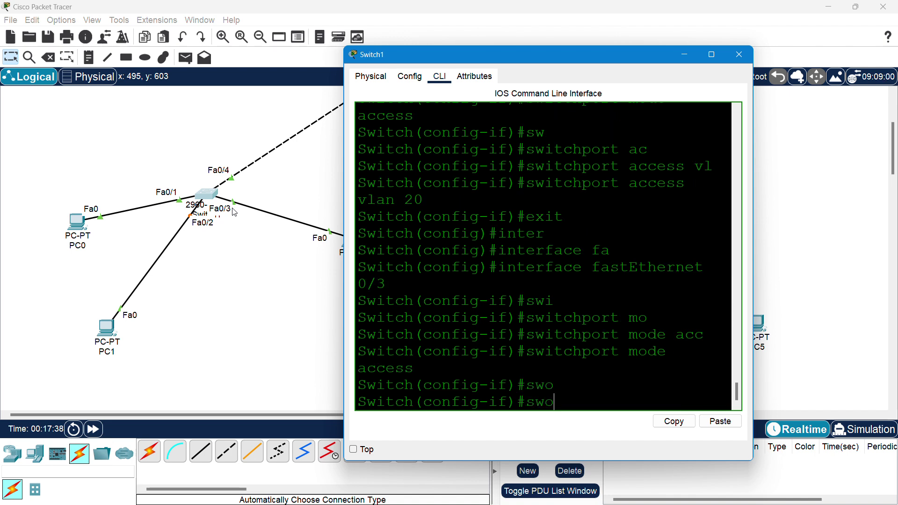
key("BackSpace")
type("i")
key("Tab")
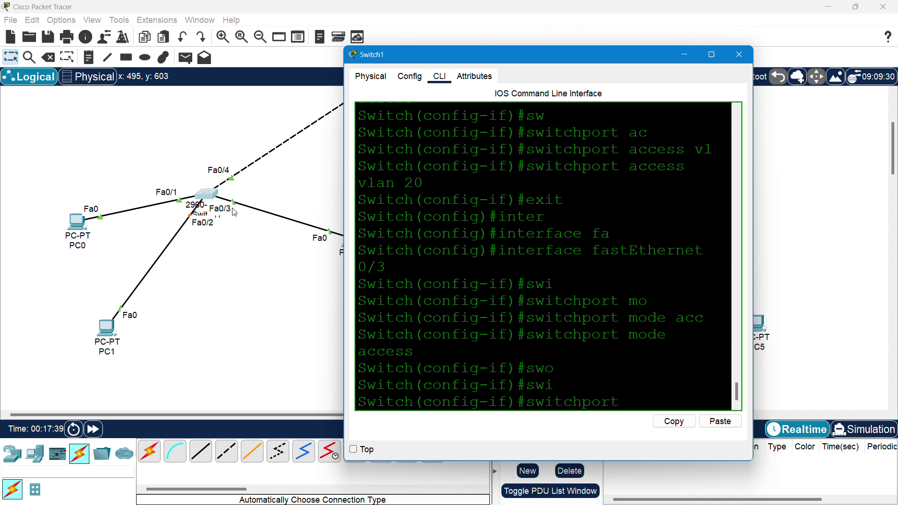
type("mo")
key("Tab")
key("BackSpace")
key("BackSpace")
key("BackSpace")
key("BackSpace")
key("BackSpace")
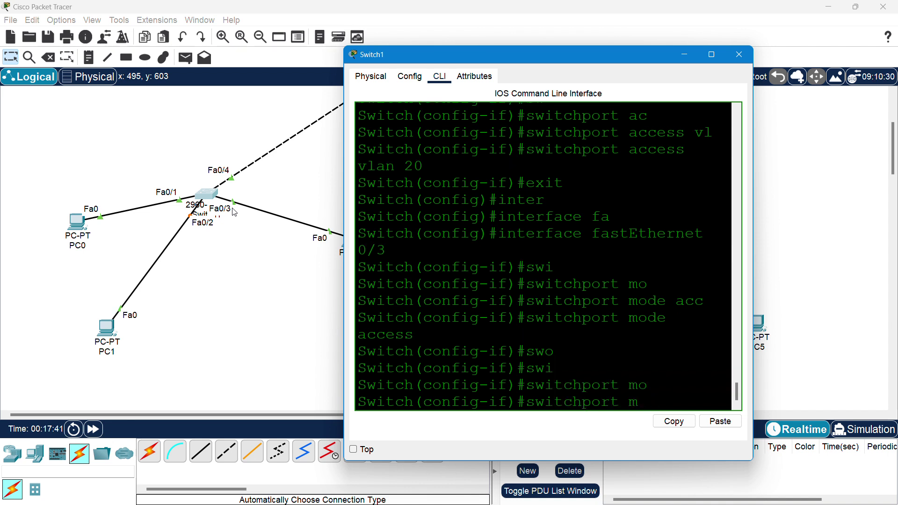
type("ac")
key("Tab")
type("vl")
key("Tab")
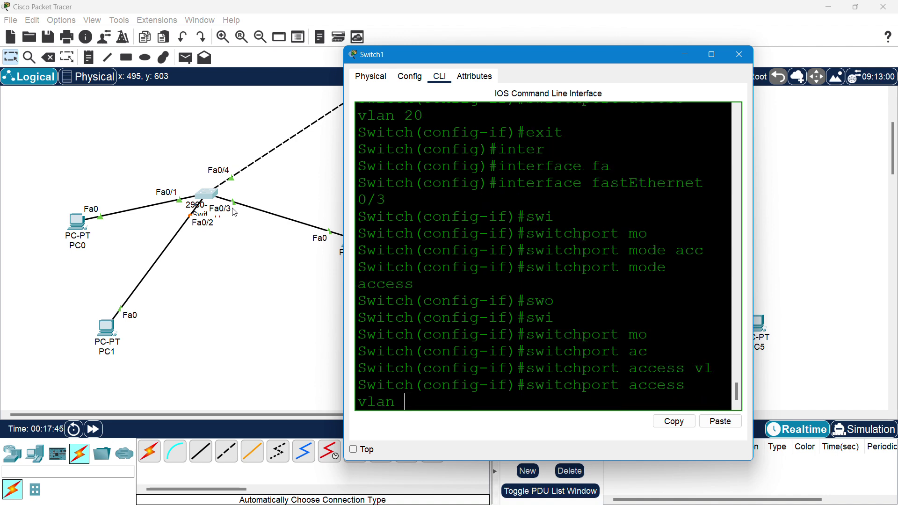
type("30")
key("Return")
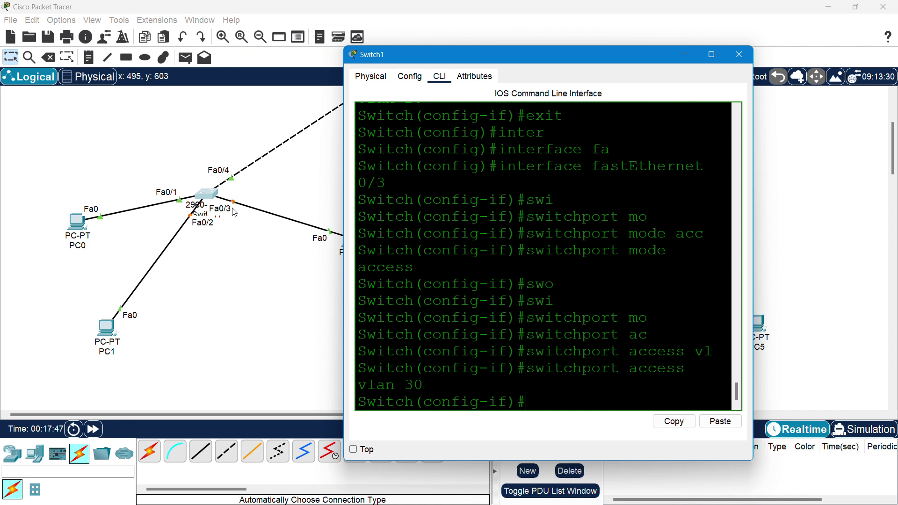
- Exit interface configuration and save Switch1's configuration with do wr
type("exit")
key("Return")
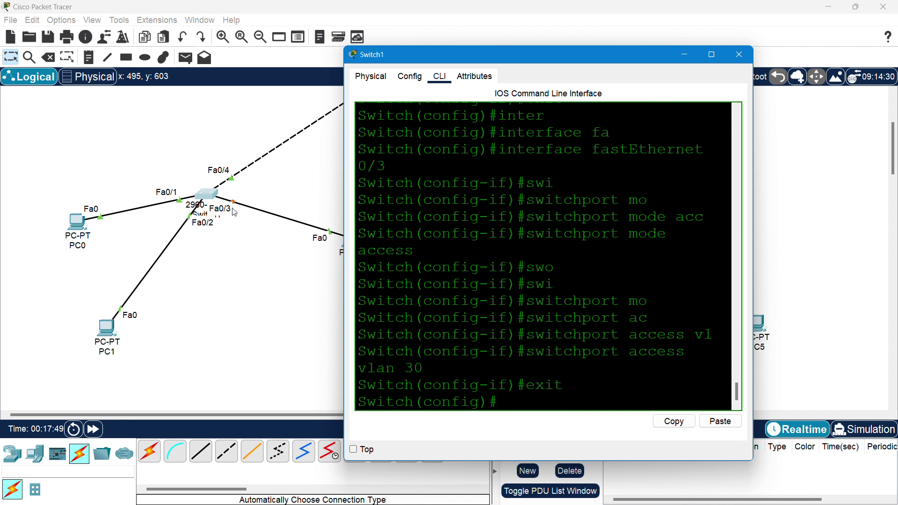
type("do wr")
key("Return")
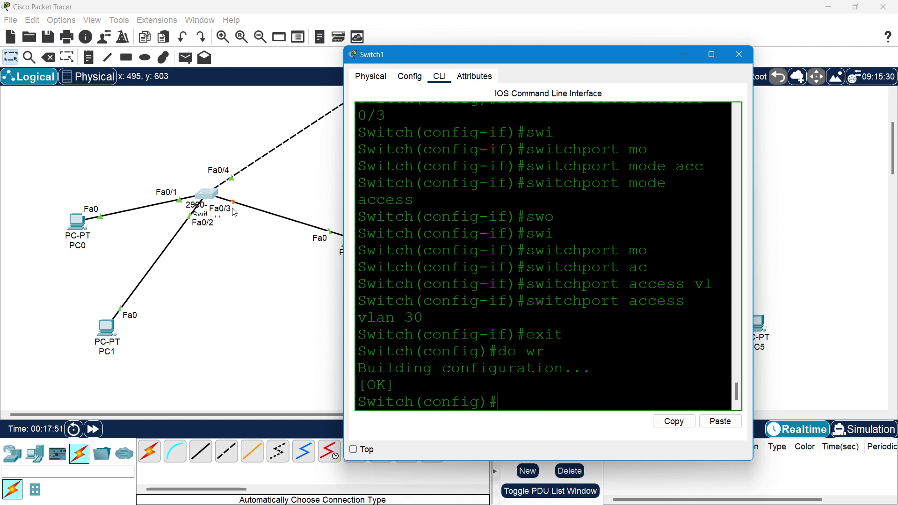
- Close Switch1's window and reposition PC3, PC5 and PC4 around Switch2
left_click(739, 55)
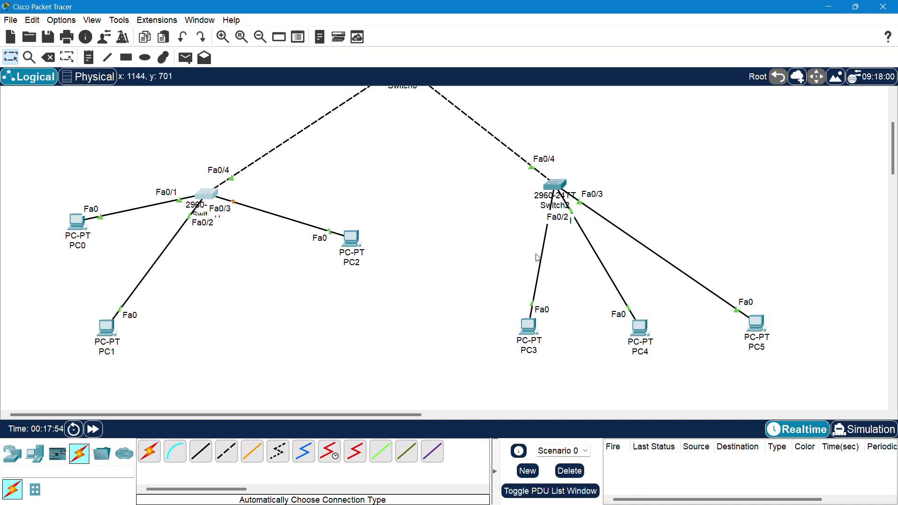
left_click_drag(526, 328, 449, 313)
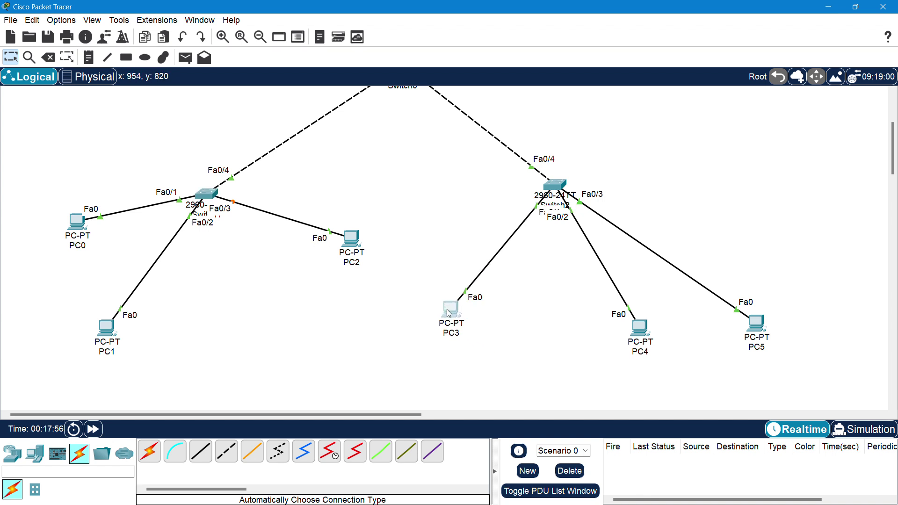
left_click_drag(756, 320, 759, 148)
left_click_drag(646, 330, 733, 276)
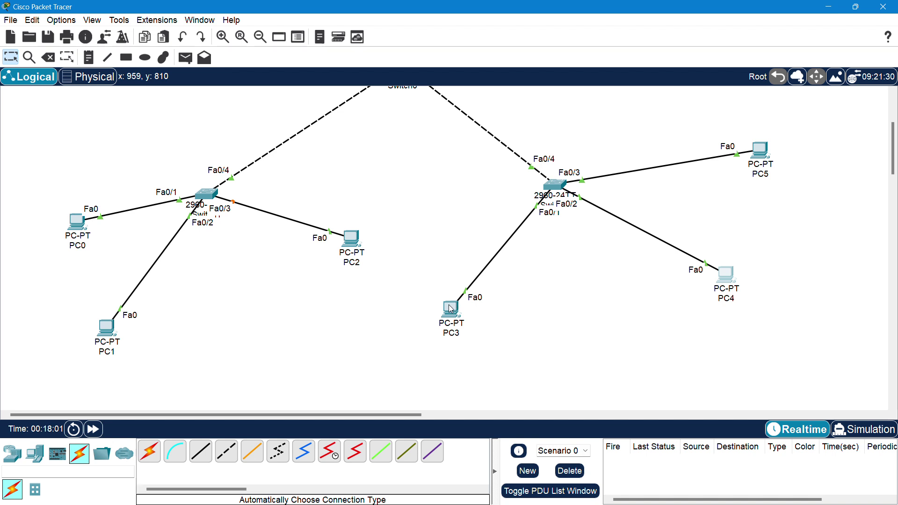
left_click_drag(449, 306, 338, 197)
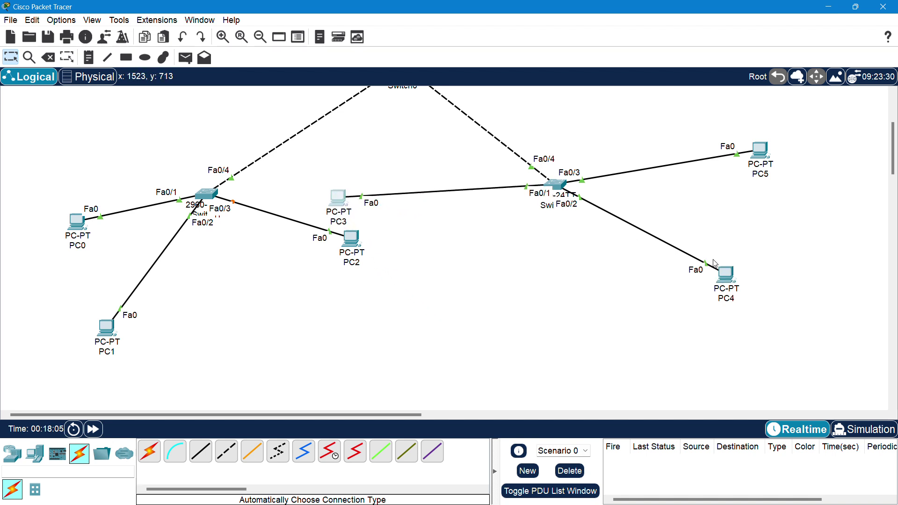
- Nudge PC4 slightly lower-left and bring up Switch2's command line
left_click_drag(725, 275, 711, 323)
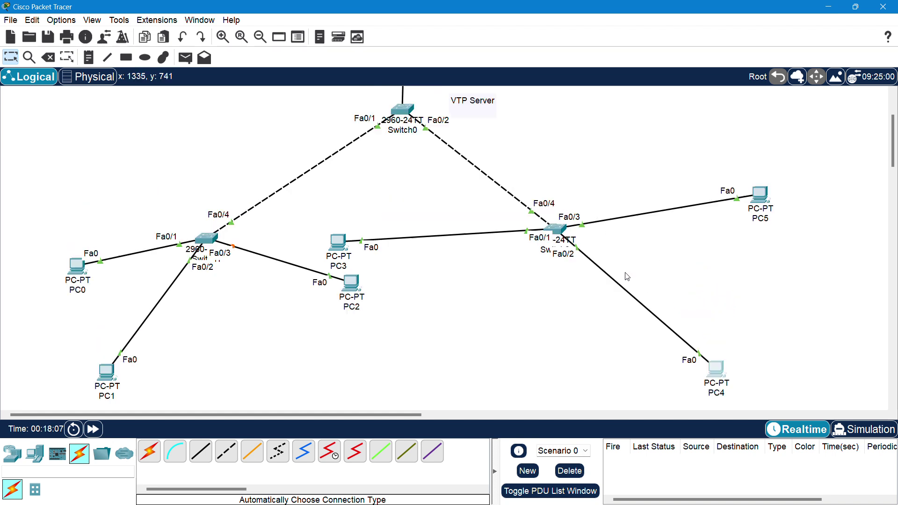
scroll(627, 277, "up", 5)
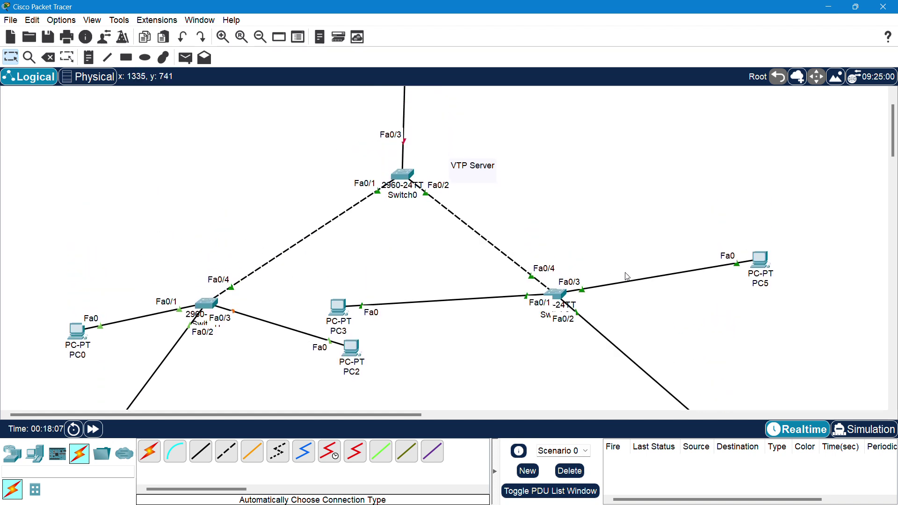
left_click(561, 293)
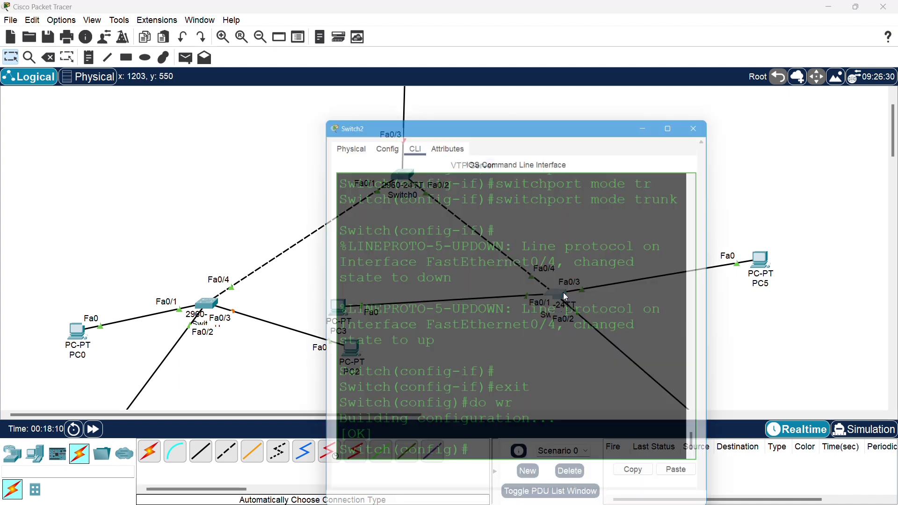
- In Switch2's CLI, enter interface FastEthernet0/1
left_click_drag(503, 93, 196, 70)
left_click(246, 245)
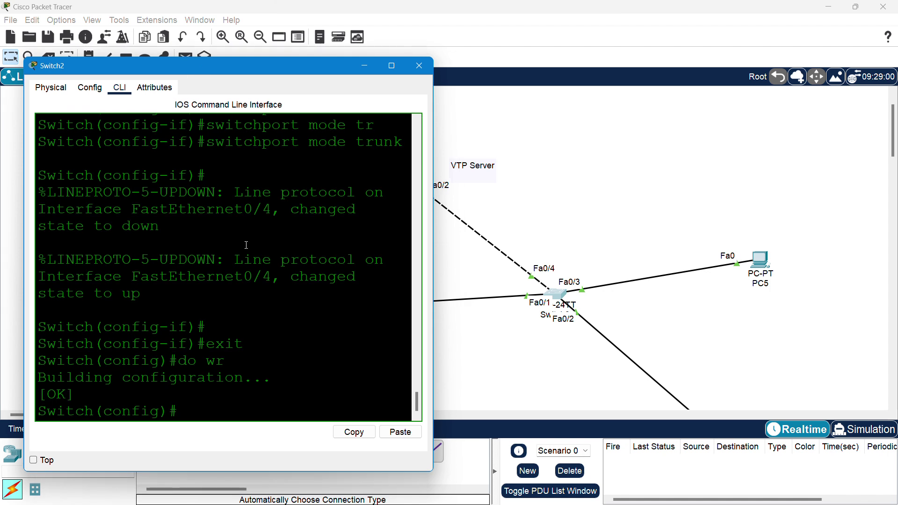
key("Return")
key("Return")
key("Return")
type("inter")
key("Tab")
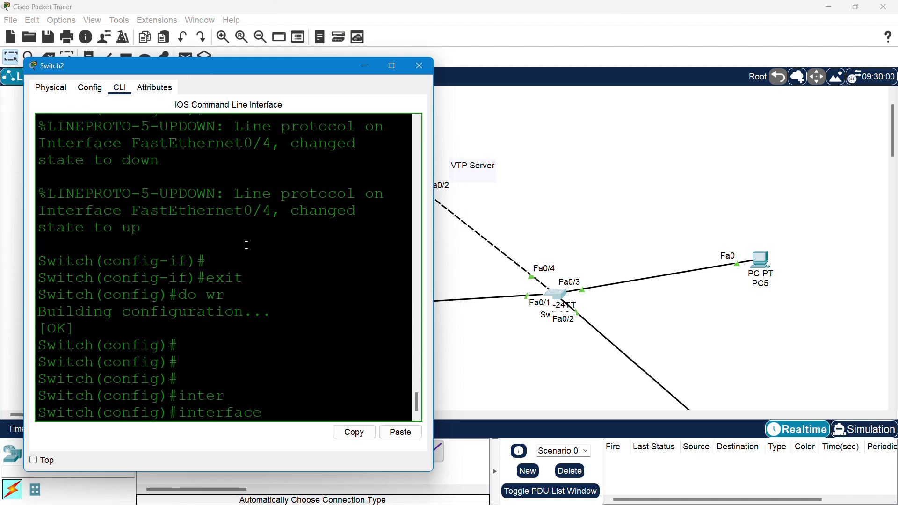
type("fa")
key("Tab")
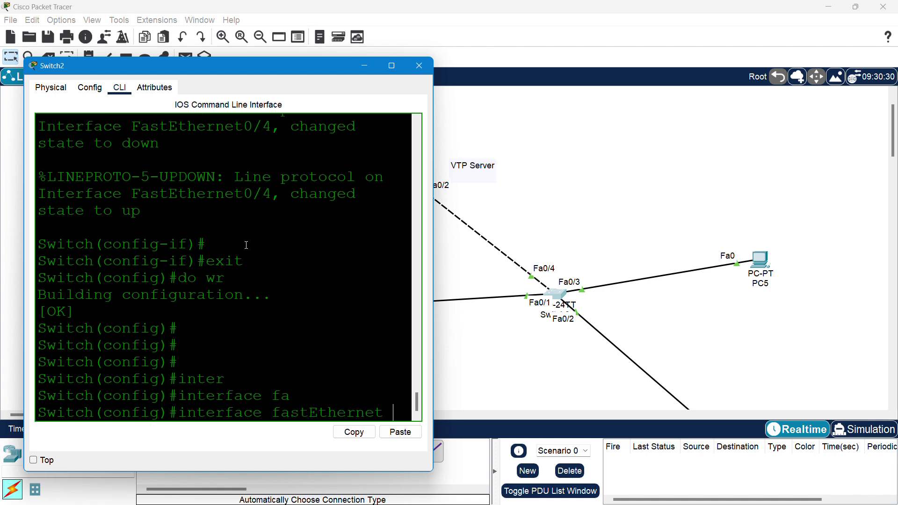
type("0/1")
key("Return")
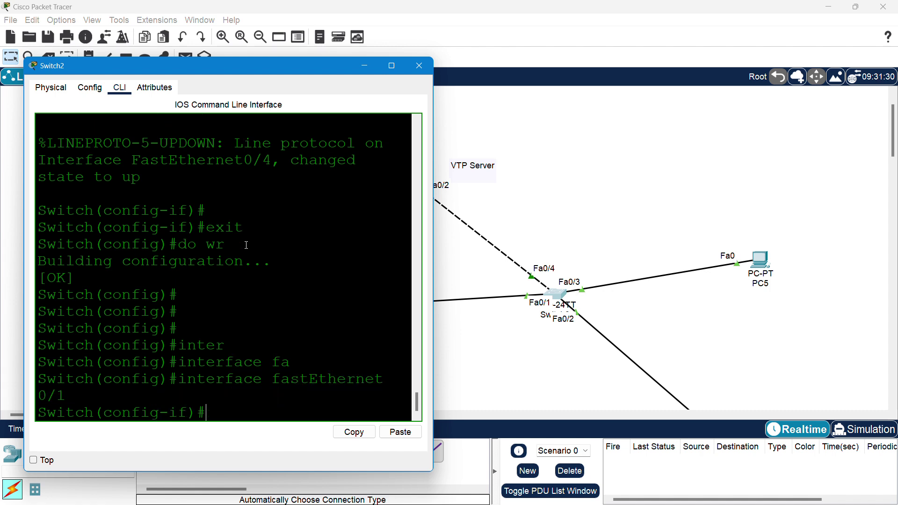
- Set Switch2's Fa0/1 to switchport mode access
type("swi")
key("Tab")
type("mo")
key("Tab")
type("acc")
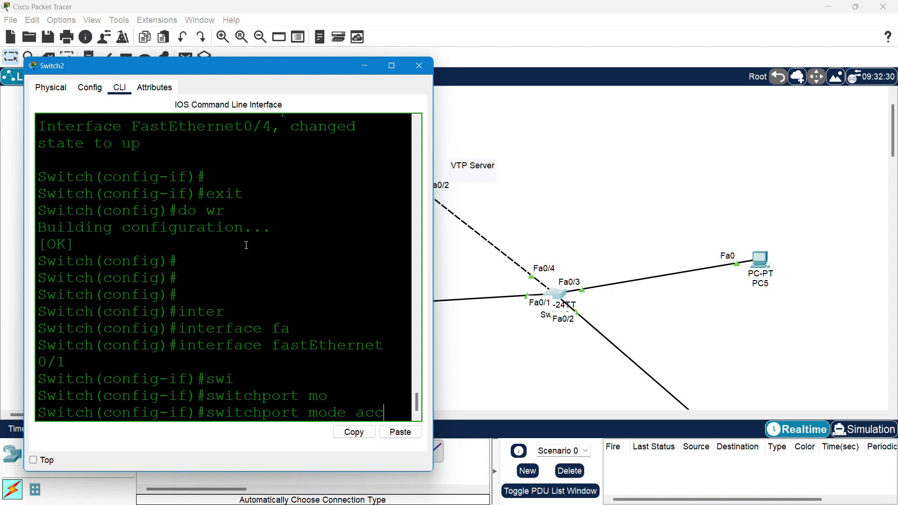
key("Tab")
key("Return")
- Assign Fa0/1 to access VLAN 10 and exit to global configuration
type("swi")
key("Tab")
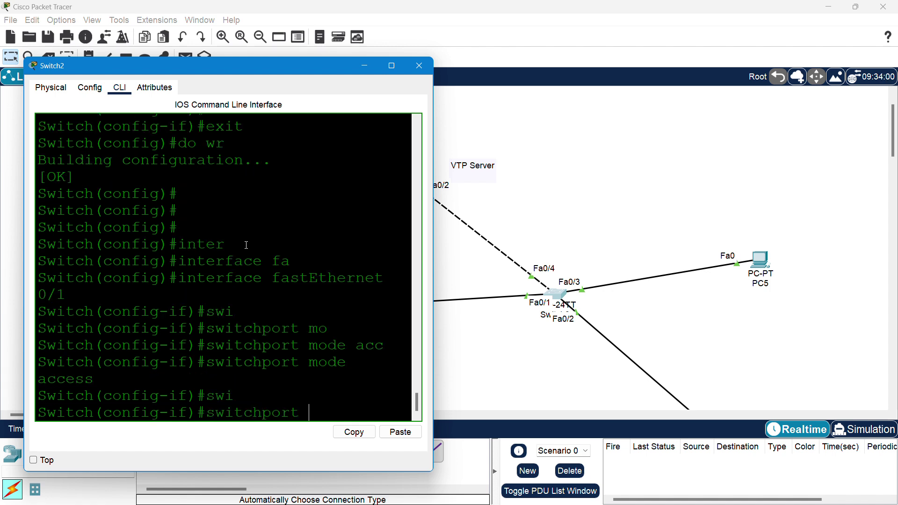
type("ac")
key("Tab")
type("v")
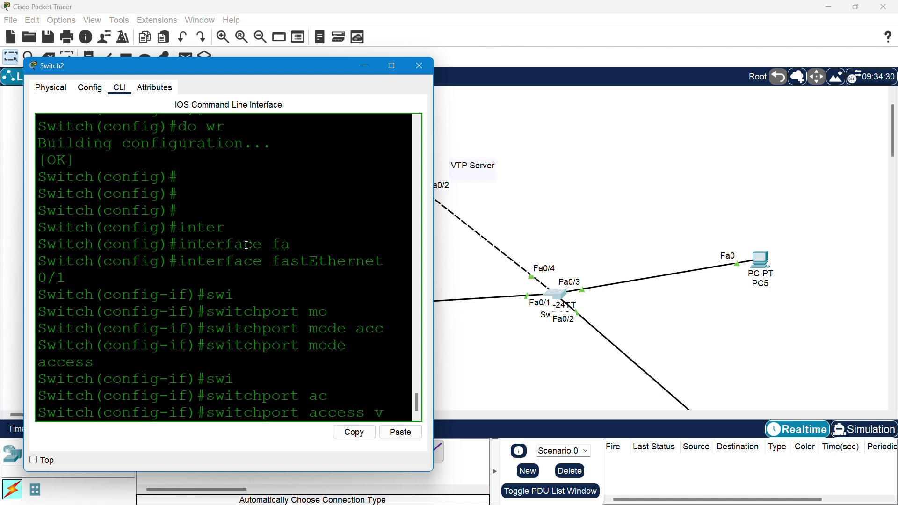
type("l")
key("Tab")
type("10")
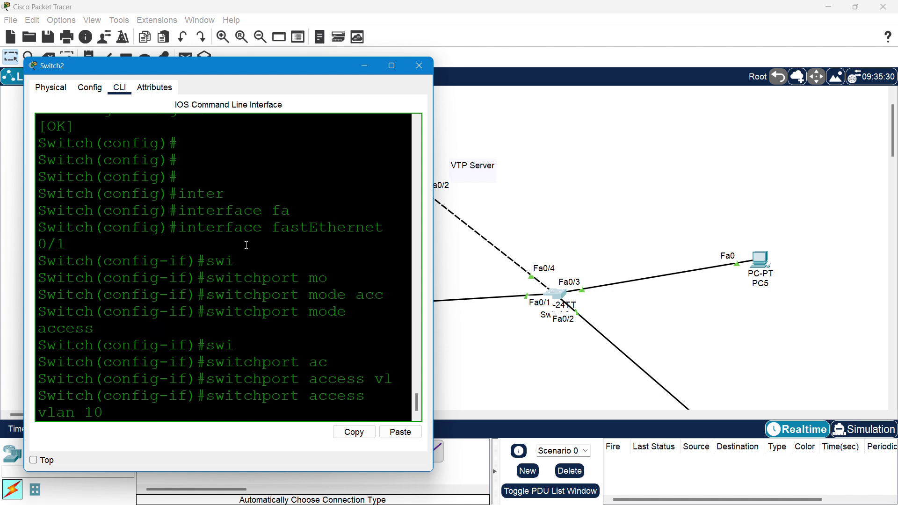
key("Return")
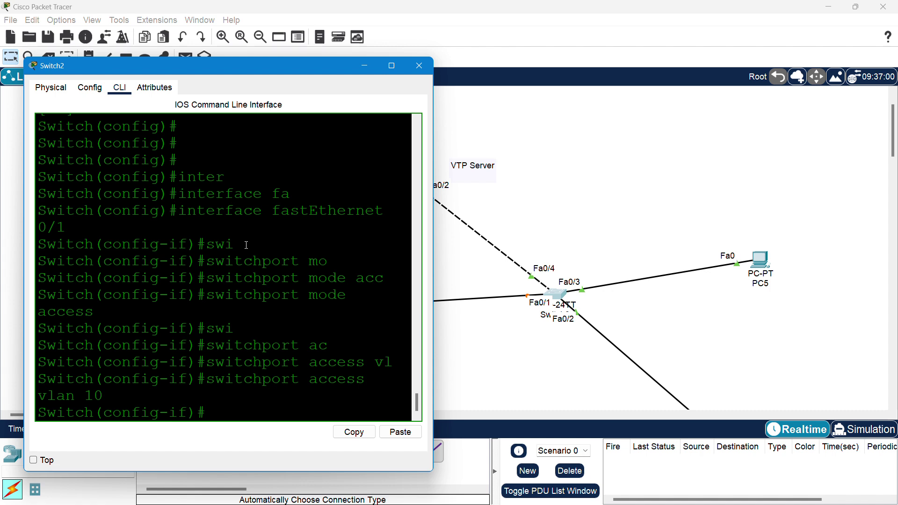
type("exit")
key("Return")
key("Return")
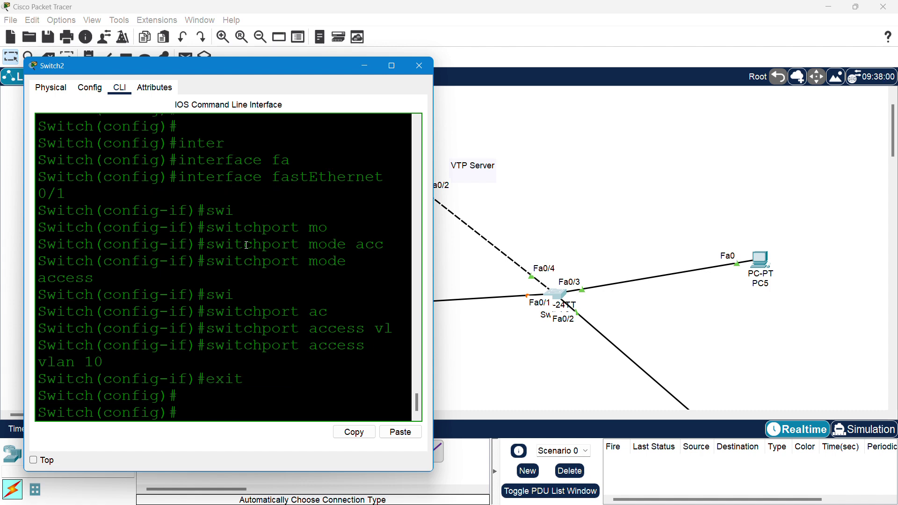
- On Switch2, select interface FastEthernet 0/2 and set it to switchport mode access
type("inter")
key("Tab")
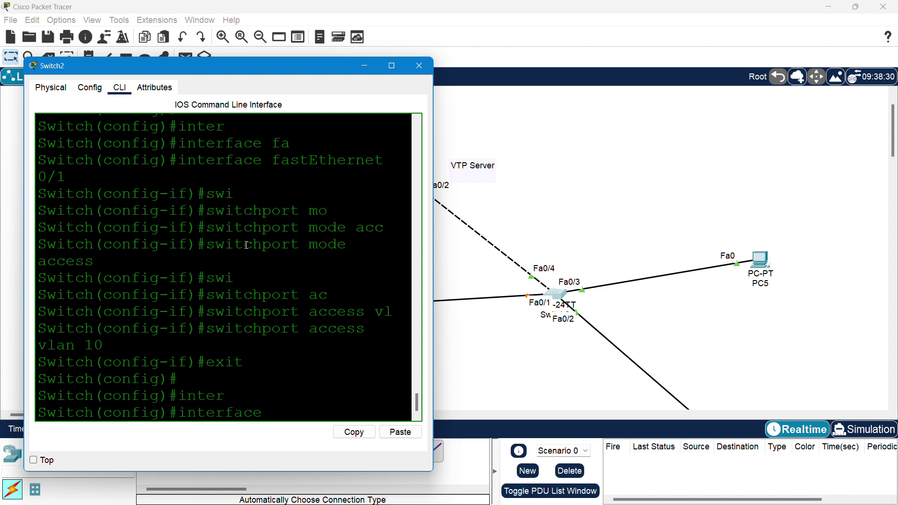
type("fa")
key("Tab")
type("0/2")
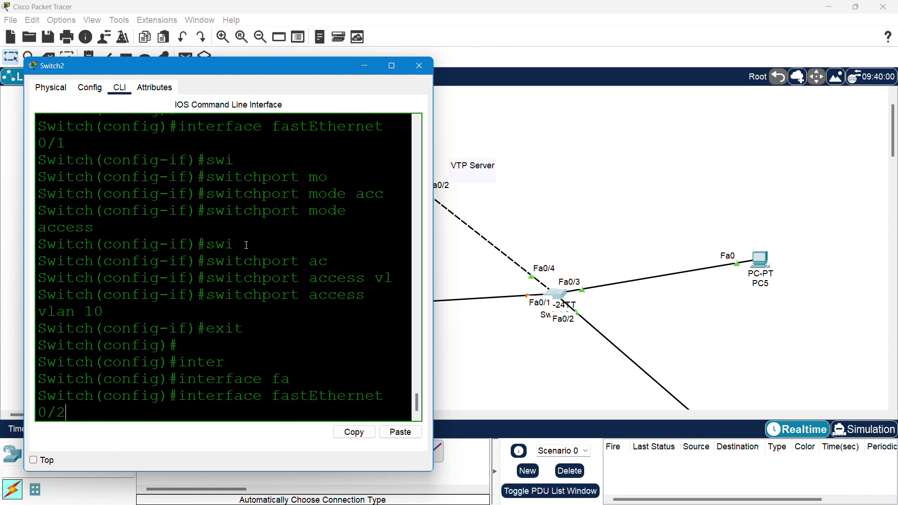
key("Return")
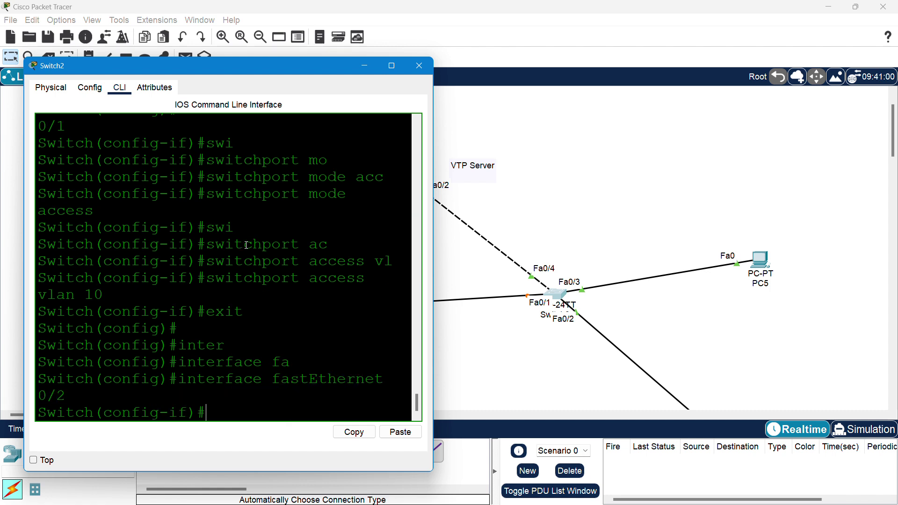
type("swi")
key("Tab")
type("mo")
key("Tab")
type("a")
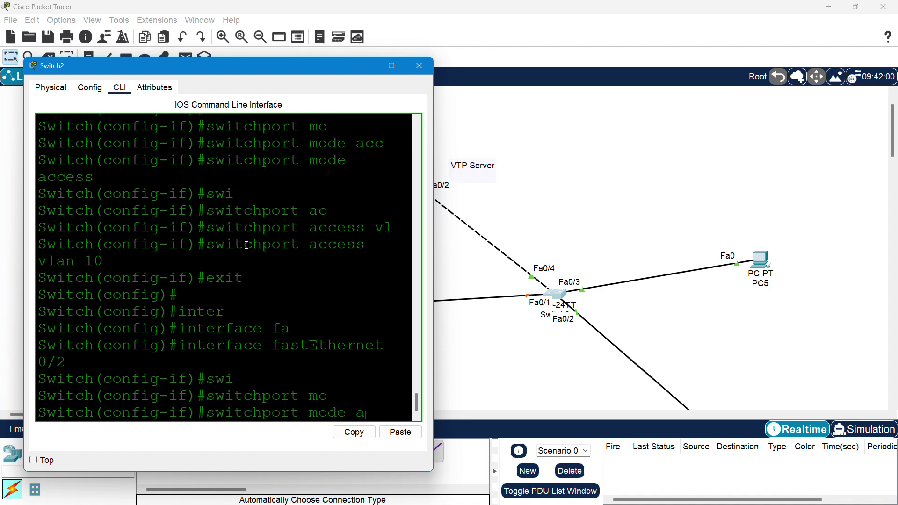
type("cc")
key("Tab")
key("Return")
- Assign Fa0/2 to access VLAN 20
type("sw")
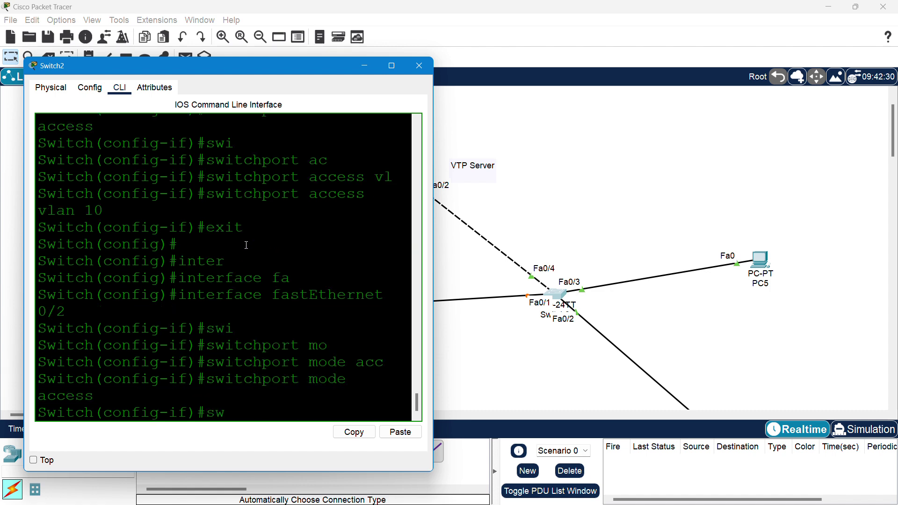
type("i")
key("Tab")
key("BackSpace")
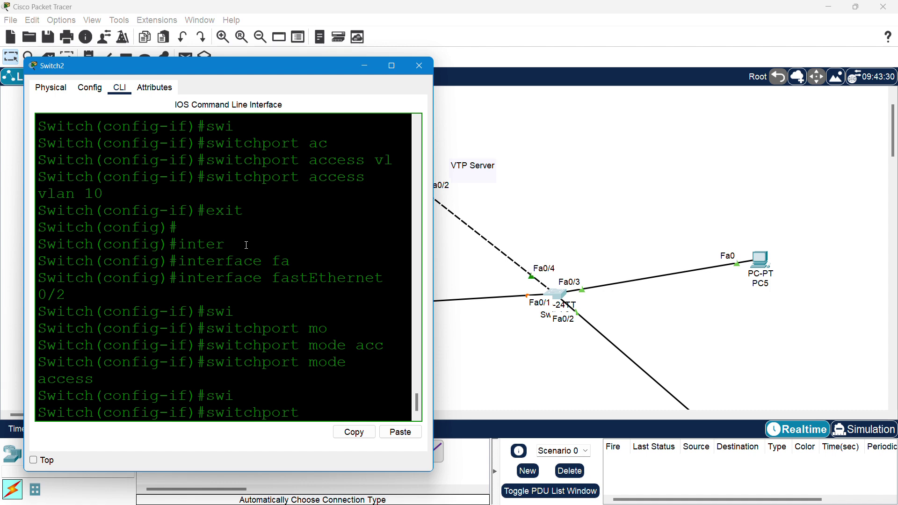
type("ac")
key("Tab")
type("vl")
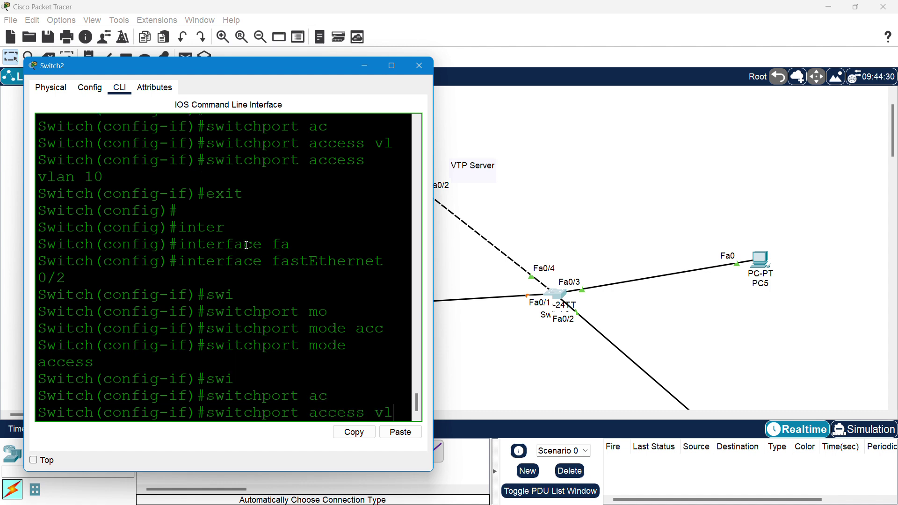
key("Tab")
type("20")
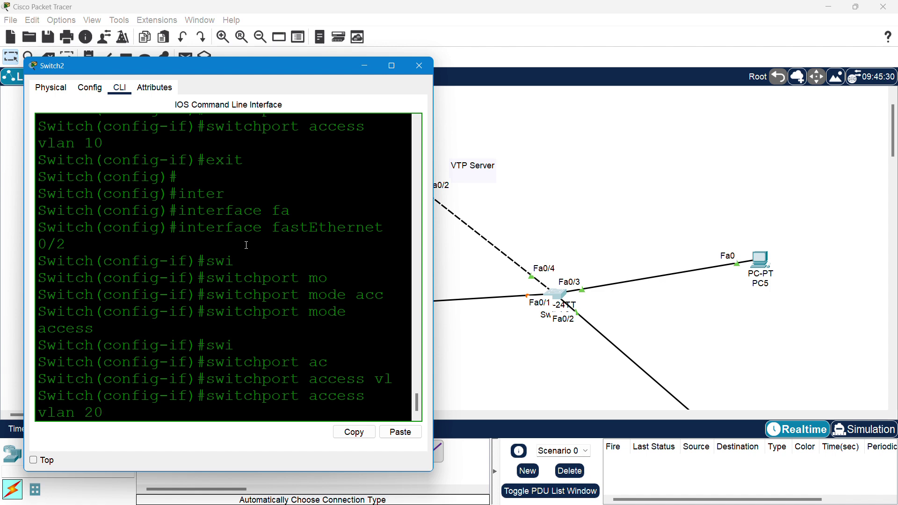
key("Return")
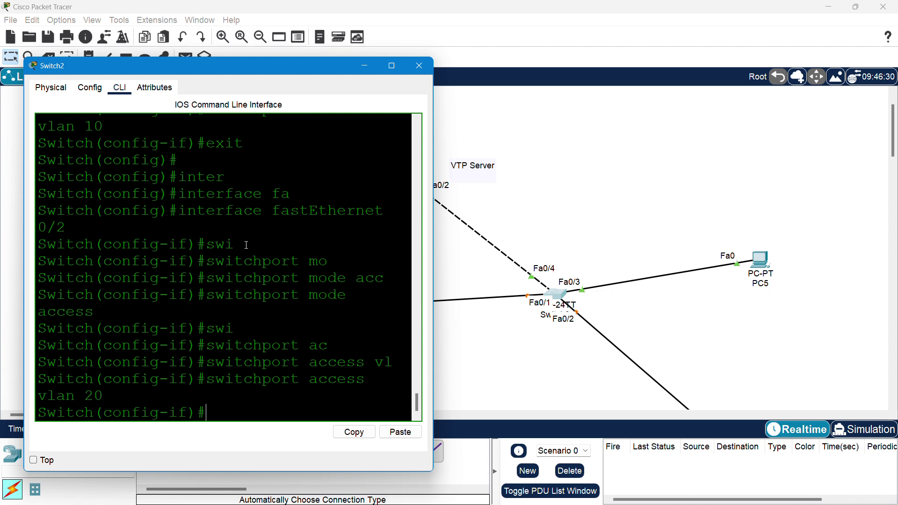
- Exit Fa0/2 back to global configuration and begin typing the next interface command
type("exit")
key("Return")
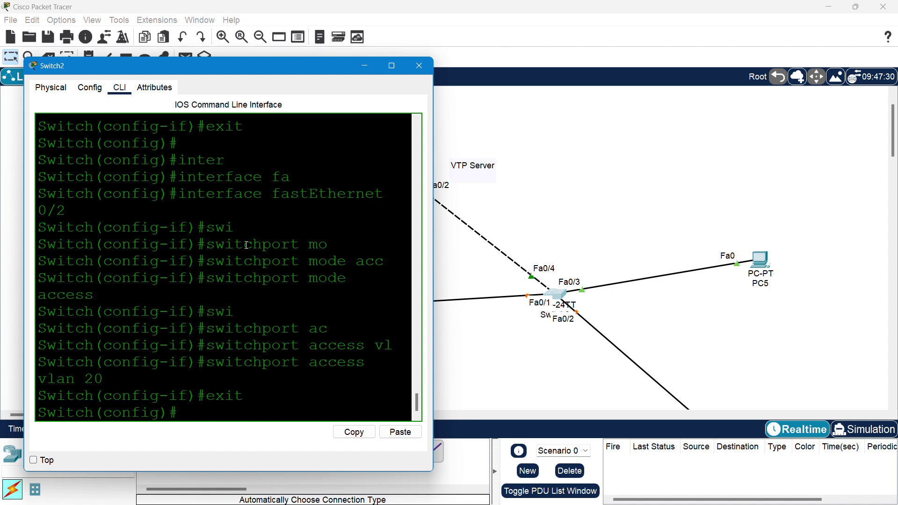
key("Return")
type("sw")
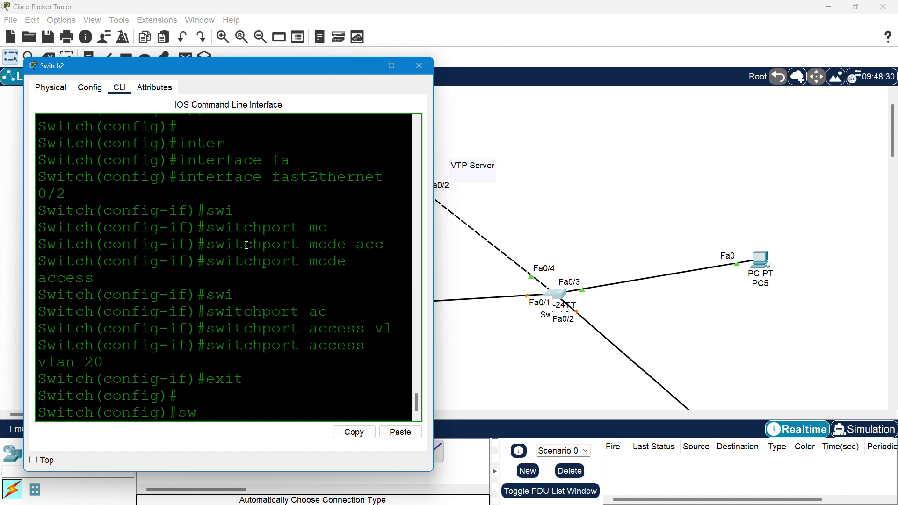
key("BackSpace")
key("BackSpace")
type("intwr")
key("Tab")
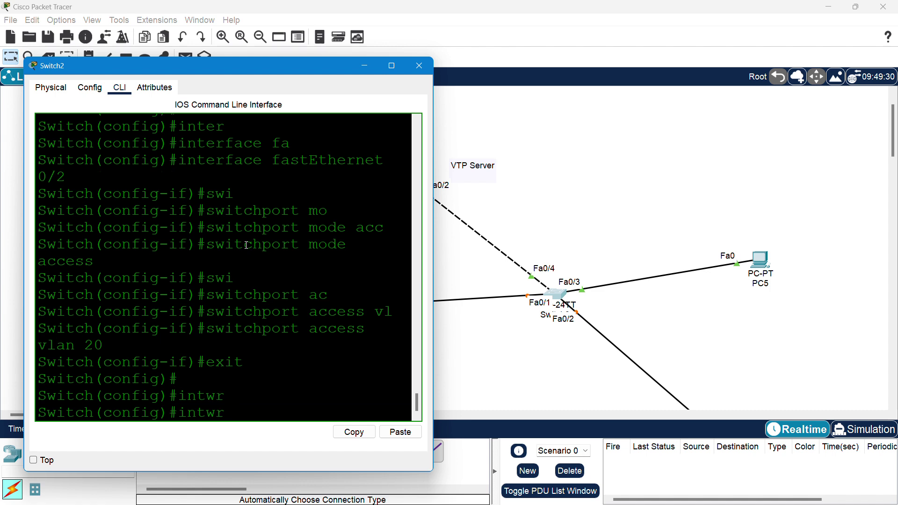
- Select interface FastEthernet 0/3 on Switch2 and set it to switchport mode access
key("BackSpace")
key("BackSpace")
key("BackSpace")
type("te")
key("Tab")
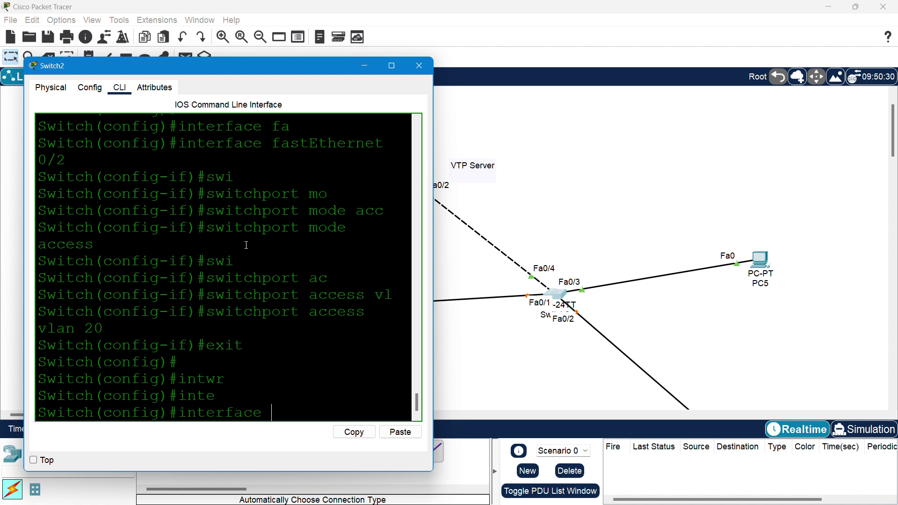
type("fa")
key("Tab")
type("0/")
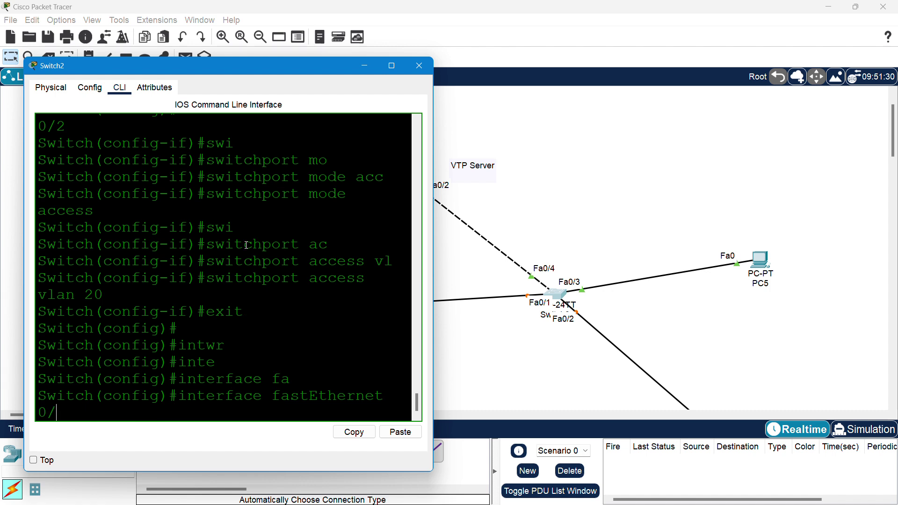
type("3")
key("Return")
type("swi")
key("Tab")
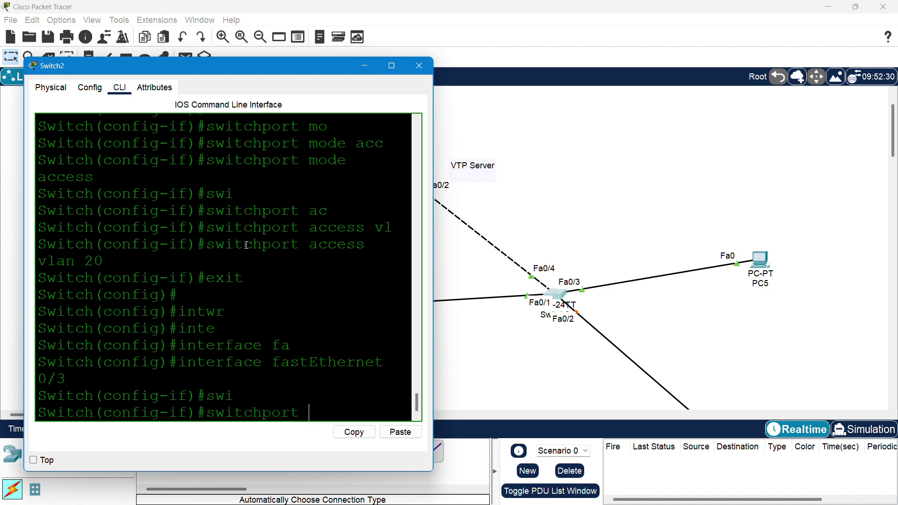
type("mo")
key("Tab")
type("acc")
key("Tab")
key("Return")
- Assign Fa0/3 to access VLAN 30
type("s")
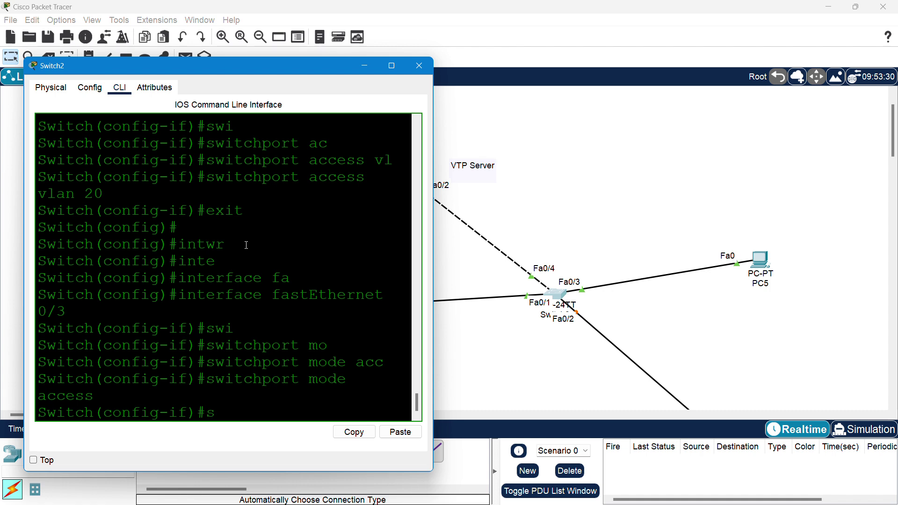
type("wi")
key("Tab")
type("ac")
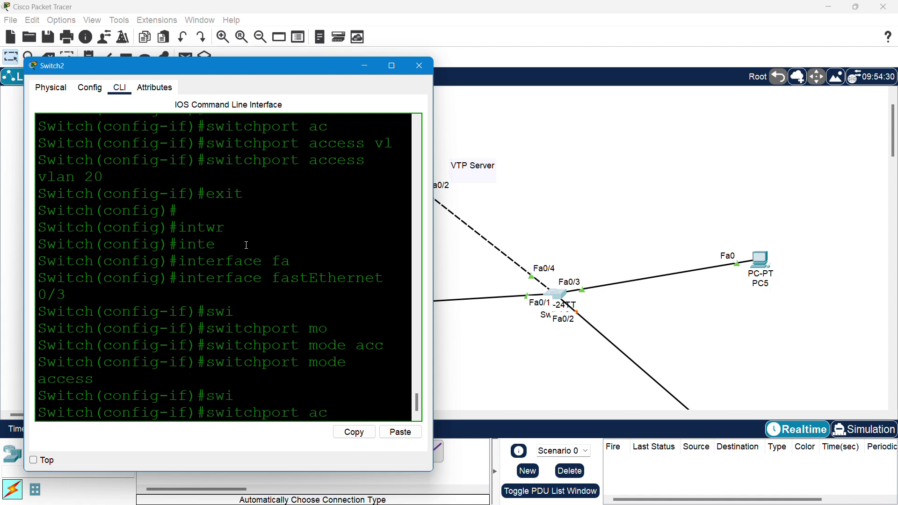
key("Tab")
type("vl")
key("Tab")
type("30")
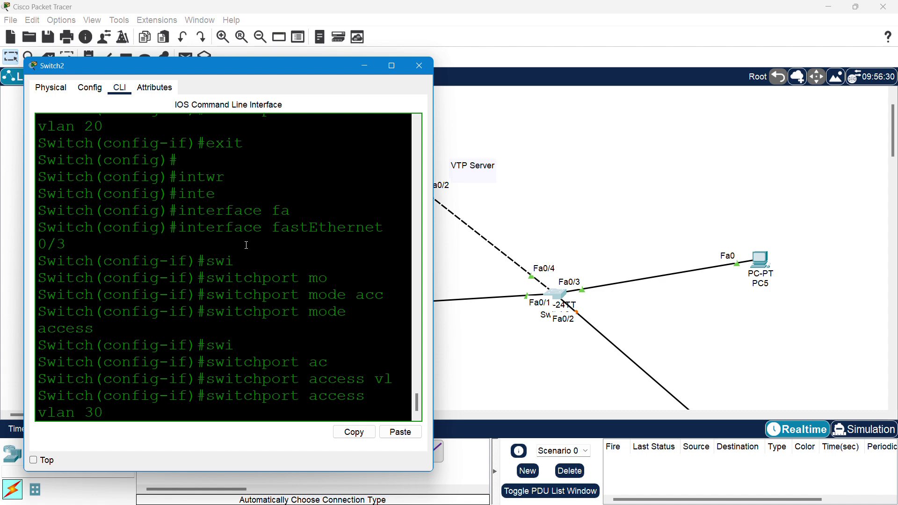
key("Return")
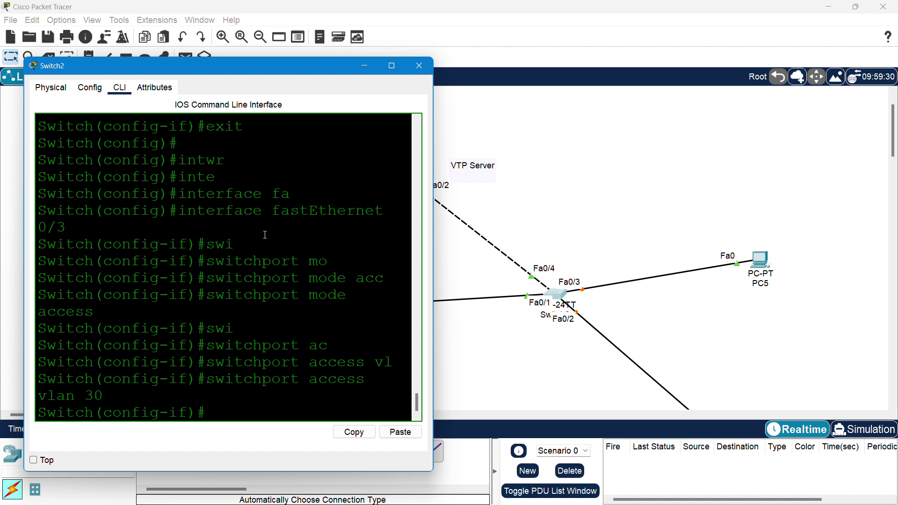
- Close the Switch2 CLI window so the Router0, switch and PC topology is fully visible
left_click(419, 66)
scroll(412, 106, "up", 2)
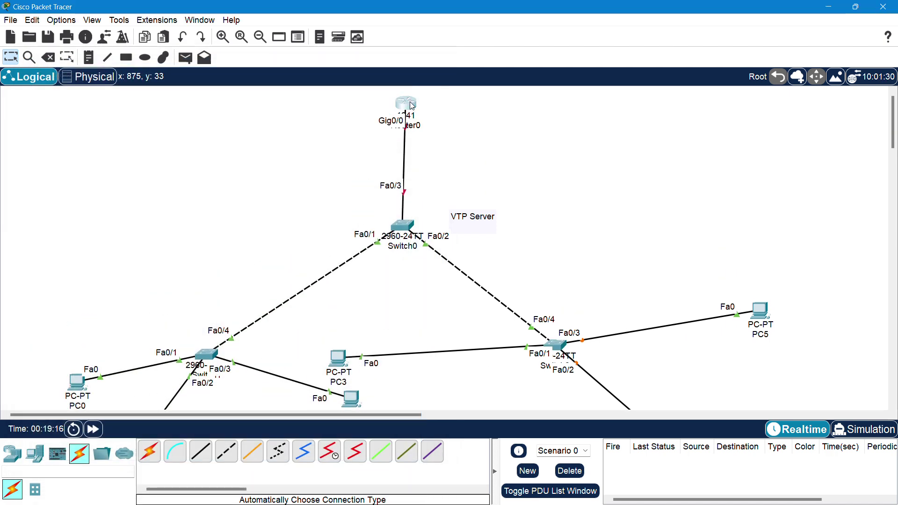
- Open Router0's command line and answer 'no' to the initial configuration dialog
left_click(406, 103)
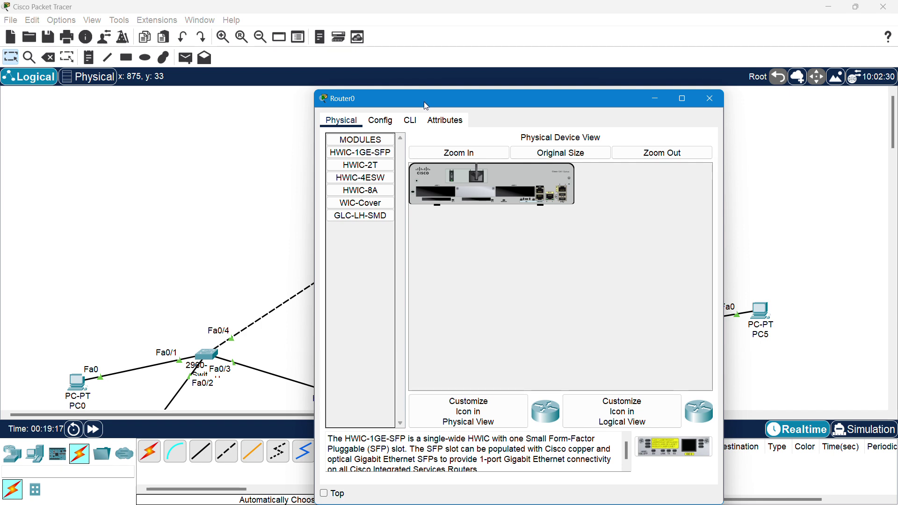
left_click_drag(424, 102, 556, 60)
left_click(536, 75)
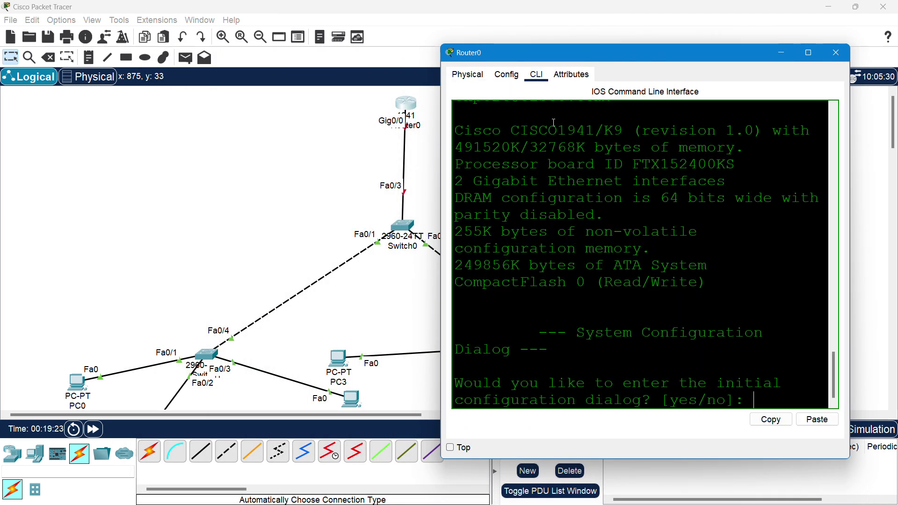
type("no")
key("Return")
- Run enable and configure terminal to reach global configuration mode
key("Return")
key("Return")
key("Return")
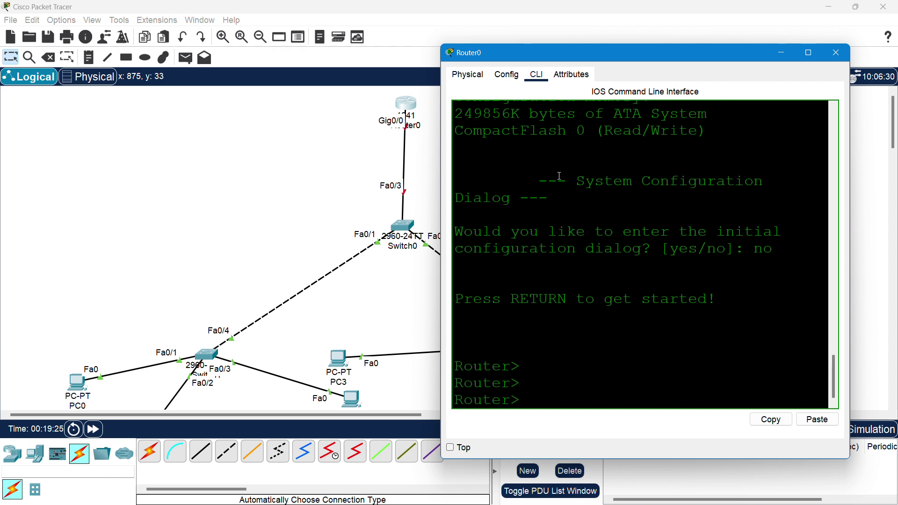
type("en")
key("Return")
type("c")
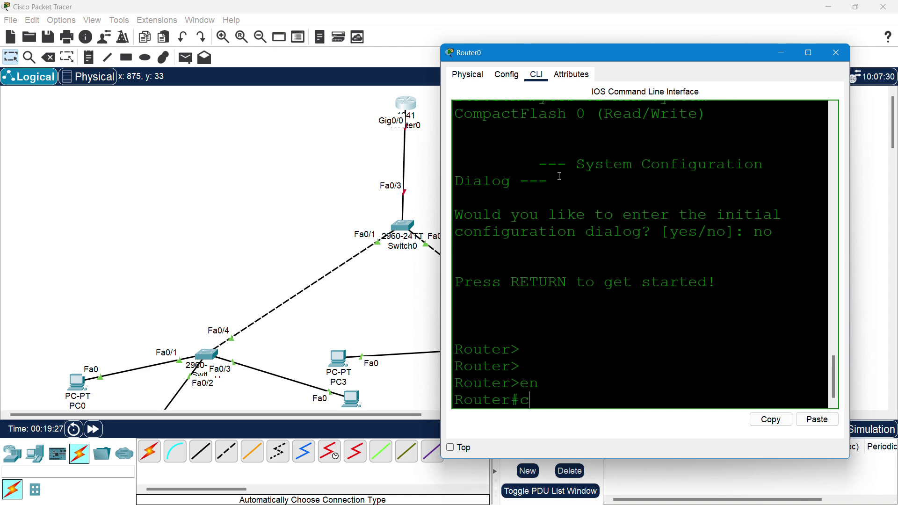
type("onf")
key("Tab")
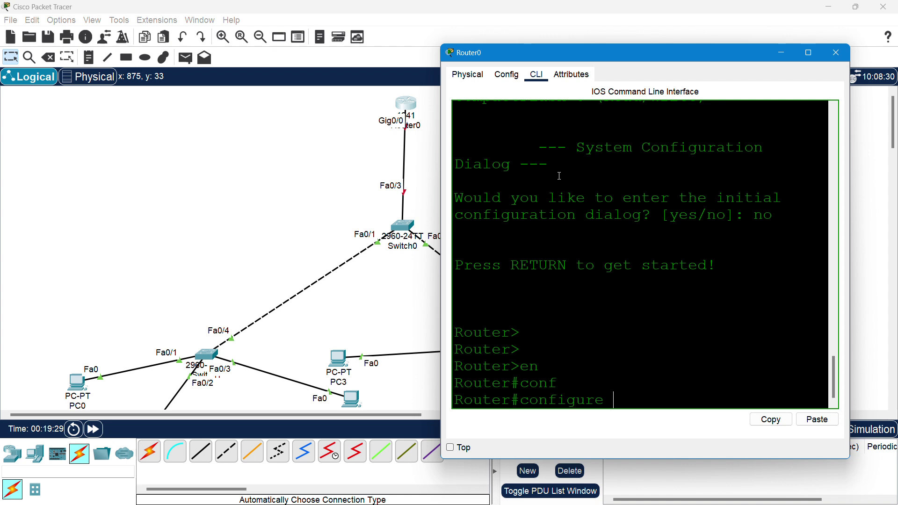
type("te")
key("Tab")
key("Return")
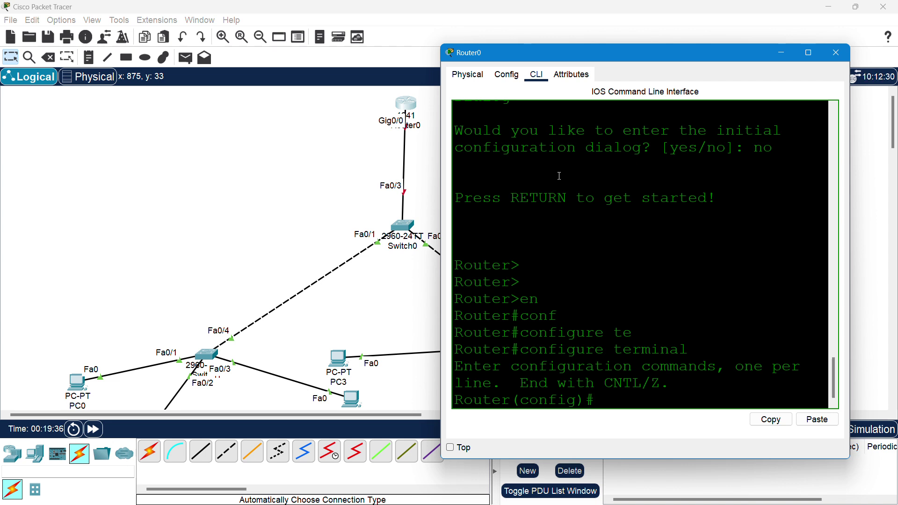
- Enable Router0's GigabitEthernet0/0 with no shutdown, then exit the interface
type("nte")
key("Tab")
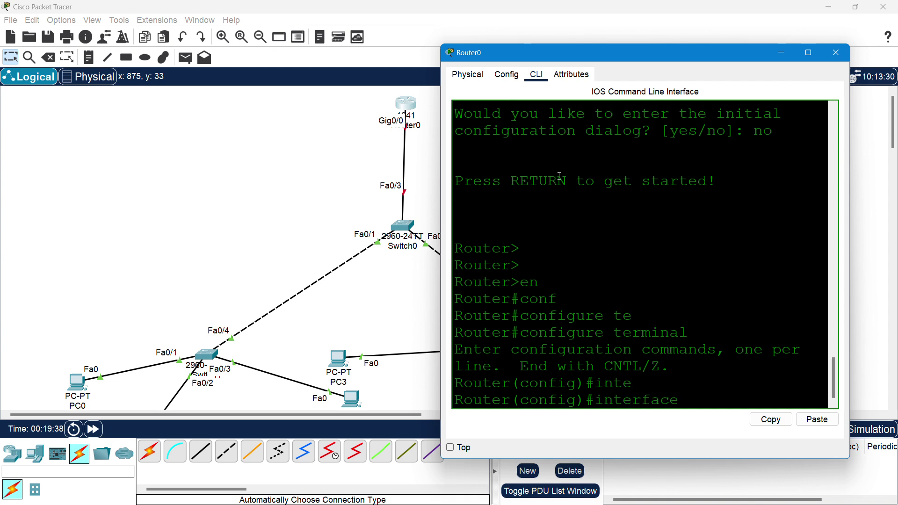
type("gi")
key("Tab")
type("0/0")
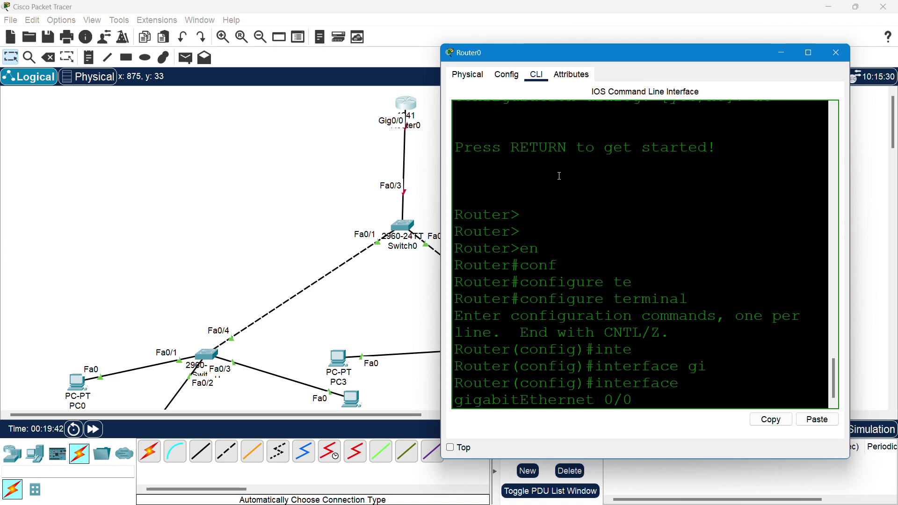
key("Return")
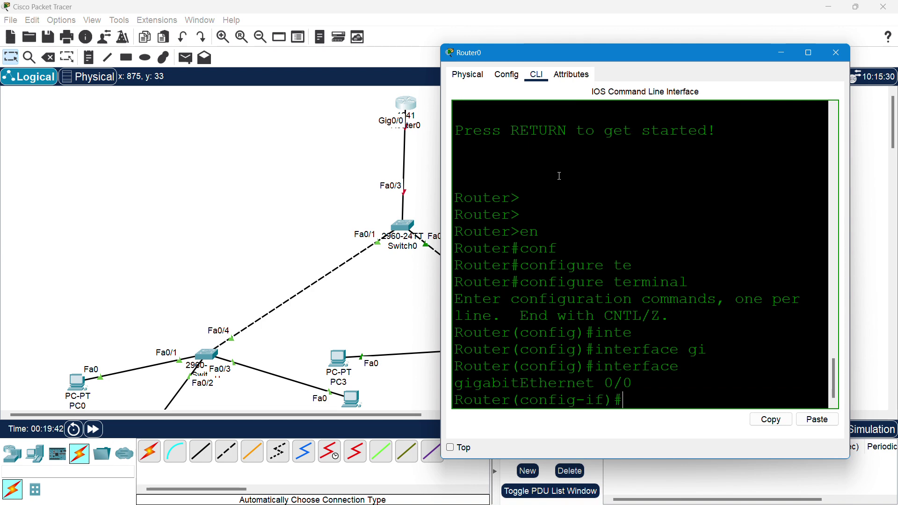
type("no shut")
key("Return")
key("Return")
key("Return")
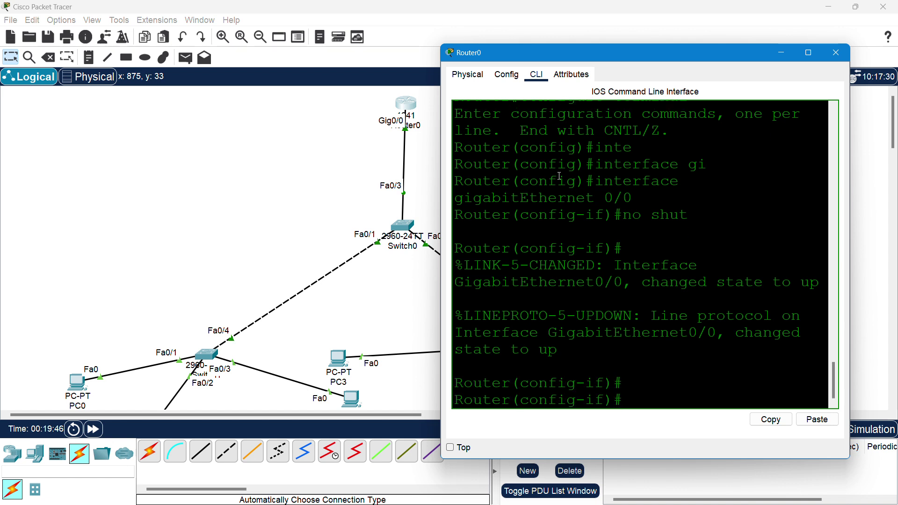
type("exit")
key("Return")
- Create subinterface GigabitEthernet0/0.10 with encapsulation dot1Q 10
type("inter")
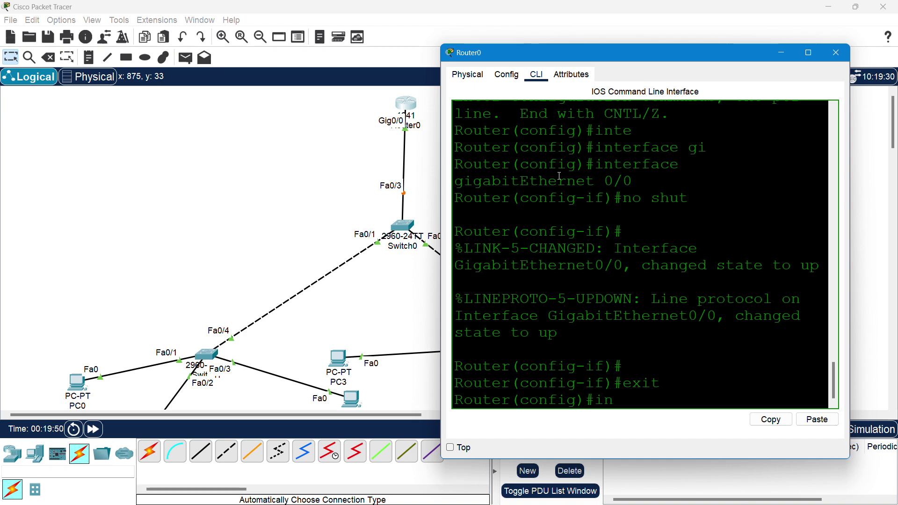
key("Tab")
type("gi")
key("Tab")
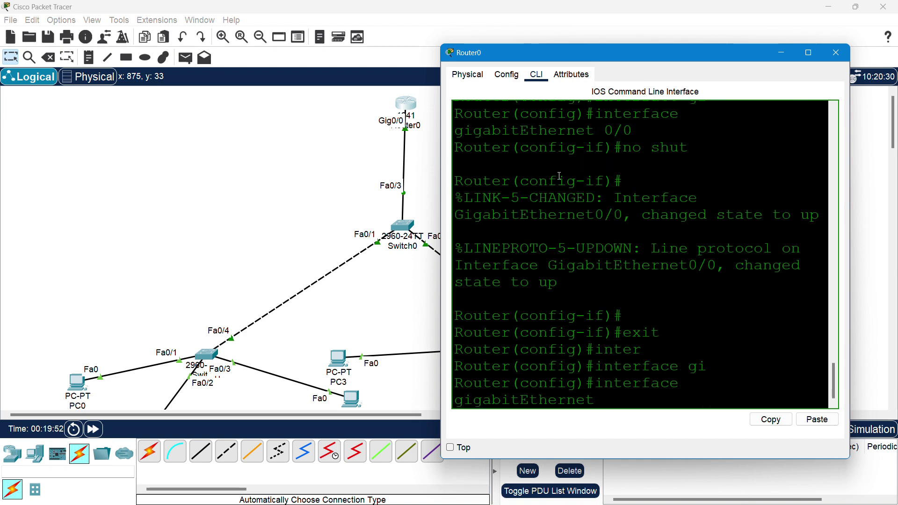
type("0/0.")
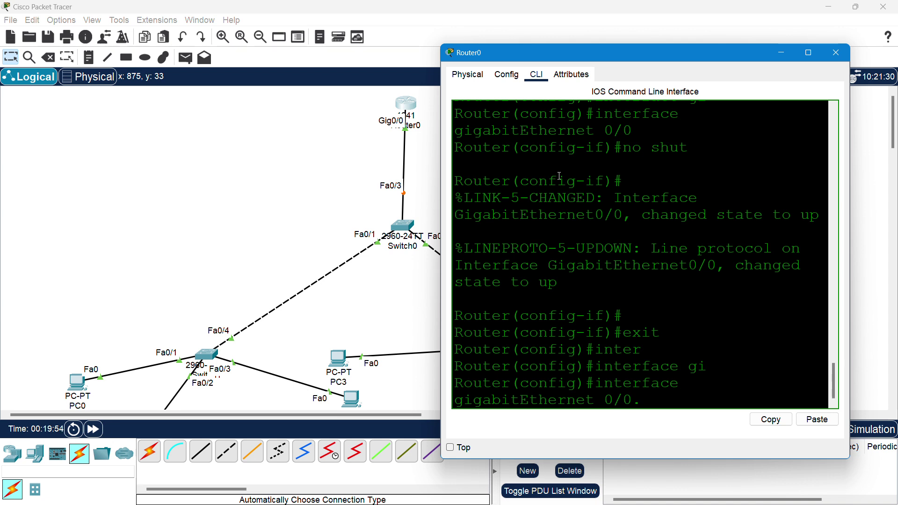
type("10")
key("Return")
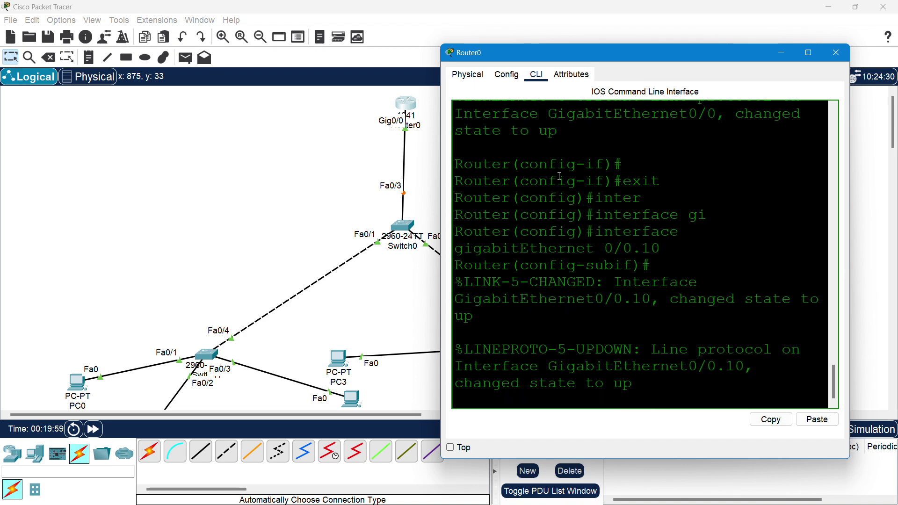
key("Return")
key("Return")
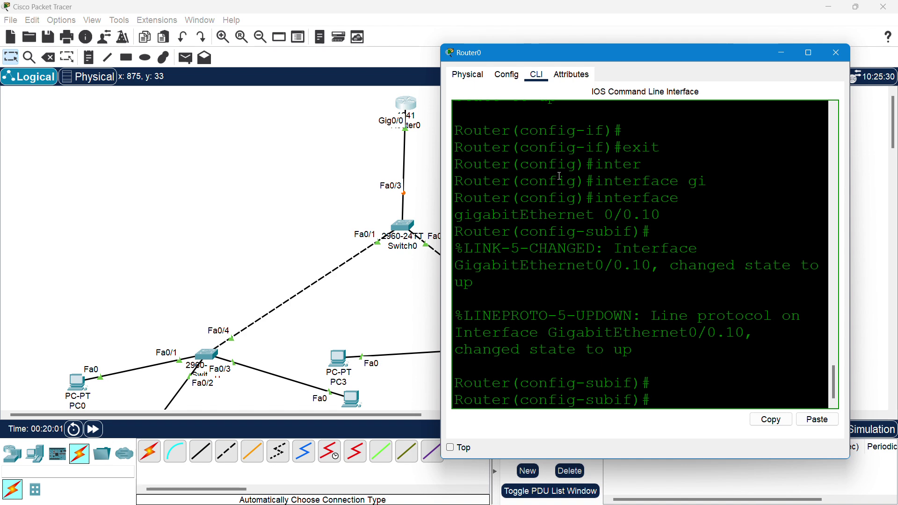
type("en")
key("Tab")
type("do")
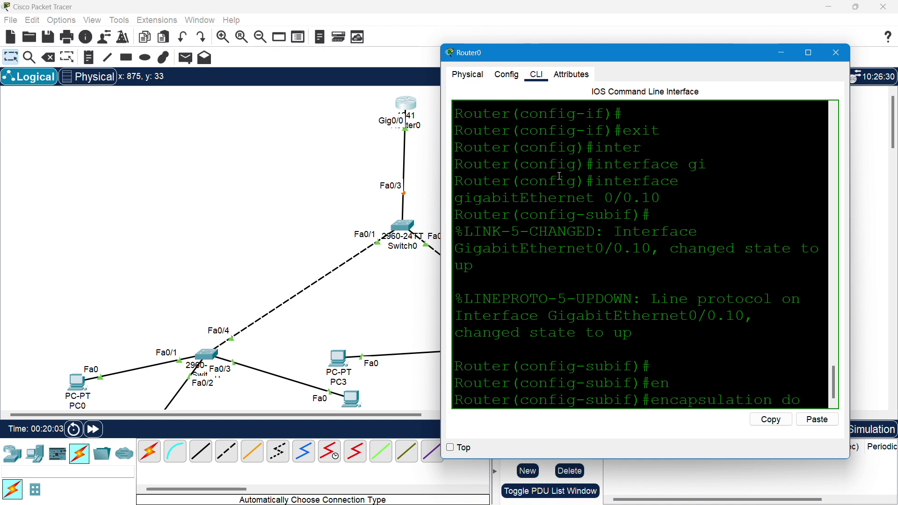
key("Tab")
type("10")
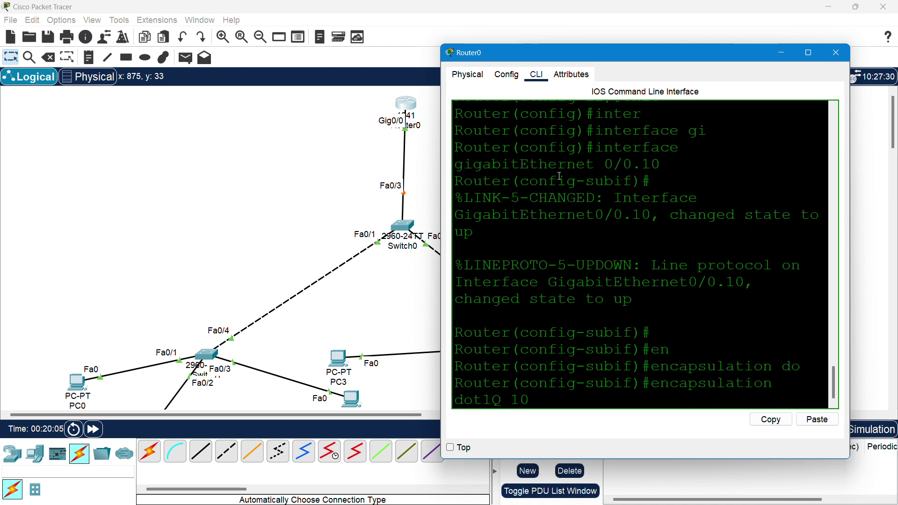
key("Return")
- Assign 192.168.1.254 255.255.255.0 to Gi0/0.10 and exit to global configuration
type("ip")
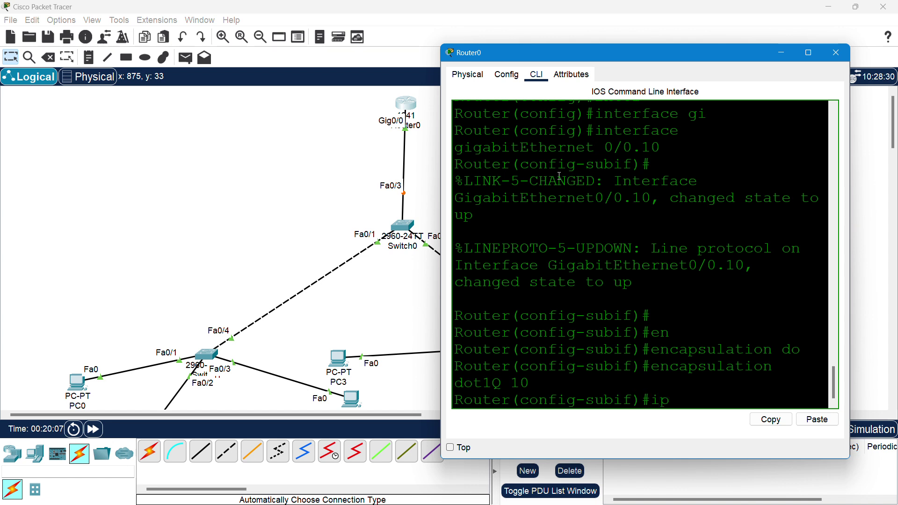
key("Tab")
type("ad")
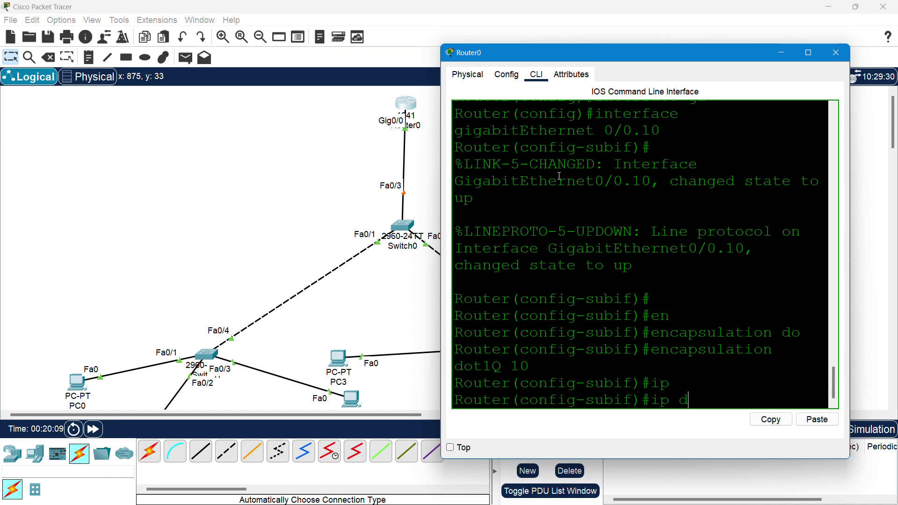
key("Tab")
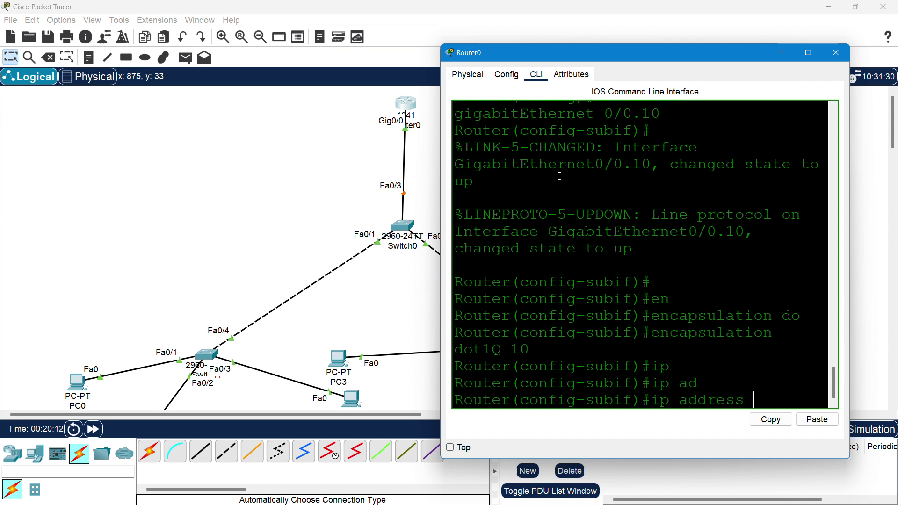
type("192.168.1")
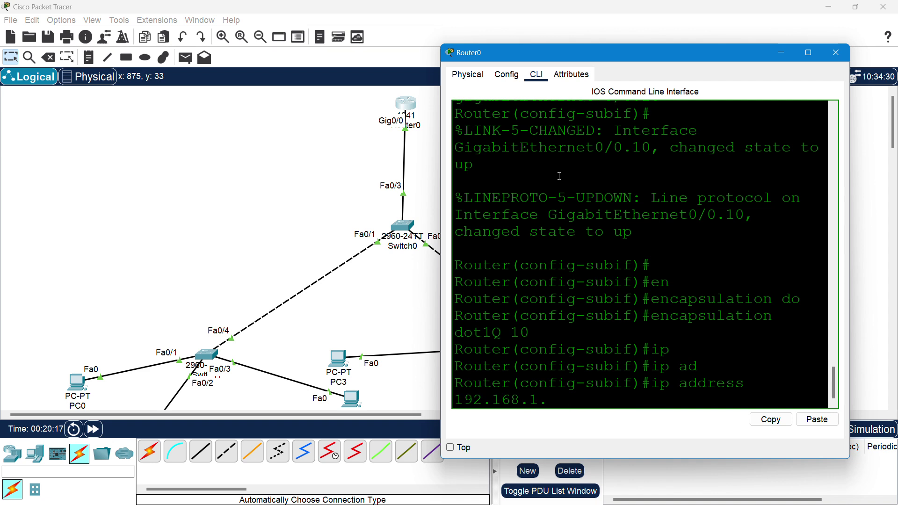
type(".254 255.255.255.0")
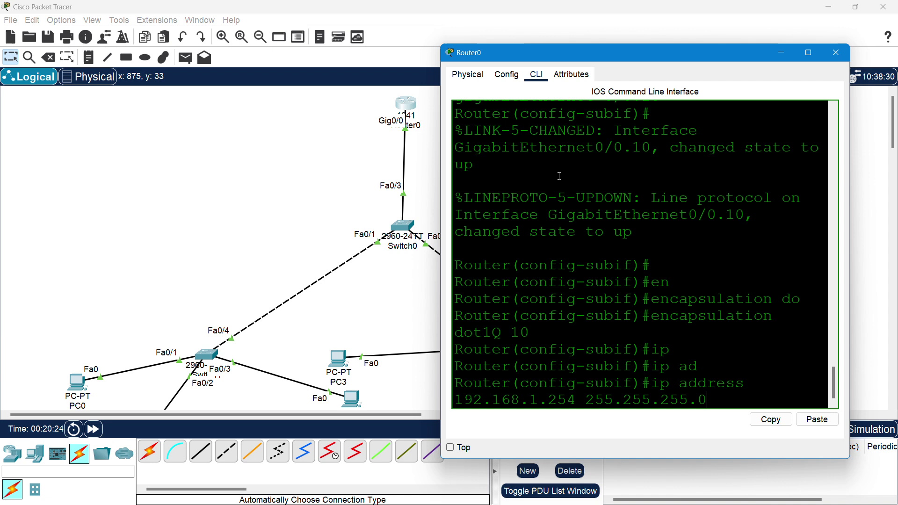
key("Return")
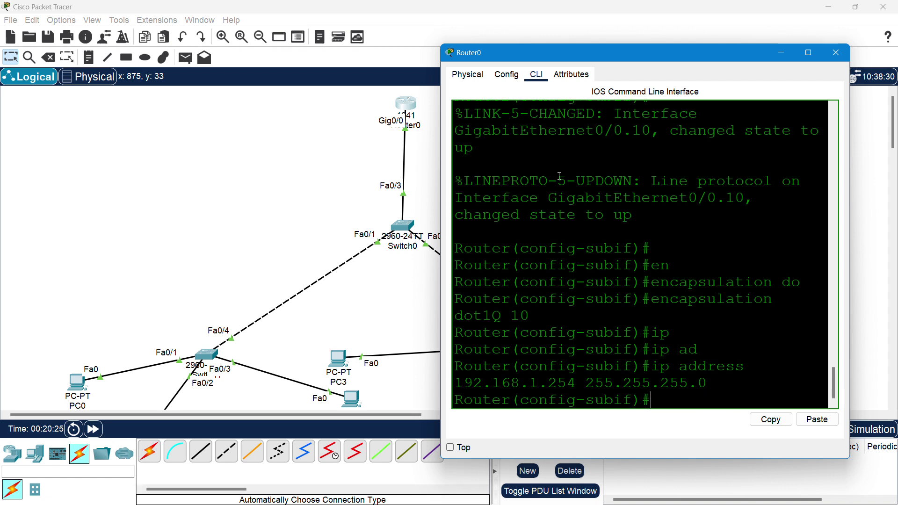
type("exite")
key("BackSpace")
key("Return")
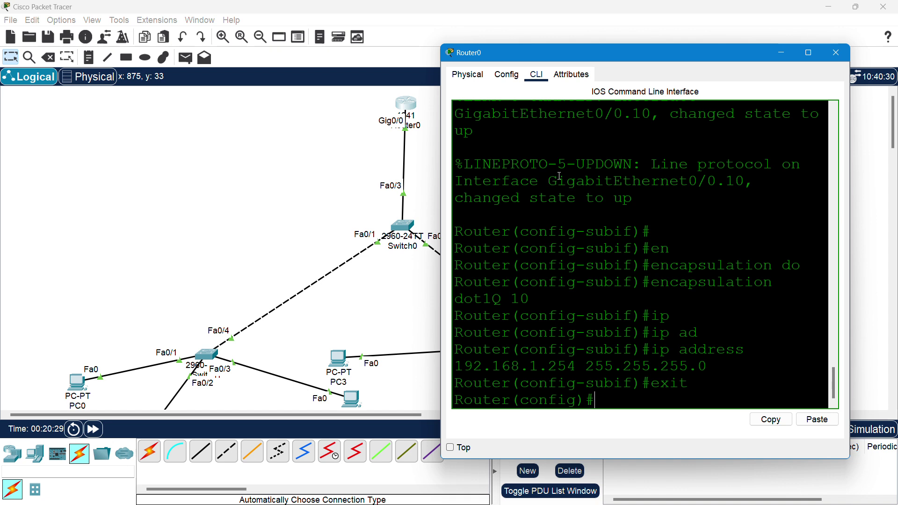
- Create subinterface GigabitEthernet0/0.20 with encapsulation dot1Q 20
type("inter")
key("Tab")
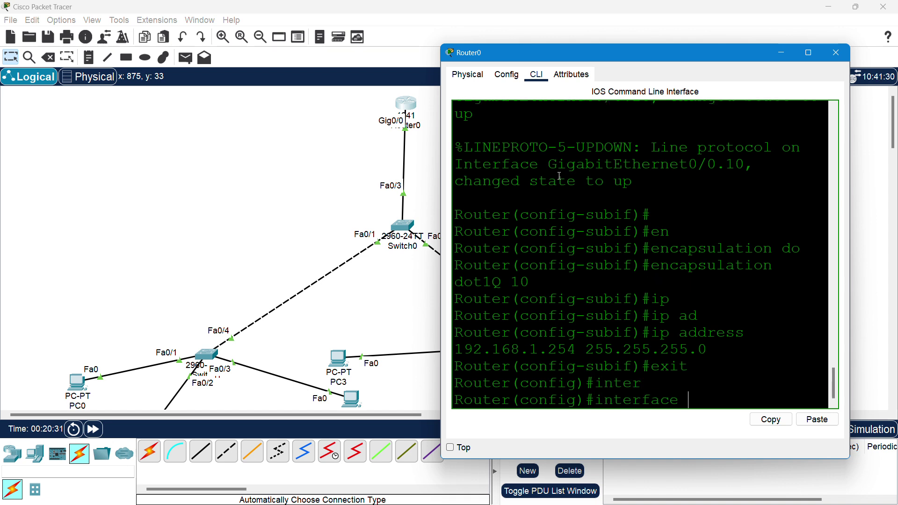
type("gi")
key("Tab")
type("0/0")
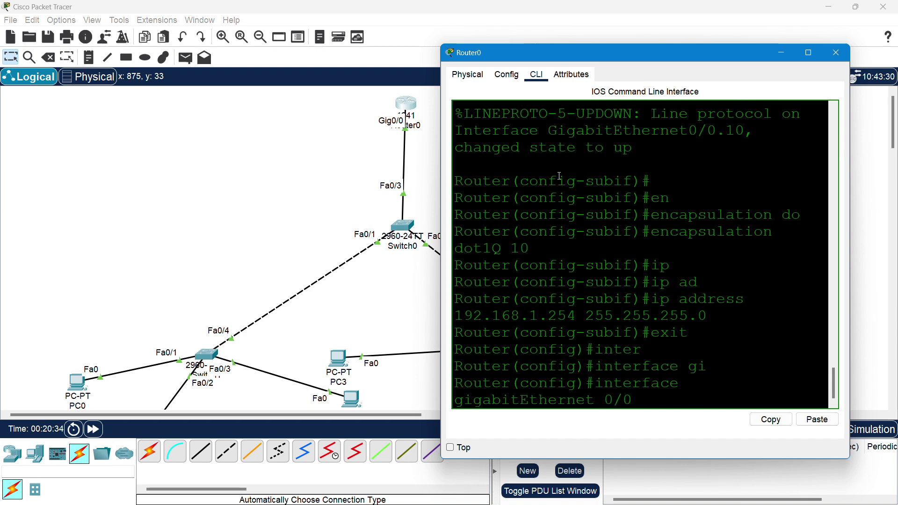
type(".20")
key("Return")
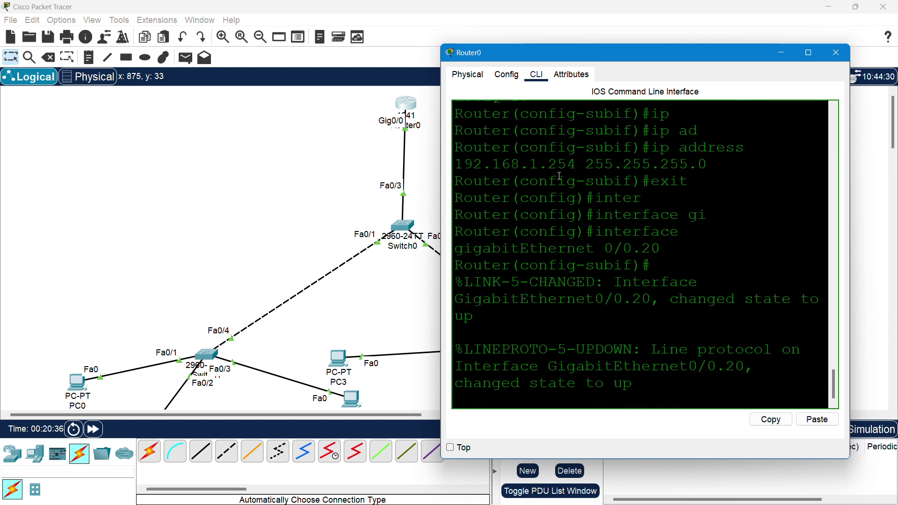
key("Return")
key("Return")
type("en")
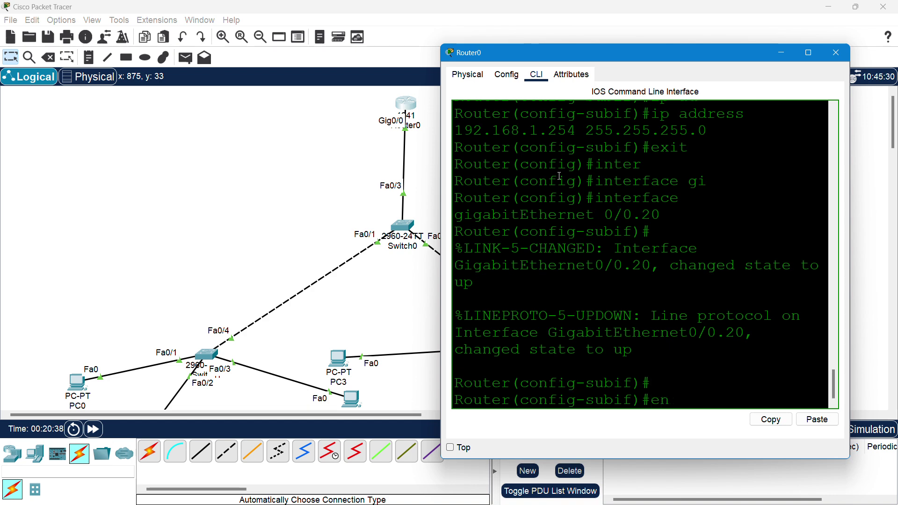
key("Tab")
type("do")
key("Tab")
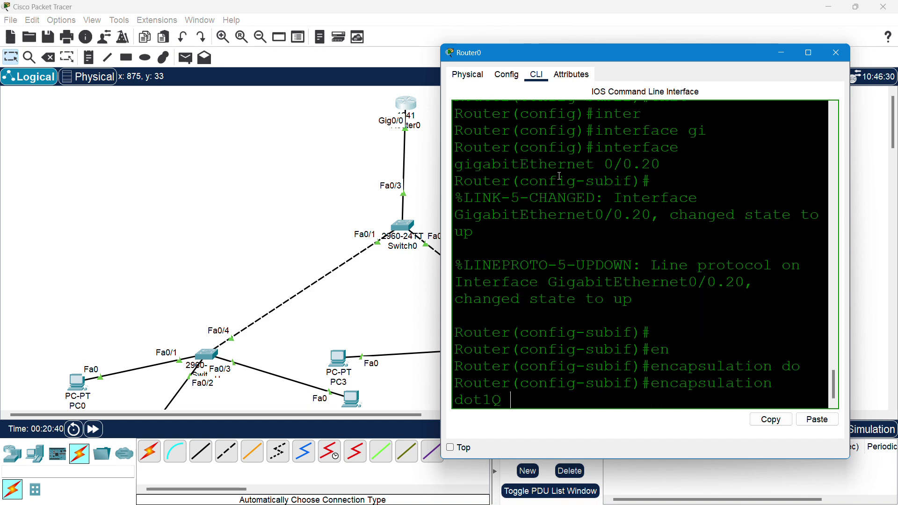
type("20")
key("Return")
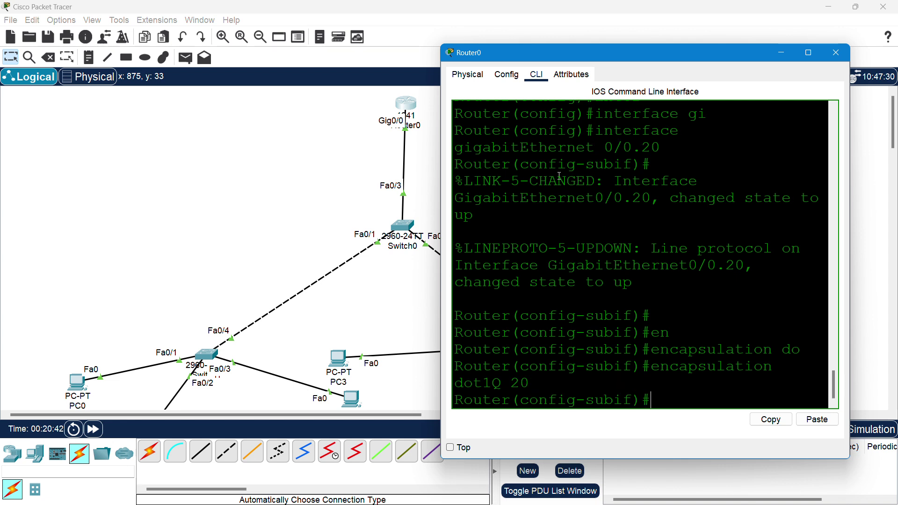
- Assign 192.168.20.254 255.255.255.0 to Gi0/0.20 and exit to global configuration
type("ip ad")
key("Tab")
type("192.1")
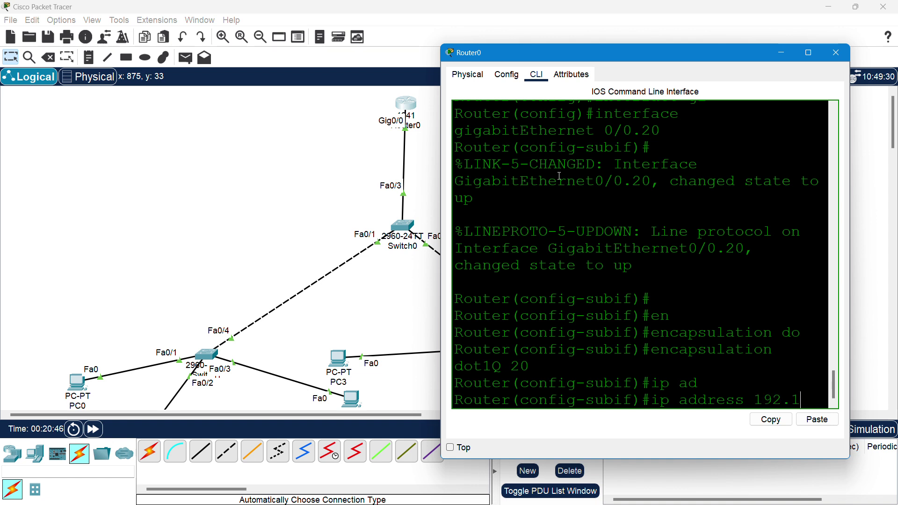
type("68.20.")
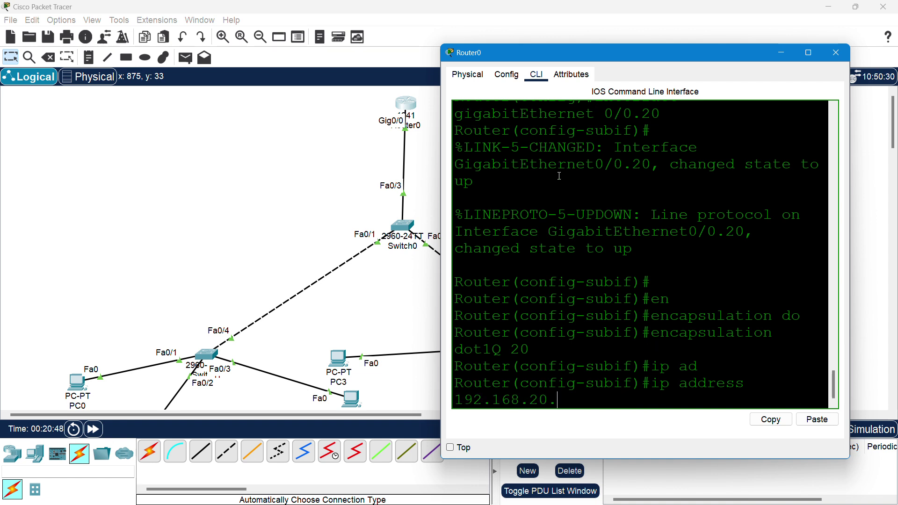
type("254 255.255.2")
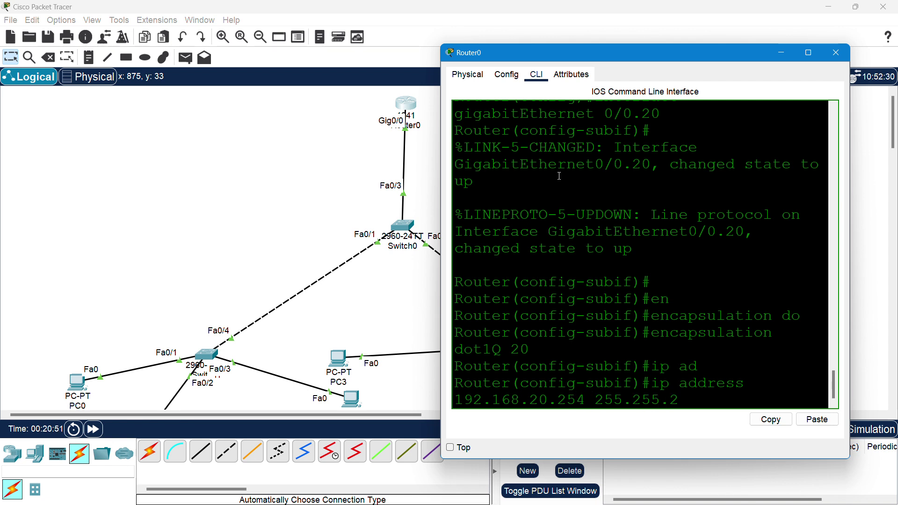
type("55.0")
key("Return")
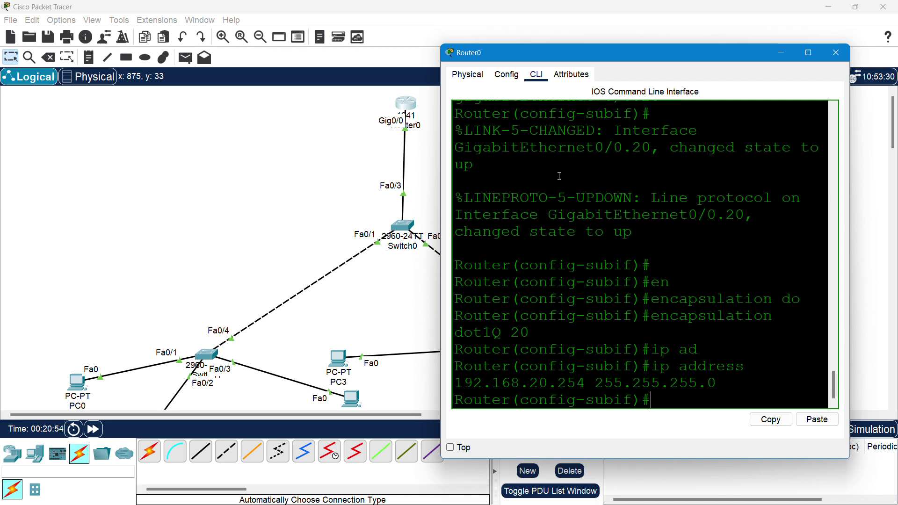
type("e")
left_click(389, 22)
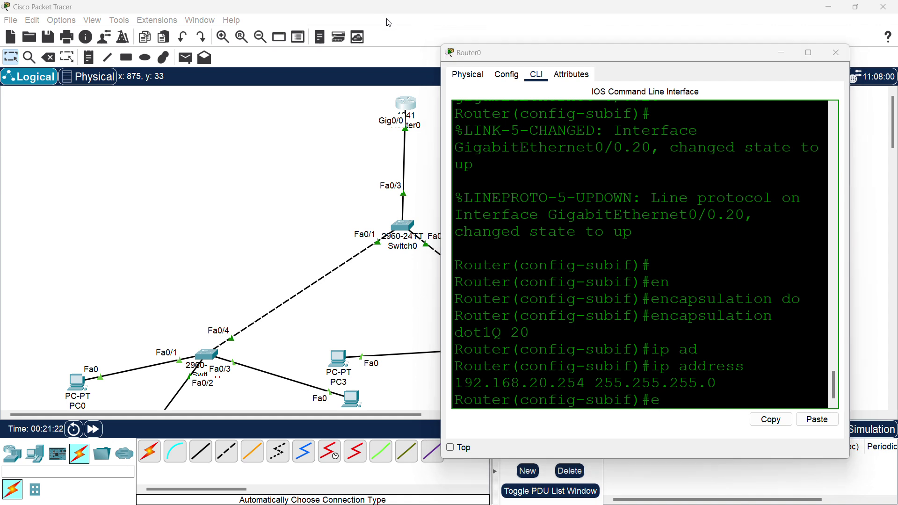
left_click(680, 403)
type("xi")
key("Tab")
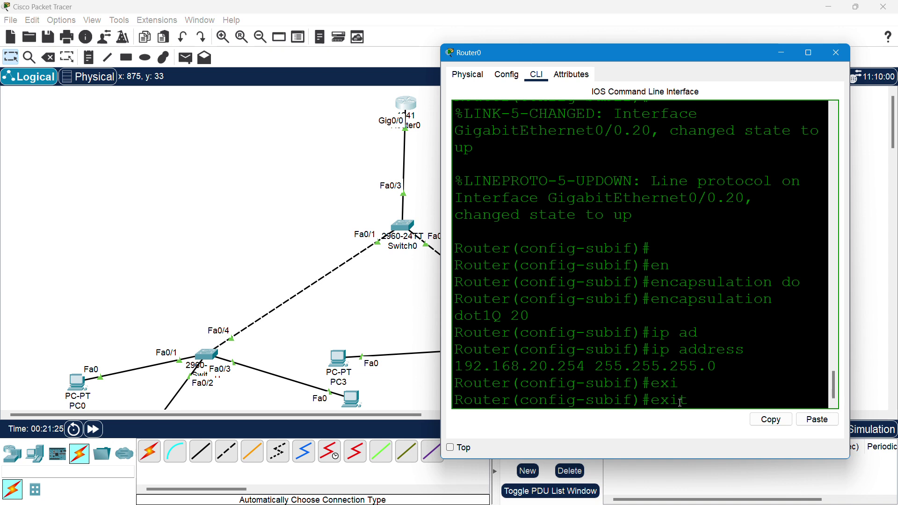
key("Return")
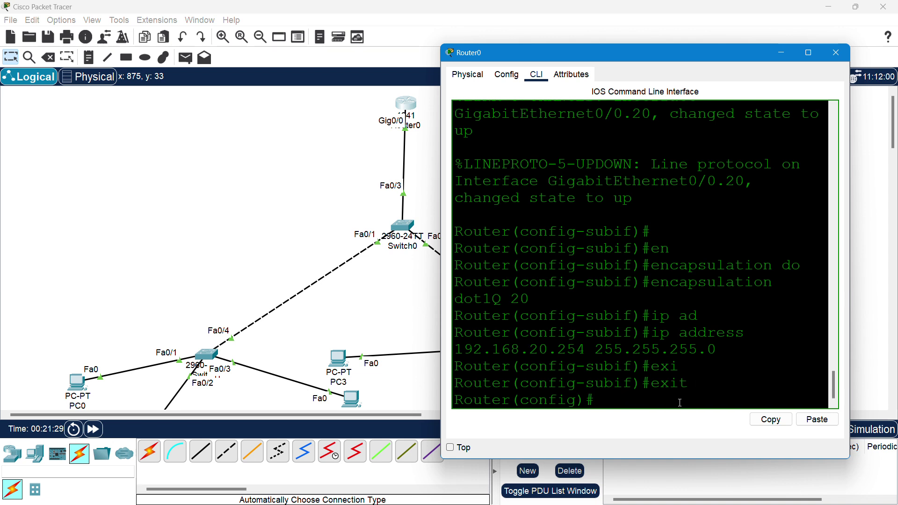
- Create subinterface GigabitEthernet0/0.30 with encapsulation dot1Q 30
type("inter")
key("Tab")
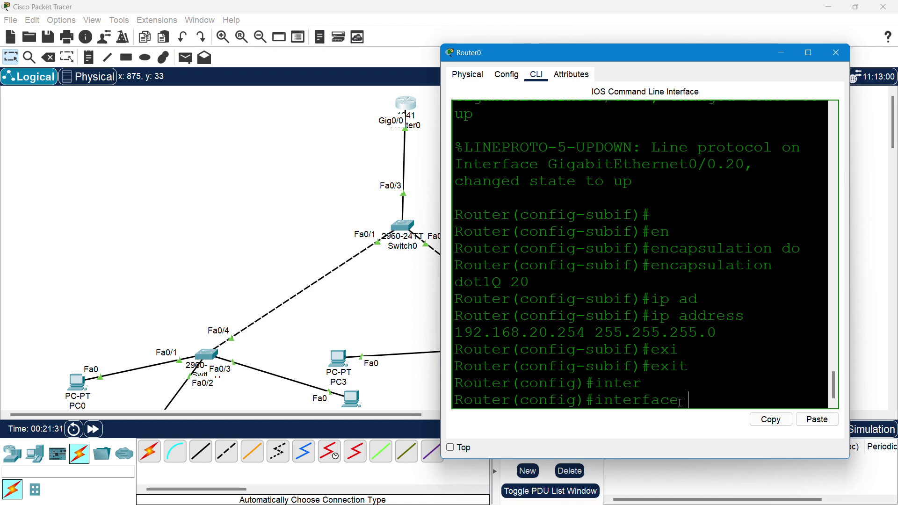
type("gi")
key("Tab")
type("0/0")
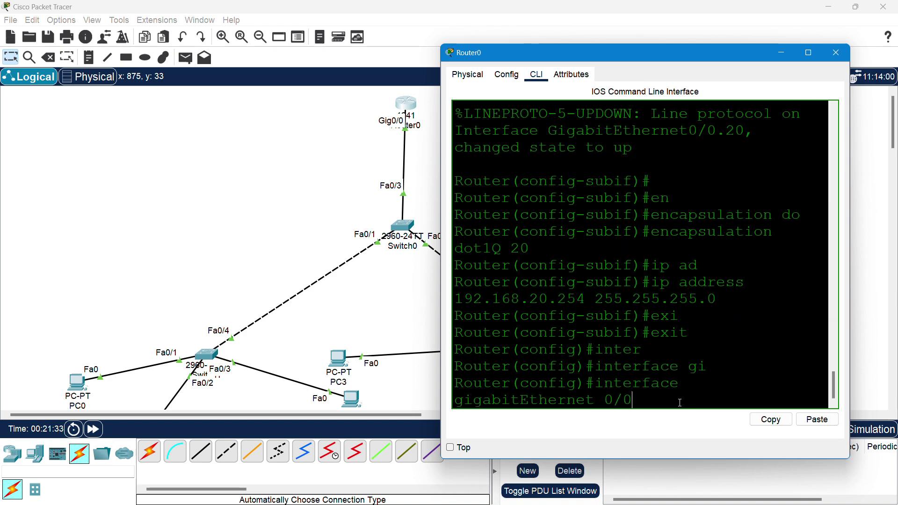
type(".30")
key("Return")
key("Return")
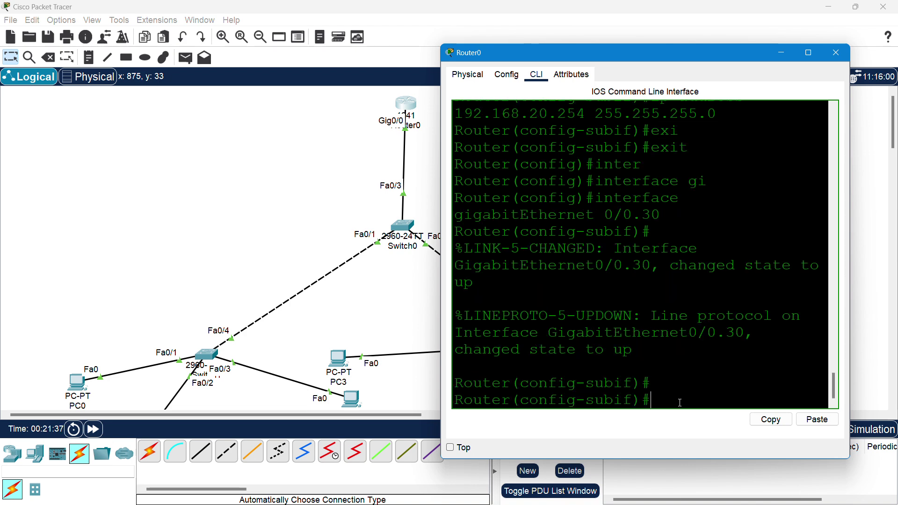
type("enc")
key("Tab")
type("do")
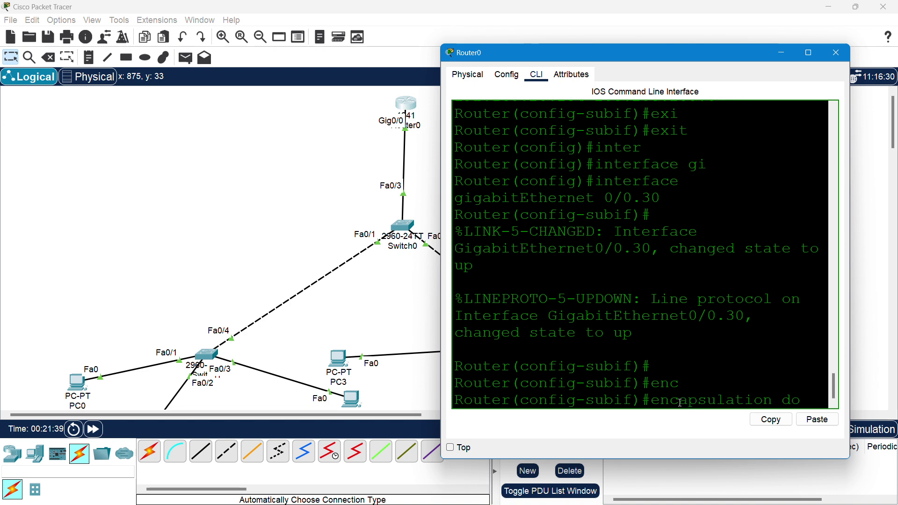
key("Tab")
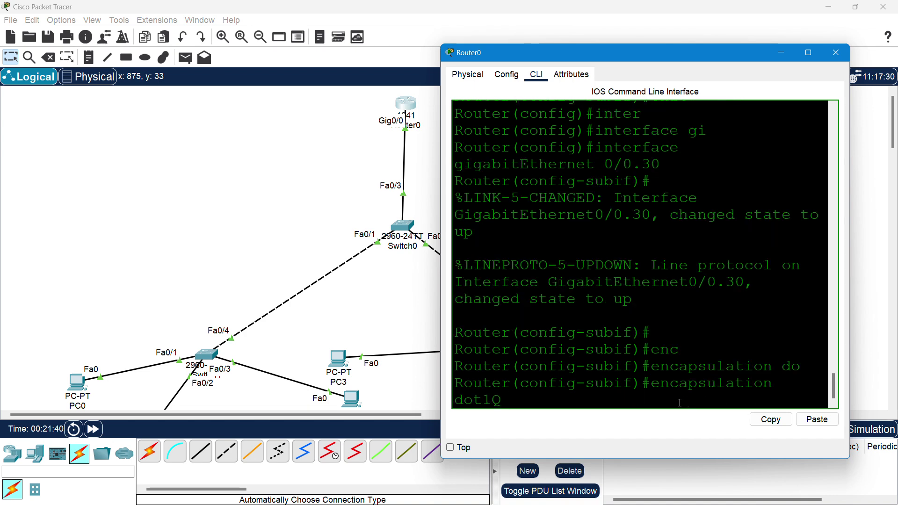
type("30")
key("Return")
- Give Gi0/0.30 the address 192.168.3.254 255.255.255.0, correcting a conflicting 192.168.1.254 attempt
type("ip")
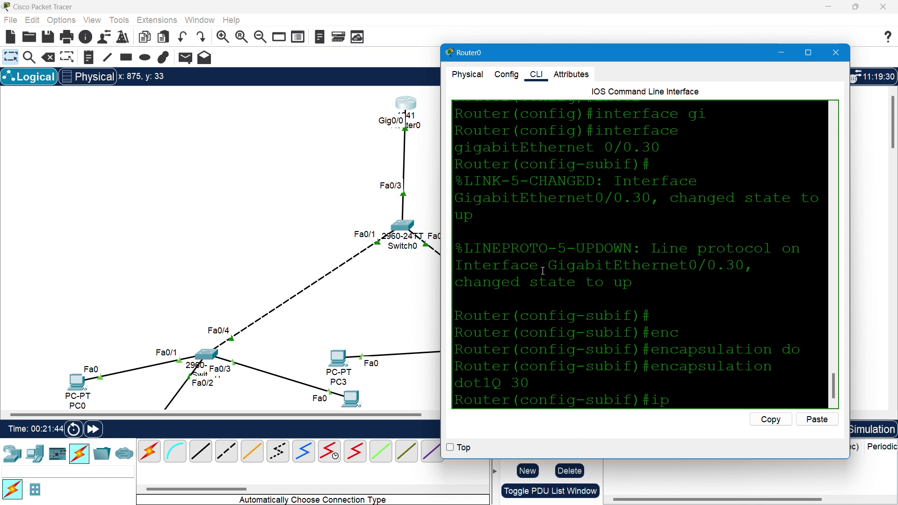
left_click_drag(437, 234, 181, 233)
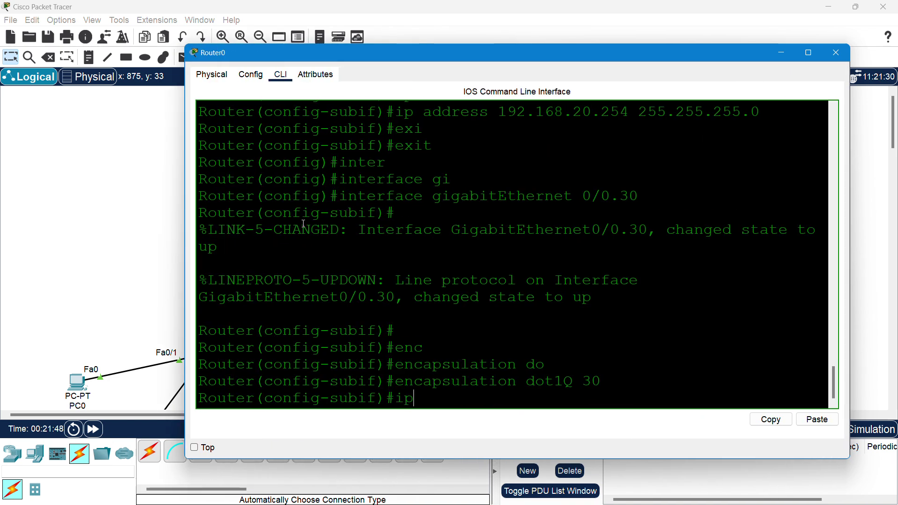
scroll(304, 224, "up", 3)
scroll(304, 224, "up", 5)
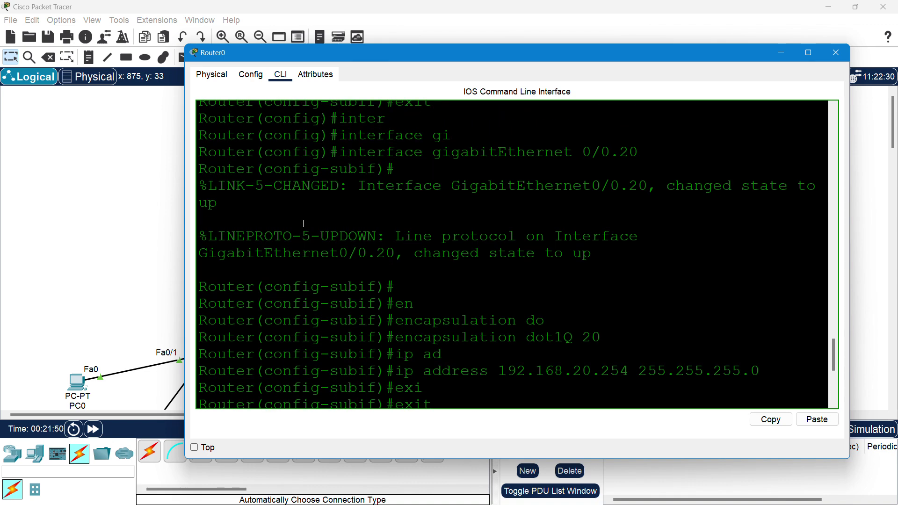
scroll(304, 223, "up", 1)
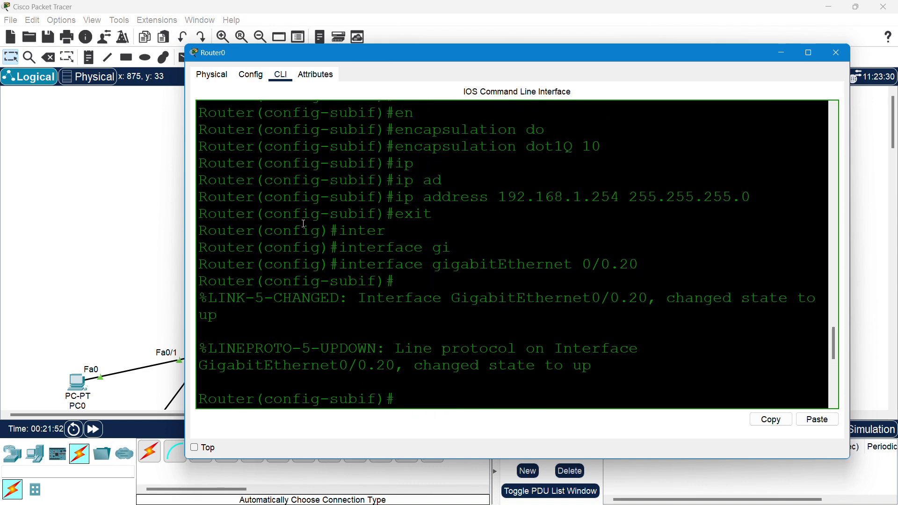
scroll(304, 224, "down", 4)
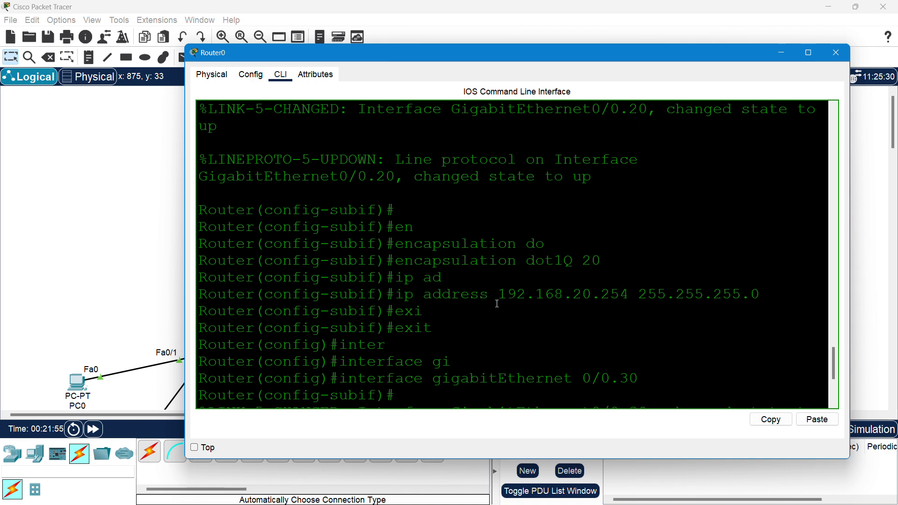
scroll(538, 302, "down", 3)
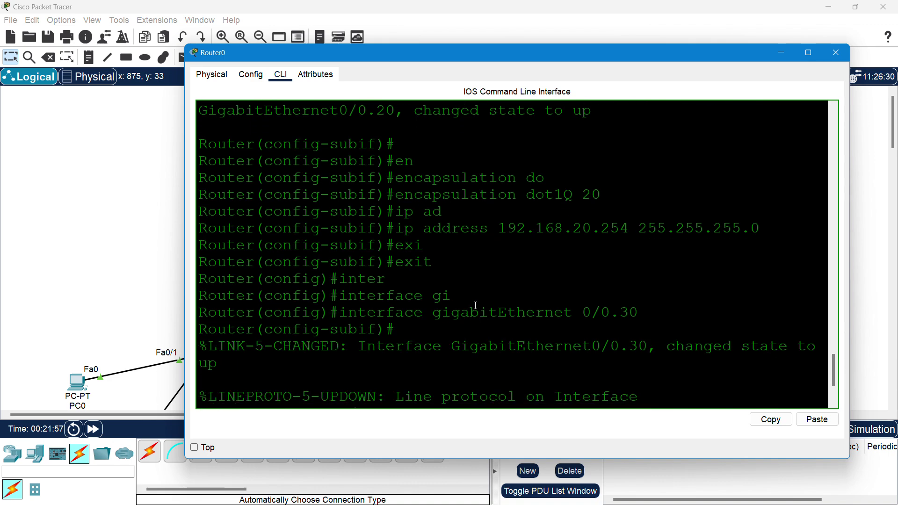
scroll(475, 305, "down", 1)
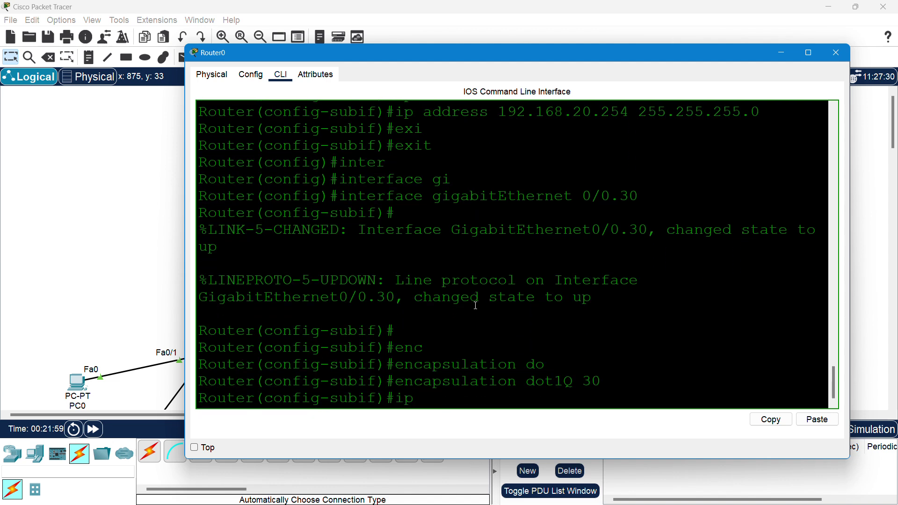
key("BackSpace")
type("p ad")
key("Tab")
type("192.168.1.")
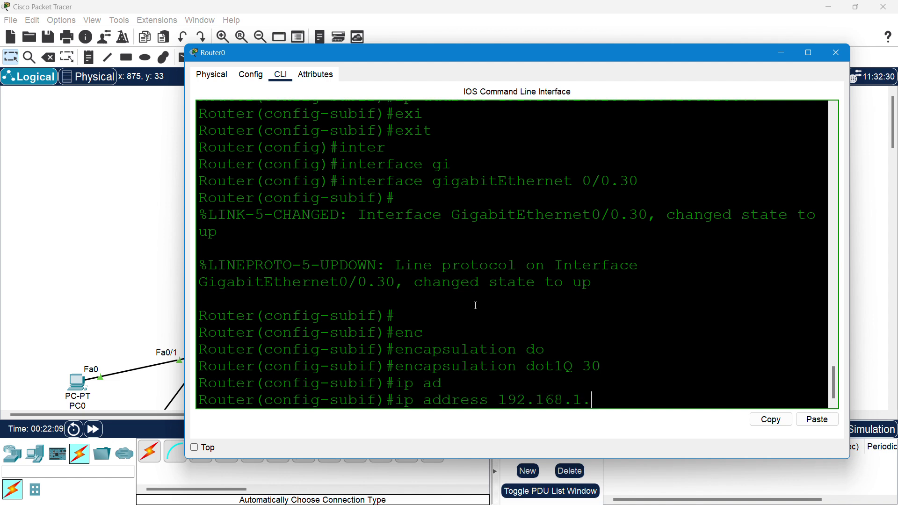
type("254 255.255")
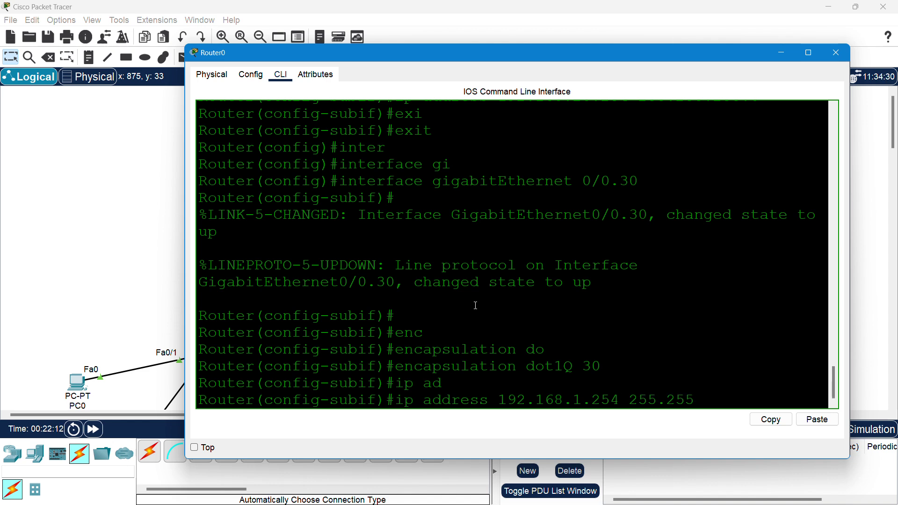
type(".255.0")
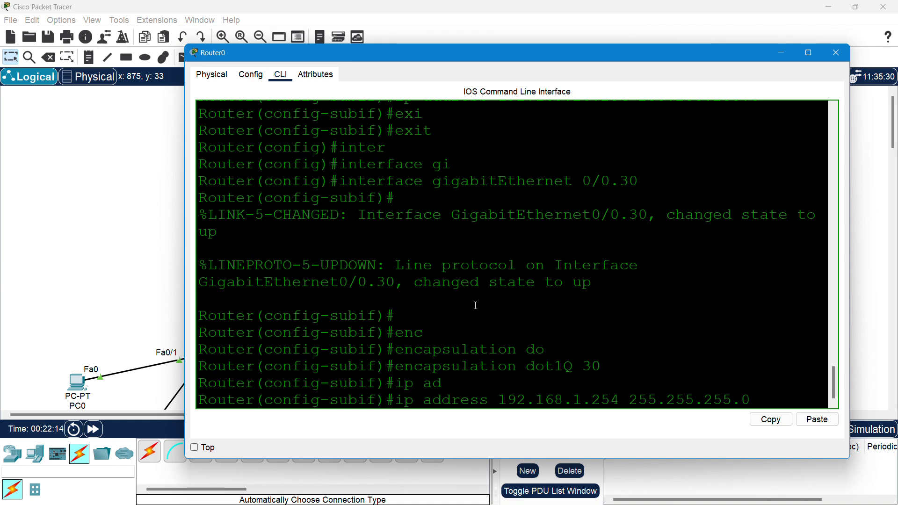
key("Return")
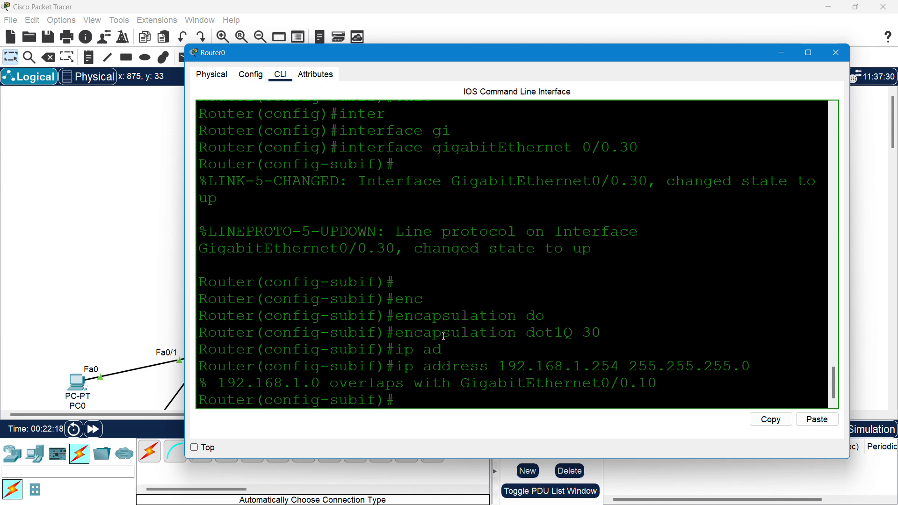
key("Up")
key("Left")
key("Left")
key("Left")
key("Left")
key("Left")
key("Left")
key("Left")
key("Left")
key("Left")
key("Left")
key("Left")
key("Left")
key("Left")
key("Left")
key("Left")
key("Left")
key("Left")
key("Left")
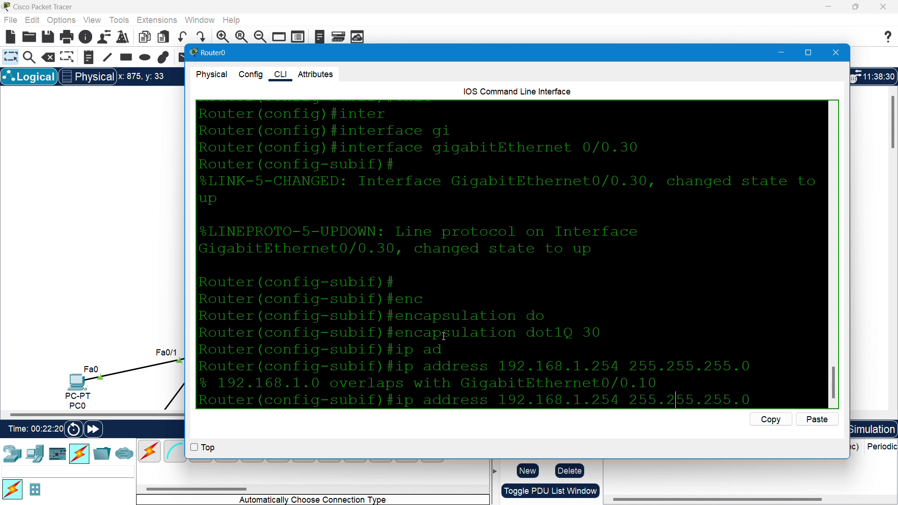
key("BackSpace")
type("3")
key("Return")
- Exit the subinterface and save the configuration with do wr
type("exi")
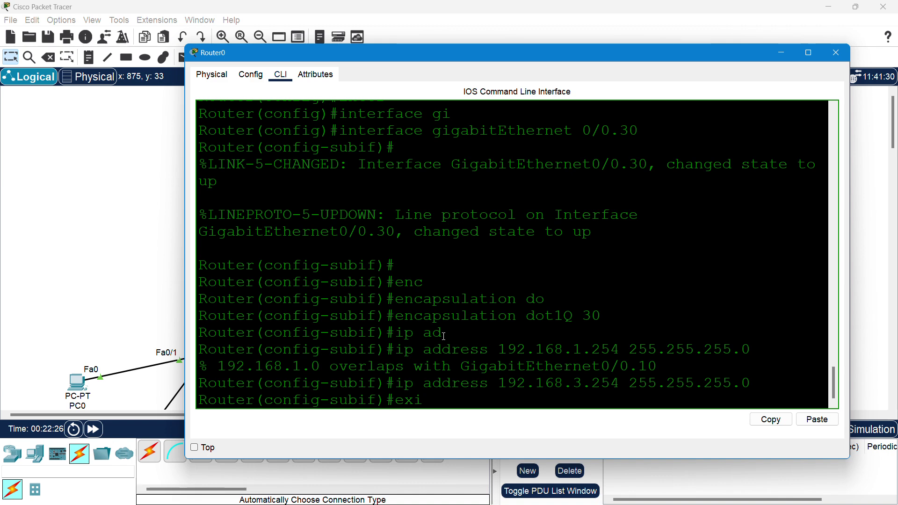
type("t")
key("Return")
type("do wr")
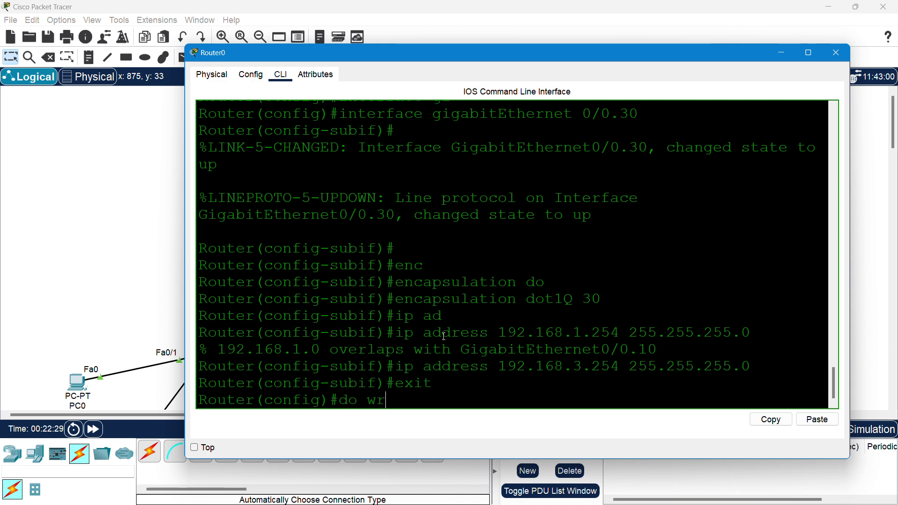
key("Return")
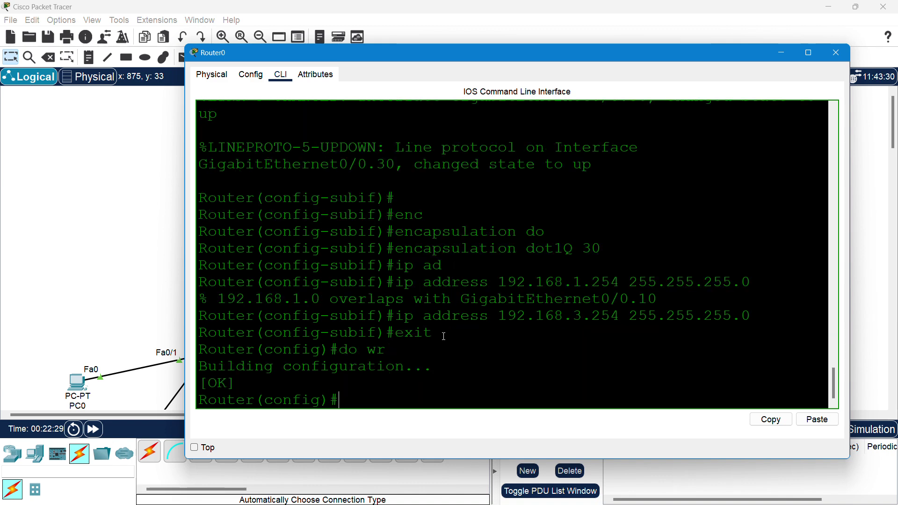
- Enter subinterface GigabitEthernet0/0.20 on Router0
type("inter")
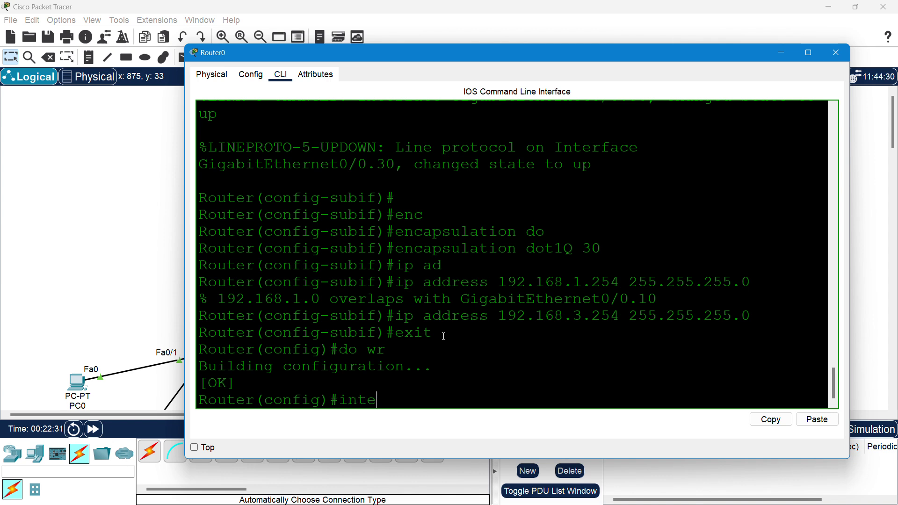
key("Tab")
type("gi")
key("Tab")
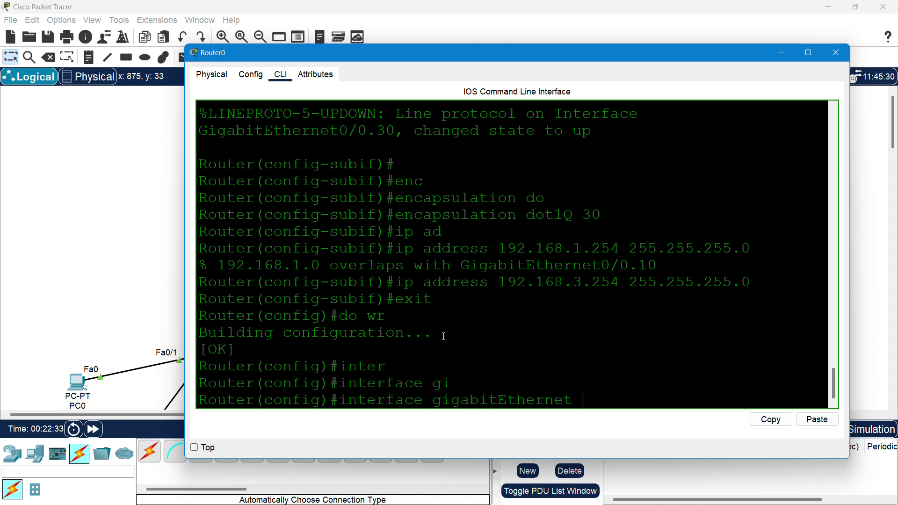
type("0/0")
type("/20")
key("BackSpace")
key("BackSpace")
key("BackSpace")
type(".20")
key("Return")
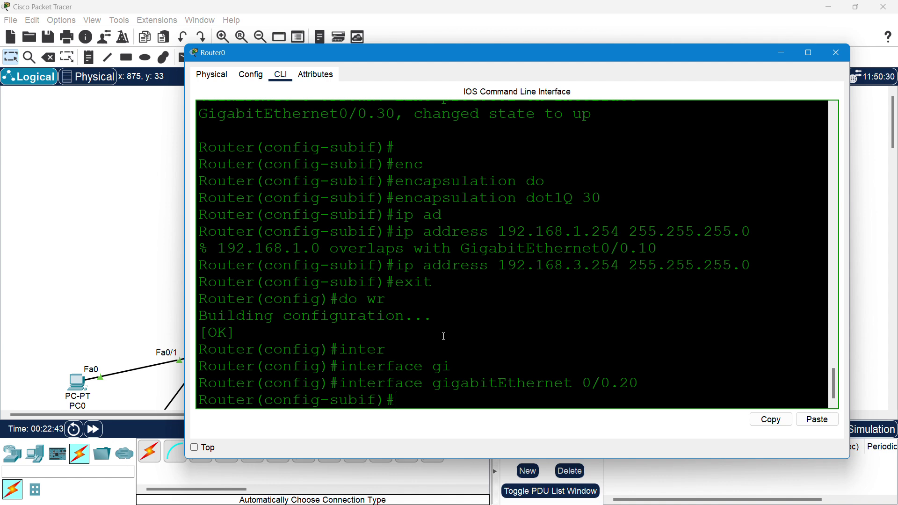
- Remove the 192.168.20.254 255.255.255.0 address with no ip address
type("no")
left_click(392, 27)
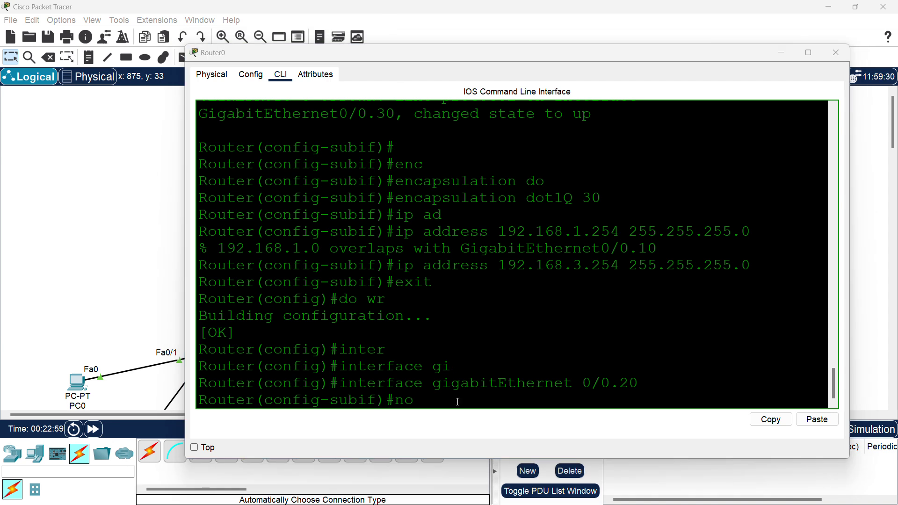
left_click(434, 406)
type("ip add")
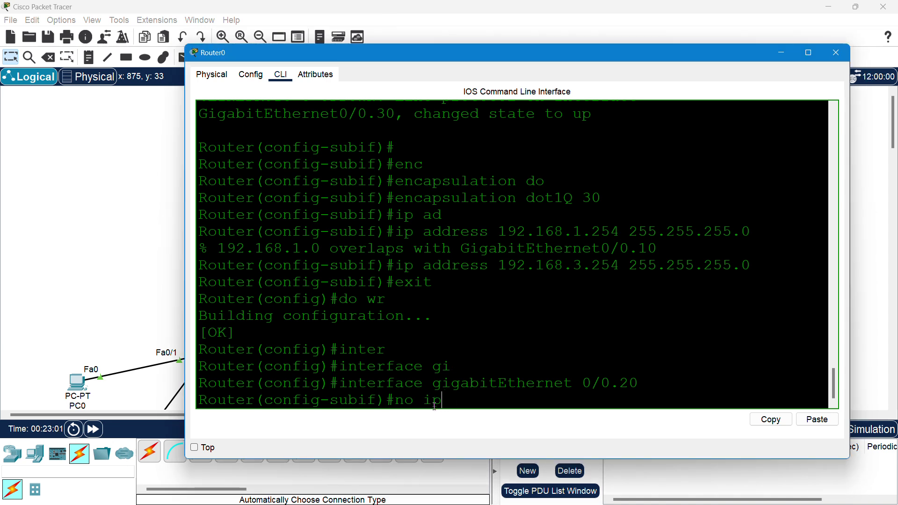
key("Tab")
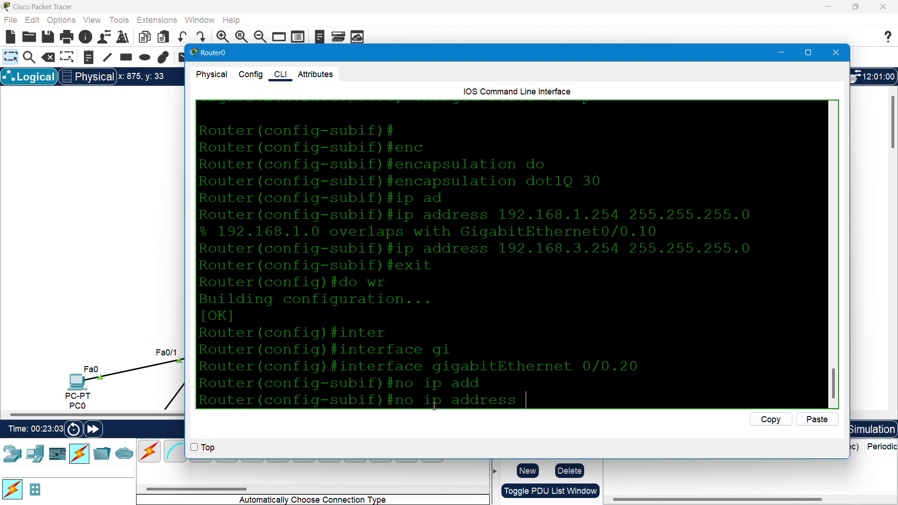
type("192.168.20.254 ")
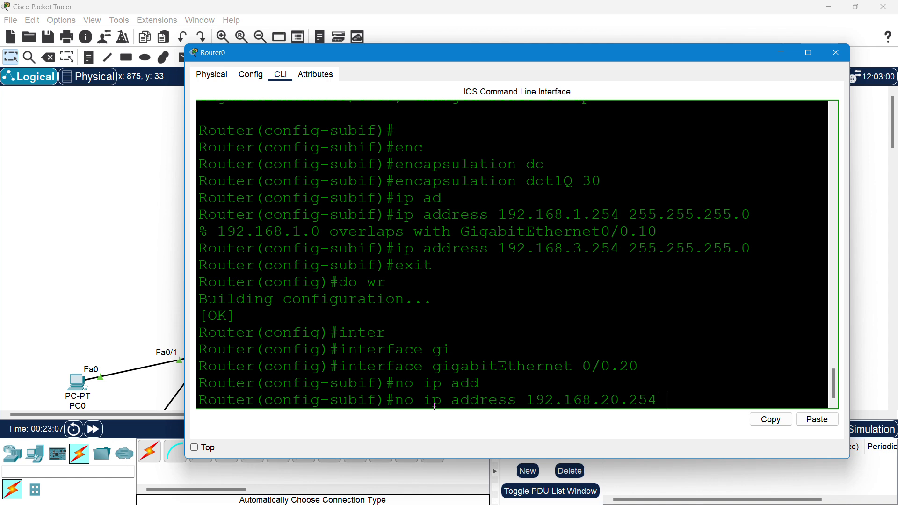
type("255.255.255.0")
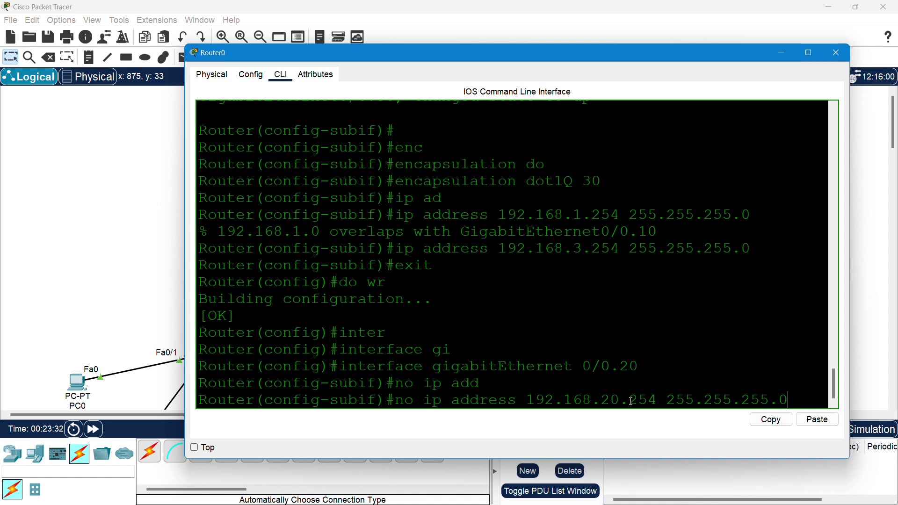
key("Return")
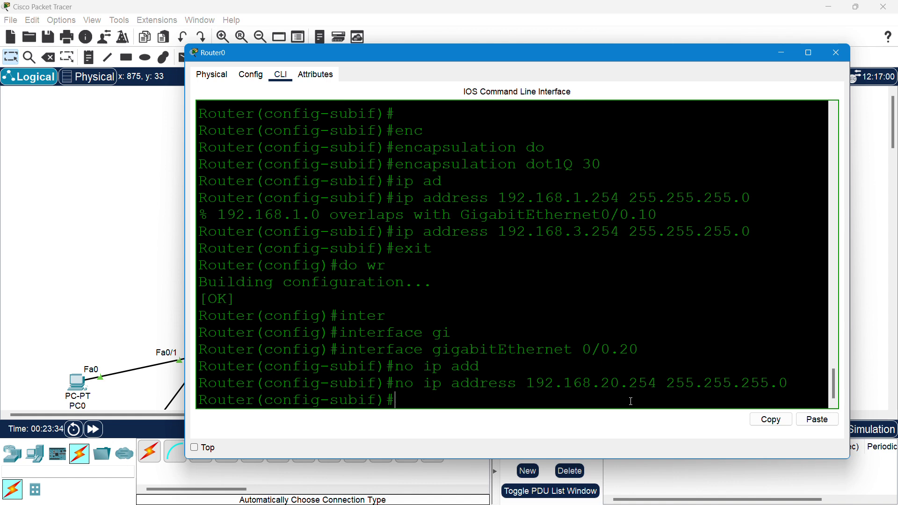
- Assign 192.168.2.254 255.255.255.0 to Gi0/0.20
key("Up")
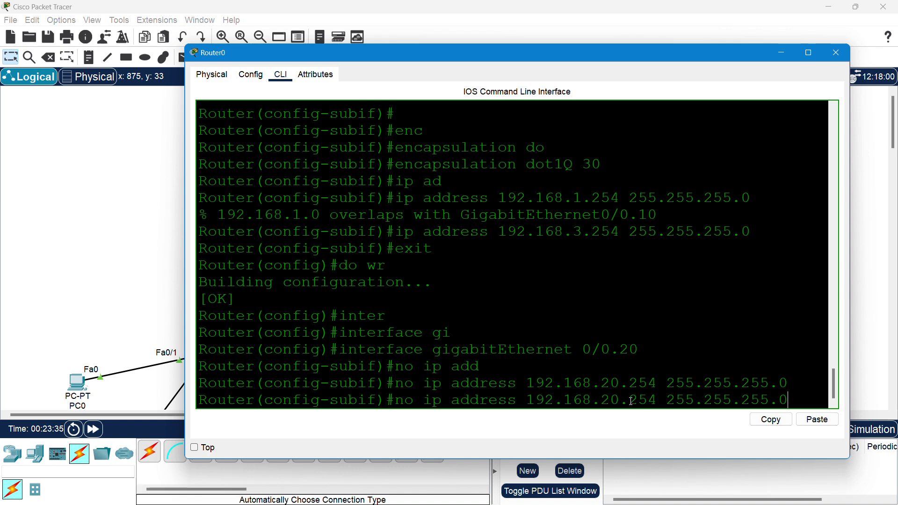
key("Left")
key("Left")
key("Left")
key("Left")
key("Left")
key("Left")
key("Left")
key("Left")
key("Left")
key("Left")
key("Left")
key("Left")
key("Left")
key("BackSpace")
key("Left")
key("Left")
key("Left")
key("Left")
key("Left")
key("Left")
key("Left")
key("Left")
key("Left")
key("Left")
key("Left")
key("Left")
key("Left")
key("Left")
key("Left")
key("Left")
key("Left")
key("Left")
key("Left")
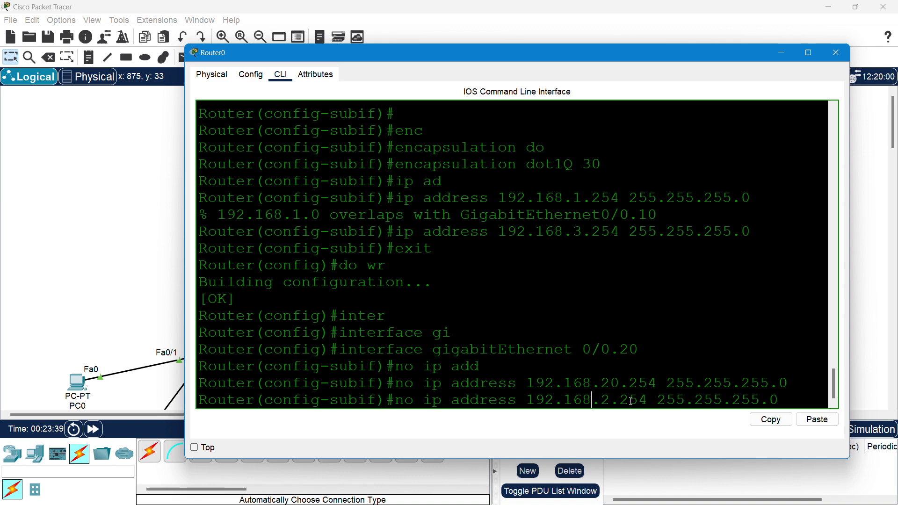
key("ctrl+a")
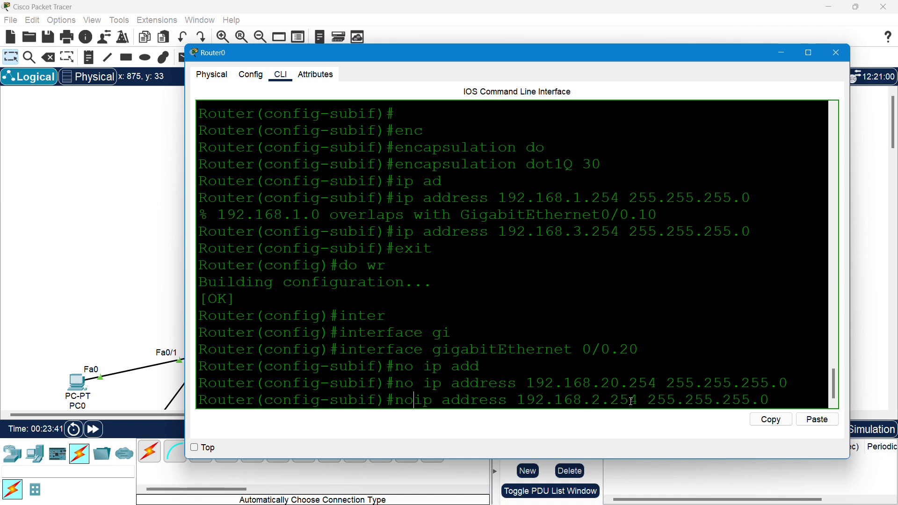
key("Delete")
key("Delete")
key("Delete")
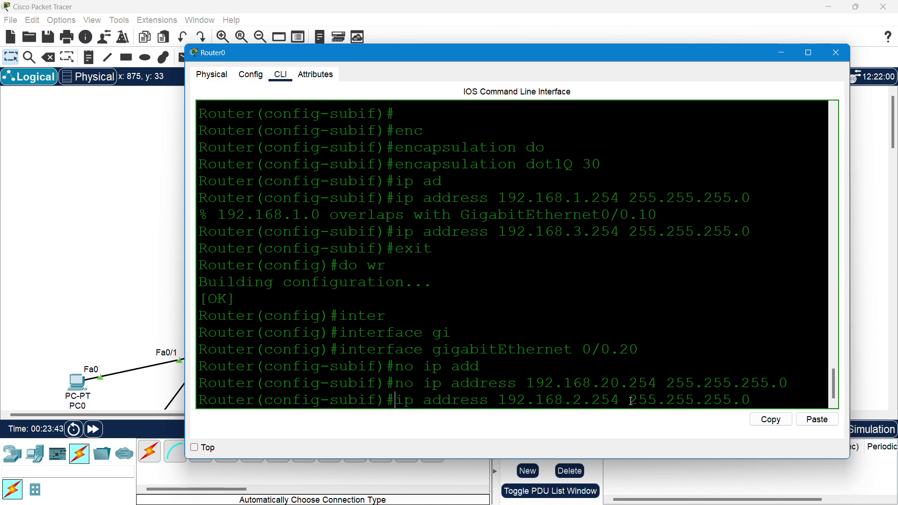
key("Return")
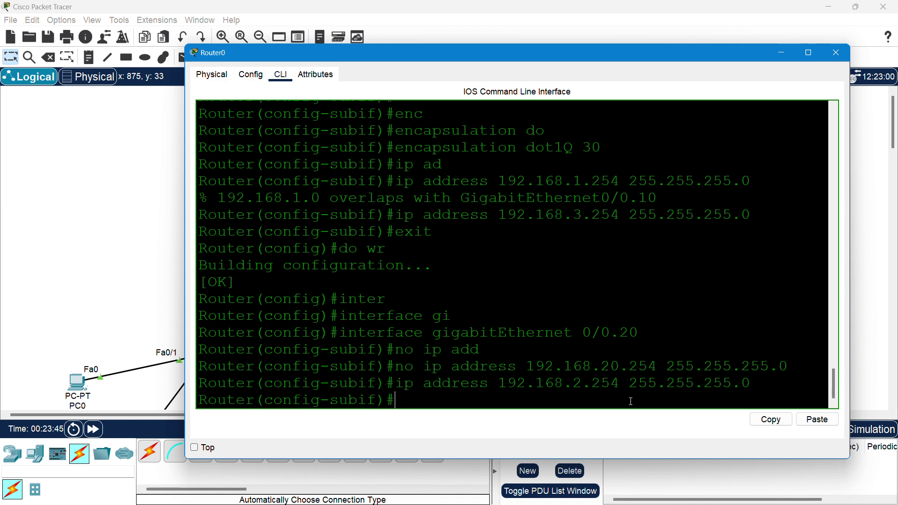
- Exit the subinterface and save the configuration with do wr
type("exit")
key("Return")
type("do wr")
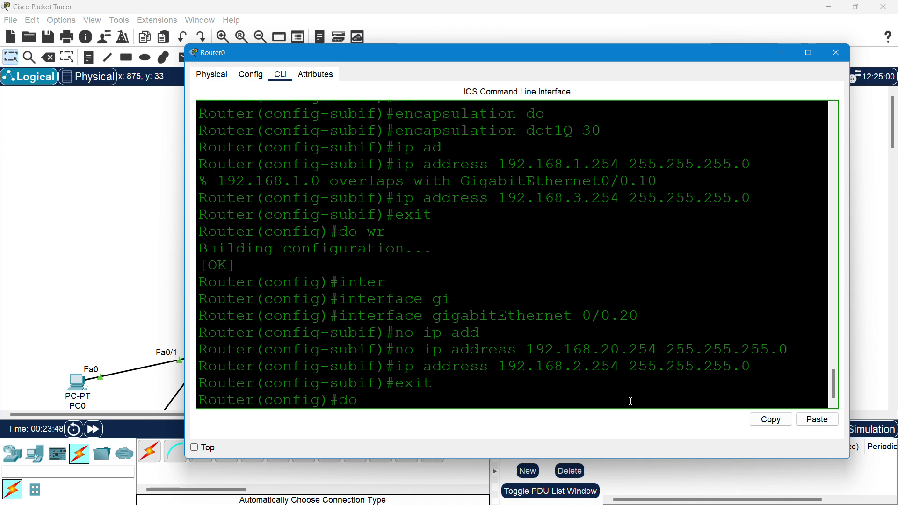
key("Return")
key("Return")
key("Return")
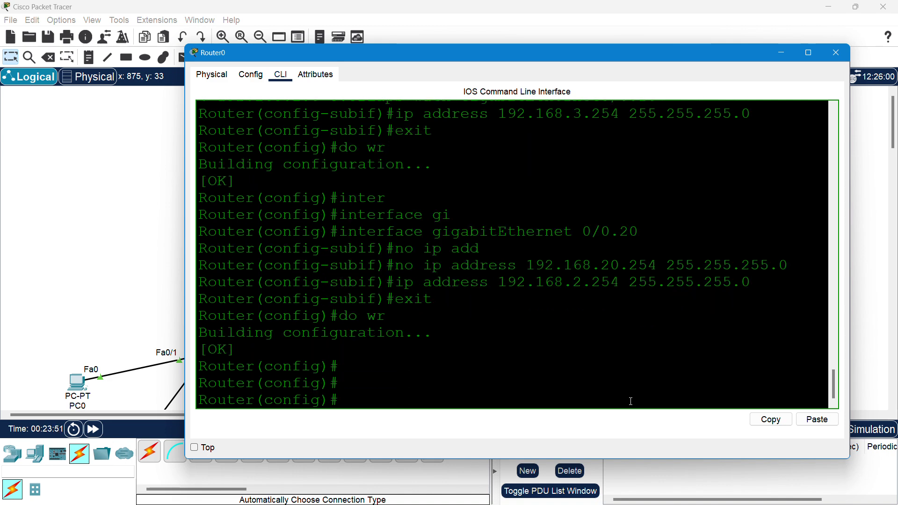
- Maximize the Router0 window and exit global configuration mode
left_click(808, 52)
type("exit")
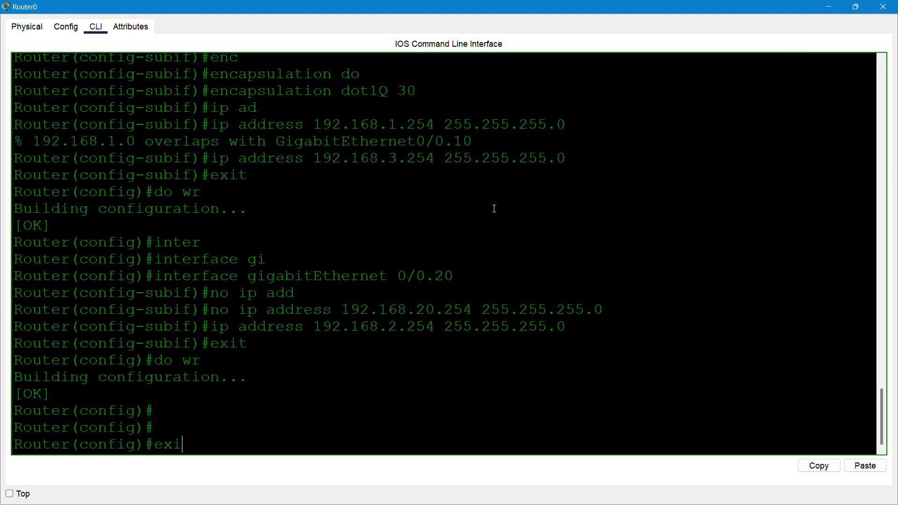
key("Return")
key("Return")
key("Return")
- Run show ip interface brief and highlight subinterfaces 0/0.10, .20, .30 at 192.168.1-3.254
type("sho")
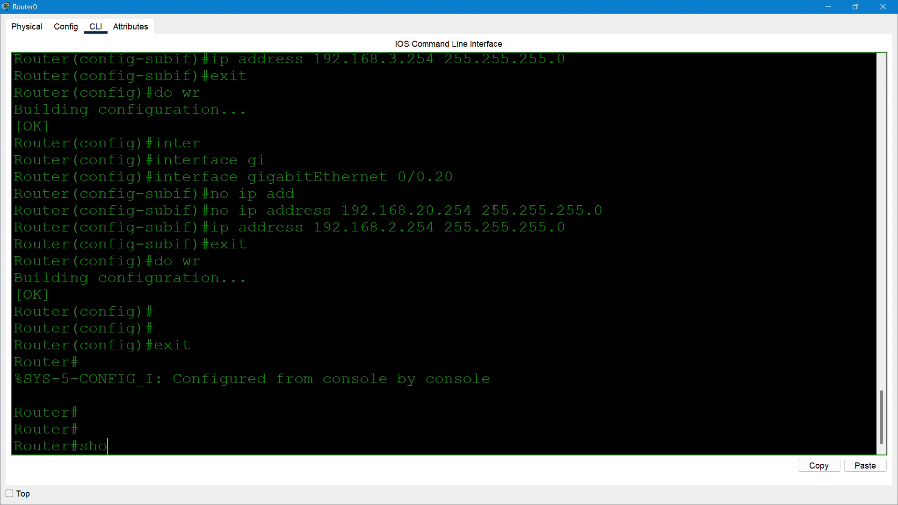
key("Tab")
type("ip")
key("Tab")
type("in")
key("Tab")
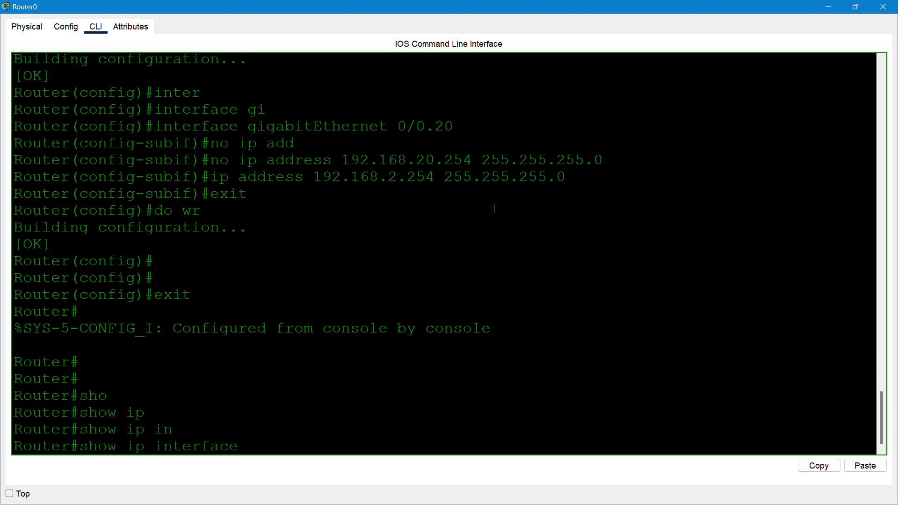
type("br")
key("Tab")
key("Return")
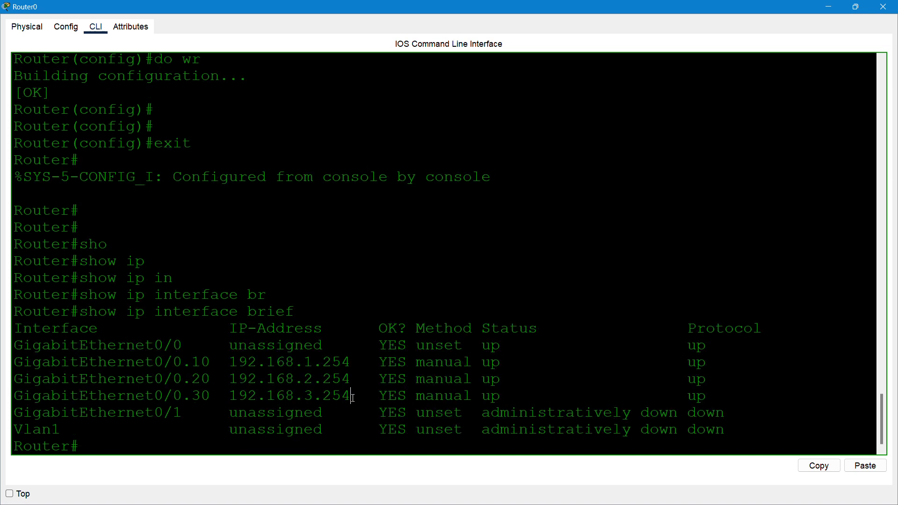
left_click_drag(351, 397, 98, 362)
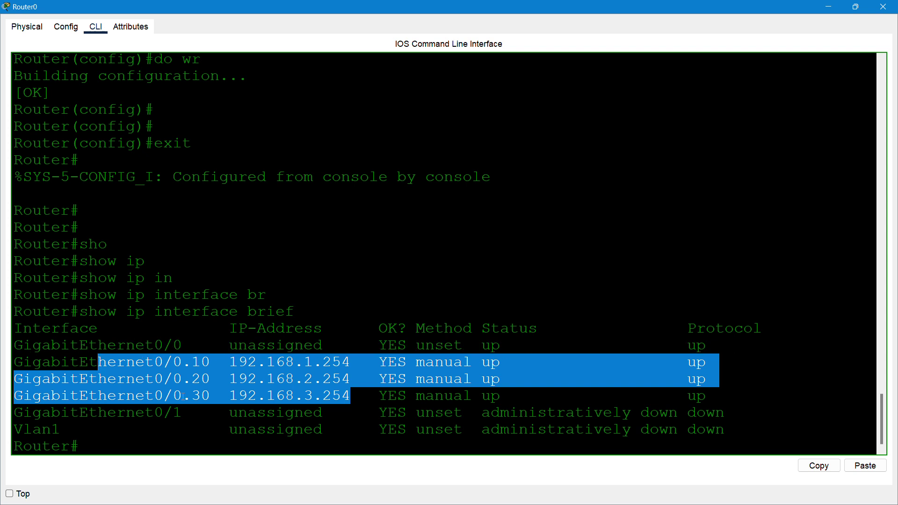
left_click(413, 285)
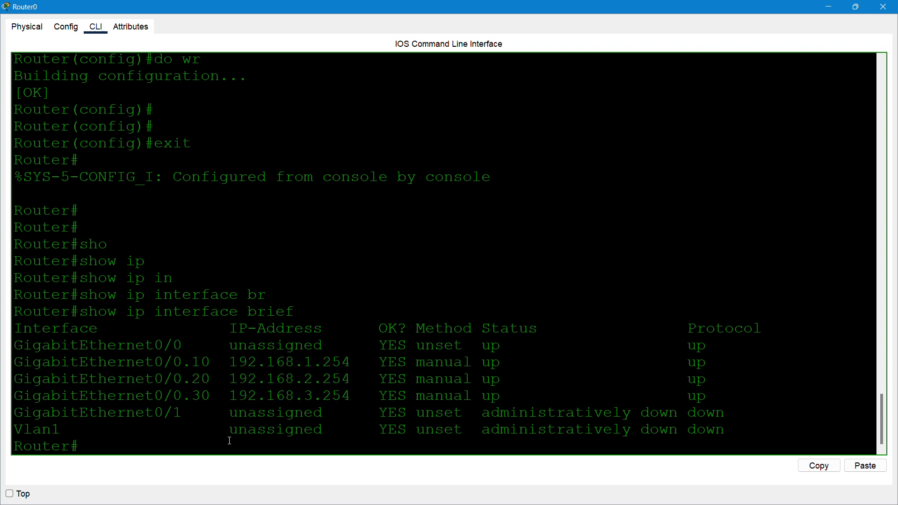
- Display Router0's VTP status (Server mode, 5 VLANs), close Router0 and open Switch0
type("sho")
key("Tab")
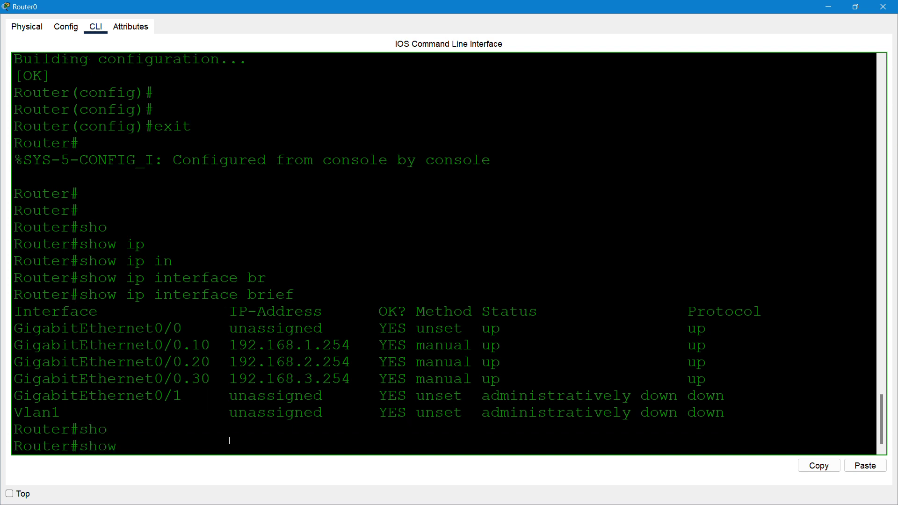
type("vt")
key("Tab")
type("stat")
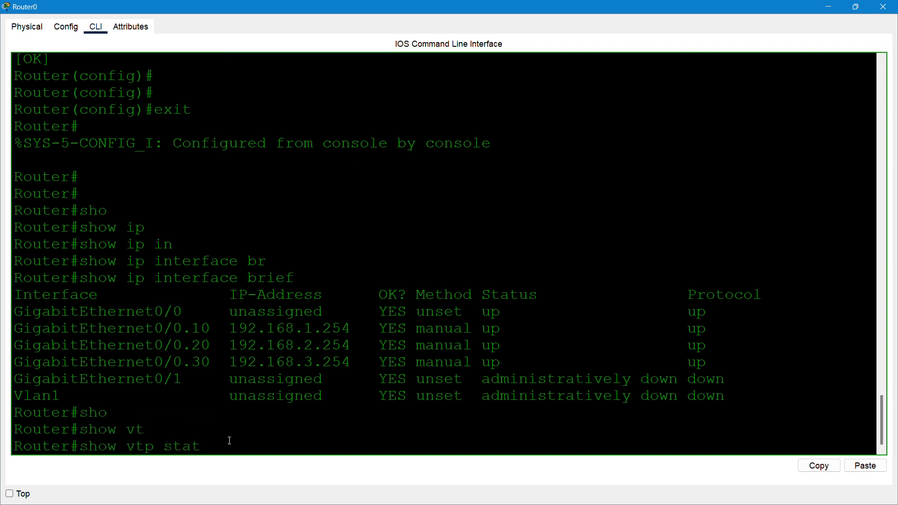
key("Tab")
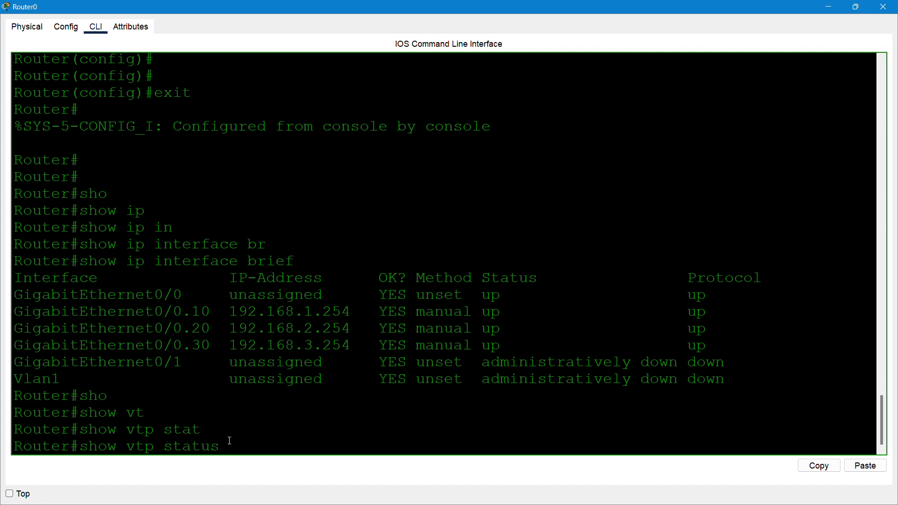
key("Return")
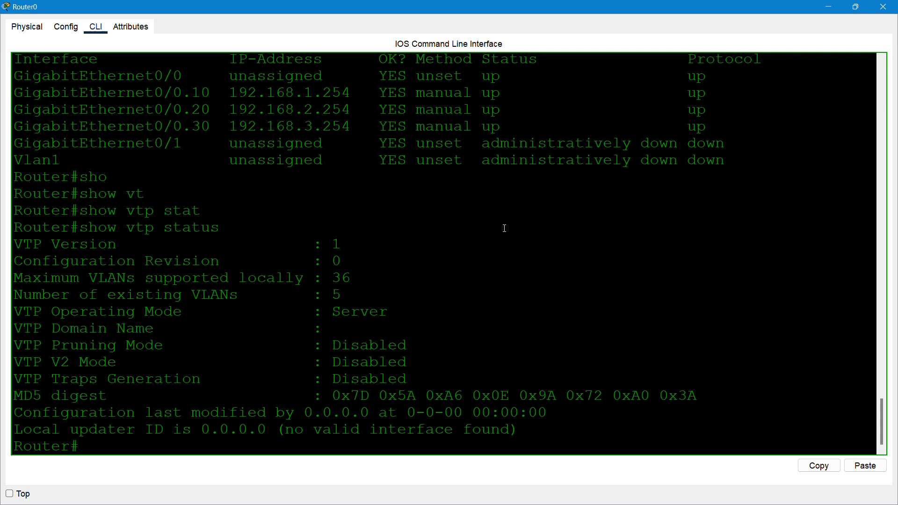
left_click(883, 6)
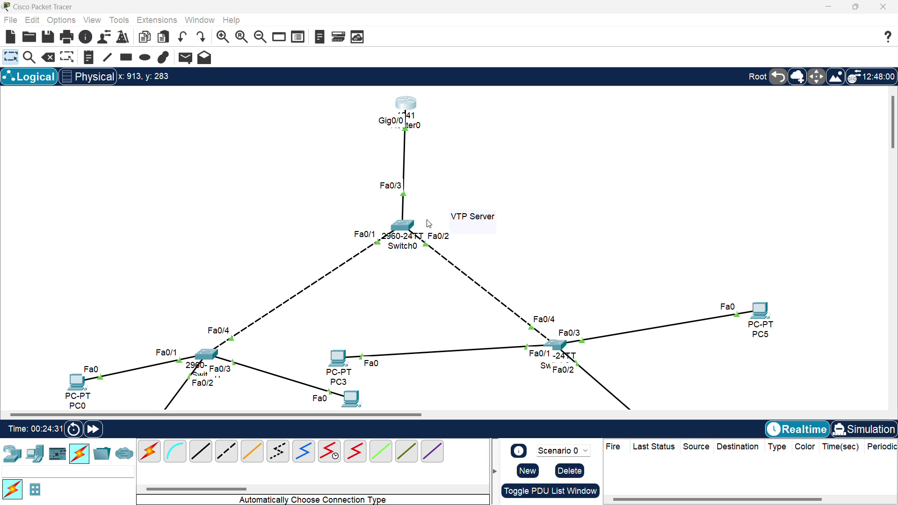
double_click(403, 225)
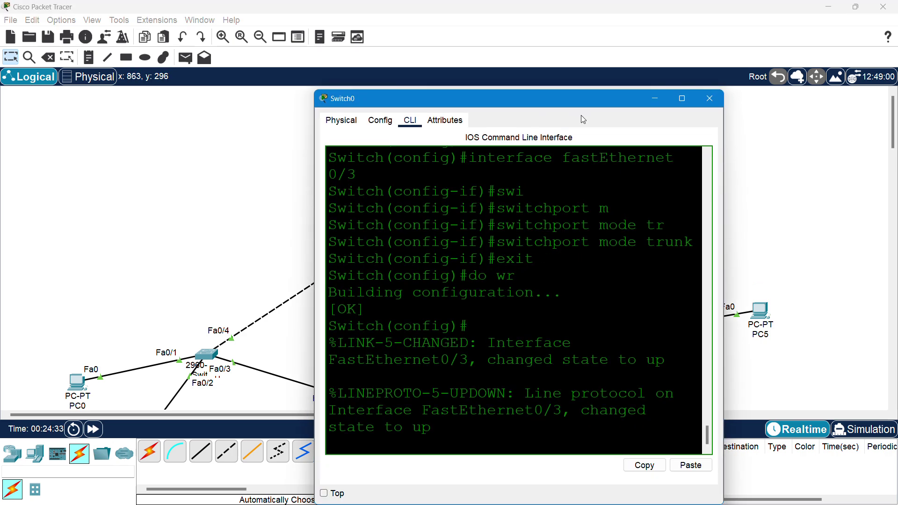
- Maximize the Switch0 console and exit configuration mode to the privileged prompt
left_click(682, 98)
left_click(342, 263)
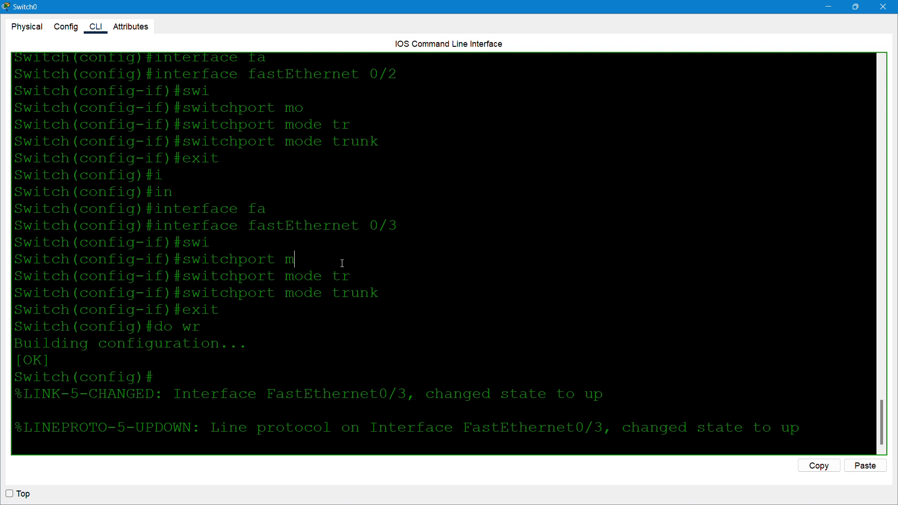
key("Return")
key("Return")
key("Return")
key("Return")
type("e")
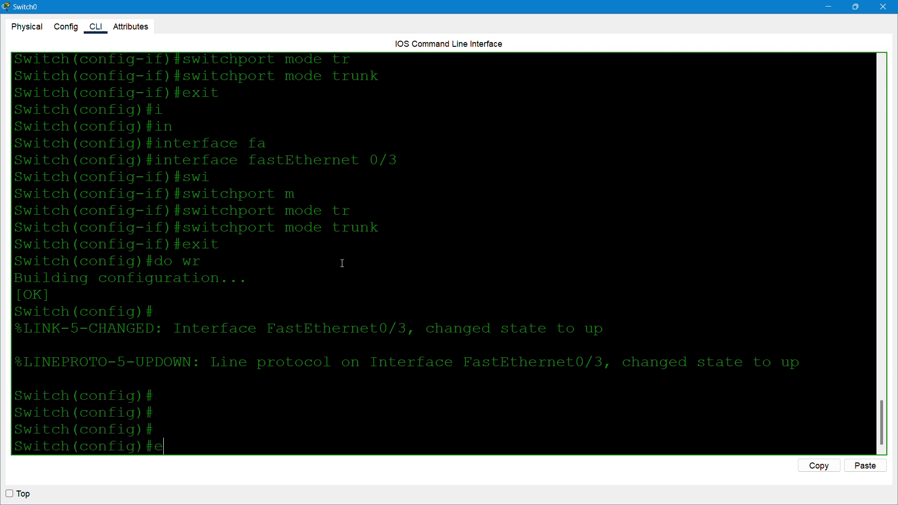
type("xit")
key("Return")
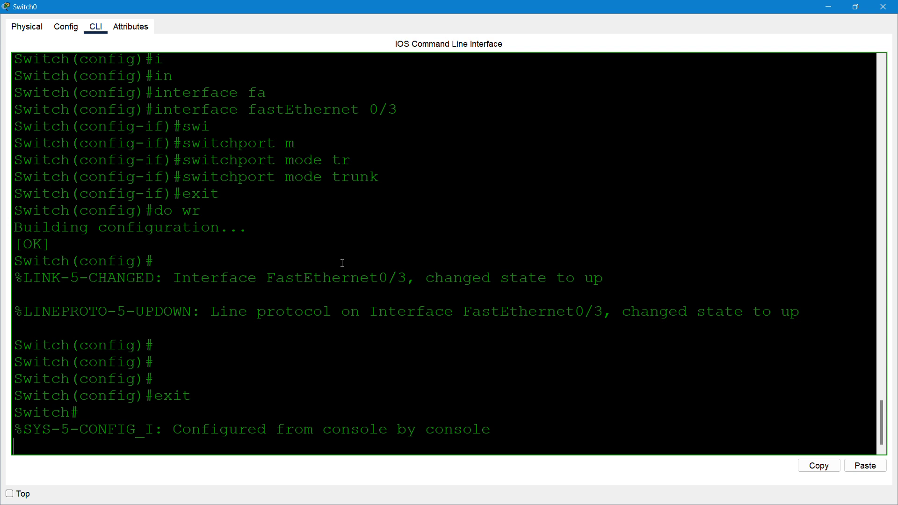
key("Return")
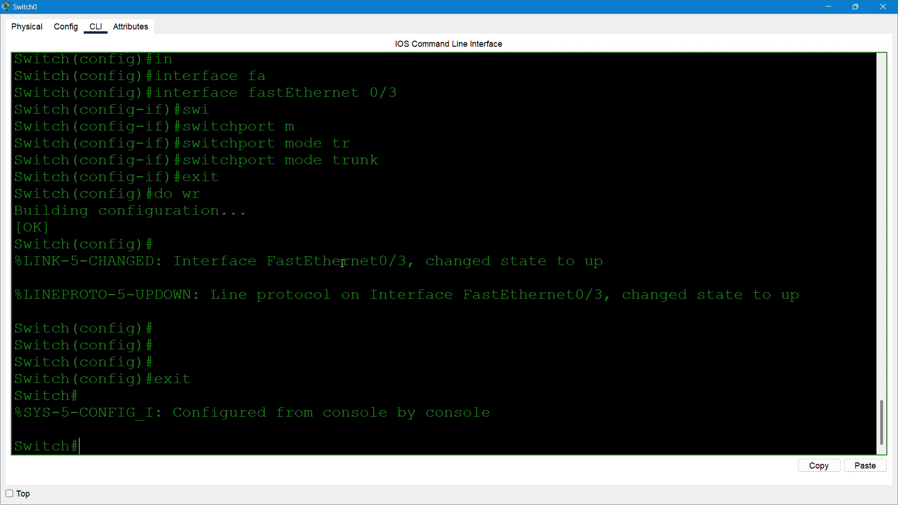
- Run show vtp status on Switch0
type("sho")
key("Tab")
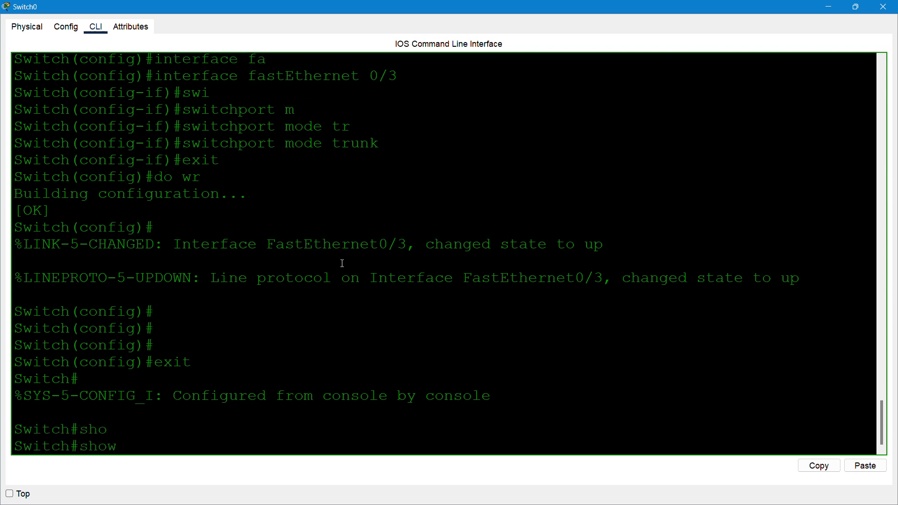
type("vt")
key("Tab")
type("st")
key("Tab")
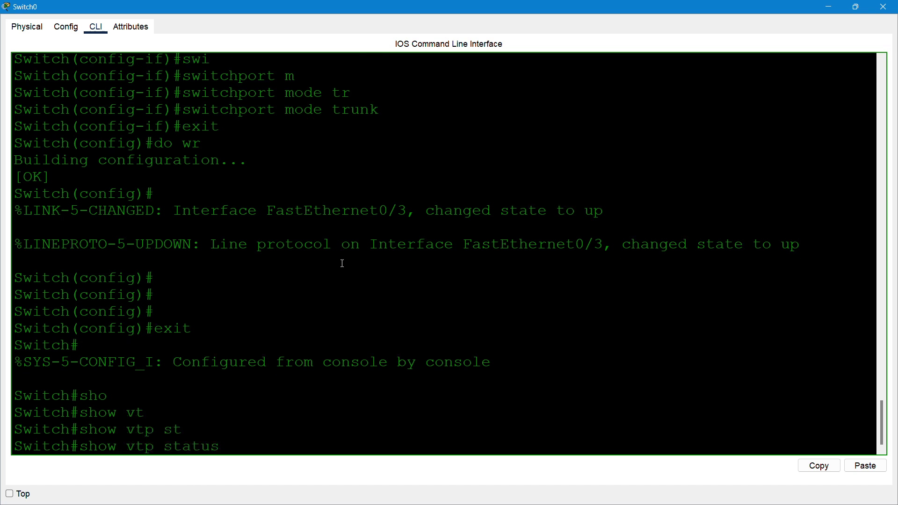
key("Return")
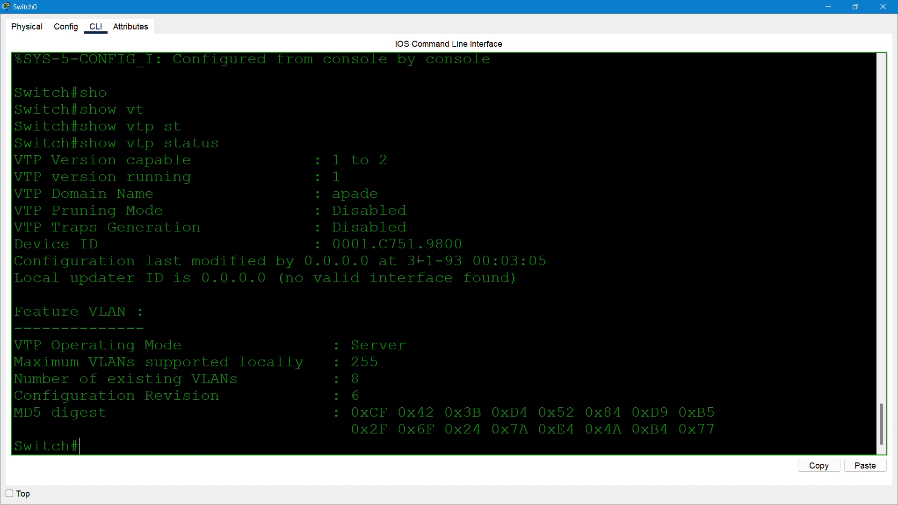
- Highlight domain apade, VTP versions, pruning disabled, Server mode, 8 VLANs, date 3-1-93 and MD5 digest
left_click_drag(395, 199, 323, 184)
left_click_drag(374, 160, 395, 161)
left_click_drag(405, 215, 328, 216)
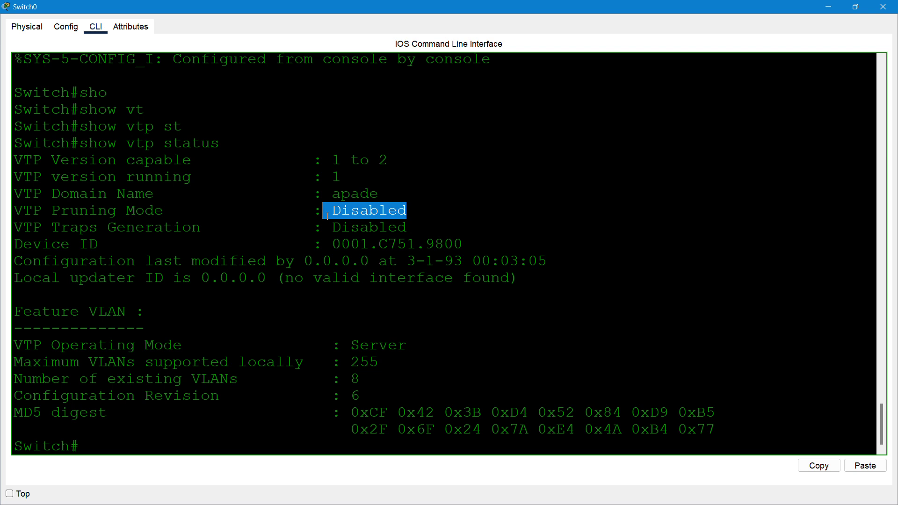
left_click_drag(407, 350, 350, 381)
left_click(376, 379)
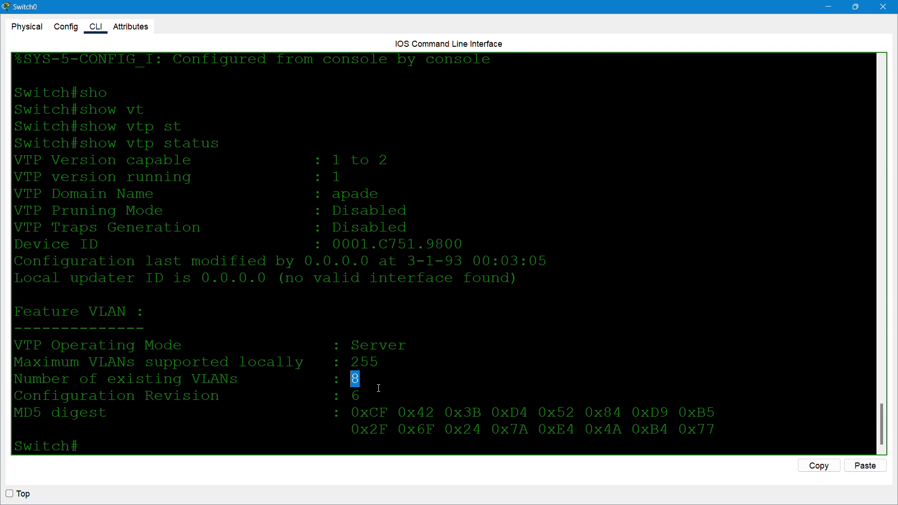
left_click(358, 347)
left_click_drag(463, 263, 411, 265)
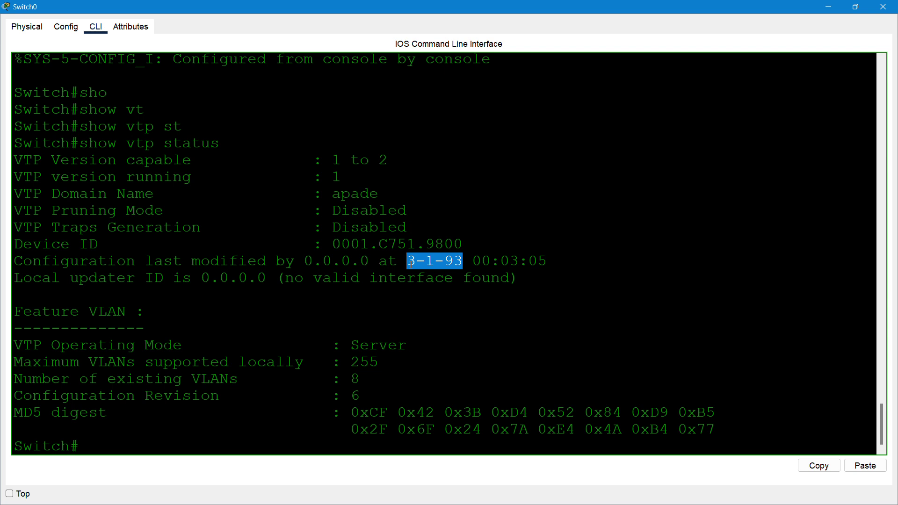
left_click(206, 438)
left_click_drag(206, 438, 158, 437)
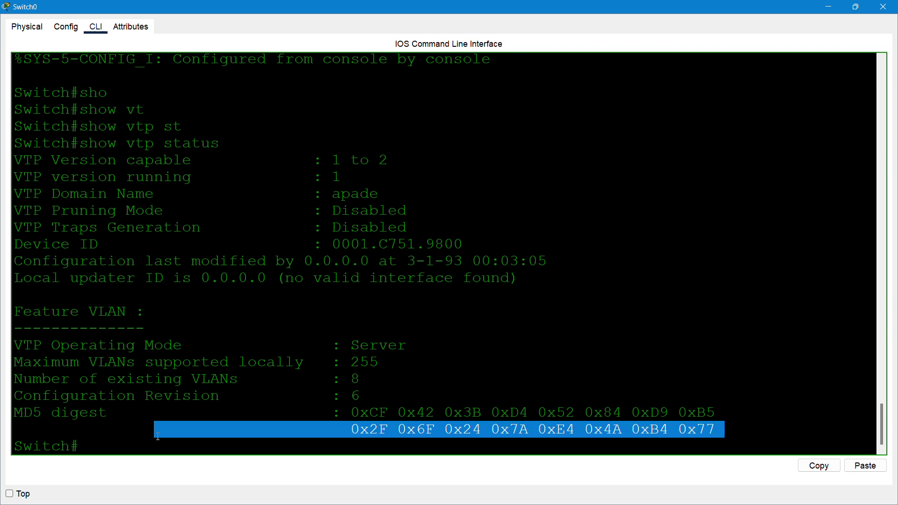
- Show Switch0's clock and highlight the outdated year 1993
key("Return")
key("Return")
key("Return")
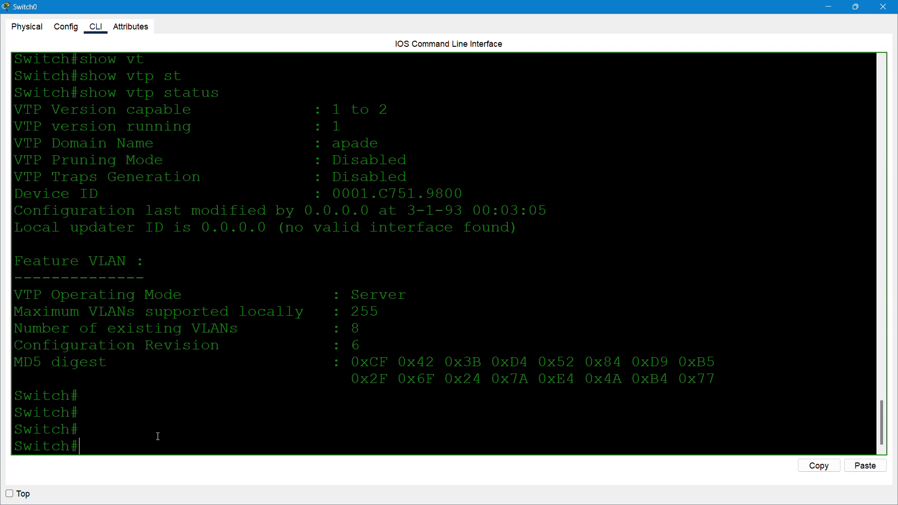
type("sho")
key("Tab")
type("cl")
key("Tab")
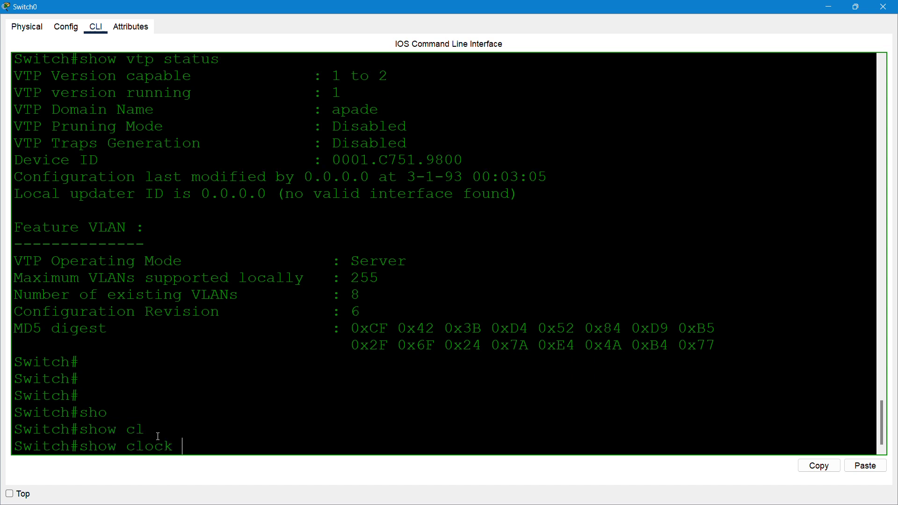
key("Return")
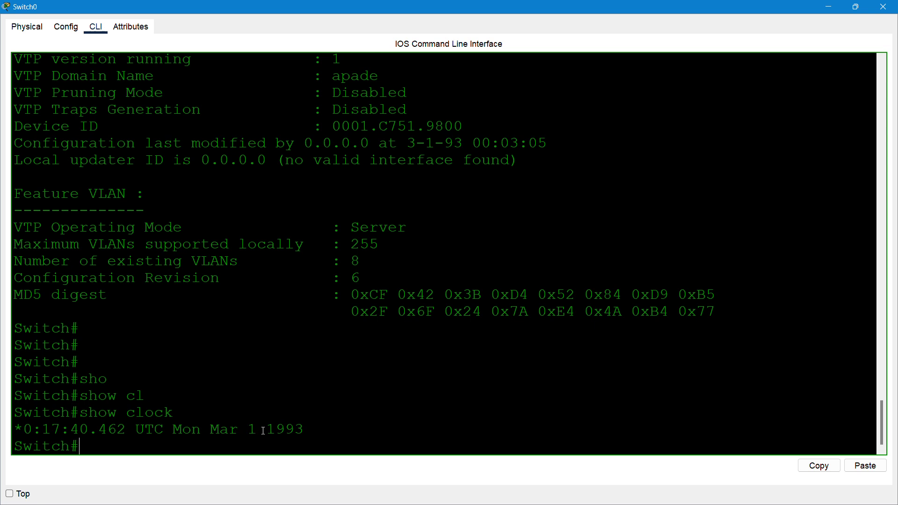
left_click_drag(266, 431, 305, 432)
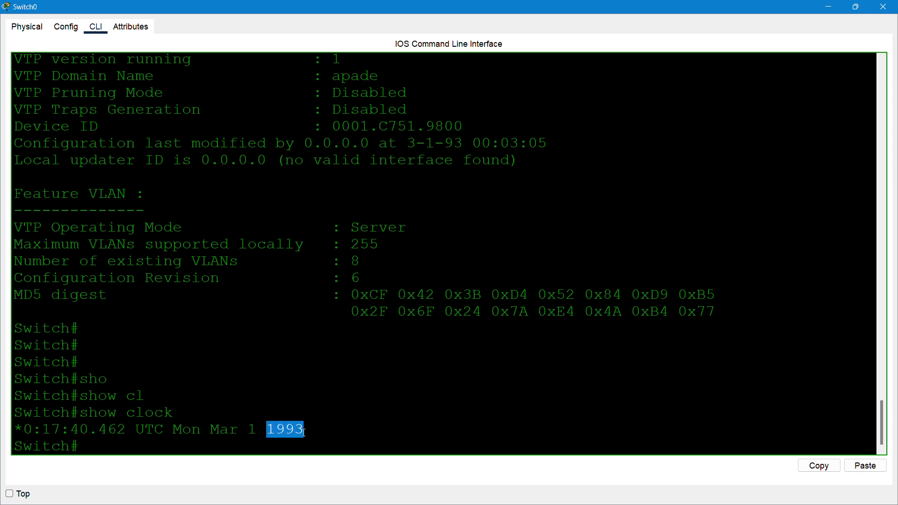
left_click(282, 443)
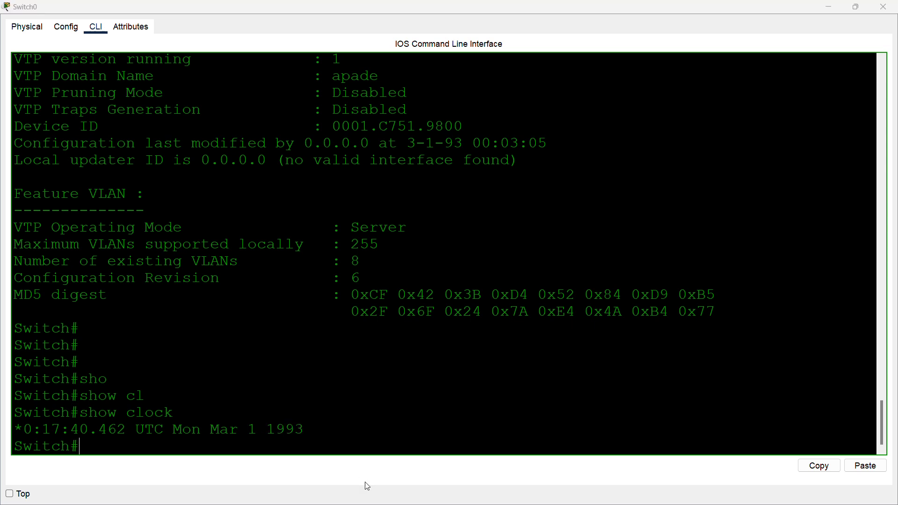
- Set Switch0's clock to 01:13:00 14 April 2025
key("super")
key("super")
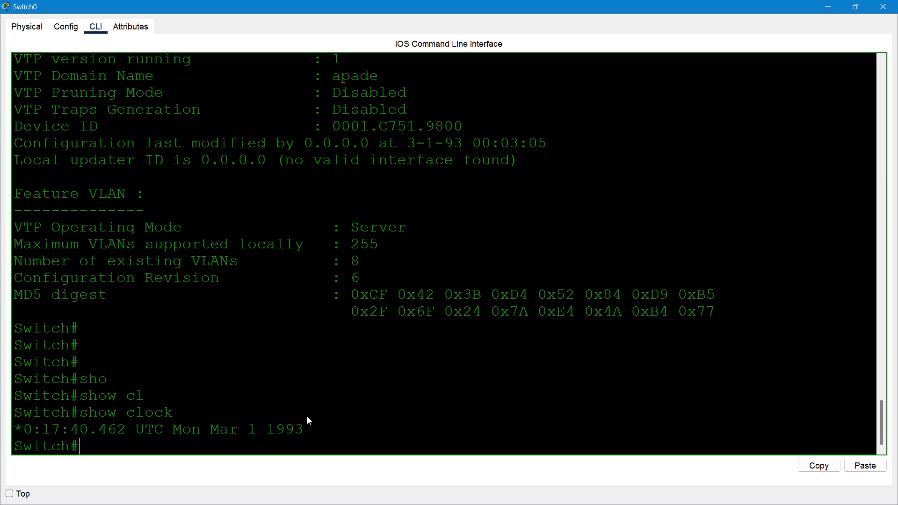
type("cl")
key("Tab")
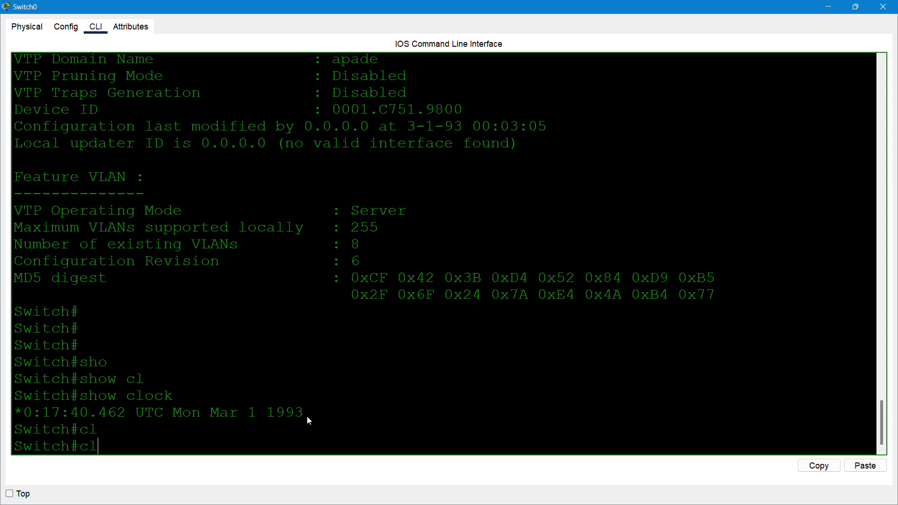
type("o")
key("Tab")
type("s")
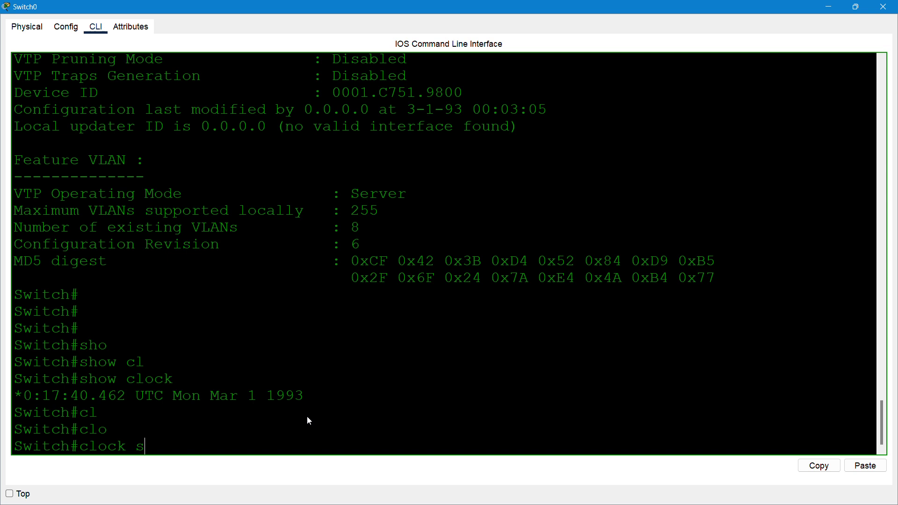
type("e")
key("Tab")
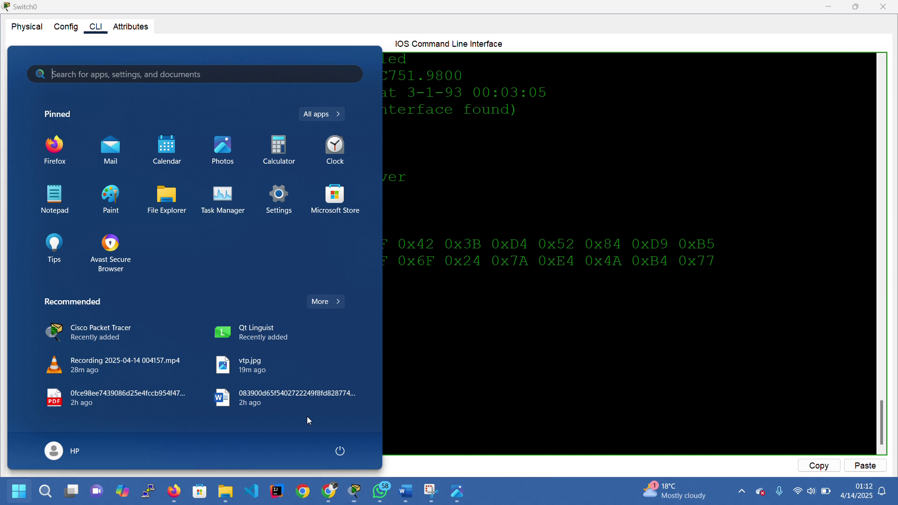
key("super")
type("01:")
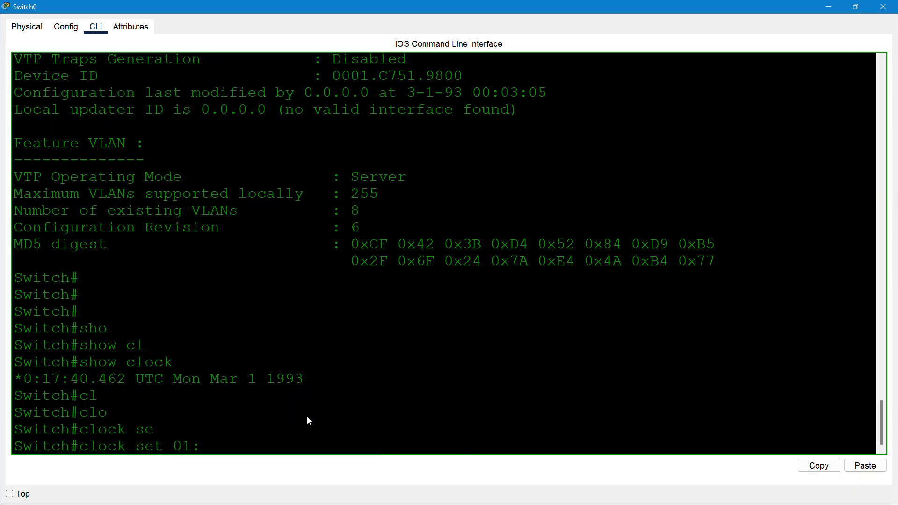
key("super")
key("super")
type("13:00 14 April 2025")
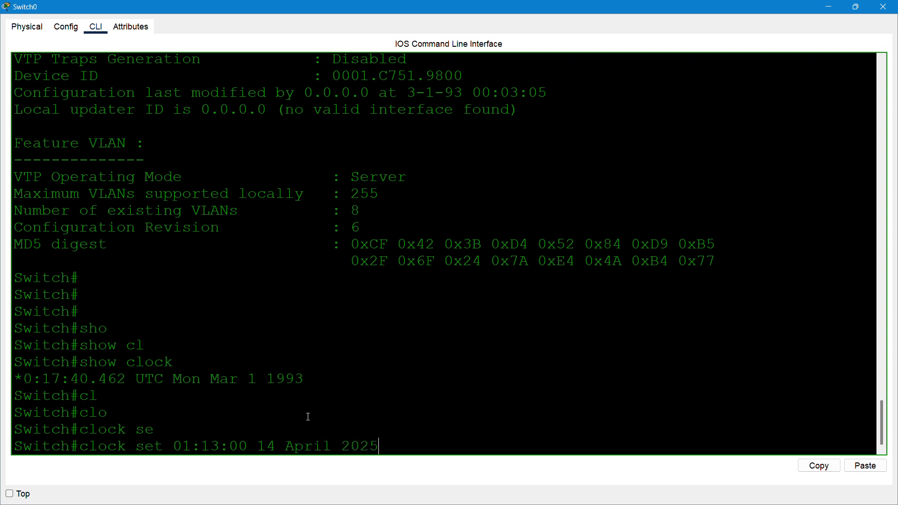
key("Return")
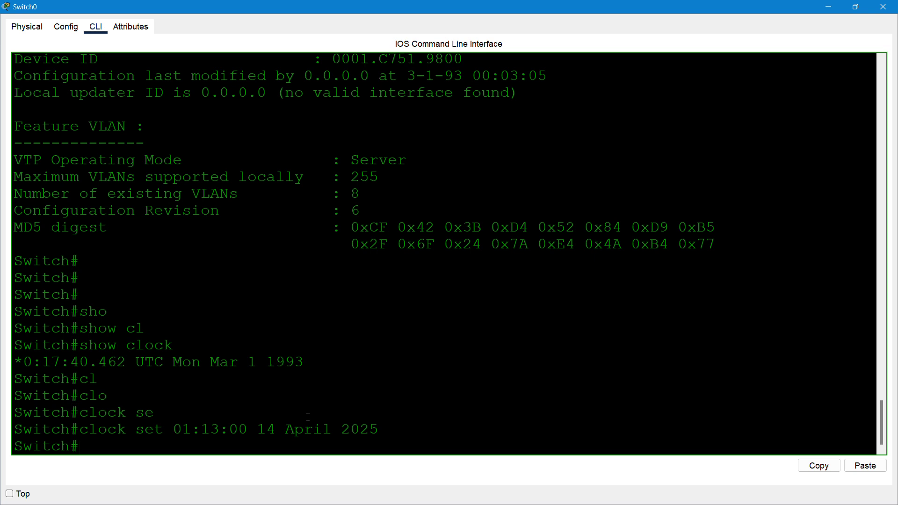
- Confirm with show clock that it now reads Mon Apr 14 2025
type("sho cl")
key("Tab")
key("Return")
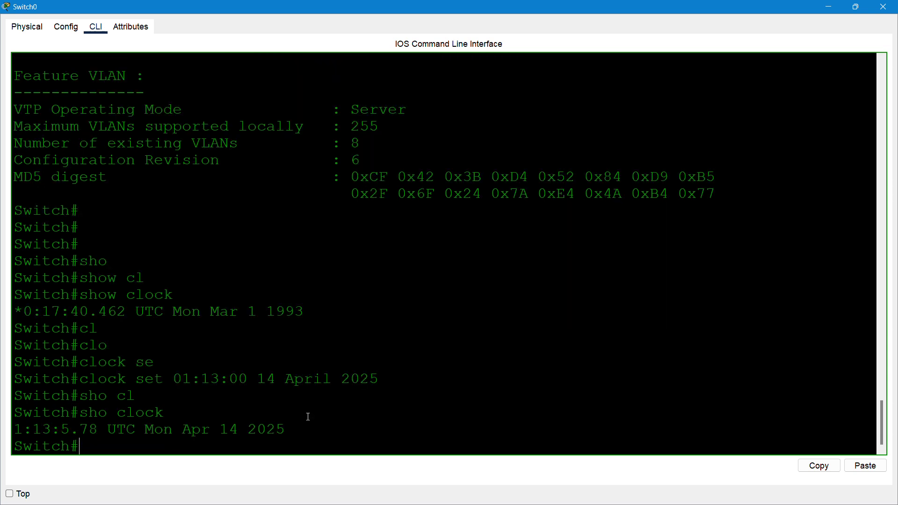
left_click_drag(286, 430, 121, 430)
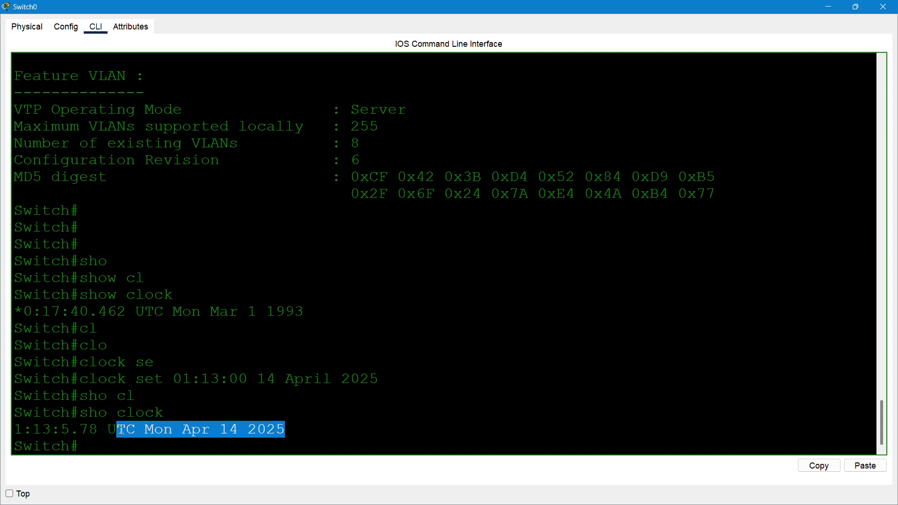
left_click(108, 442)
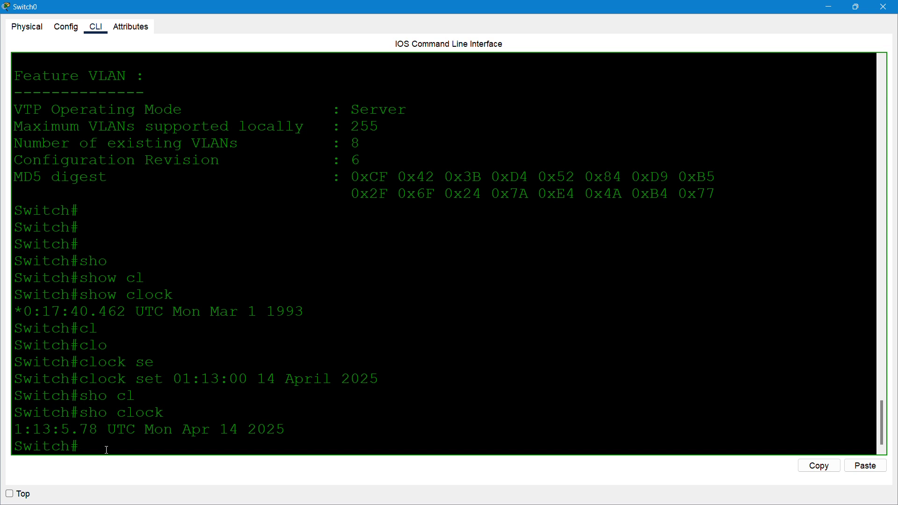
- Run show vtp status again on Switch0
type("sg")
key("BackSpace")
type("h")
key("Tab")
type("vt")
key("Tab")
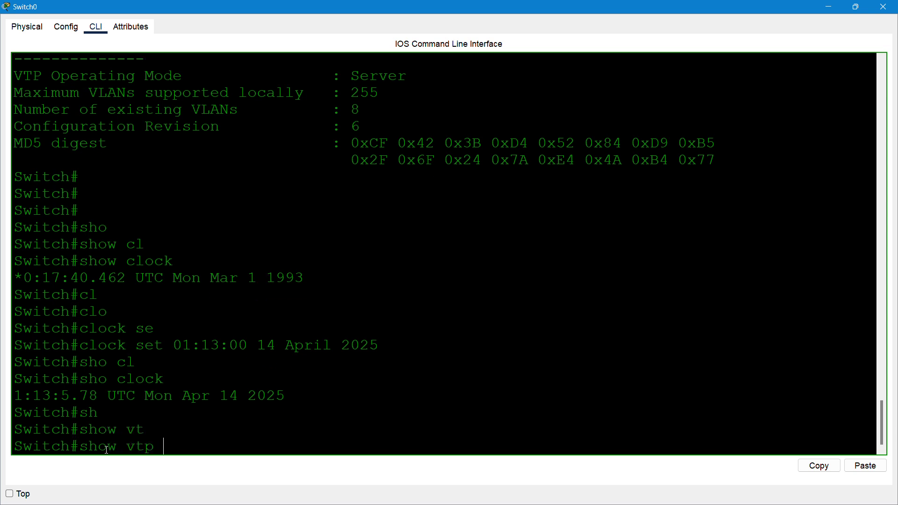
type("stat")
key("Tab")
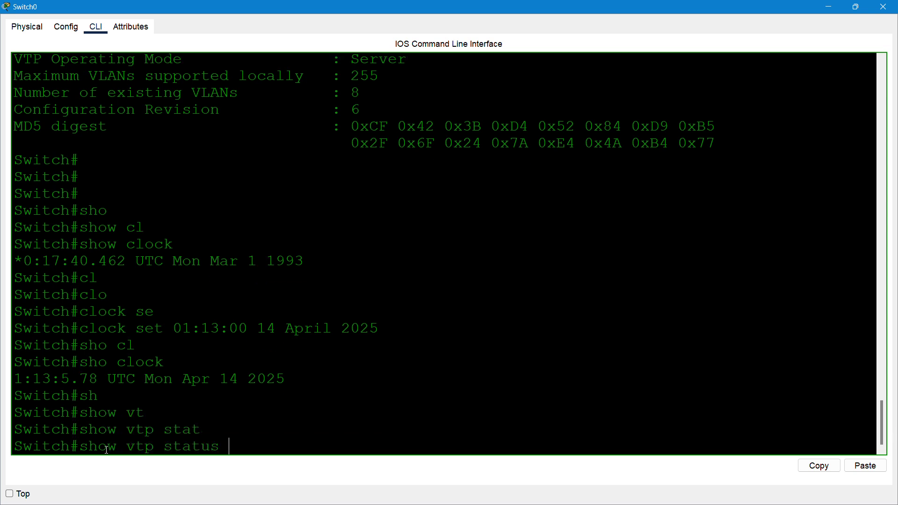
key("Return")
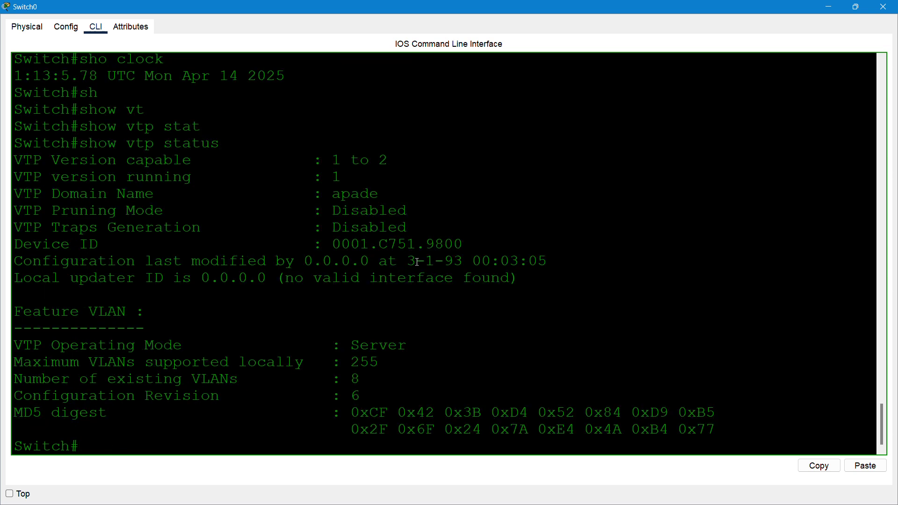
- Highlight the 3-1-93 modification date and 0.0.0.0 updater address, then put away Switch0's window
left_click_drag(406, 262, 461, 260)
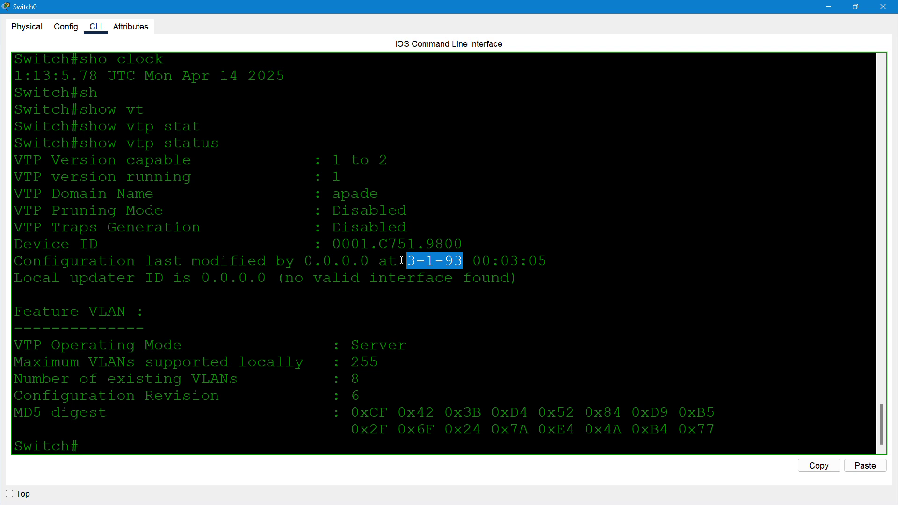
left_click_drag(406, 261, 460, 261)
left_click_drag(370, 260, 309, 260)
left_click(413, 314)
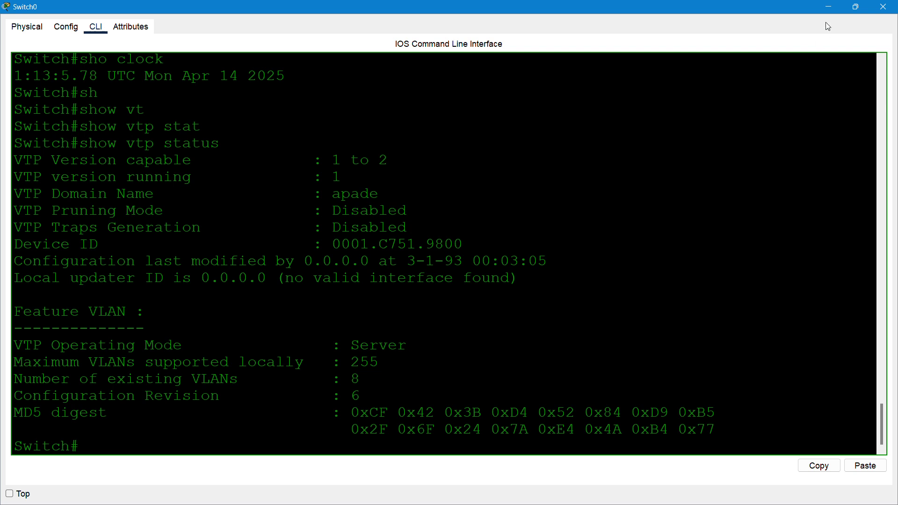
left_click(829, 8)
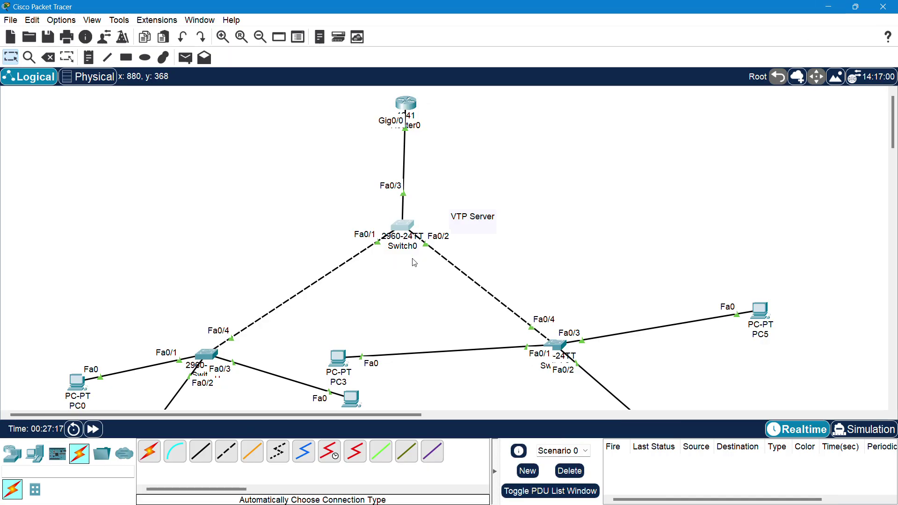
- Scroll the topology and open Switch1's configuration window
scroll(415, 263, "down", 3)
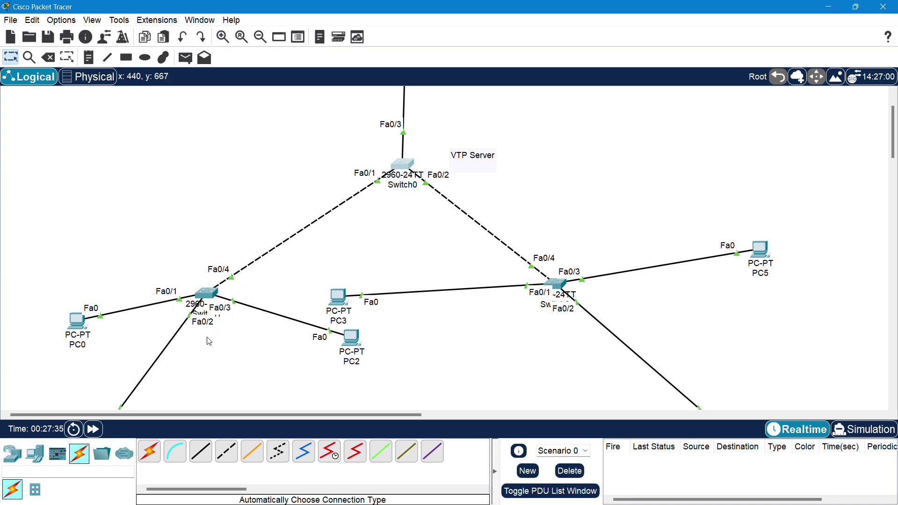
left_click(216, 296)
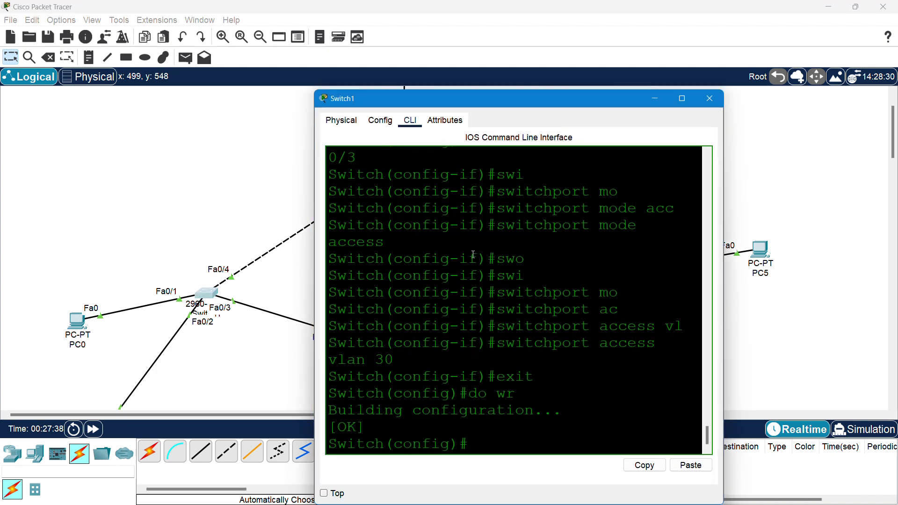
- Maximize Switch1's window and exit global configuration mode
left_click(683, 99)
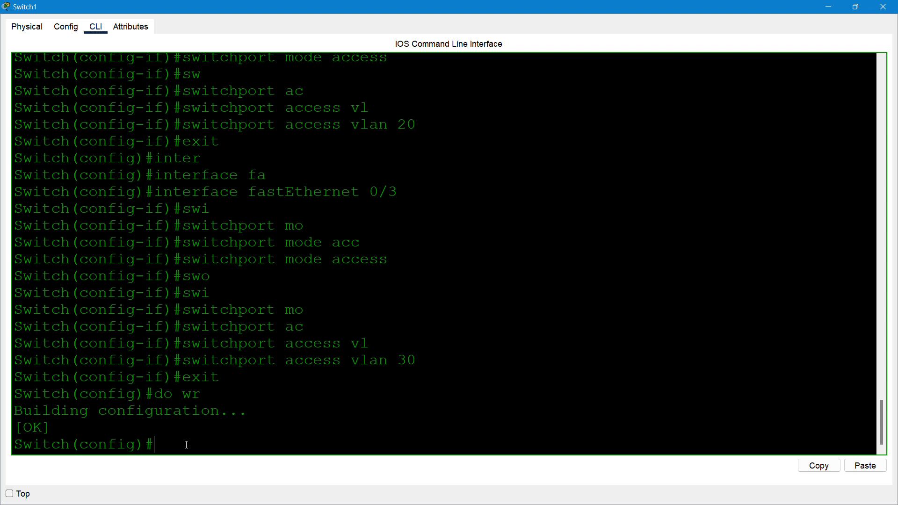
type("exit")
key("Return")
key("Return")
key("Return")
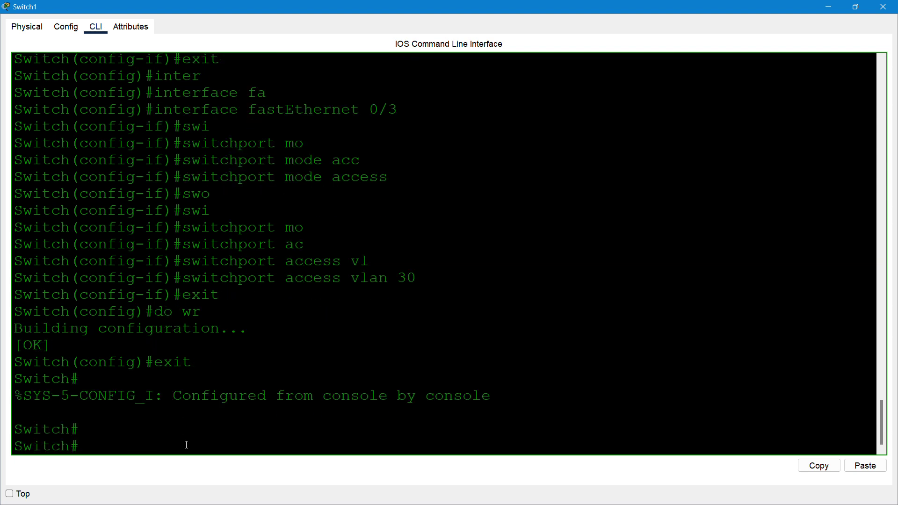
- Run show vlan brief and highlight IT 10 on Fa0/1, HR 20 on Fa0/2, sales 30 on Fa0/3
type("show vl")
key("Tab")
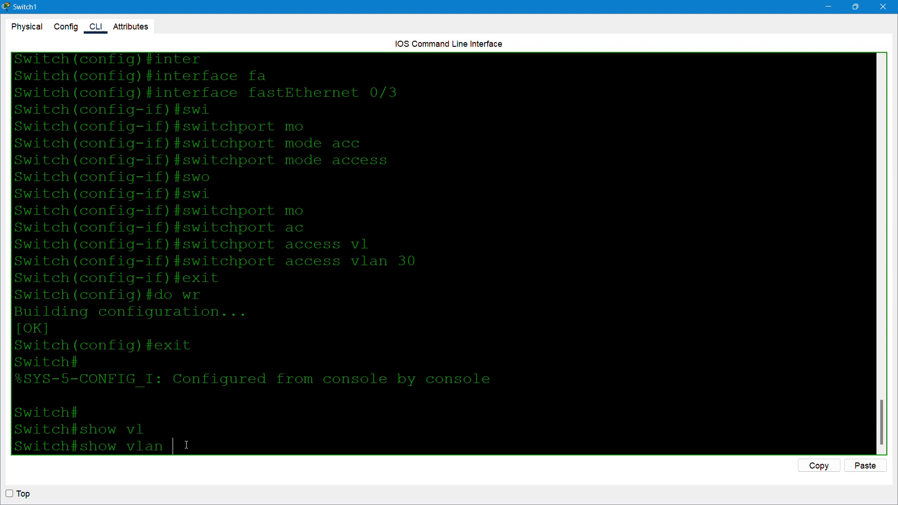
type("br")
key("Tab")
key("Return")
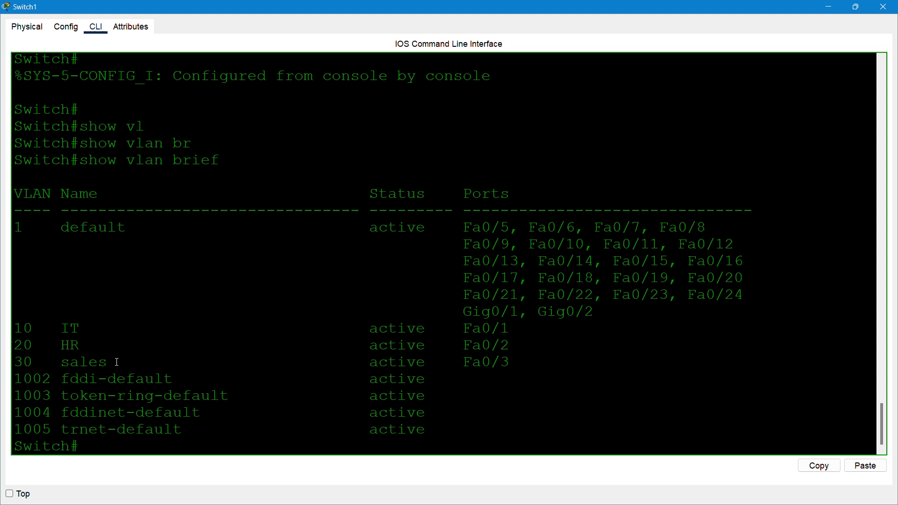
left_click_drag(117, 362, 14, 329)
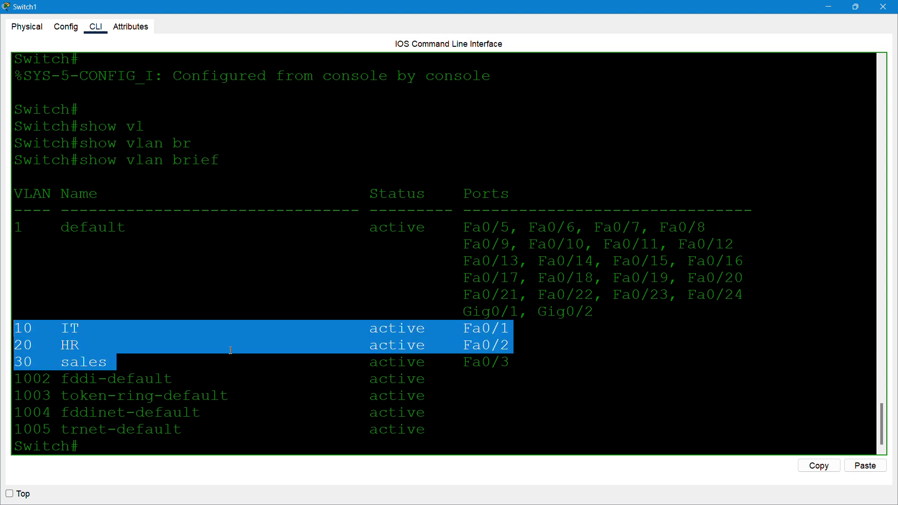
left_click(518, 368)
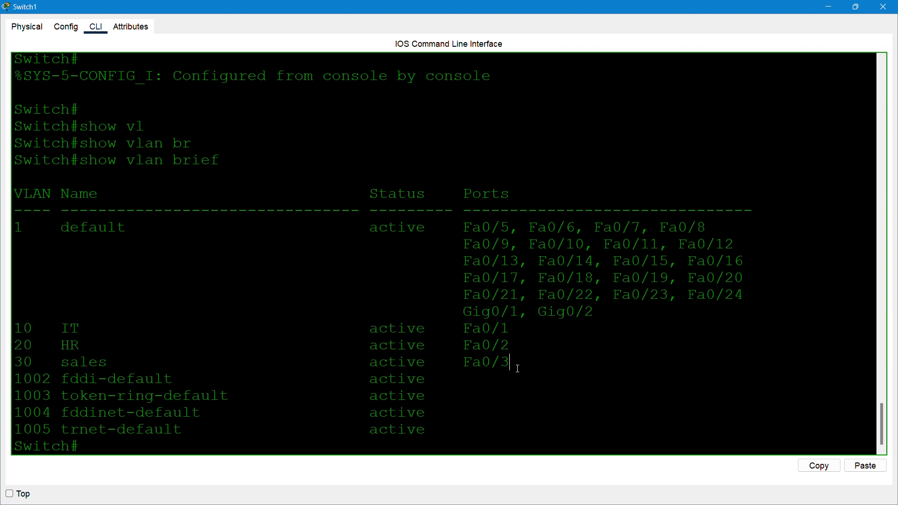
left_click_drag(518, 369, 21, 328)
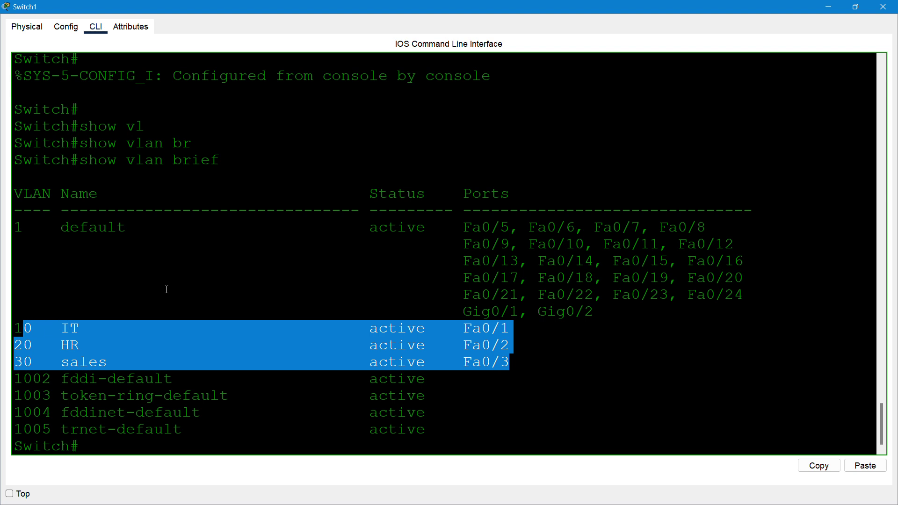
left_click(491, 228)
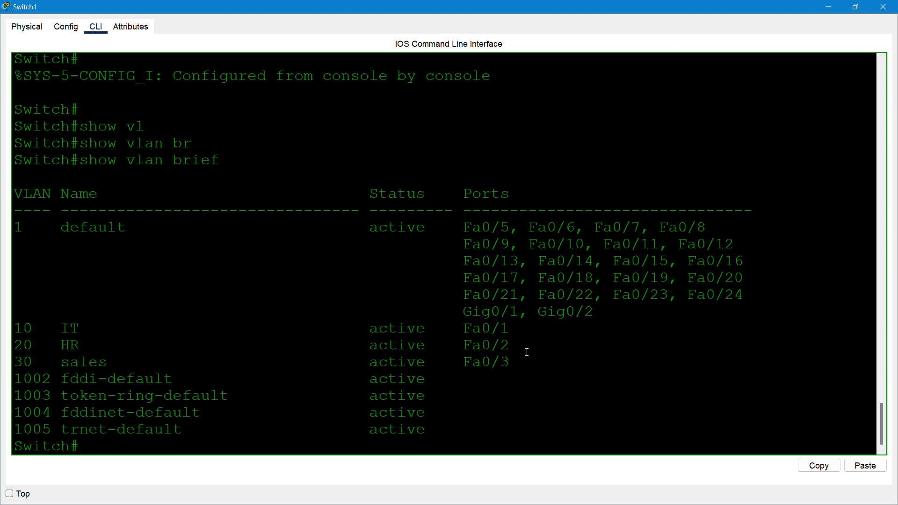
left_click_drag(514, 365, 443, 348)
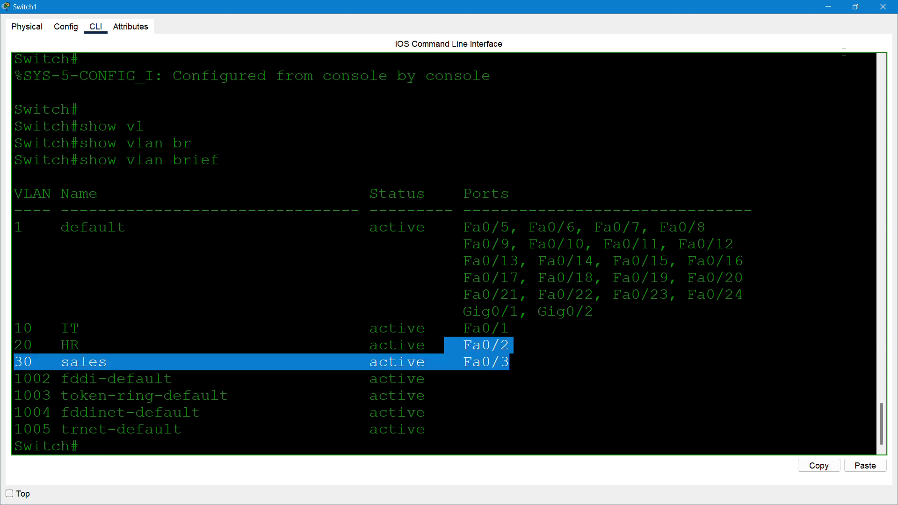
- Close Switch1 and open Switch2's window maximized
left_click(884, 8)
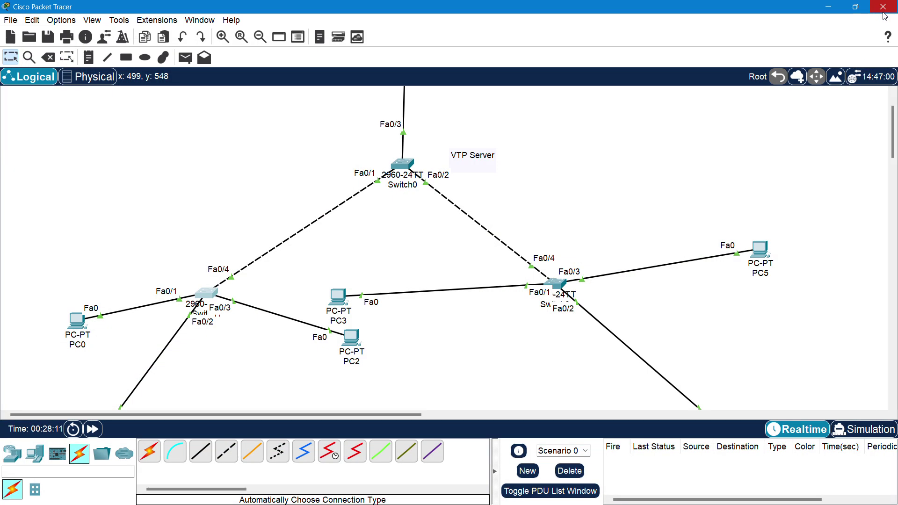
left_click(556, 287)
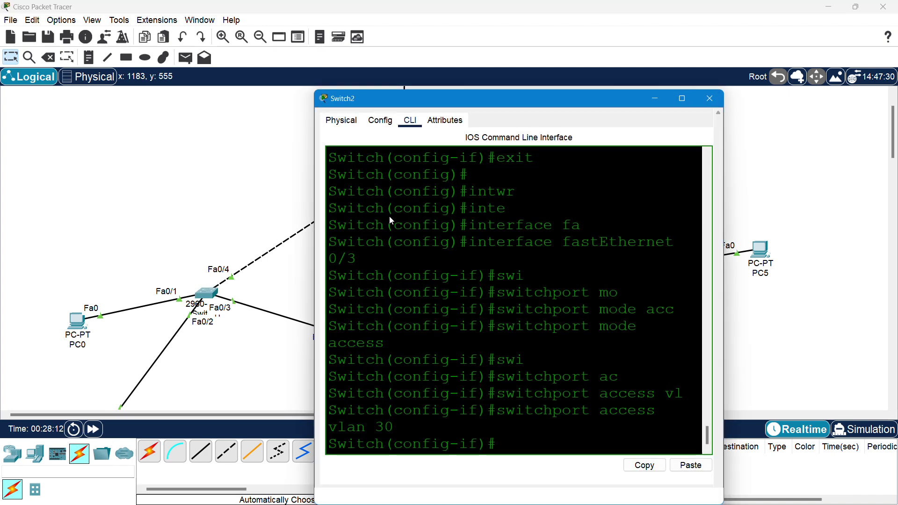
left_click(682, 99)
- Save Switch2's running configuration with do wr and leave configuration mode
key("Return")
key("Return")
key("Return")
key("Return")
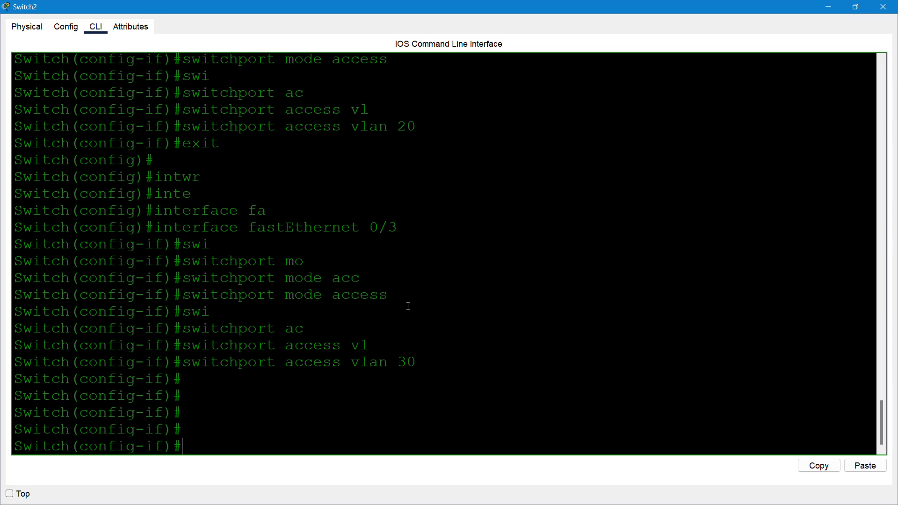
key("Return")
type("exit")
key("Return")
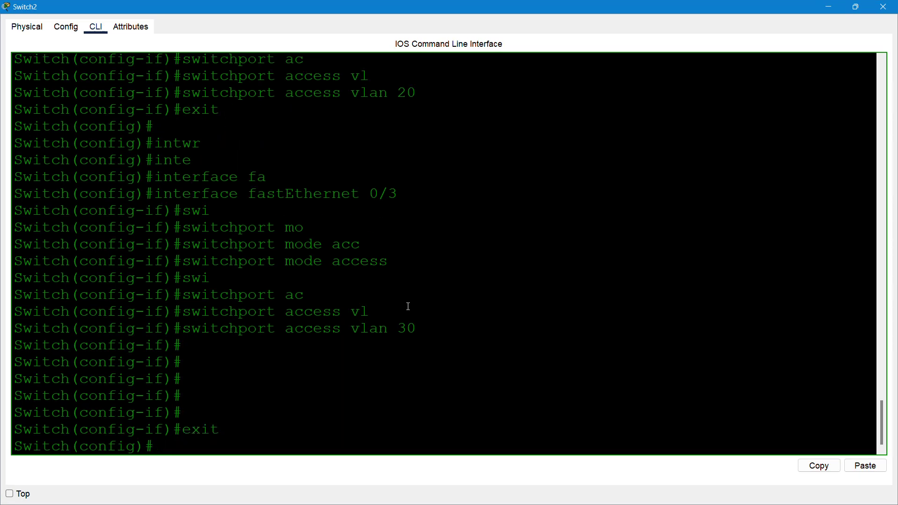
key("Return")
type("do wr")
key("Return")
type("e")
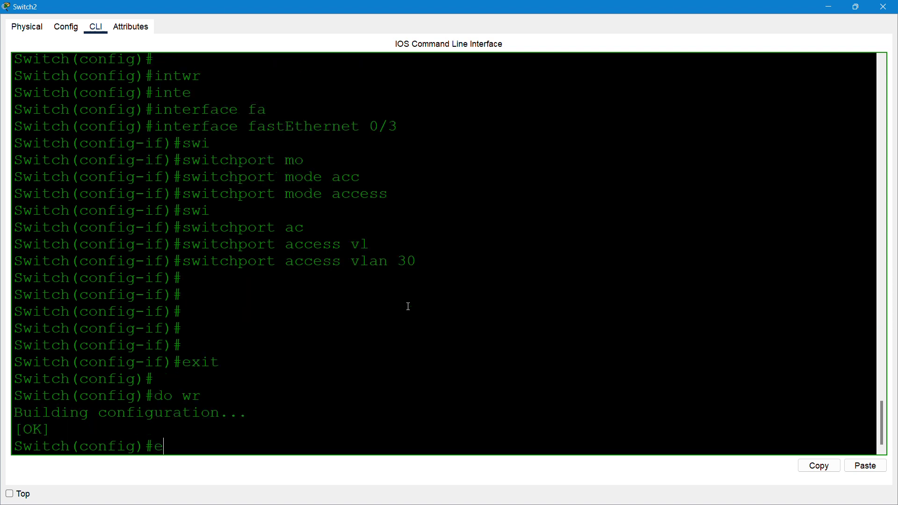
type("xit")
key("Return")
key("Return")
key("Return")
- Run show vlan brief and highlight the IT 10, HR 20 and sales 30 rows
type("s")
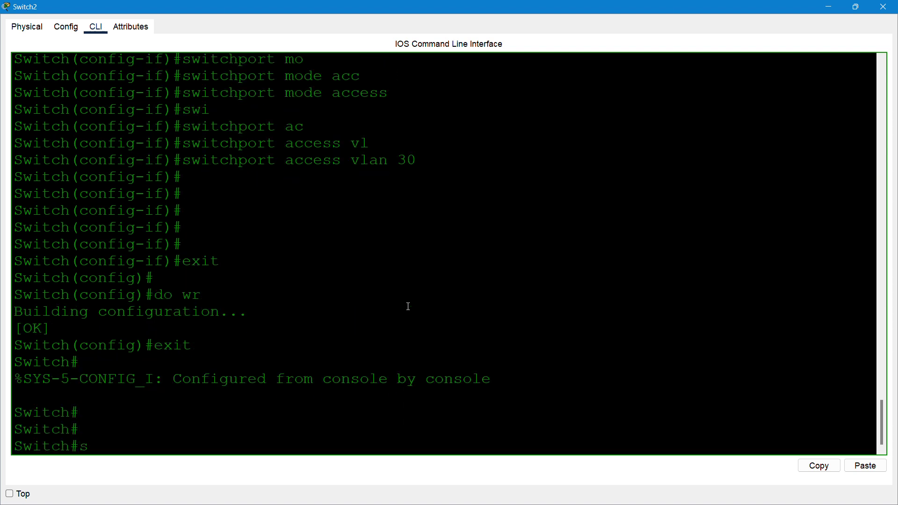
type("how")
key("Tab")
type("vl")
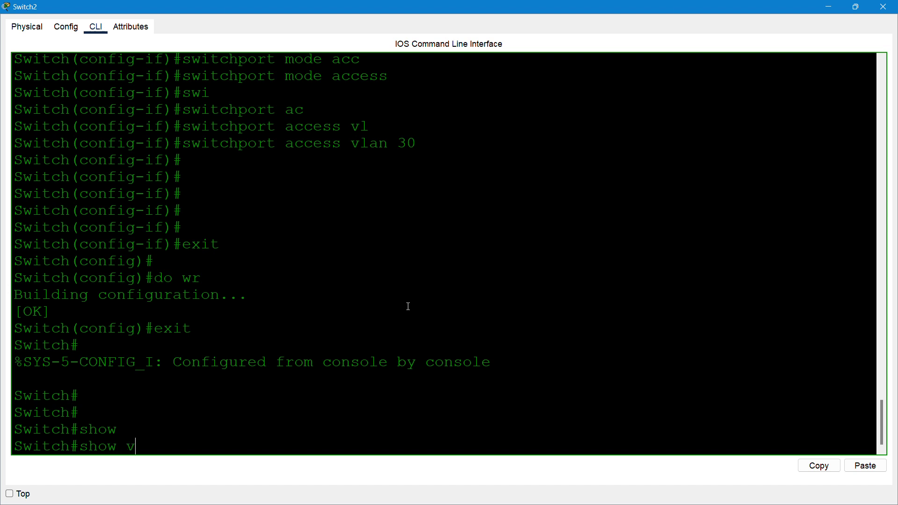
key("Tab")
type("br")
key("Tab")
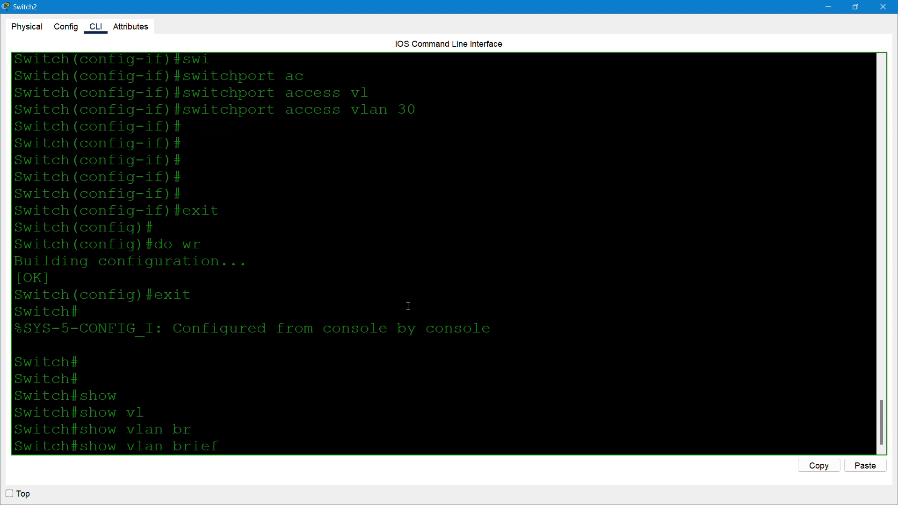
key("Return")
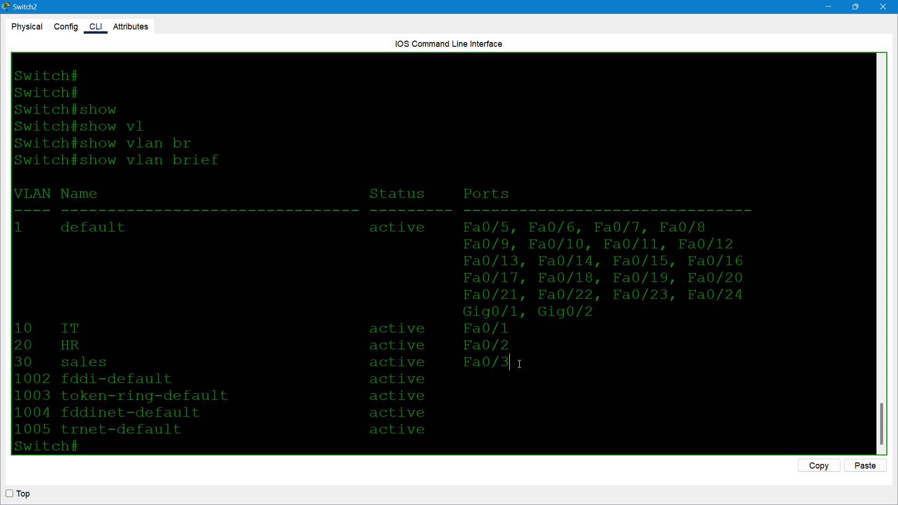
left_click_drag(514, 363, 6, 330)
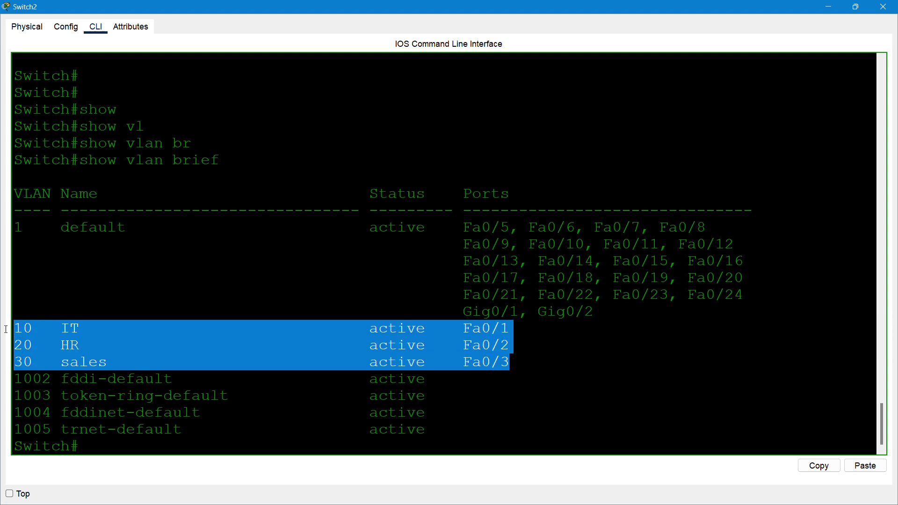
left_click(276, 328)
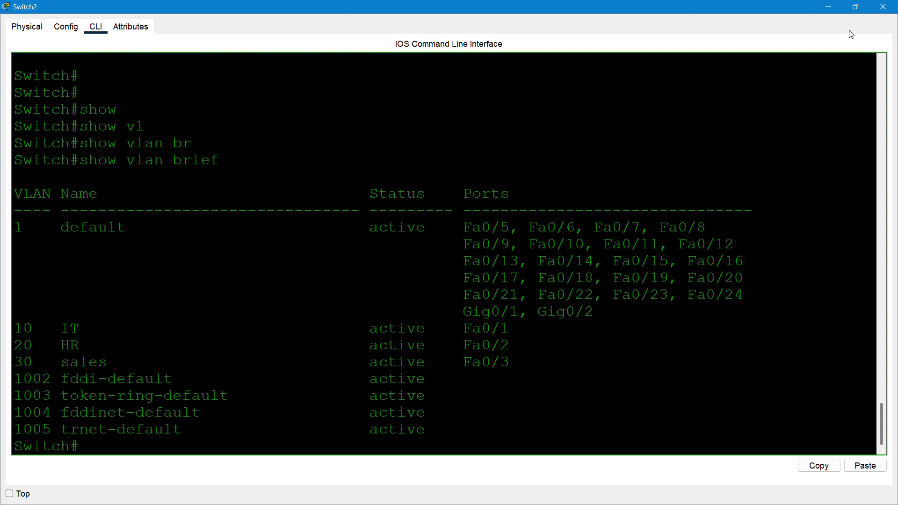
- Close Switch2 and open PC0's IP Configuration on its Desktop tab
left_click(884, 7)
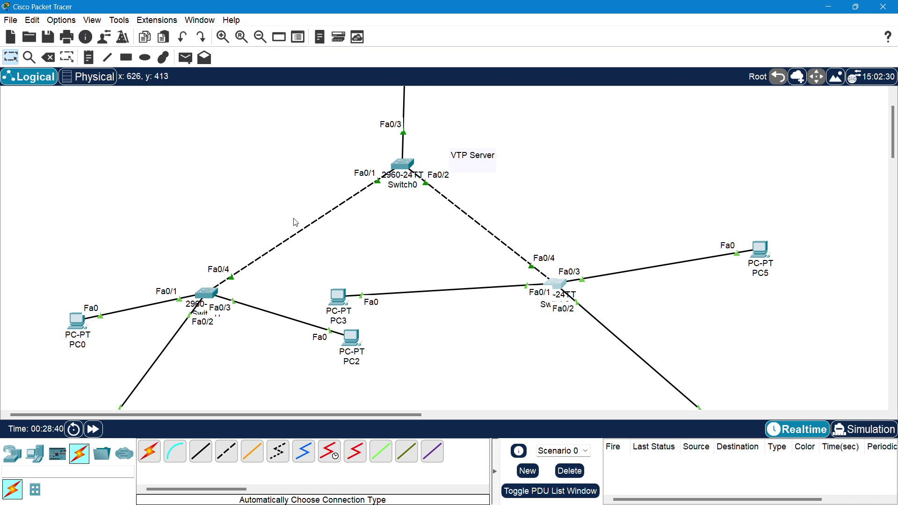
scroll(296, 223, "up", 3)
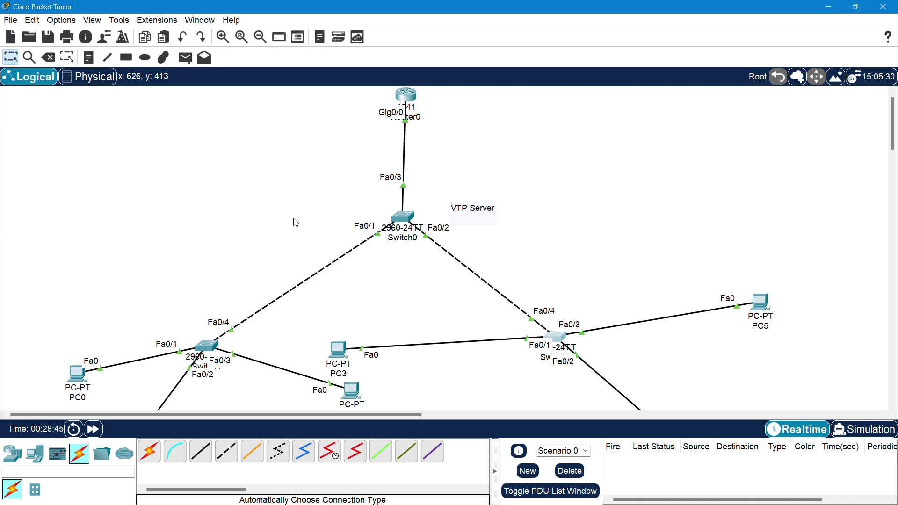
scroll(295, 222, "down", 6)
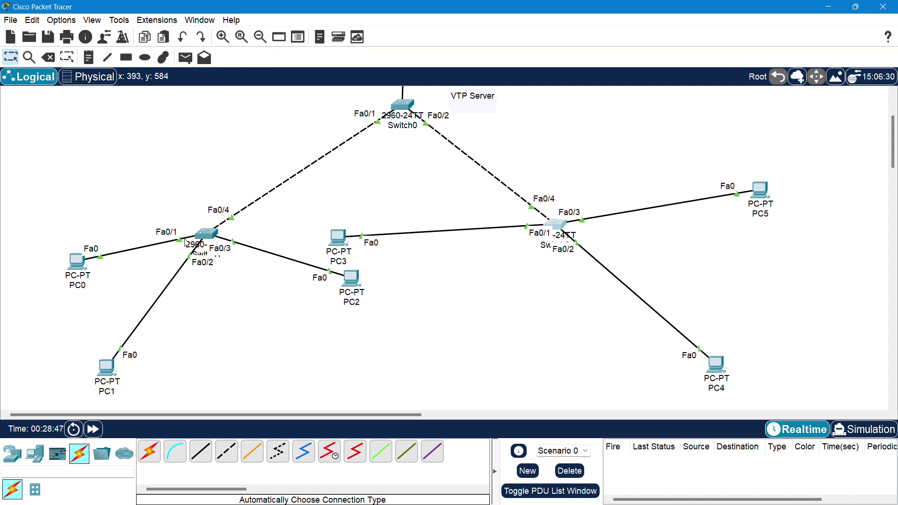
left_click(81, 265)
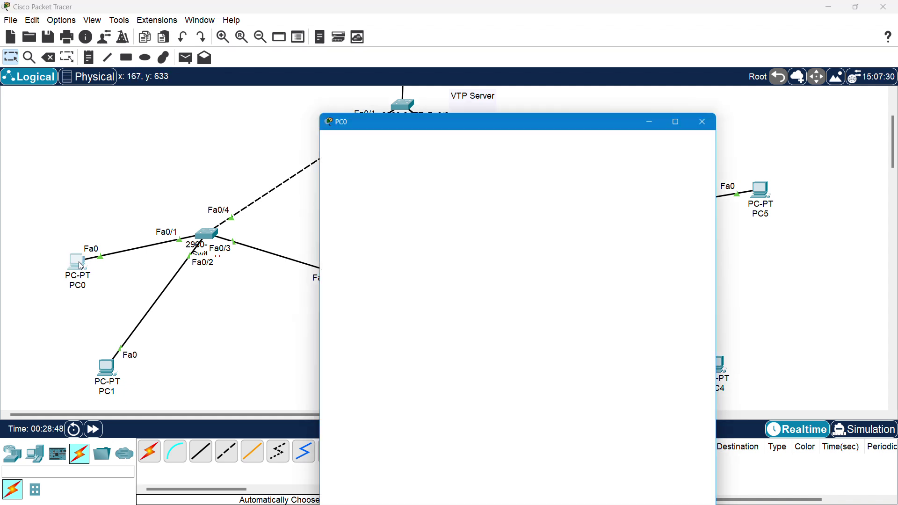
left_click(414, 139)
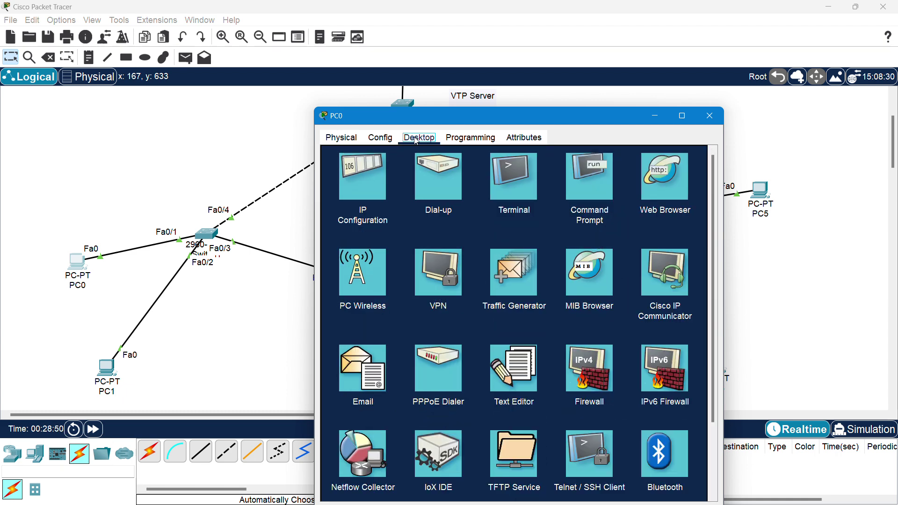
left_click(374, 176)
- Give PC0 IP 192.168.1.1, mask 255.255.255.0, gateway 192.168.1.254, then close its window
left_click(484, 215)
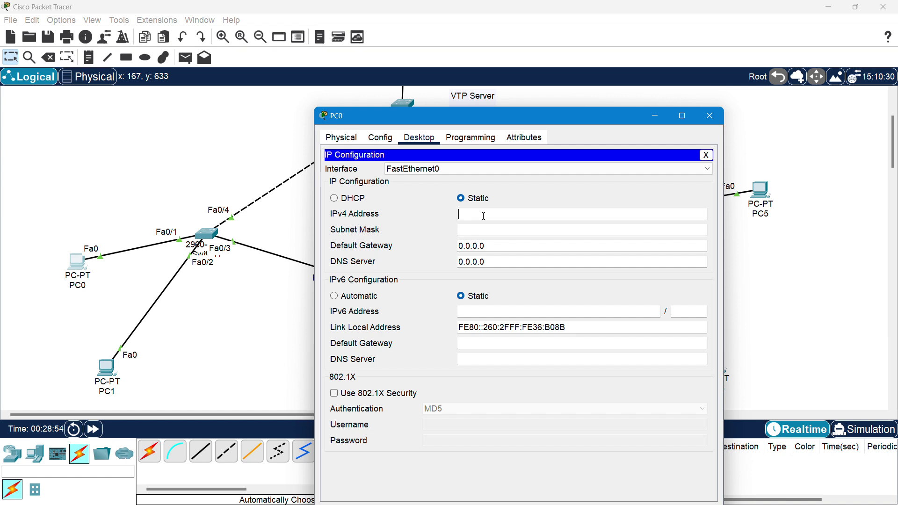
type("192.168")
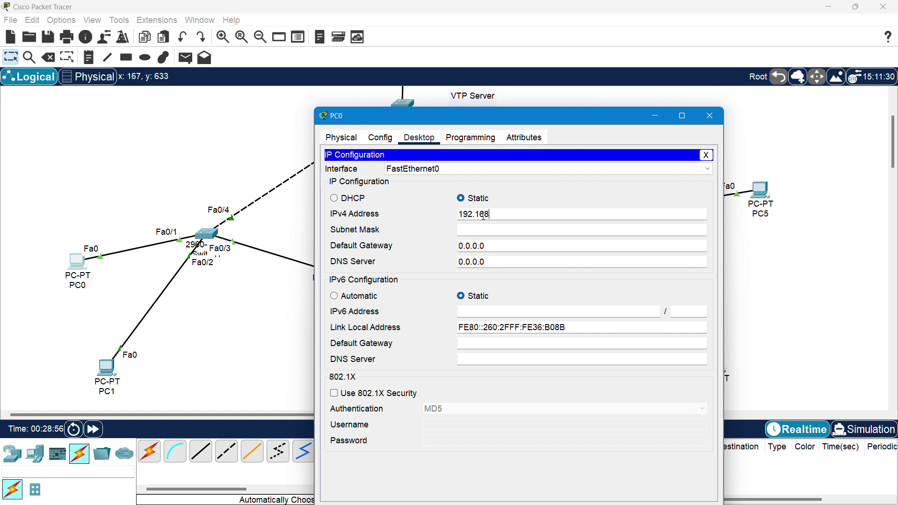
type(".")
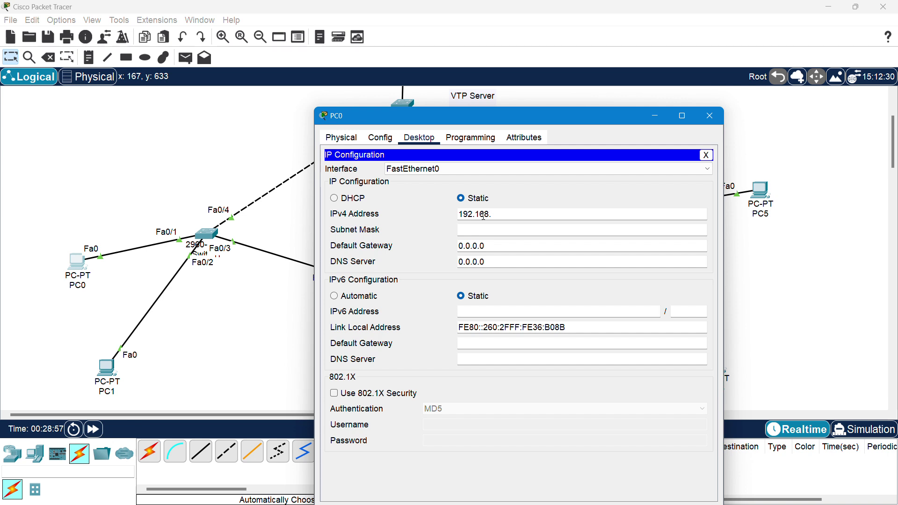
type("1.1")
left_click(485, 230)
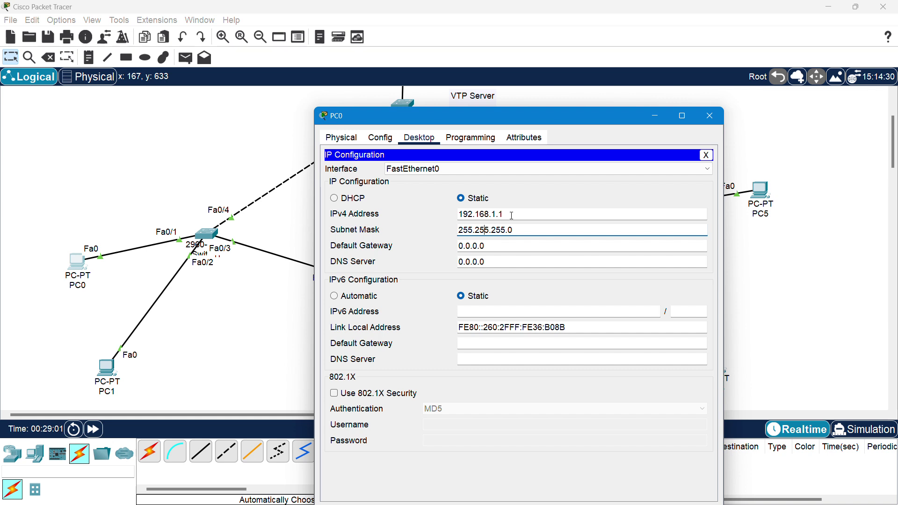
key("Tab")
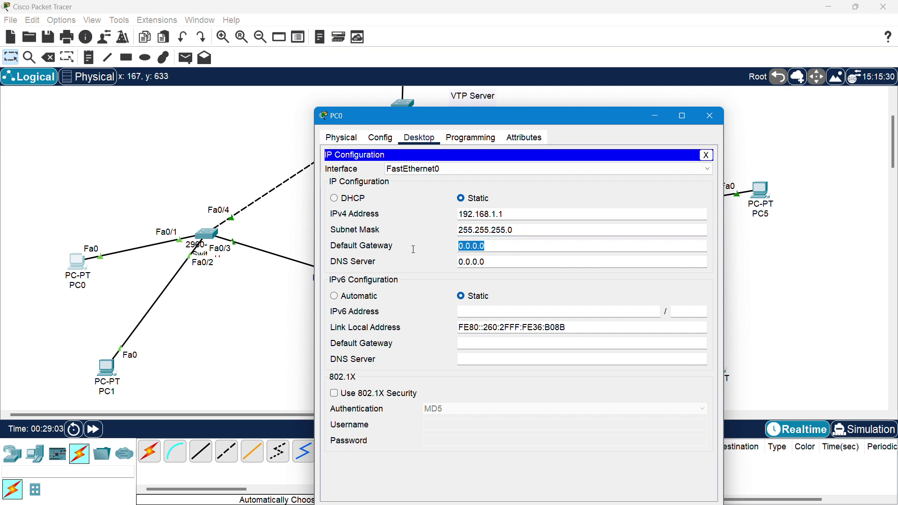
type("192.")
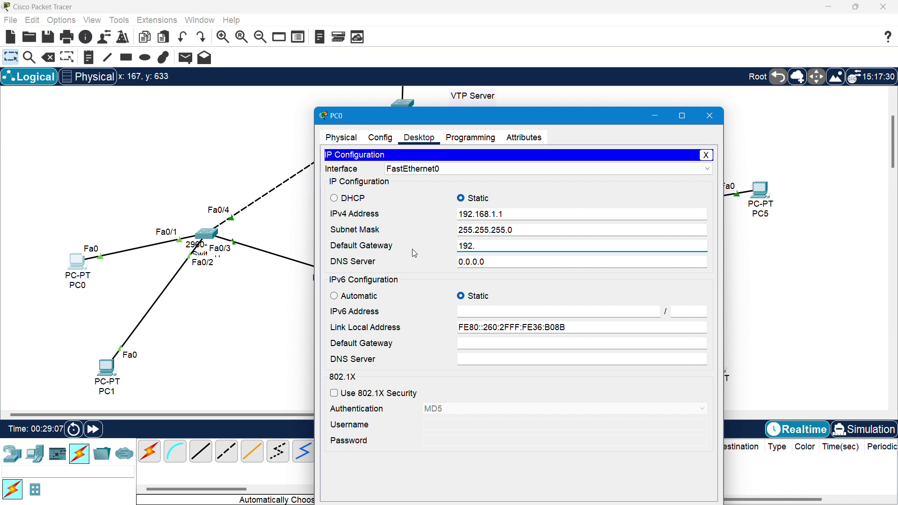
type("168.1.254")
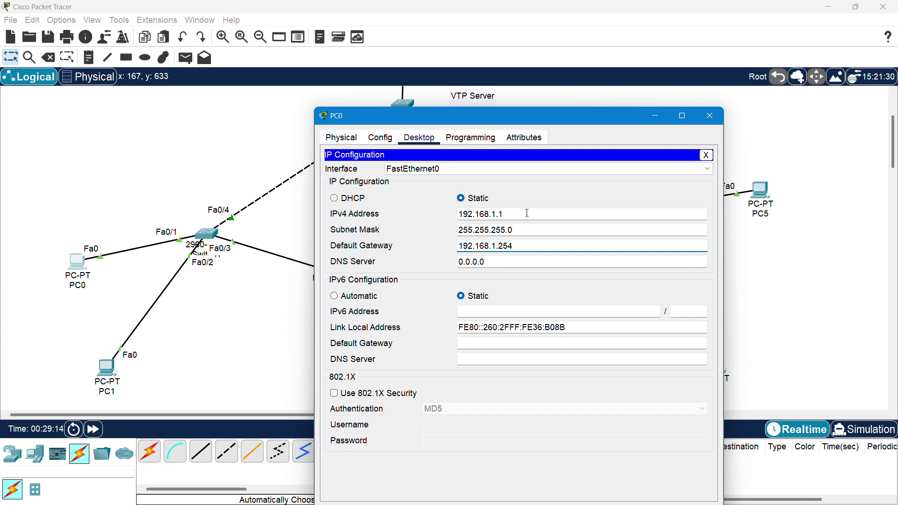
left_click(713, 116)
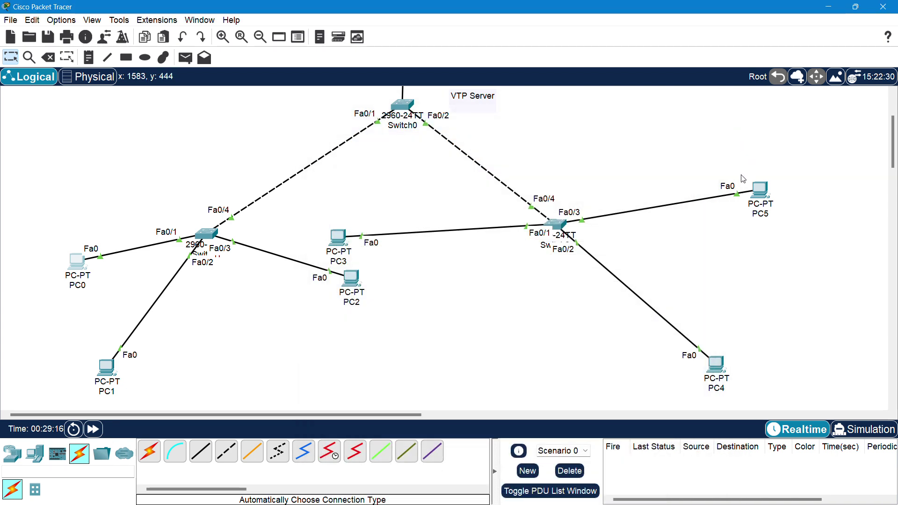
- In PC5's IP Configuration, enter the static IPv4 address 192.168.3.1
left_click(761, 195)
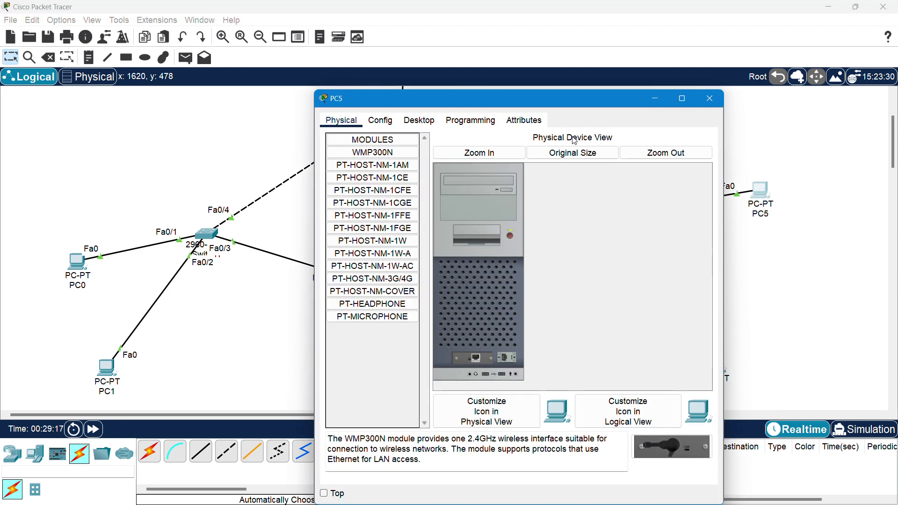
left_click(419, 120)
left_click(361, 167)
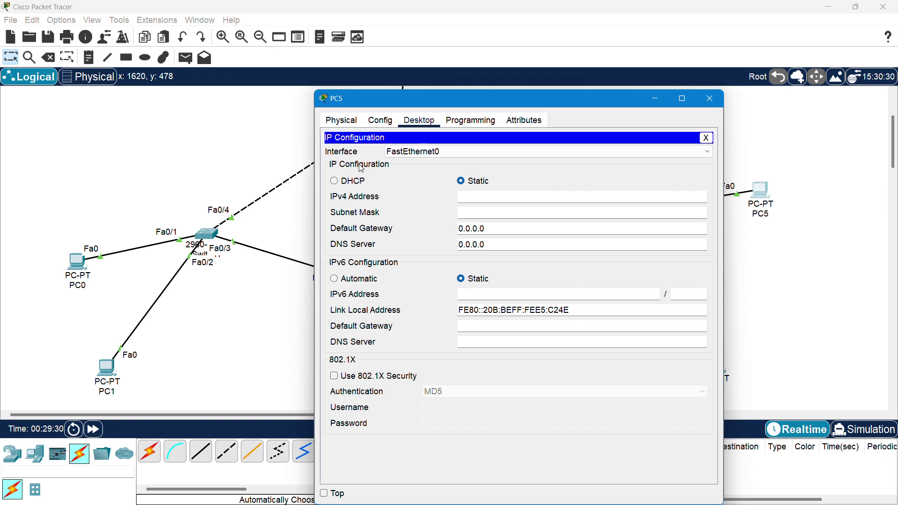
left_click_drag(403, 101, 384, 81)
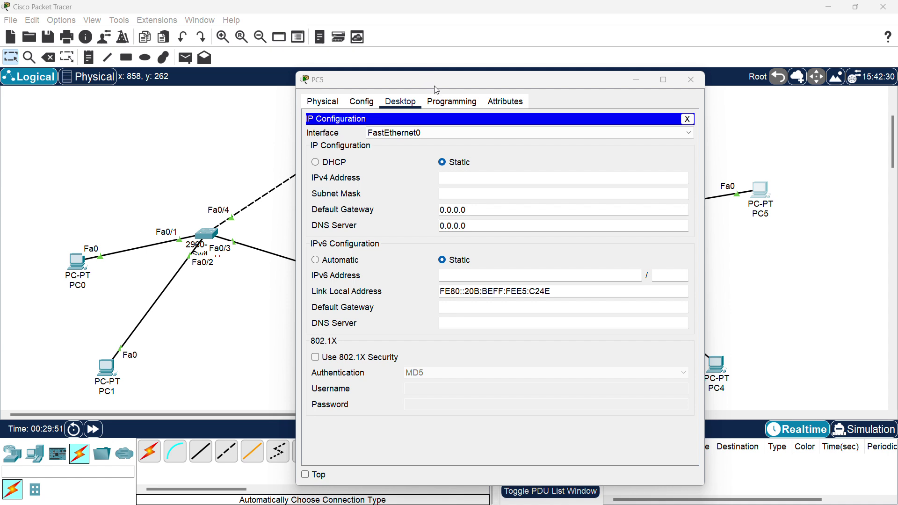
left_click(436, 90)
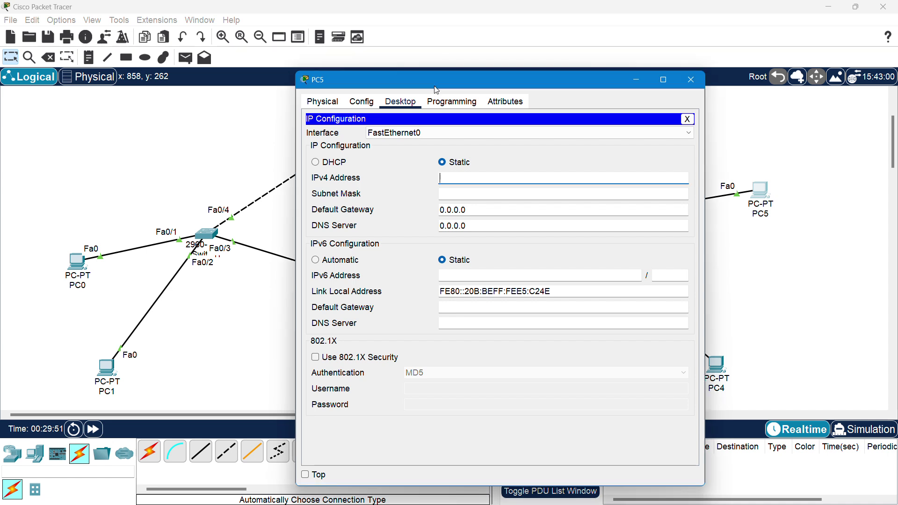
left_click(477, 178)
type("192.")
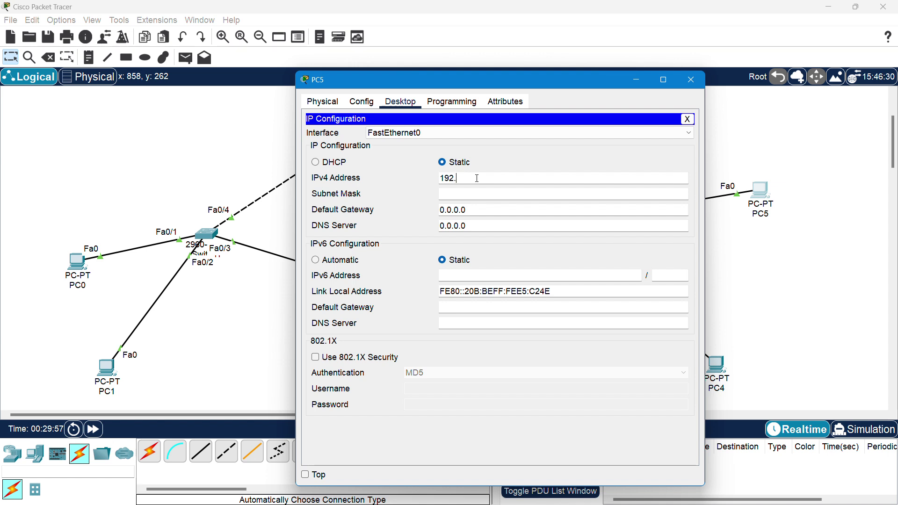
type("168.3.1")
- Give PC5 subnet mask 255.255.255.0 and default gateway 192.168.3.254, then close its window
left_click(477, 193)
double_click(478, 209)
type("192.168")
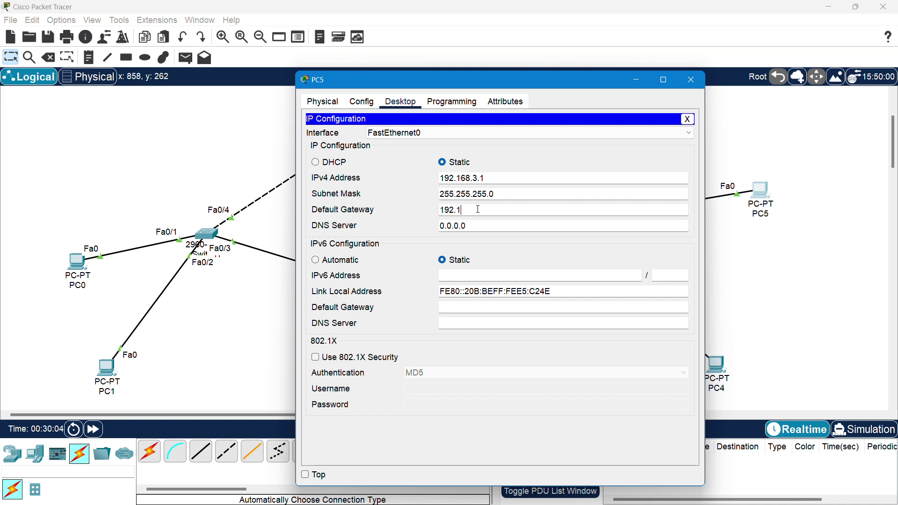
type(".1")
key("BackSpace")
type("3.254")
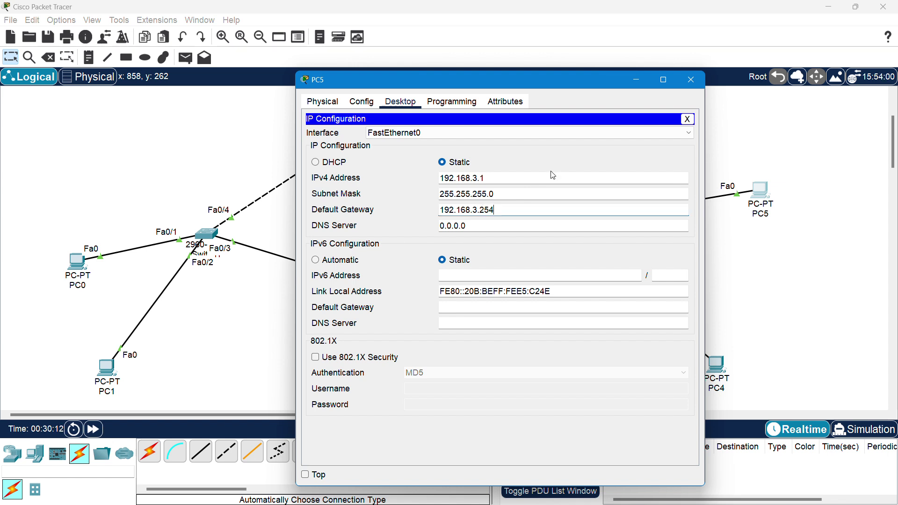
left_click(562, 163)
left_click_drag(512, 209, 436, 216)
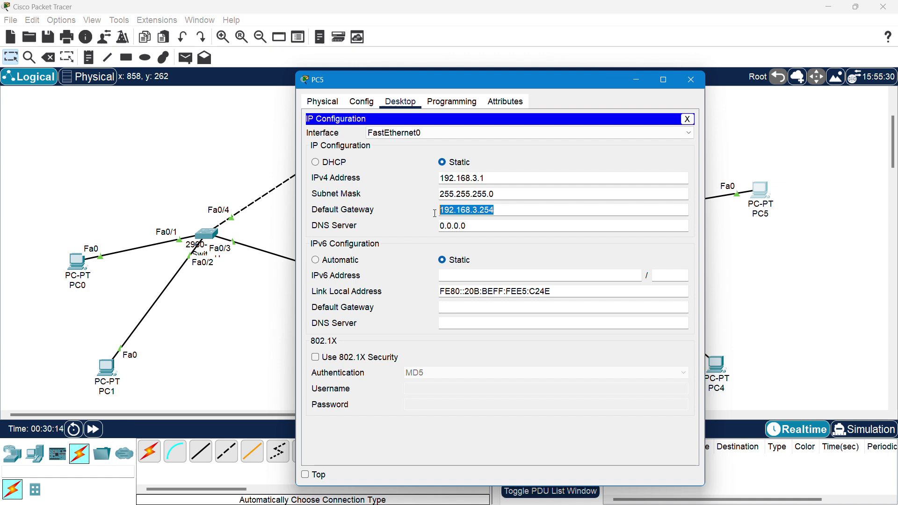
left_click(553, 166)
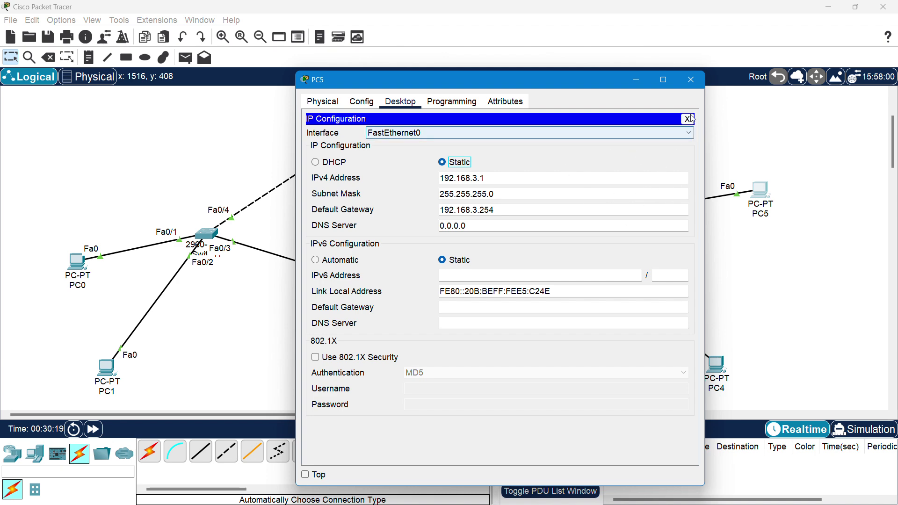
left_click(695, 85)
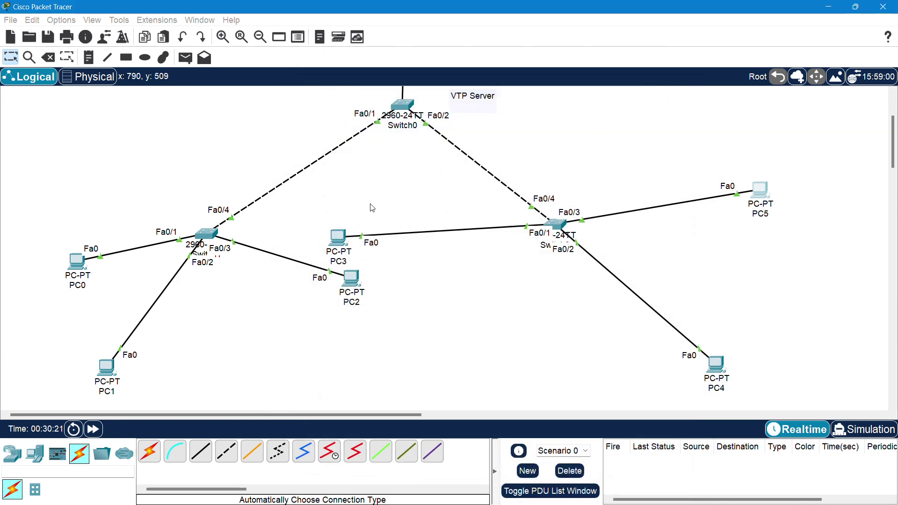
- From PC0's command prompt, ping PC5 at 192.168.3.1
left_click(77, 262)
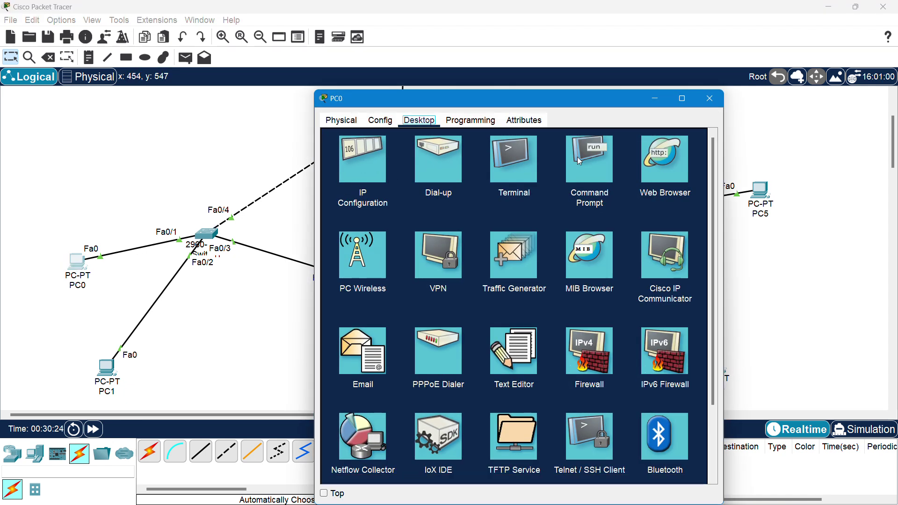
left_click(581, 161)
left_click_drag(561, 99, 354, 71)
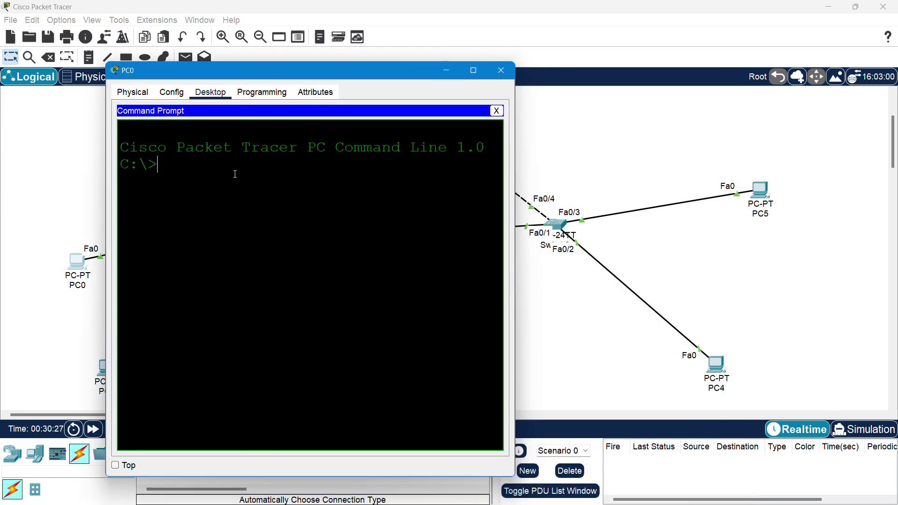
key("Return")
key("Return")
type("ping 192")
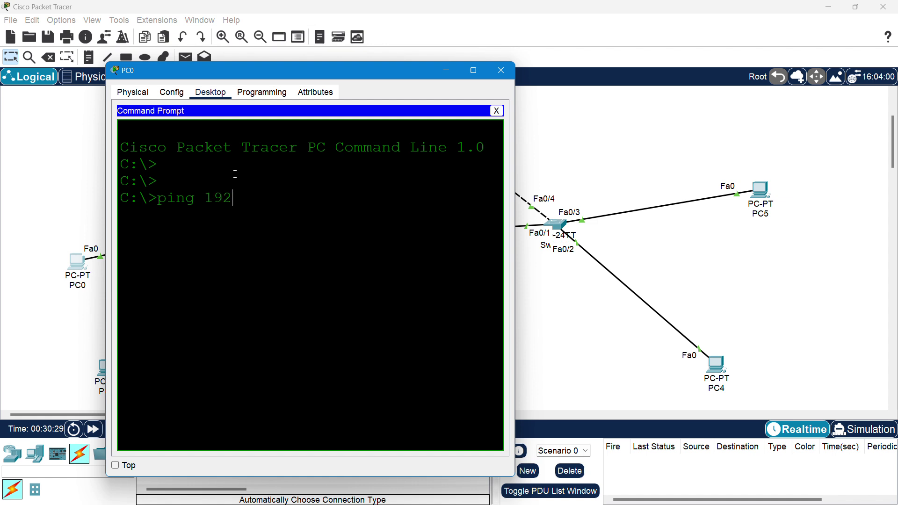
type(".168.3.1")
key("Return")
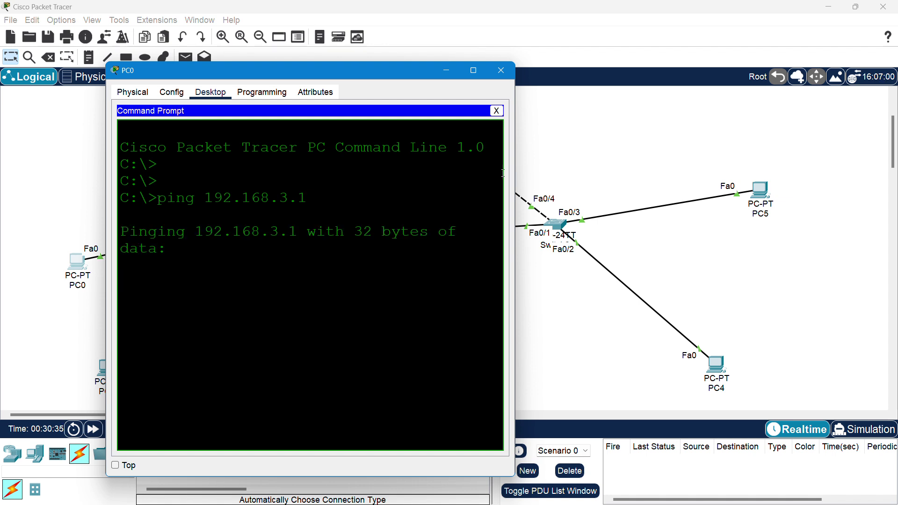
- Widen PC0's window and rerun the ping to 192.168.3.1
left_click_drag(517, 173, 786, 153)
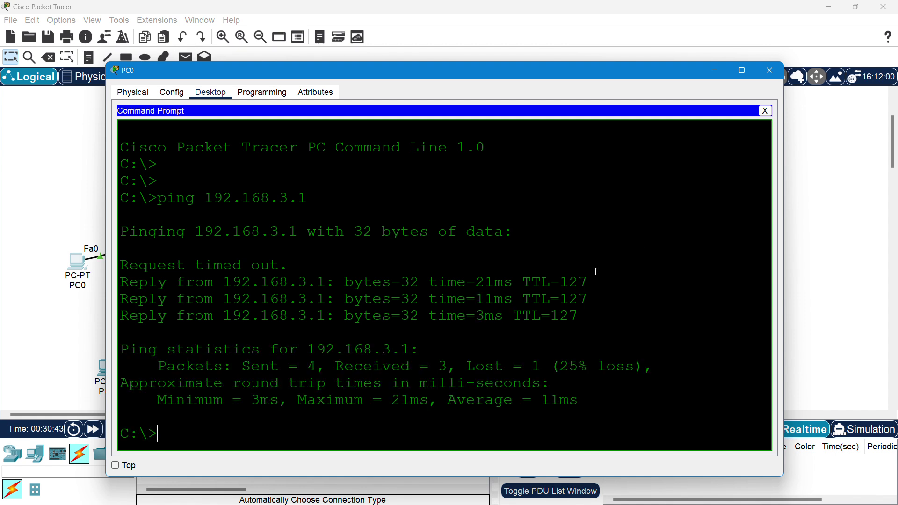
key("Up")
key("Return")
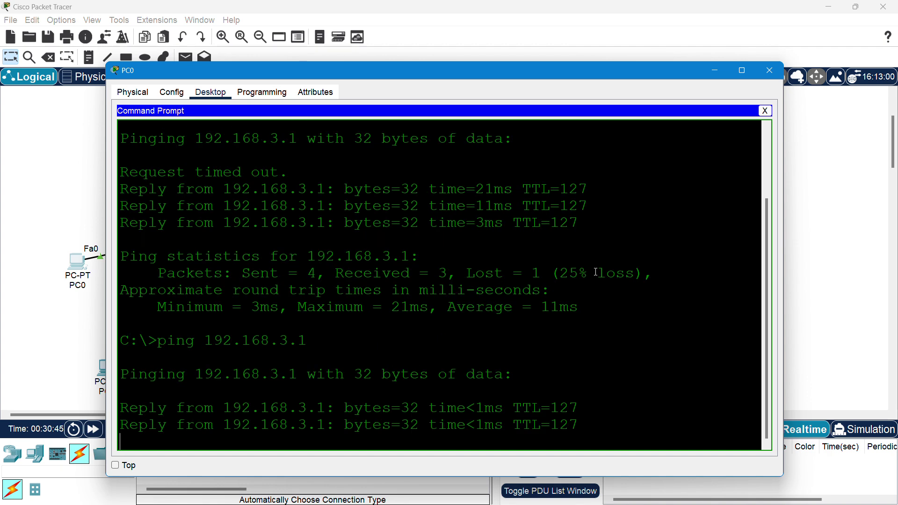